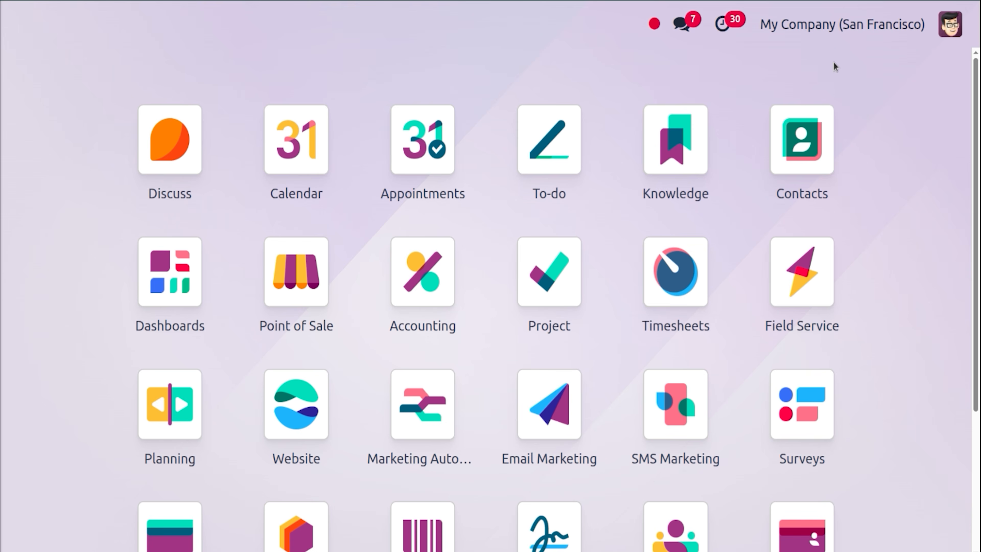
# Launch the Employees app via the 'em' search and open the purple-A employee's record.
pyautogui.write('em')
pyautogui.press('Down')
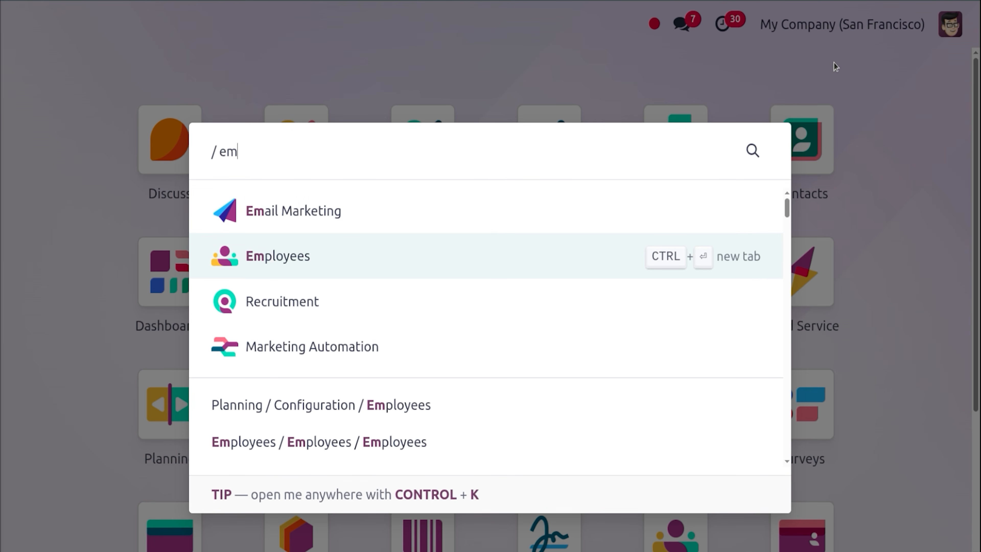
pyautogui.press('Return')
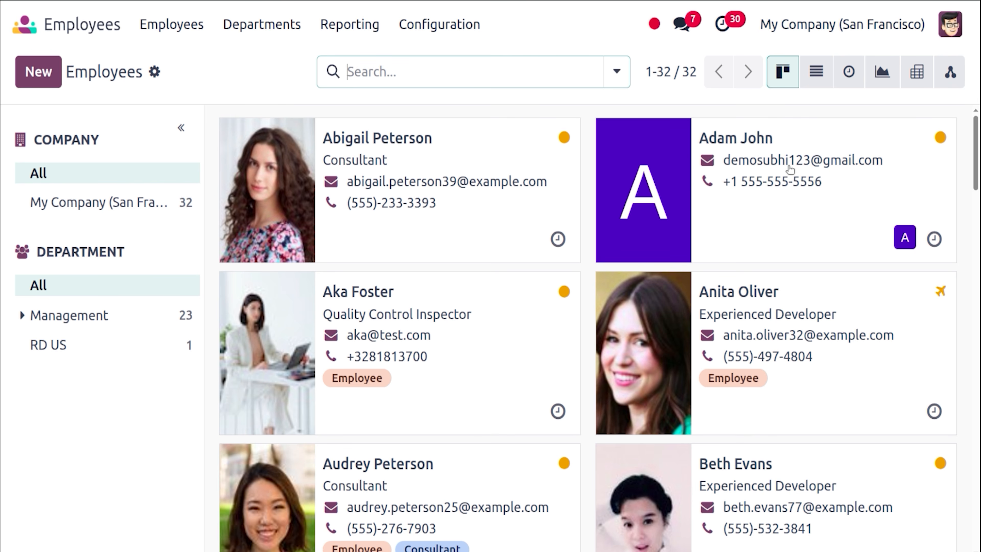
pyautogui.click(806, 221)
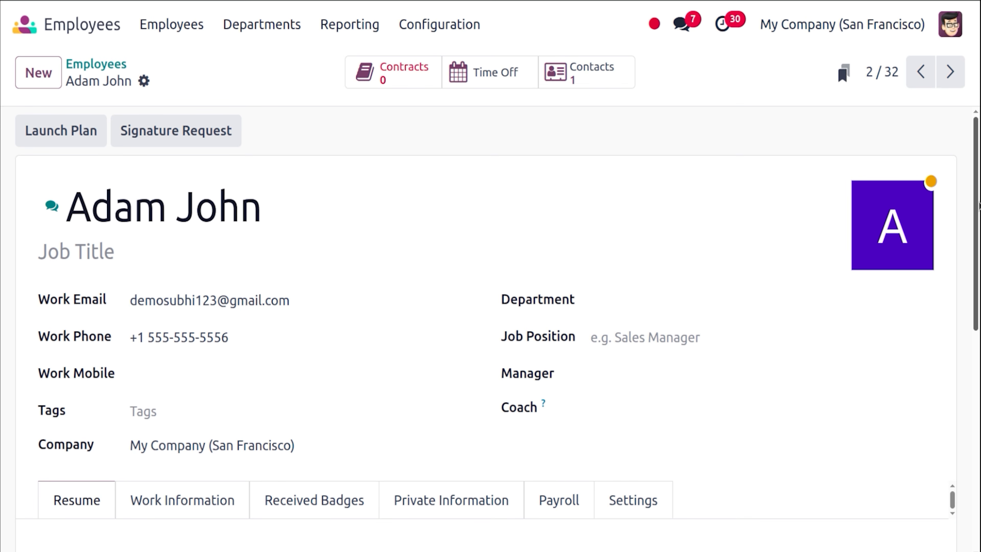
# Set the admin user as the employee's Manager, which auto-fills the Coach field.
pyautogui.moveTo(979, 205); pyautogui.dragTo(979, 234)
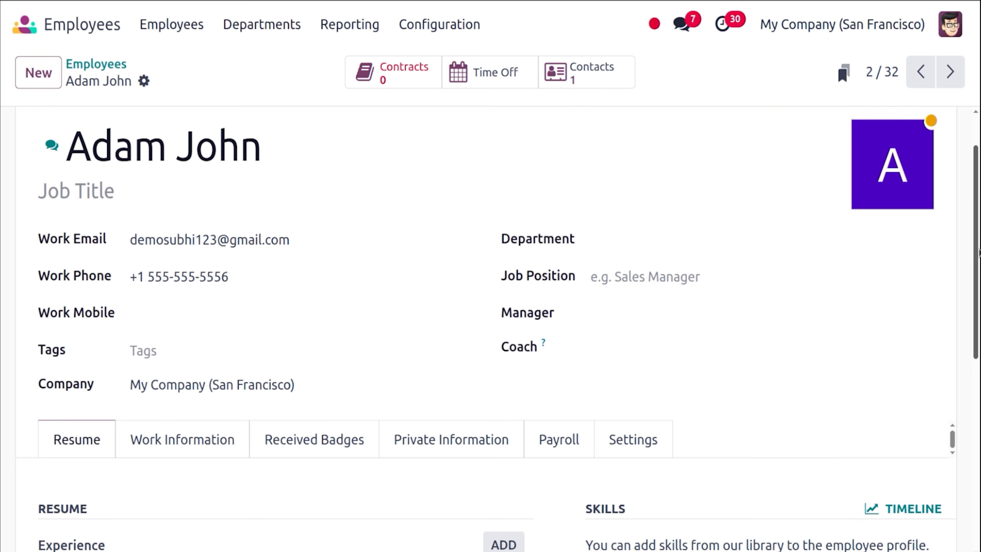
pyautogui.scroll(-4, 979, 253)
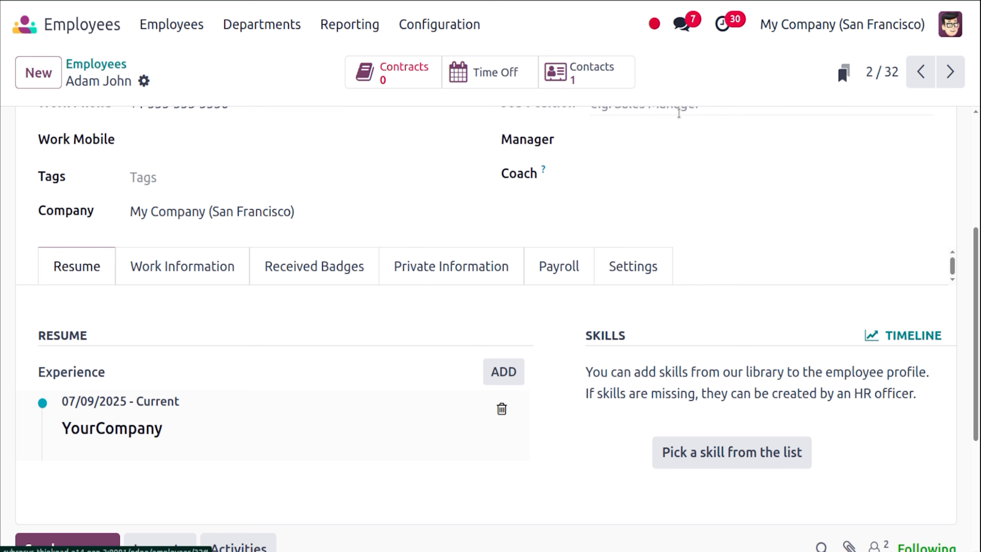
pyautogui.click(715, 131)
pyautogui.write('adm')
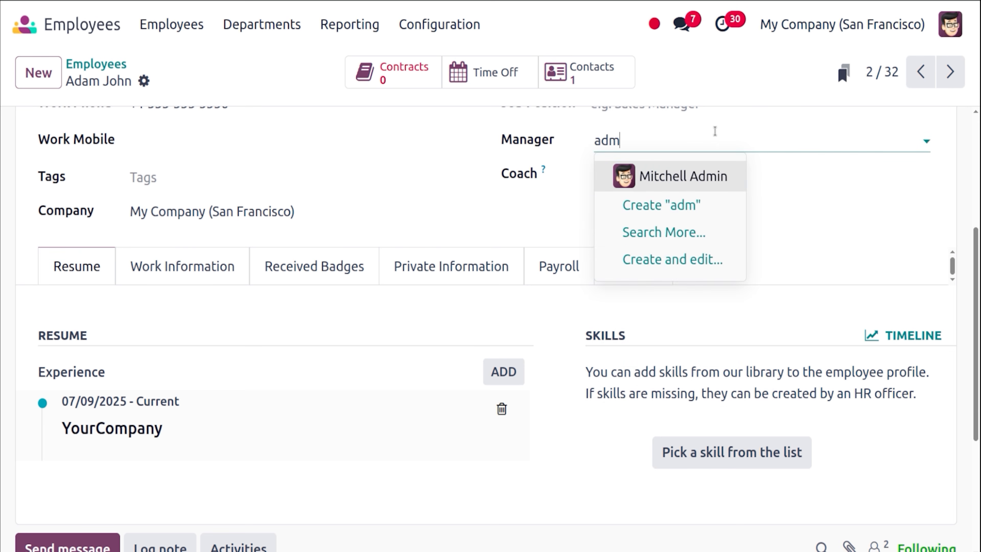
pyautogui.click(684, 166)
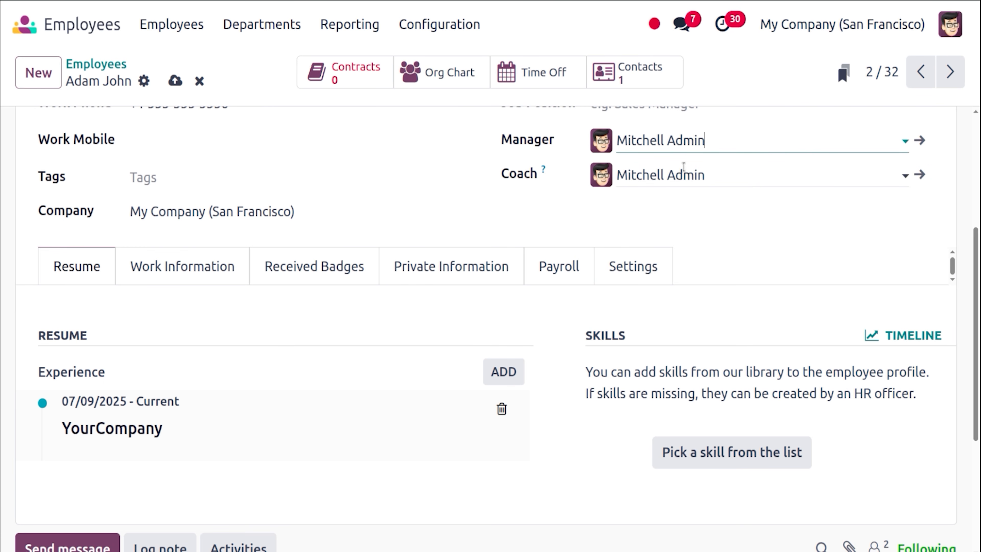
pyautogui.click(191, 276)
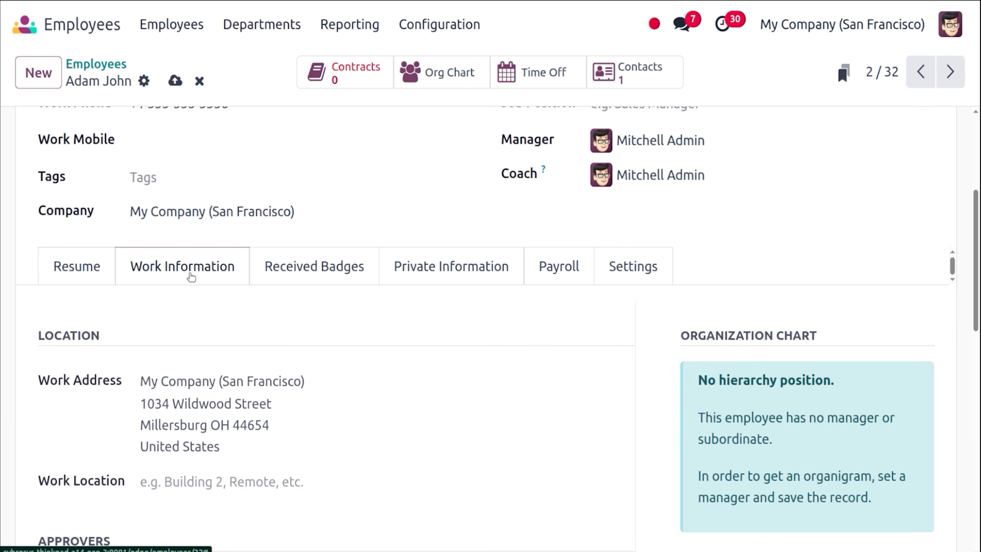
pyautogui.scroll(-4, 977, 286)
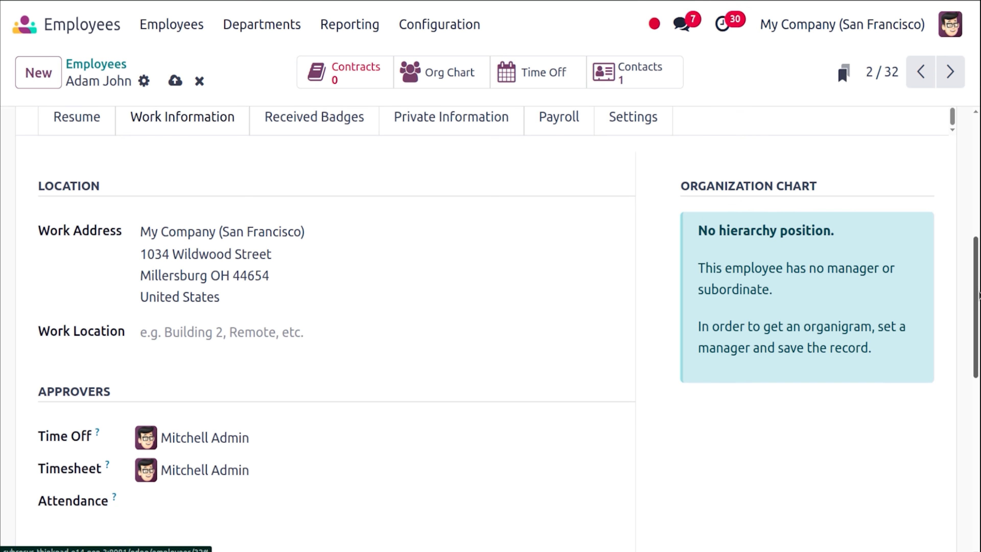
pyautogui.scroll(-2, 979, 294)
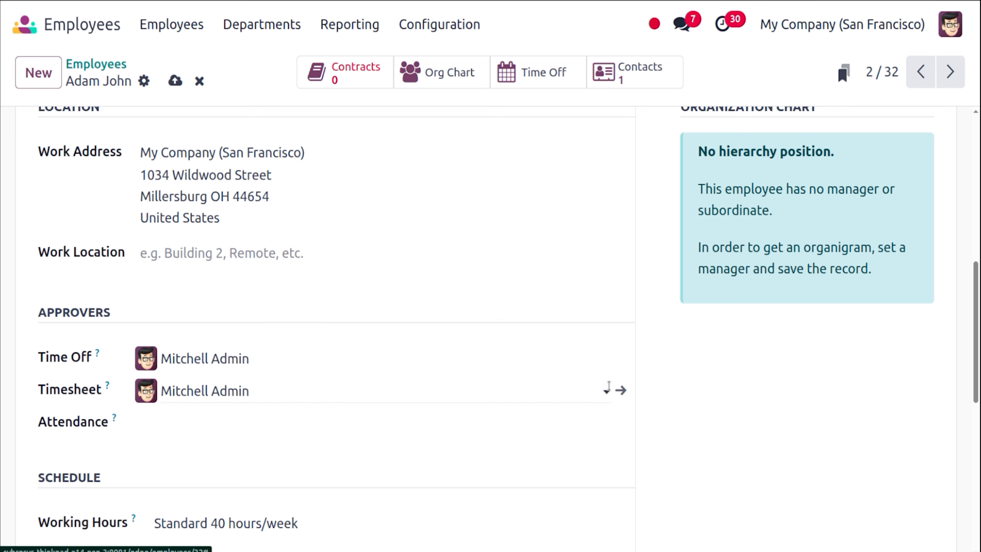
pyautogui.moveTo(979, 335); pyautogui.dragTo(979, 397)
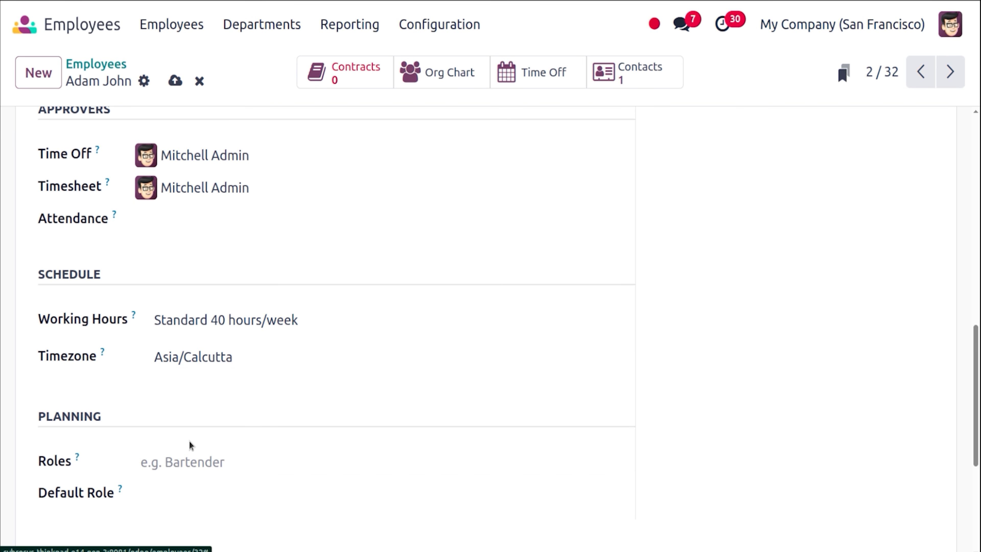
pyautogui.scroll(1, 979, 386)
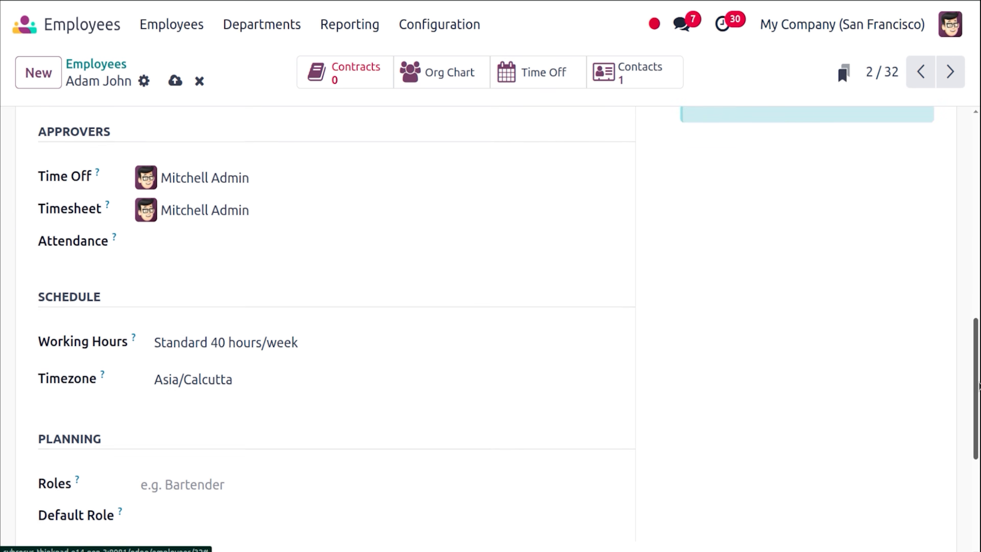
pyautogui.scroll(10, 980, 387)
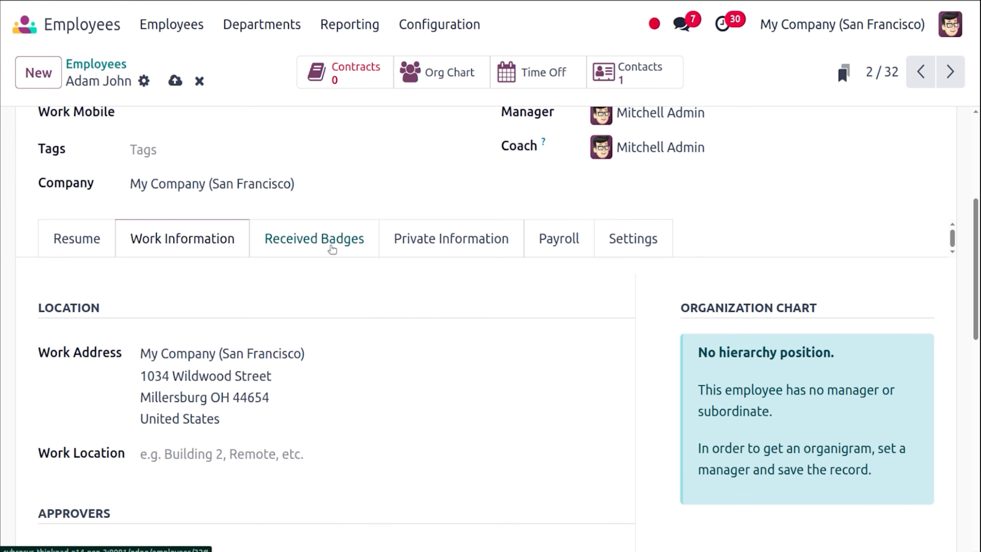
# Review received badges, then the Private Information fields: contact, citizenship, marital status Single.
pyautogui.click(331, 250)
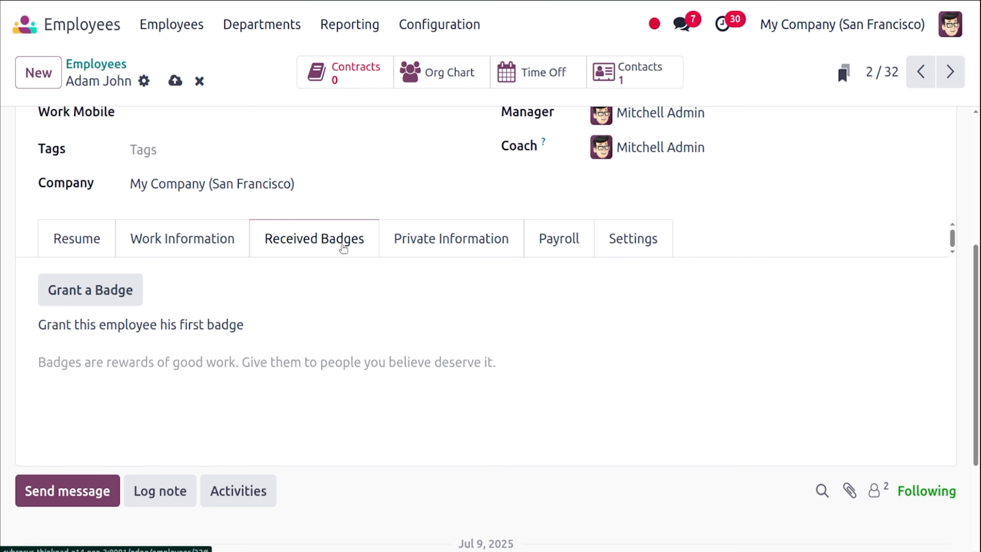
pyautogui.click(443, 243)
pyautogui.moveTo(980, 271); pyautogui.dragTo(979, 317)
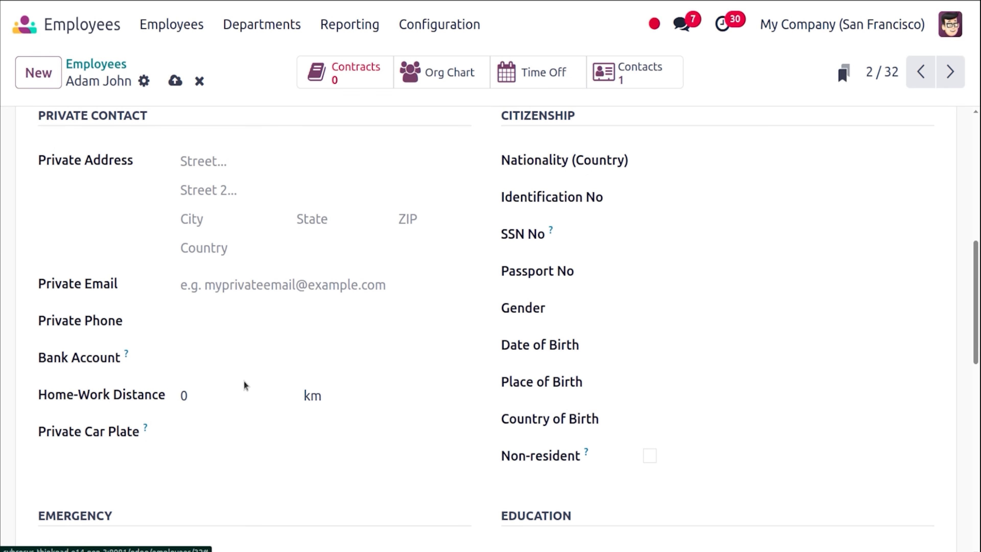
pyautogui.moveTo(979, 287)
pyautogui.mouseDown()
pyautogui.moveTo(978, 264)
pyautogui.moveTo(979, 286)
pyautogui.mouseUp()
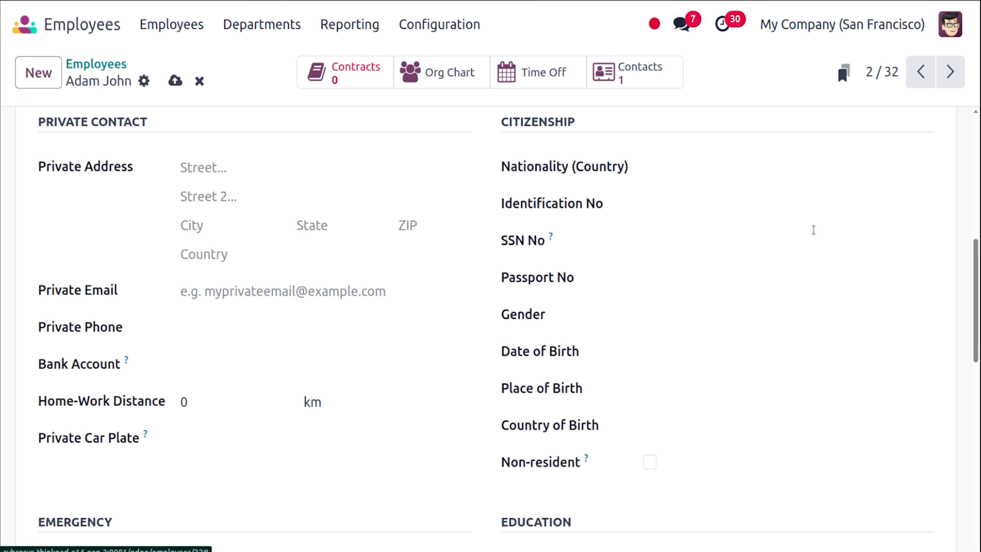
pyautogui.moveTo(979, 287); pyautogui.dragTo(974, 241)
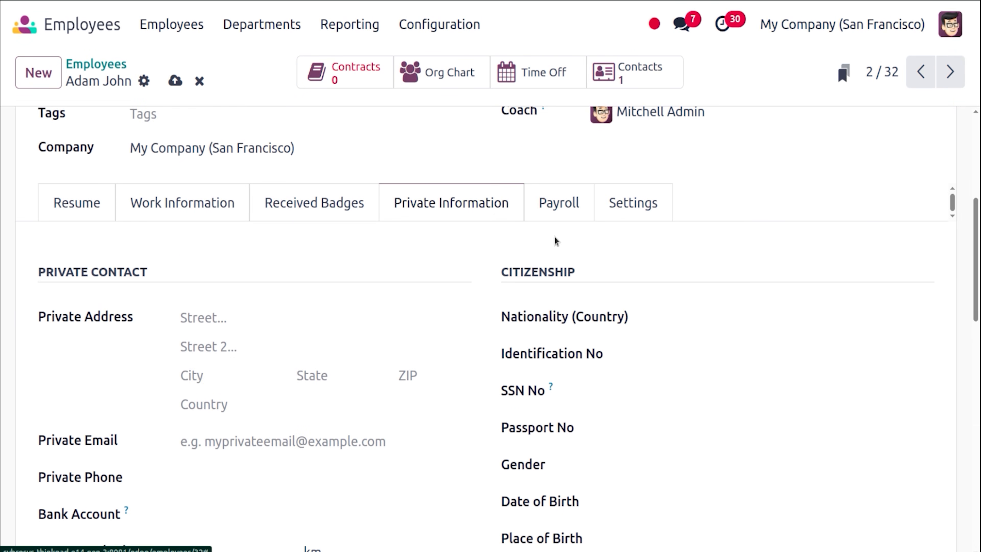
# Look through the employee's Payroll tab fields.
pyautogui.click(553, 195)
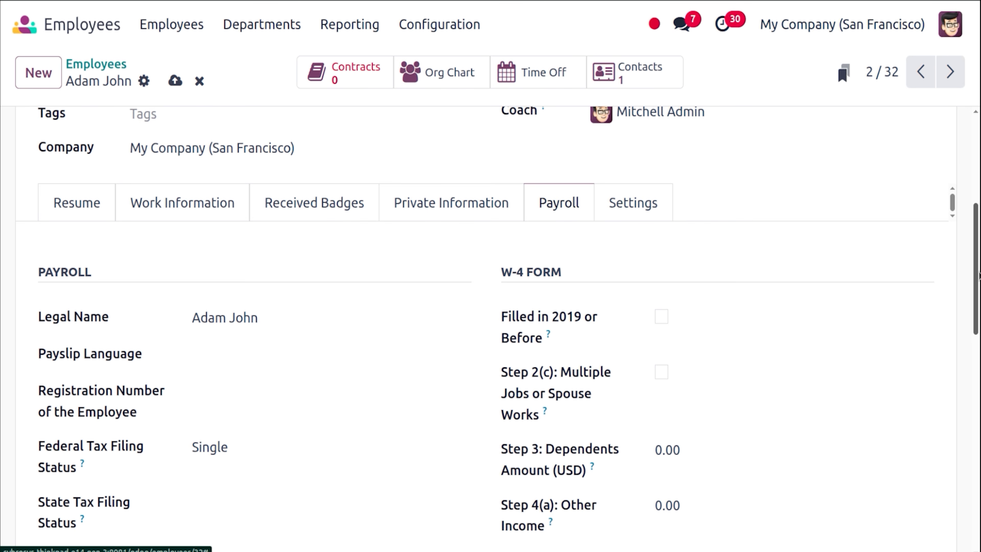
pyautogui.moveTo(977, 275); pyautogui.dragTo(979, 315)
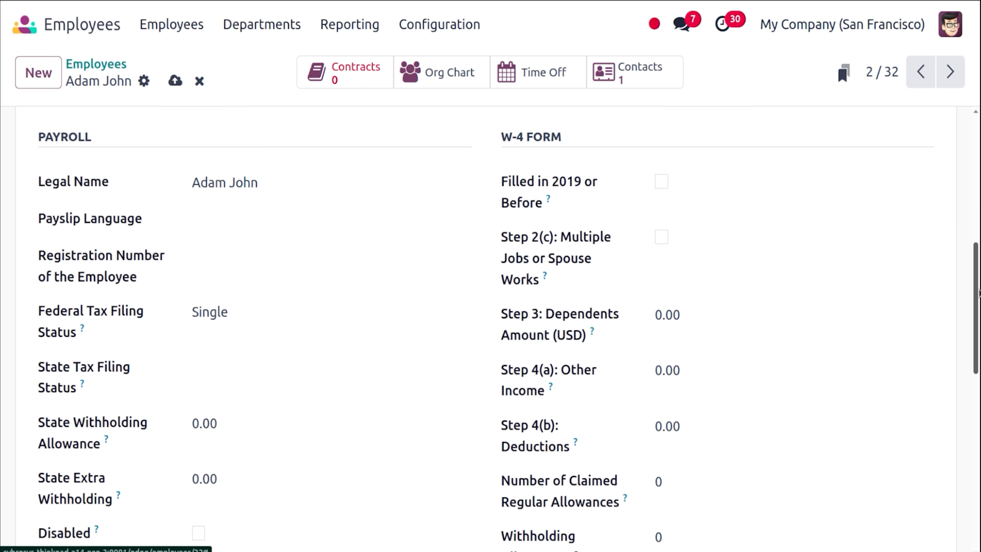
pyautogui.moveTo(979, 293); pyautogui.dragTo(977, 250)
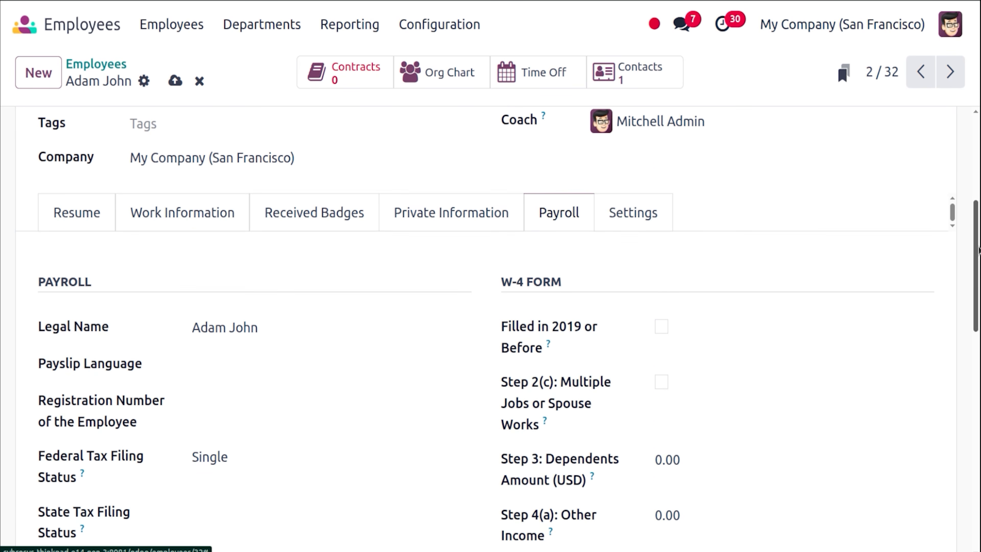
# Show the Settings tab: employee type Employee, linked related user, hourly cost $0.00.
pyautogui.click(636, 224)
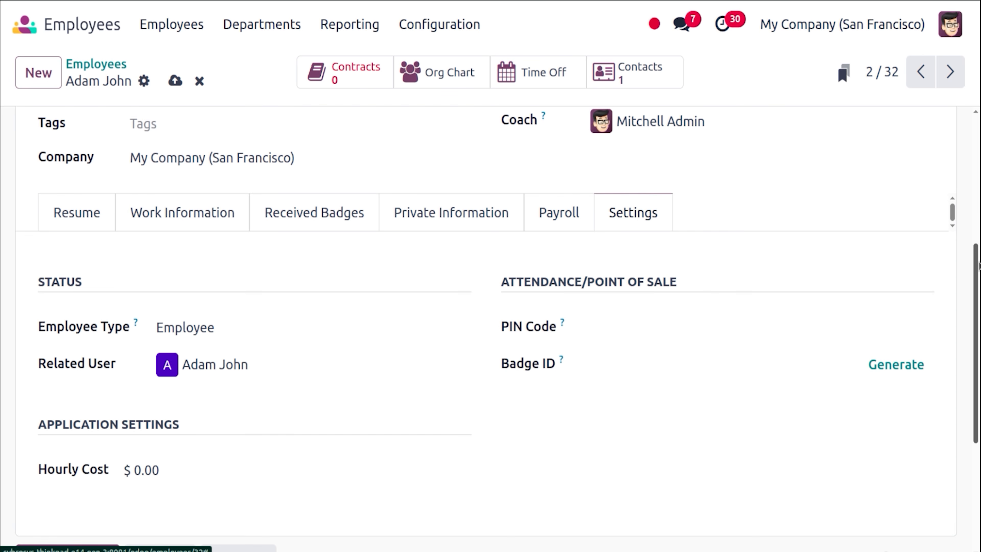
pyautogui.scroll(-2, 560, 244)
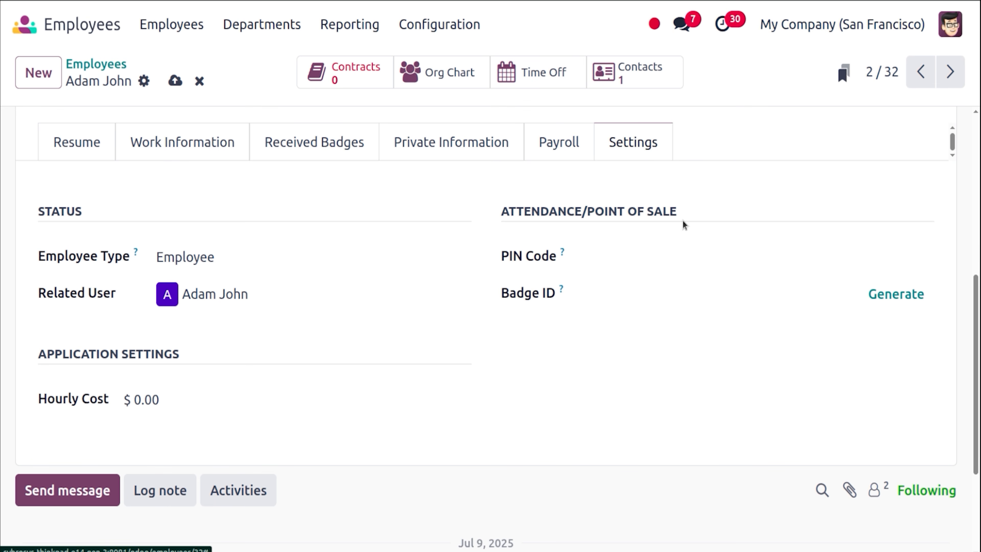
pyautogui.moveTo(977, 290); pyautogui.dragTo(968, 67)
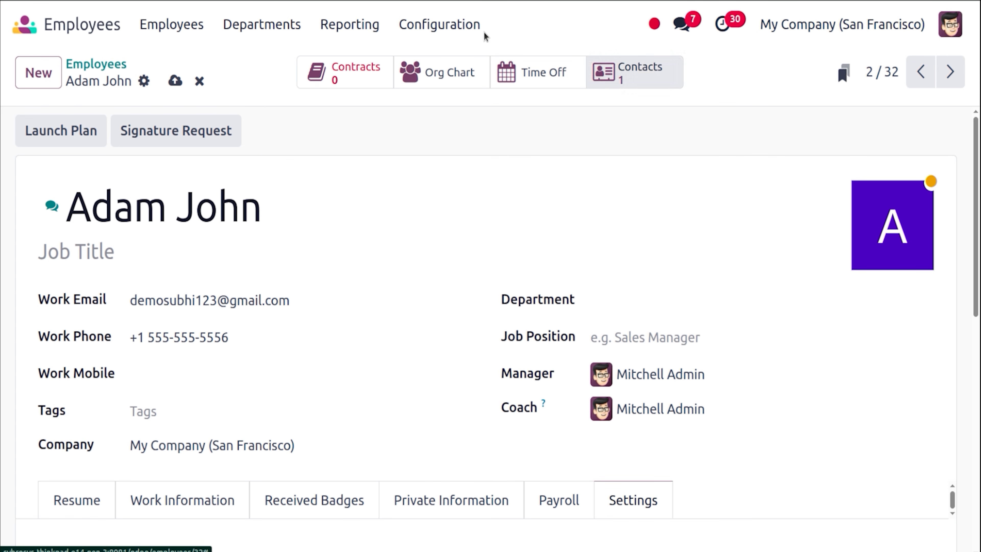
# Save the record and start a new contract prefilled with 07/25/2025 and Standard 40 hours/week.
pyautogui.click(176, 81)
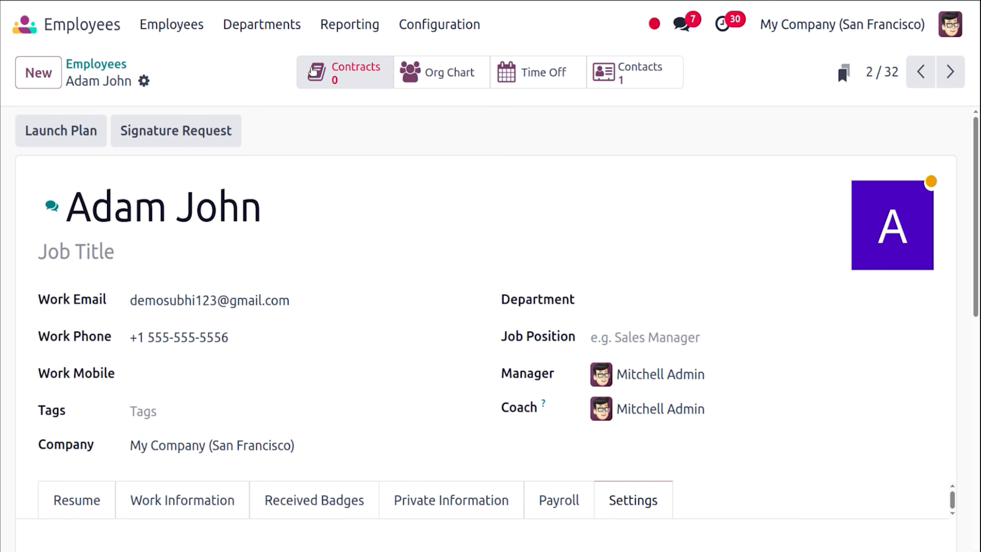
pyautogui.click(168, 32)
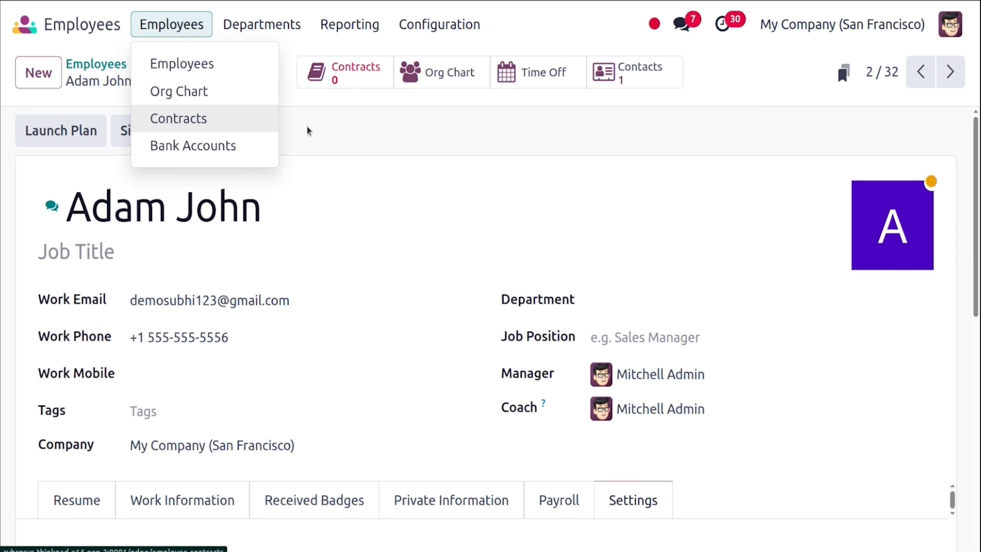
pyautogui.click(319, 77)
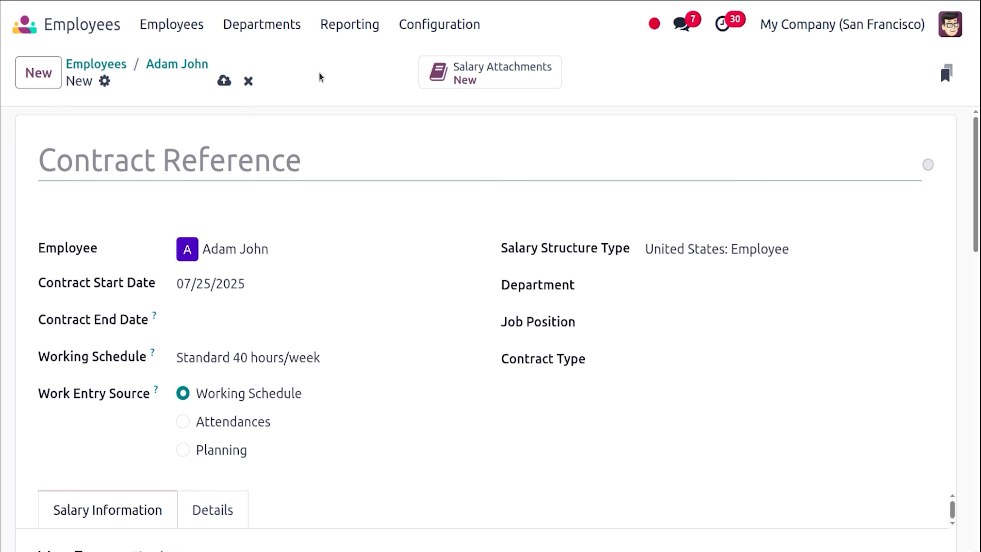
# Title the contract with the employee's name plus 'Contract', fixing the typo, starting 07/01/2025.
pyautogui.click(255, 166)
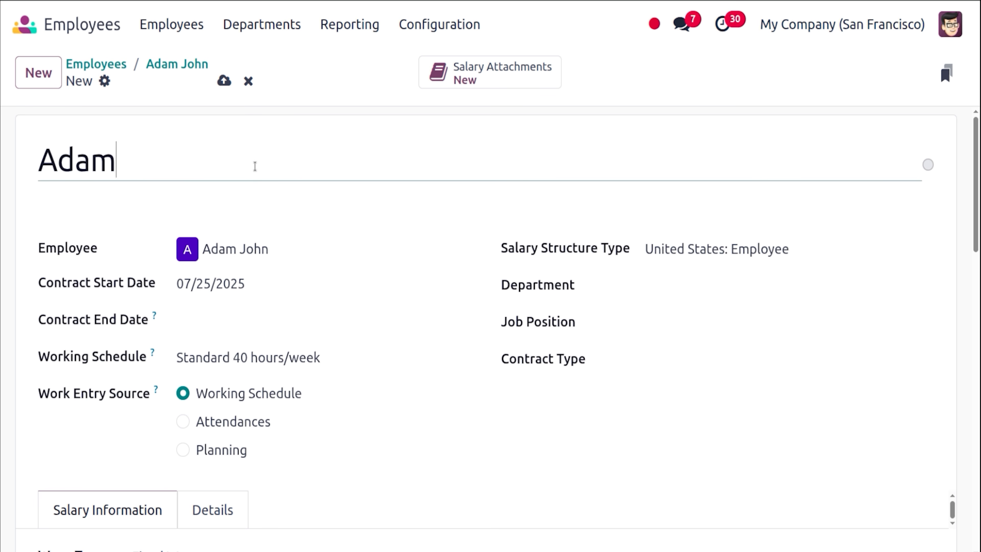
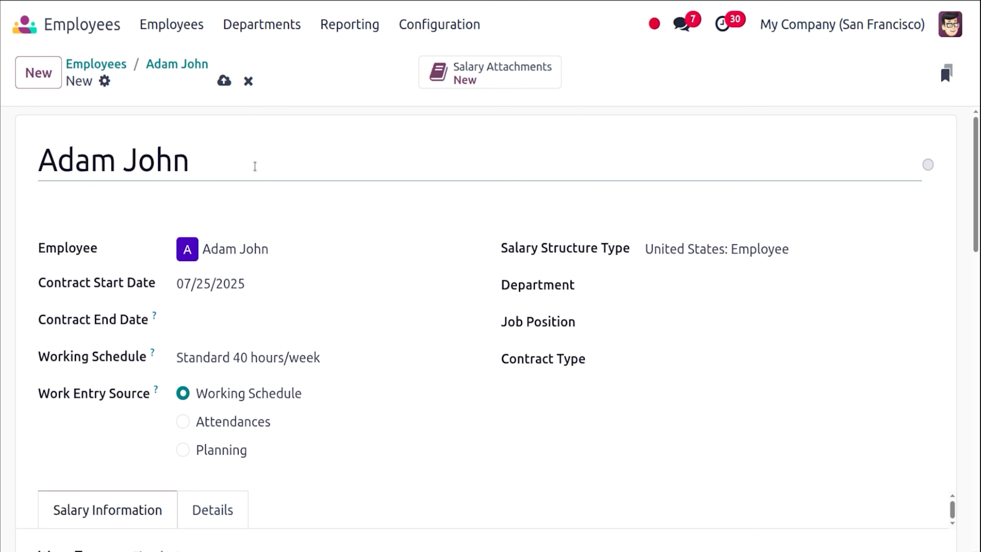
pyautogui.write("'s Cobtract")
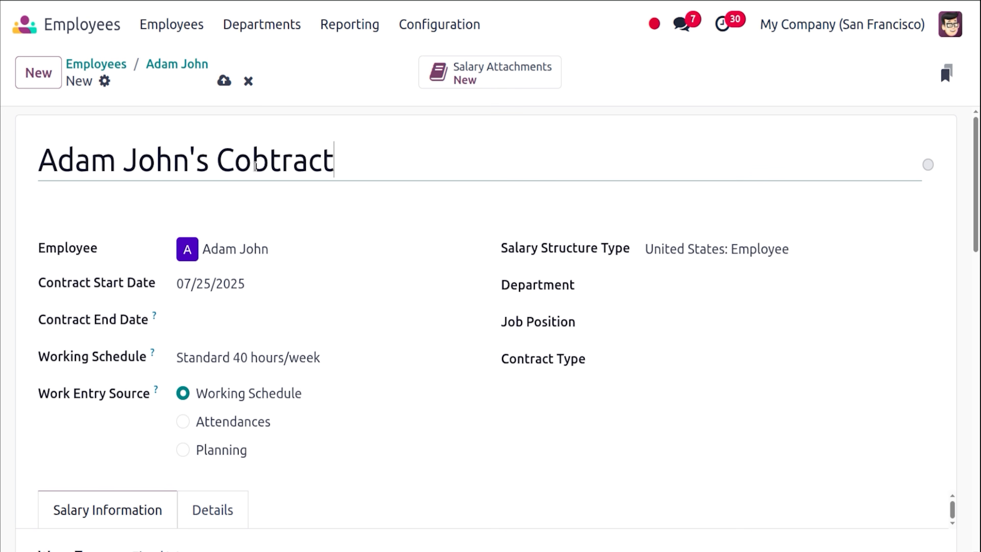
pyautogui.click(260, 166)
pyautogui.press('BackSpace')
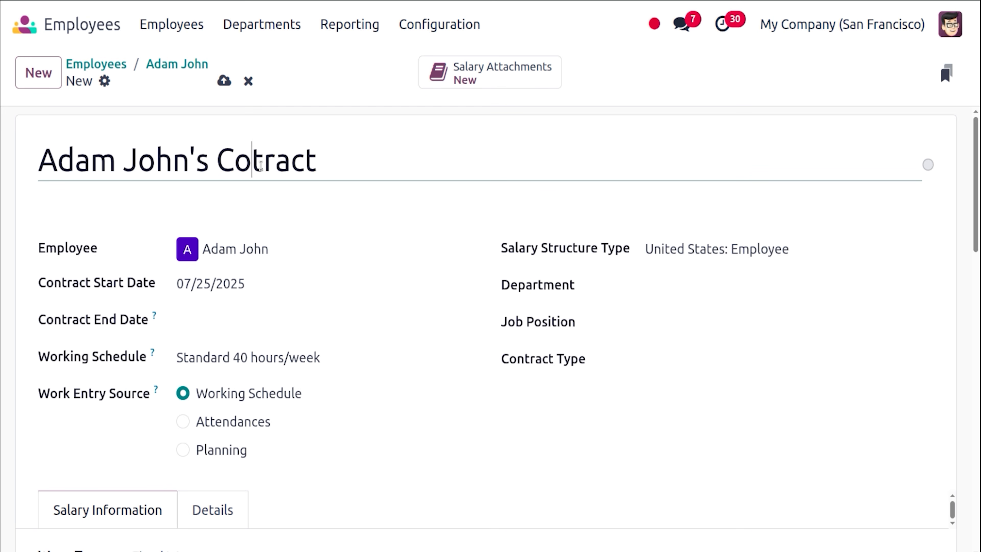
pyautogui.write('n')
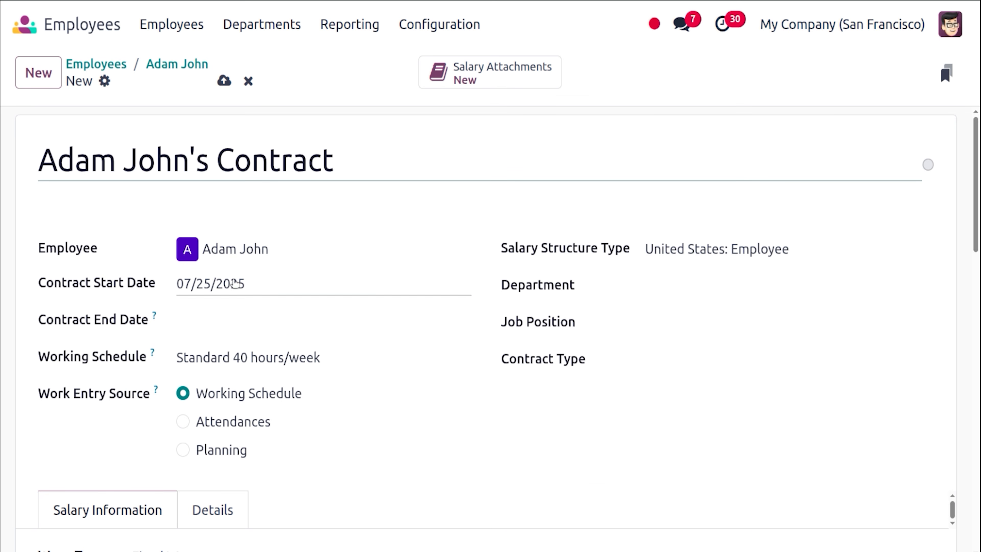
pyautogui.click(235, 284)
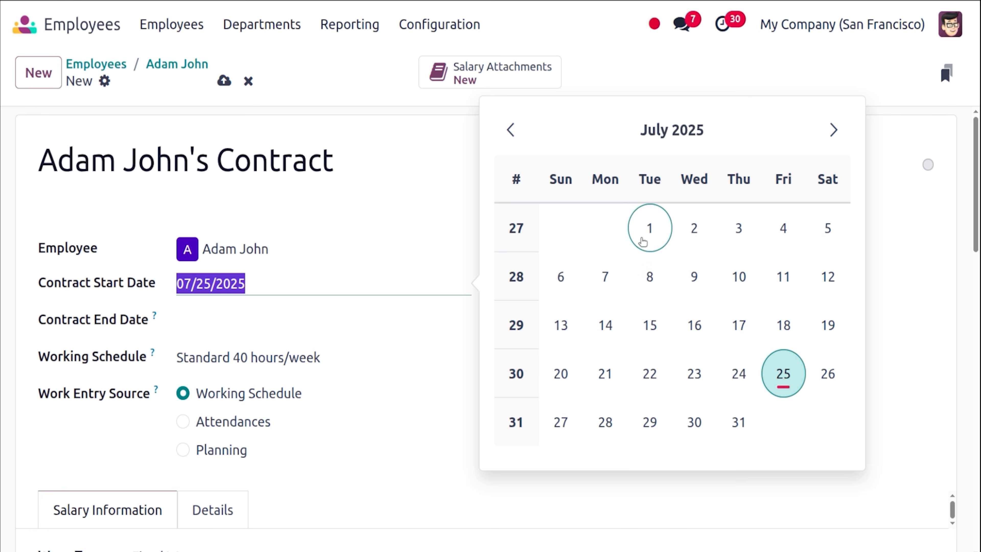
pyautogui.click(647, 232)
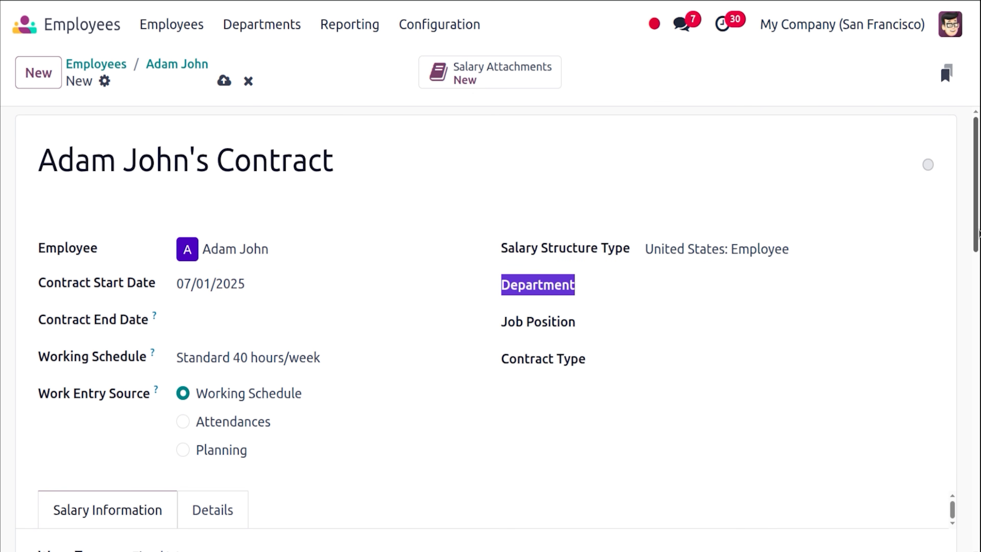
# Set department Management / Administration, job position Consultant and contract type Permanent.
pyautogui.scroll(-4, 979, 233)
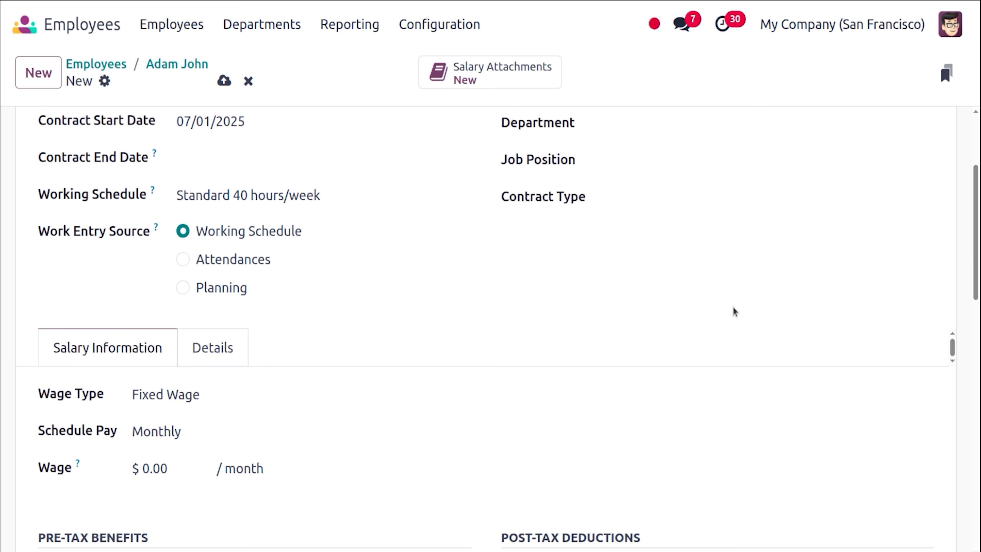
pyautogui.scroll(5, 976, 232)
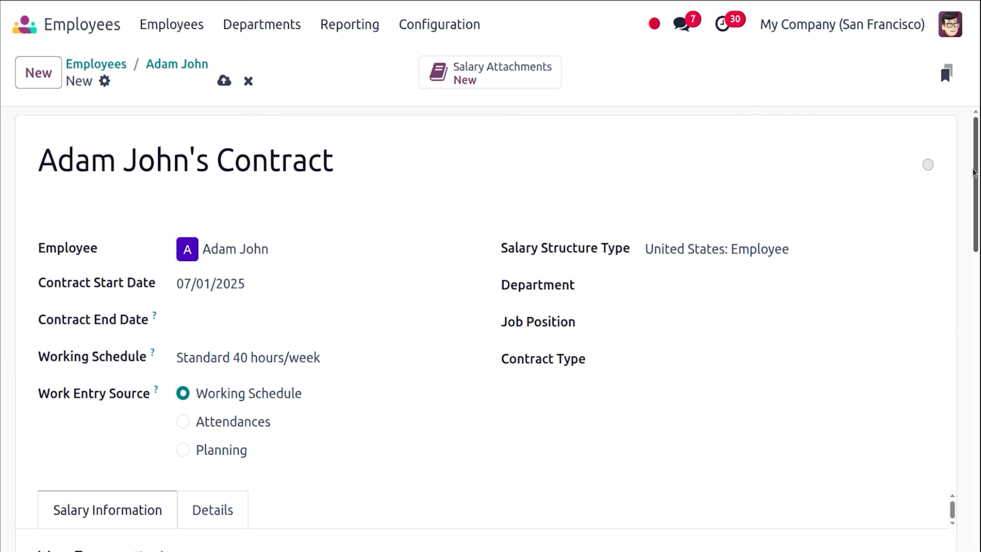
pyautogui.click(651, 293)
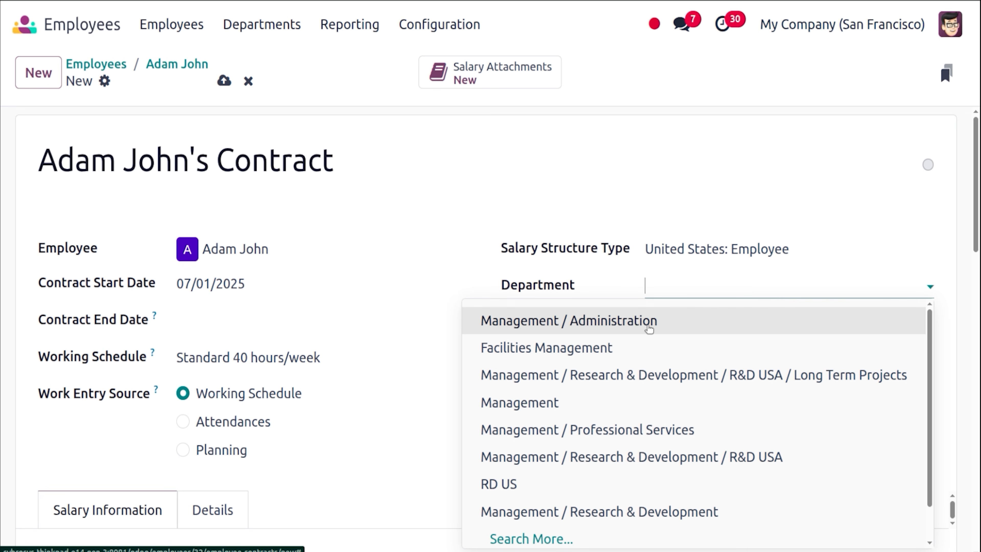
pyautogui.click(649, 329)
pyautogui.click(679, 319)
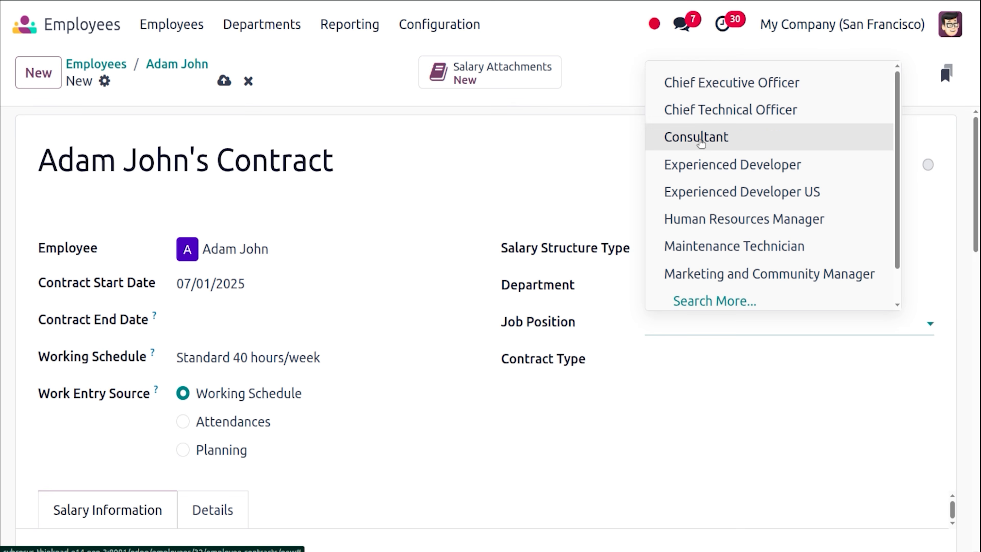
pyautogui.click(698, 138)
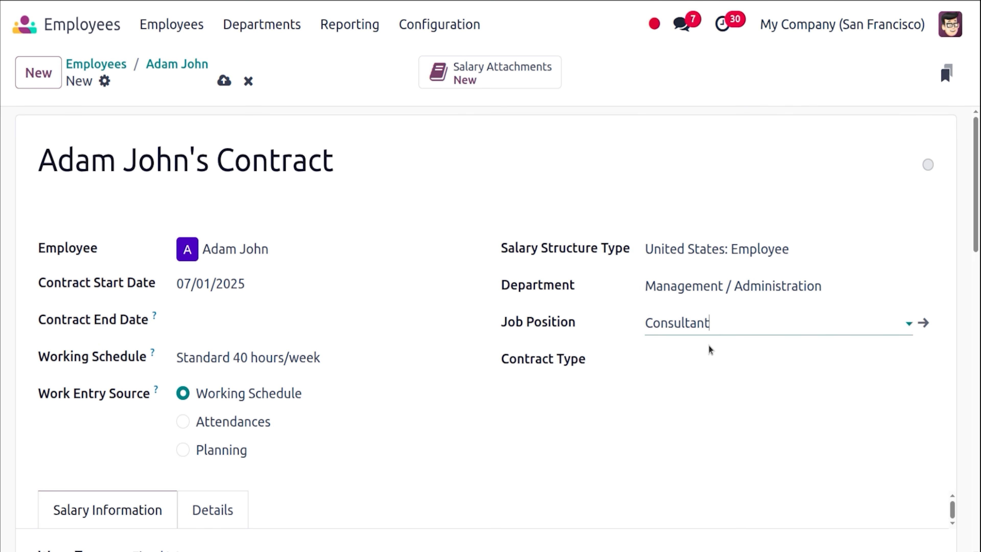
pyautogui.click(705, 351)
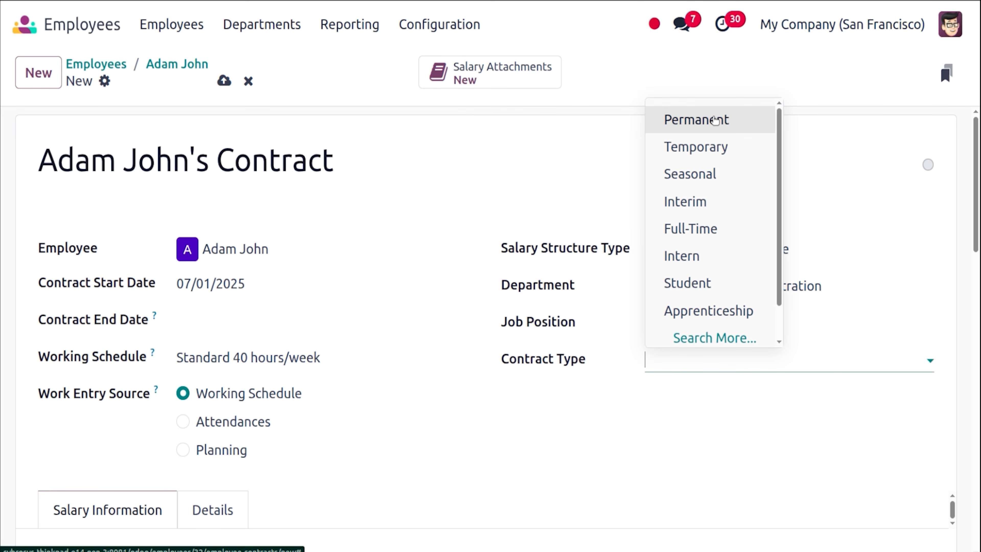
pyautogui.click(718, 122)
# Enter a monthly fixed wage of $50,000.00 in Salary Information.
pyautogui.scroll(-3, 979, 232)
pyautogui.moveTo(979, 231); pyautogui.dragTo(979, 278)
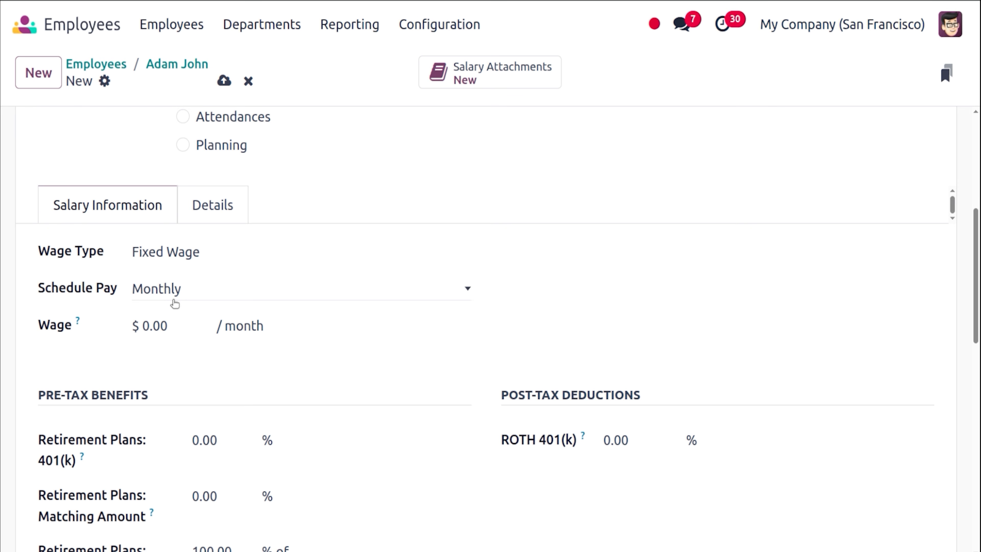
pyautogui.click(162, 328)
pyautogui.write('5')
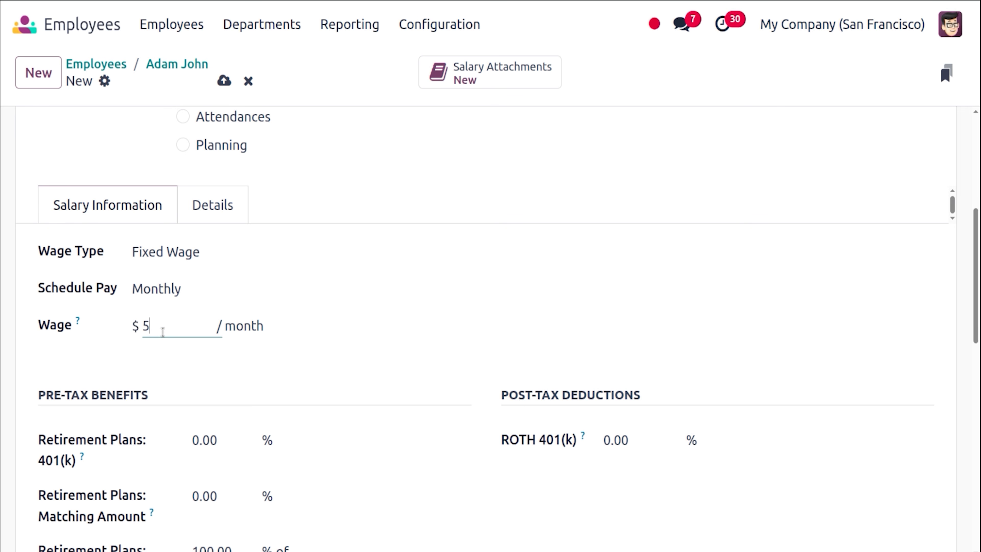
pyautogui.write('0000')
pyautogui.click(261, 365)
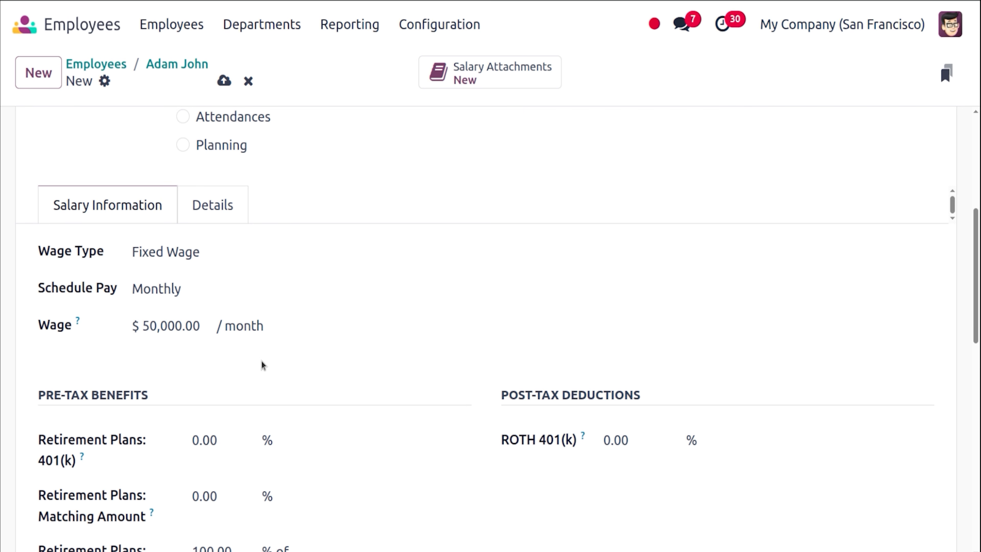
pyautogui.scroll(5, 979, 350)
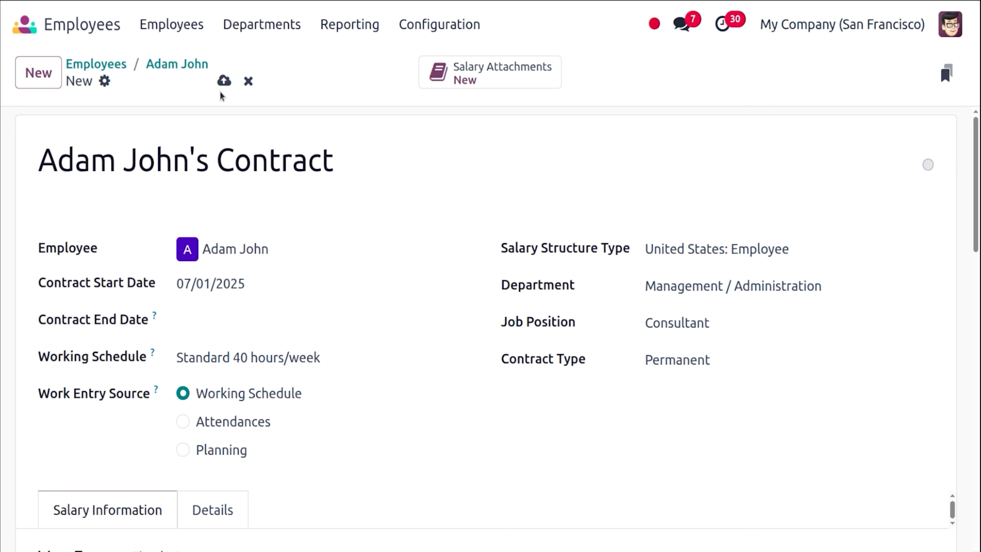
# Save the contract as Running and confirm it under the Running group in Contracts.
pyautogui.click(224, 81)
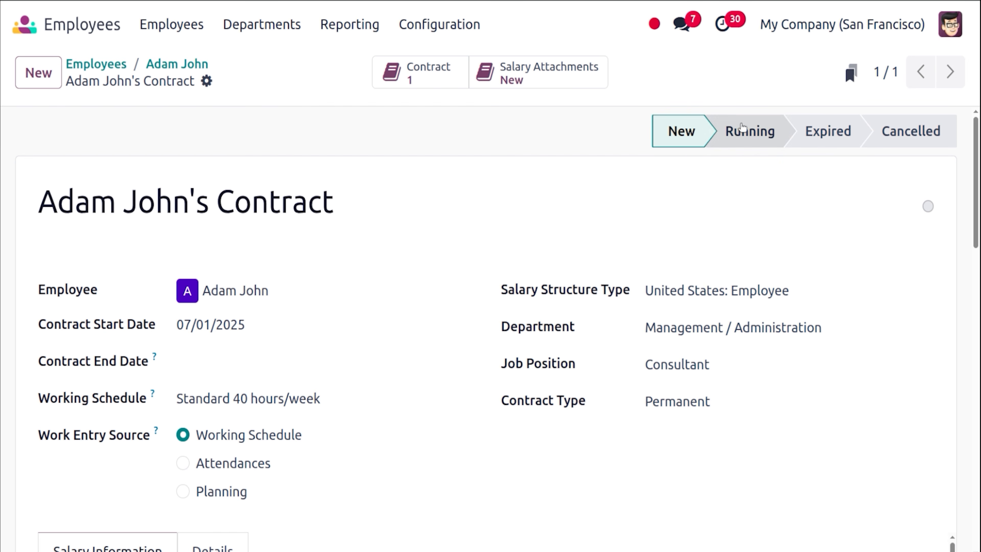
pyautogui.click(743, 130)
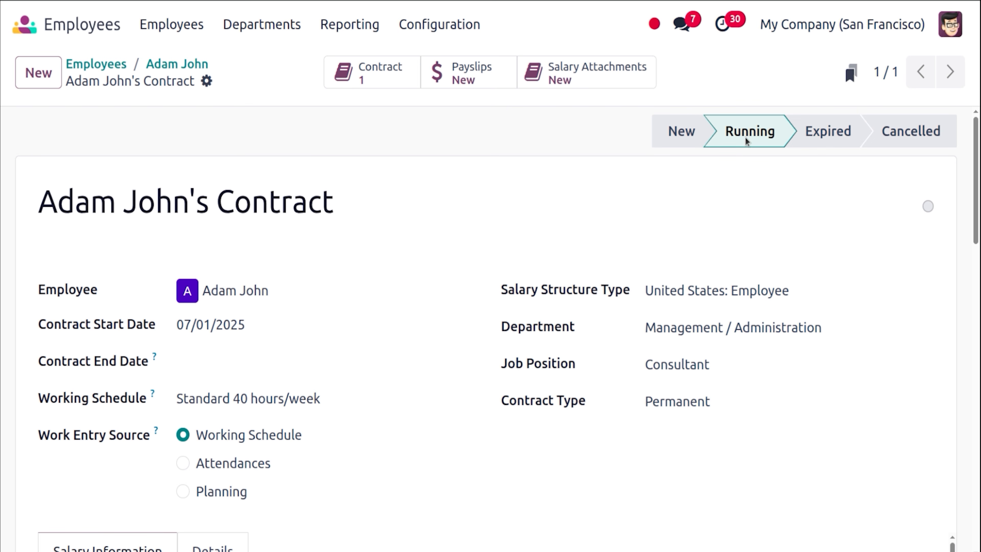
pyautogui.click(146, 33)
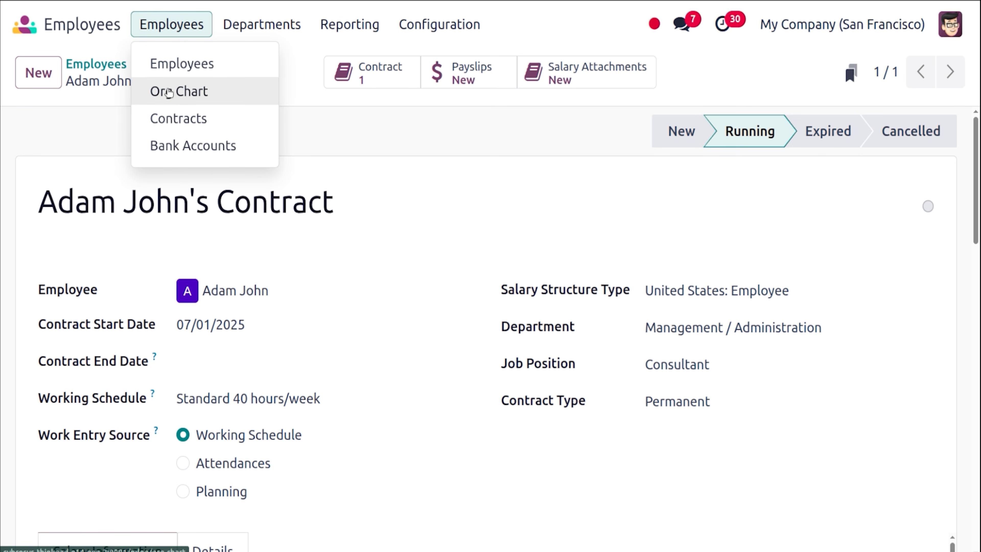
pyautogui.click(178, 118)
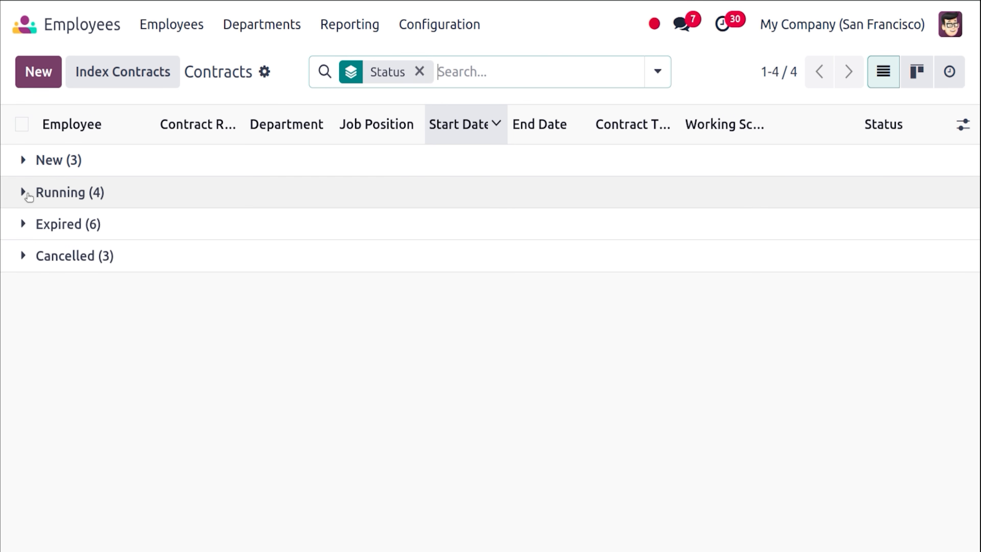
pyautogui.click(27, 195)
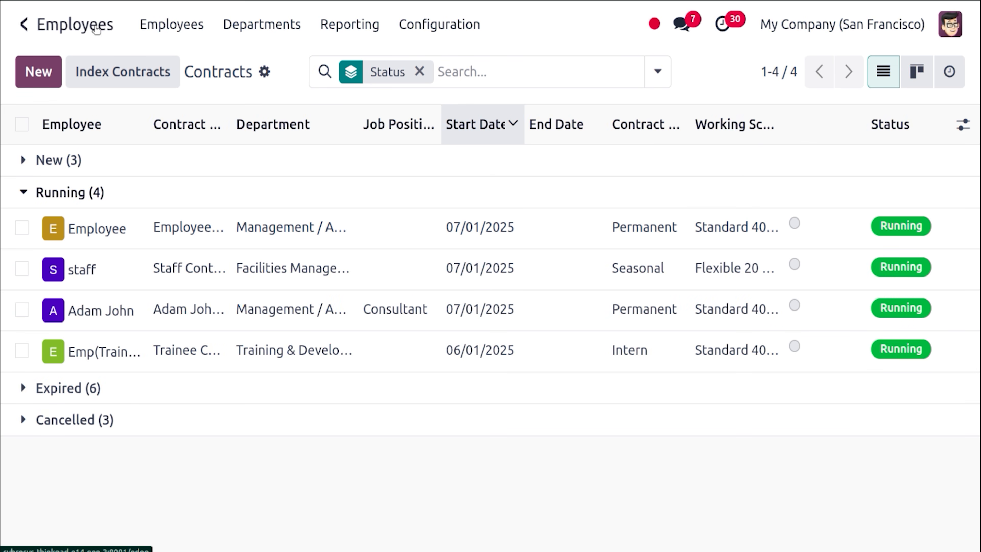
# Open Payroll's Work Entries schedule with the Conflicting filter removed.
pyautogui.click(15, 21)
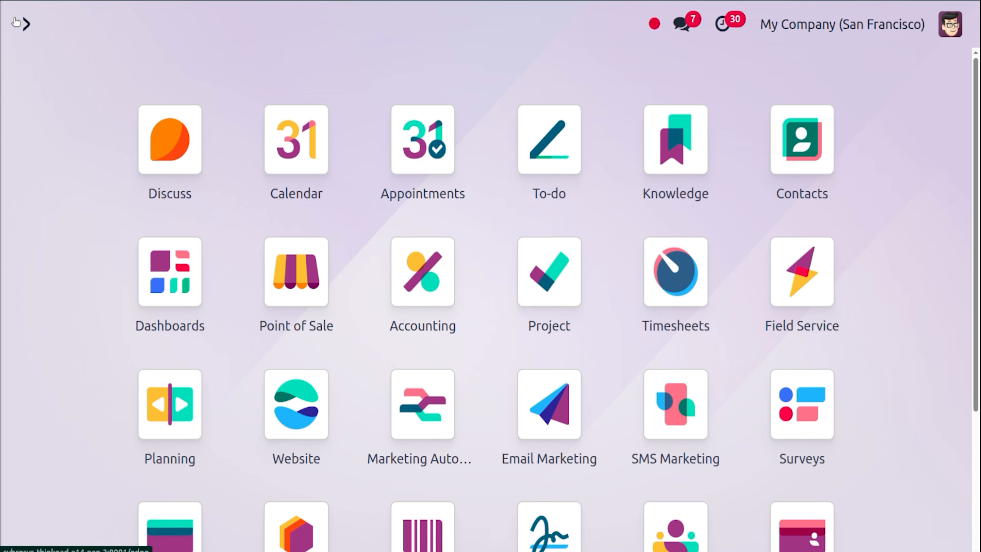
pyautogui.write('pay')
pyautogui.press('Return')
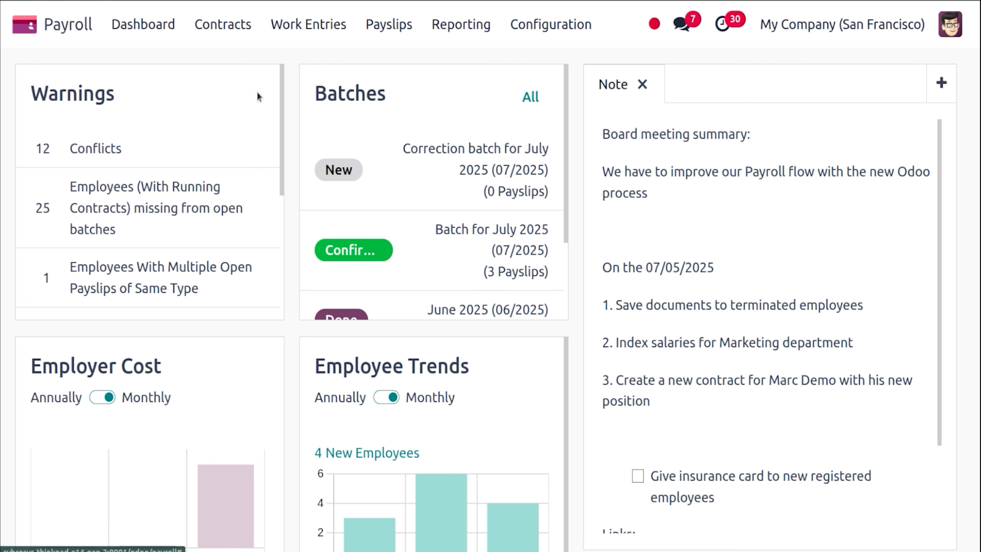
pyautogui.click(309, 27)
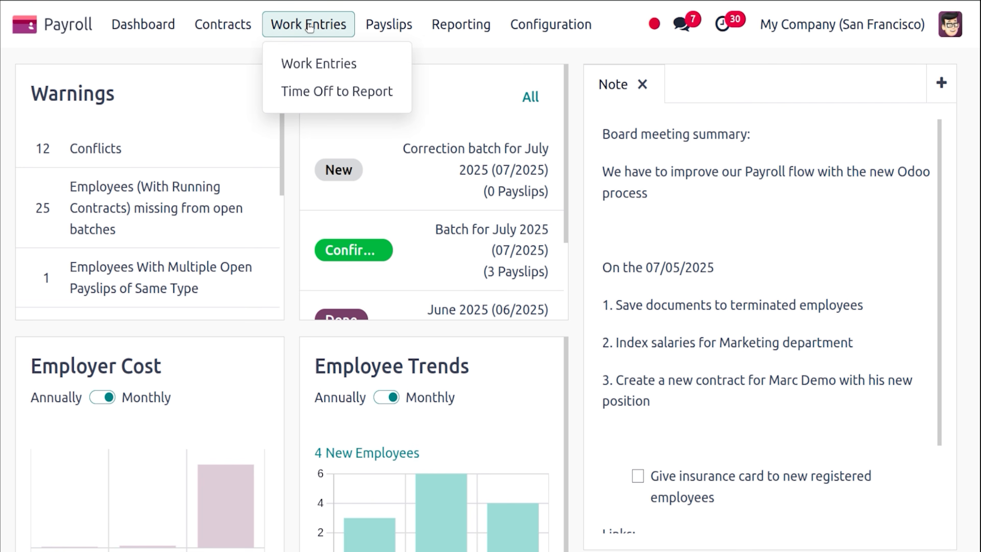
pyautogui.click(328, 64)
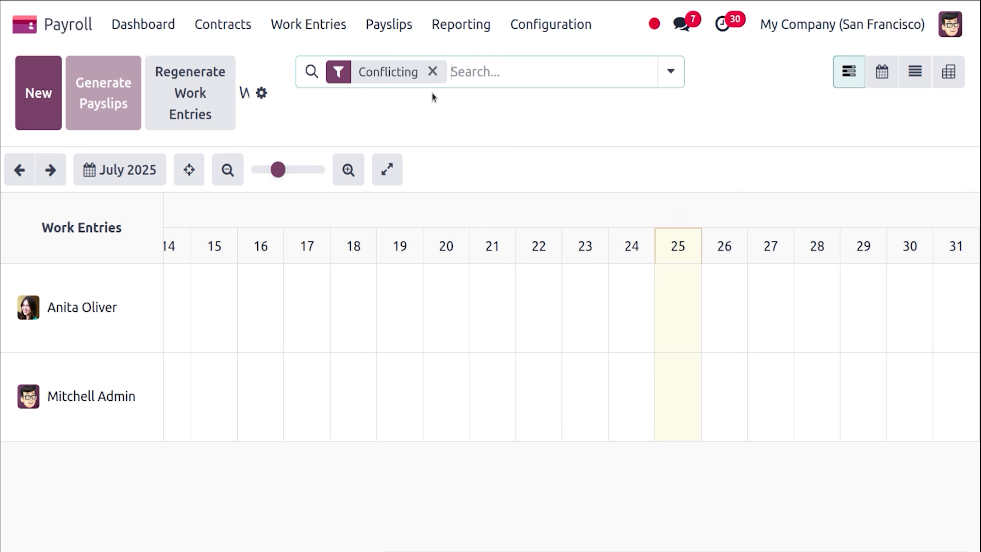
pyautogui.click(432, 70)
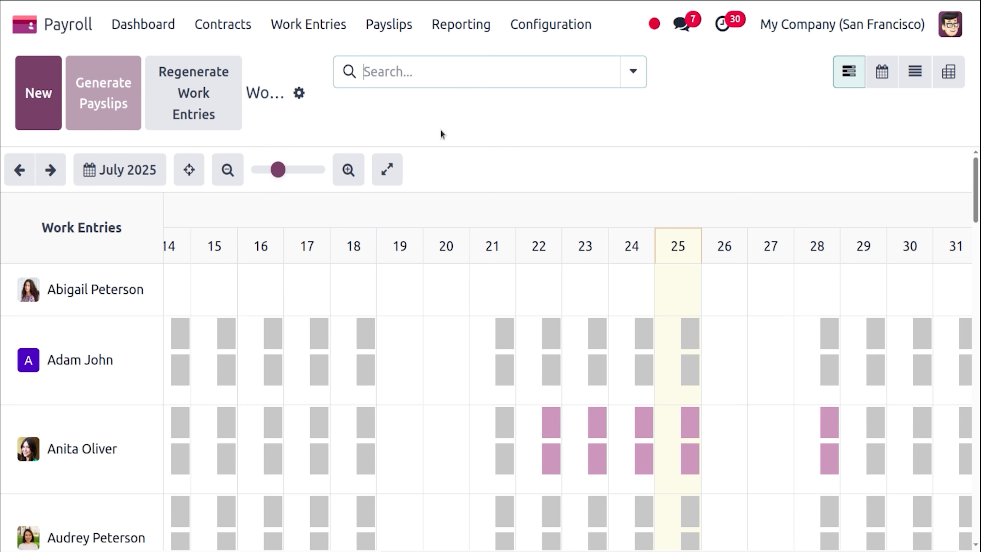
# Search by the employee's name to show only their July 2025 work entries.
pyautogui.click(468, 80)
pyautogui.write('ad')
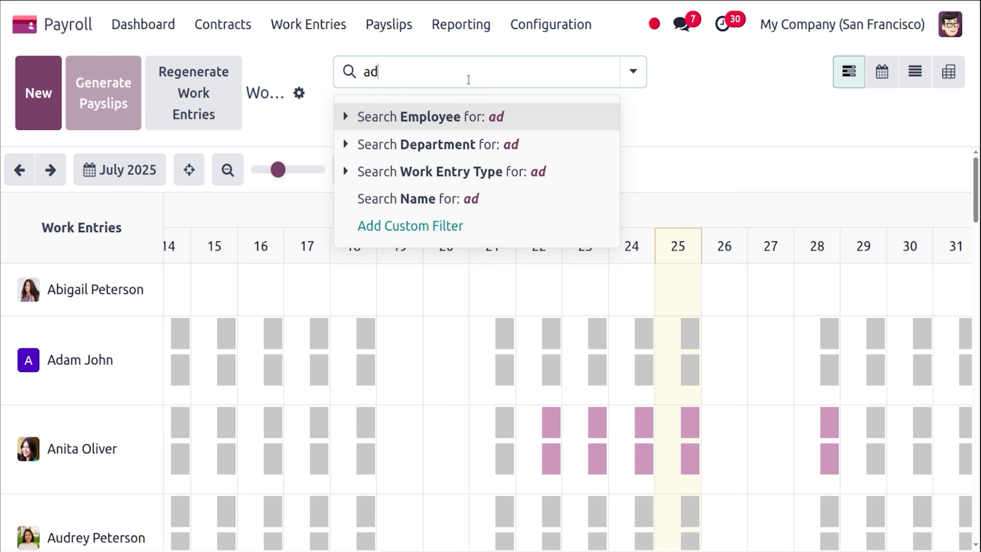
pyautogui.press('BackSpace')
pyautogui.press('BackSpace')
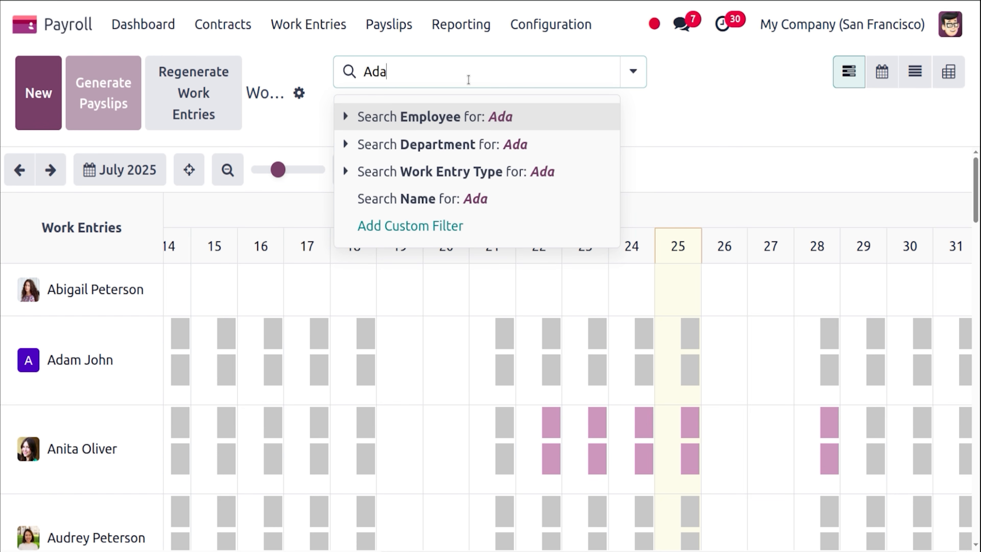
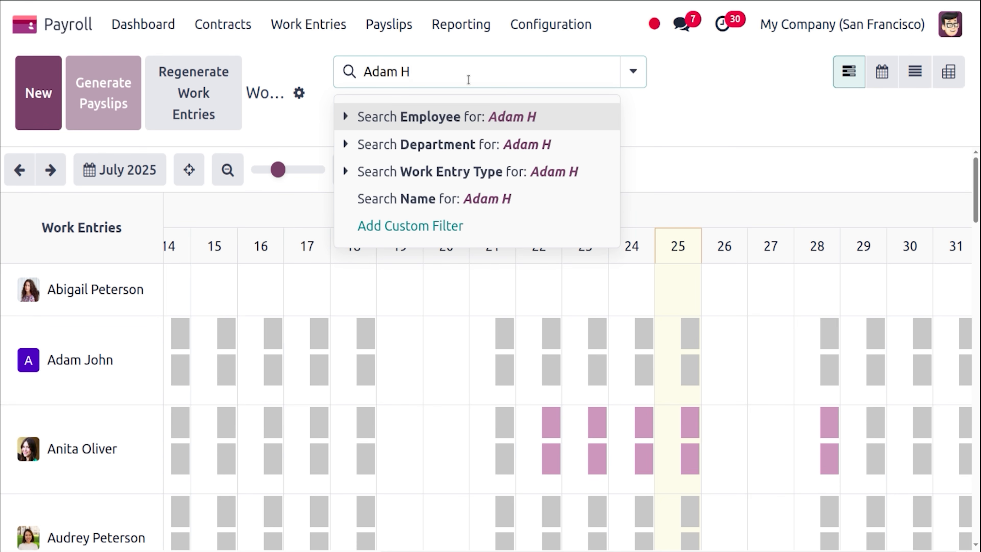
pyautogui.press('Return')
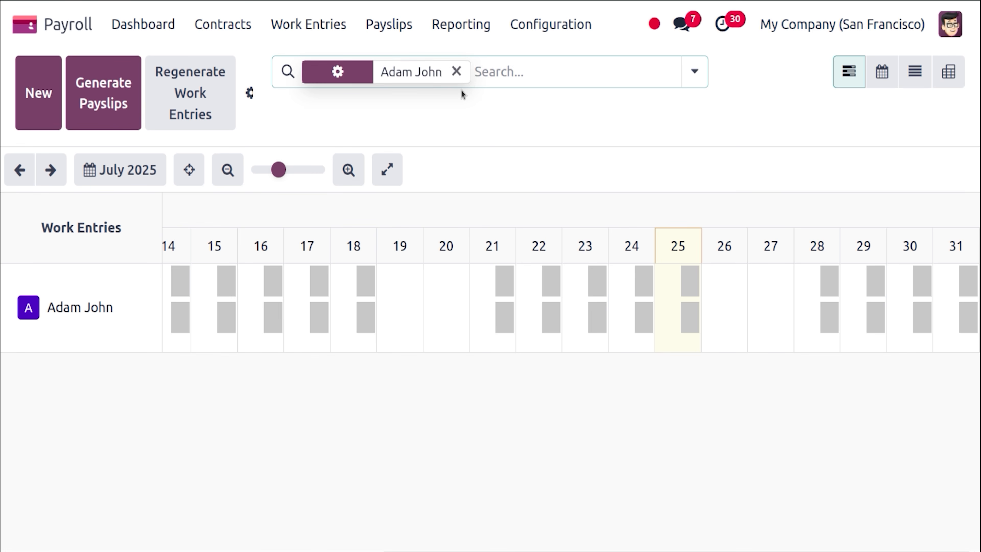
pyautogui.click(279, 535)
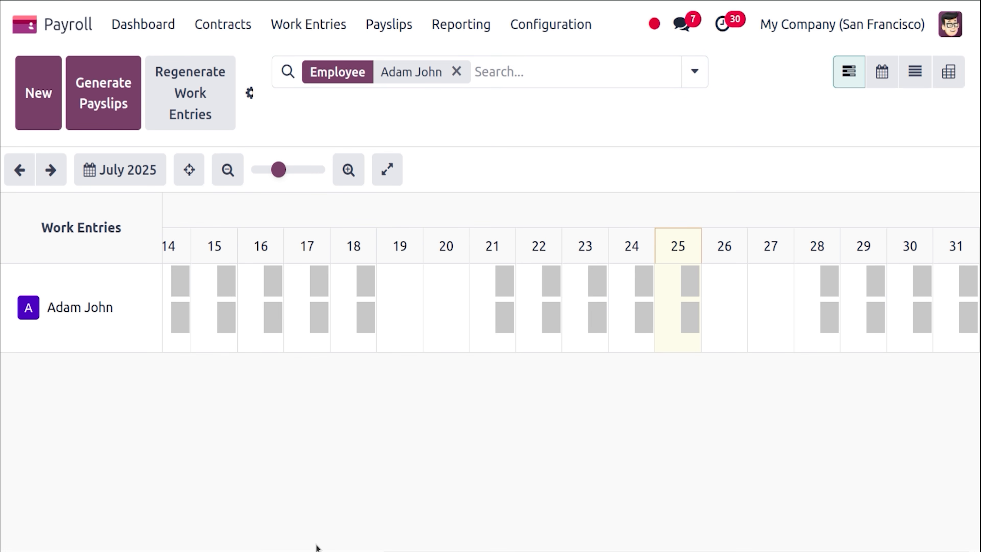
pyautogui.moveTo(419, 550)
pyautogui.mouseDown()
pyautogui.moveTo(40, 550)
pyautogui.moveTo(420, 551)
pyautogui.mouseUp()
# Open the Employee structure under Configuration > Structures and review its rules, Basic Salary to Leave Fine.
pyautogui.click(571, 23)
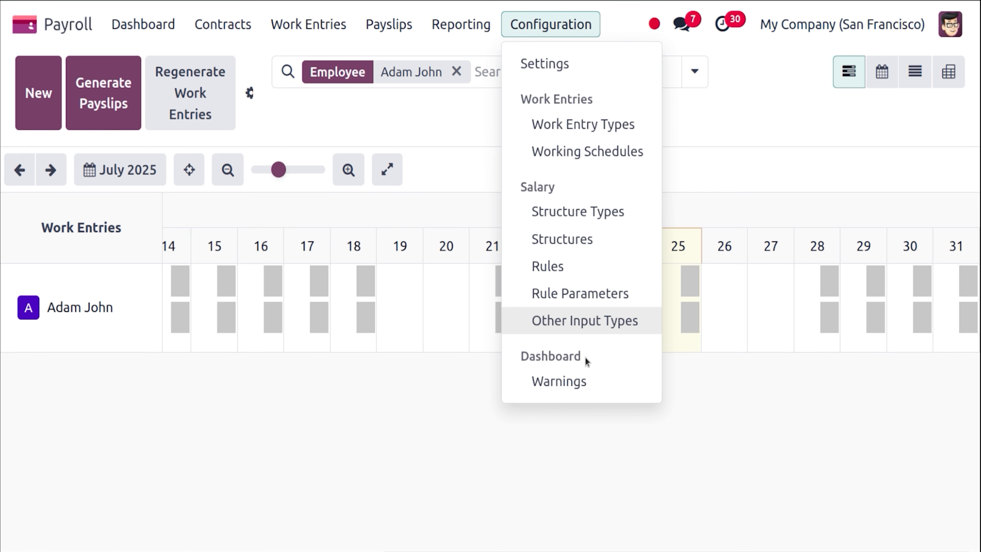
pyautogui.click(588, 245)
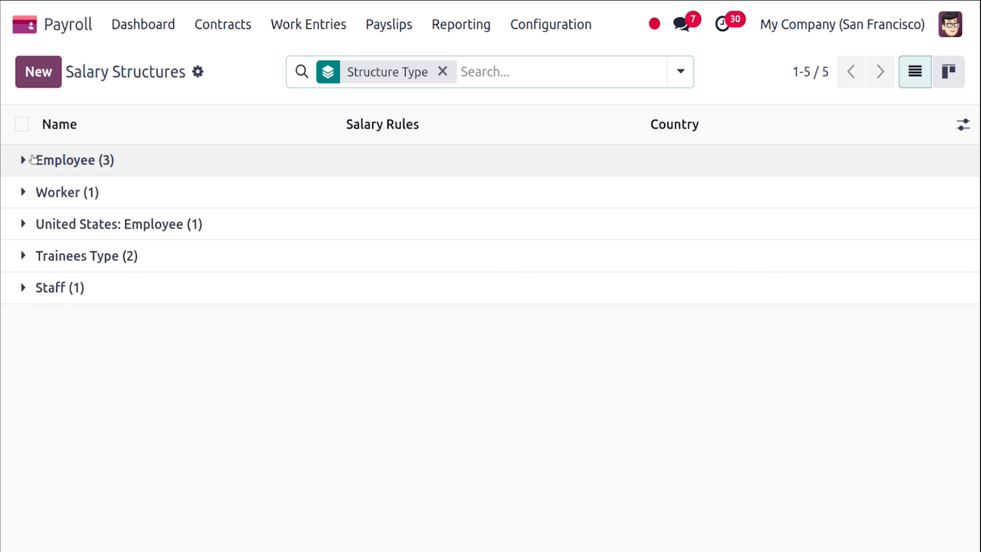
pyautogui.click(33, 160)
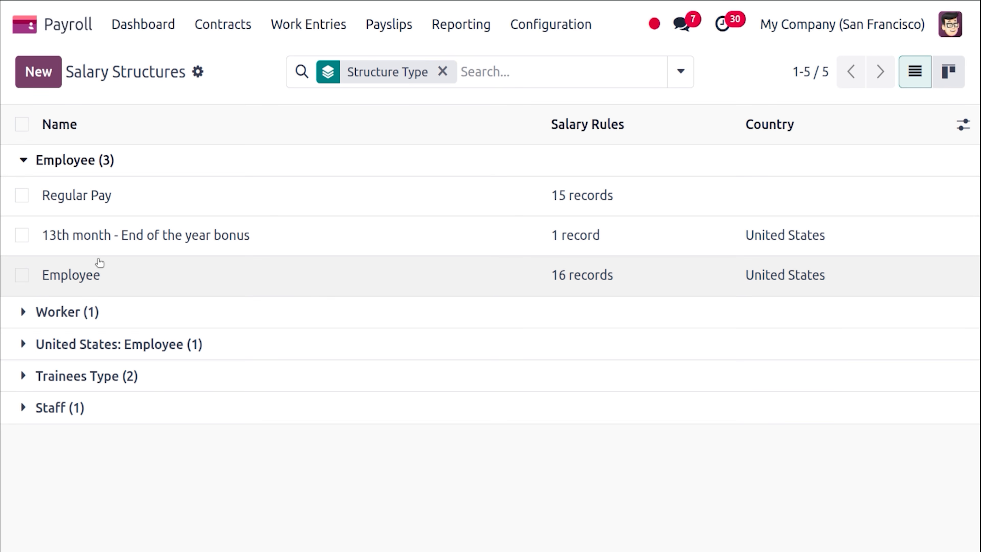
pyautogui.click(102, 275)
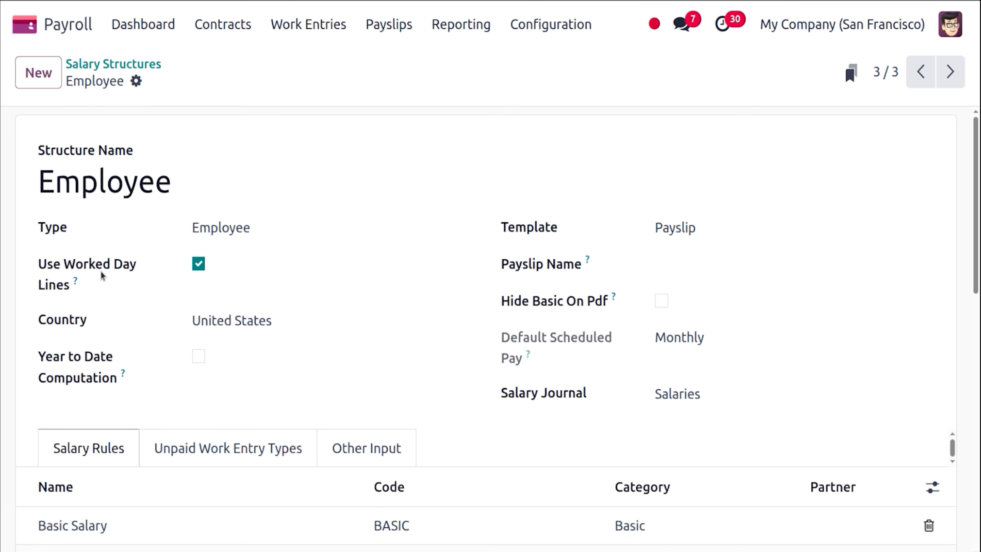
pyautogui.moveTo(979, 205); pyautogui.dragTo(979, 268)
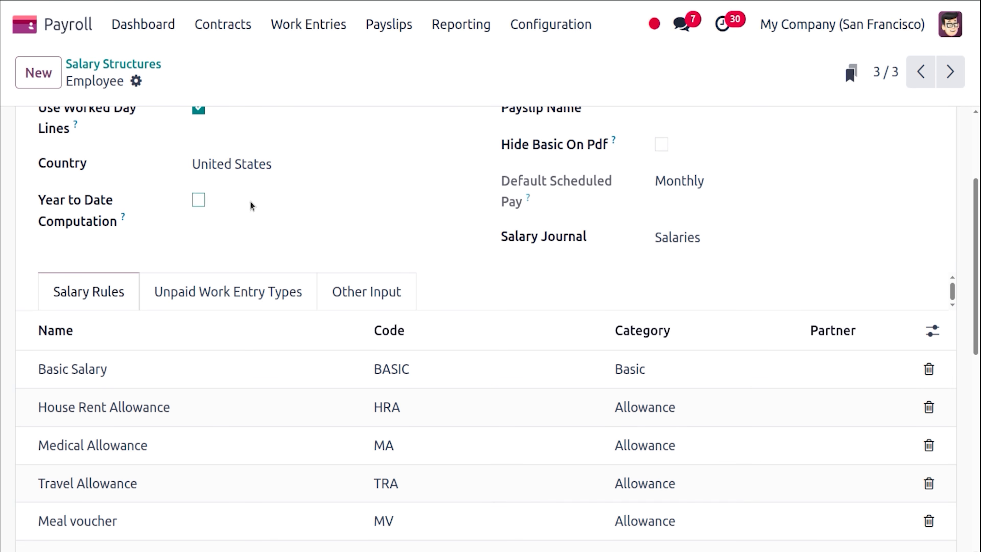
pyautogui.scroll(-8, 979, 394)
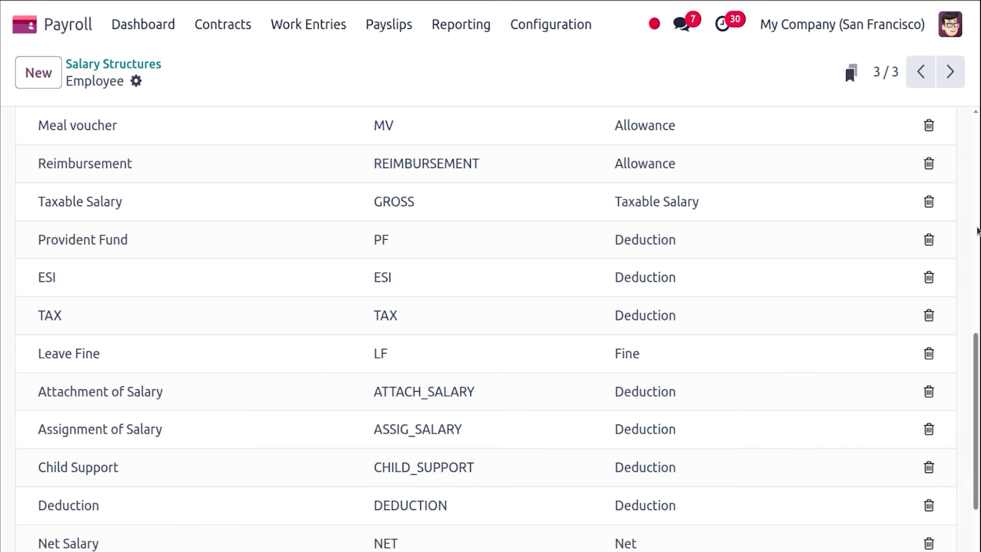
pyautogui.moveTo(978, 359); pyautogui.dragTo(978, 79)
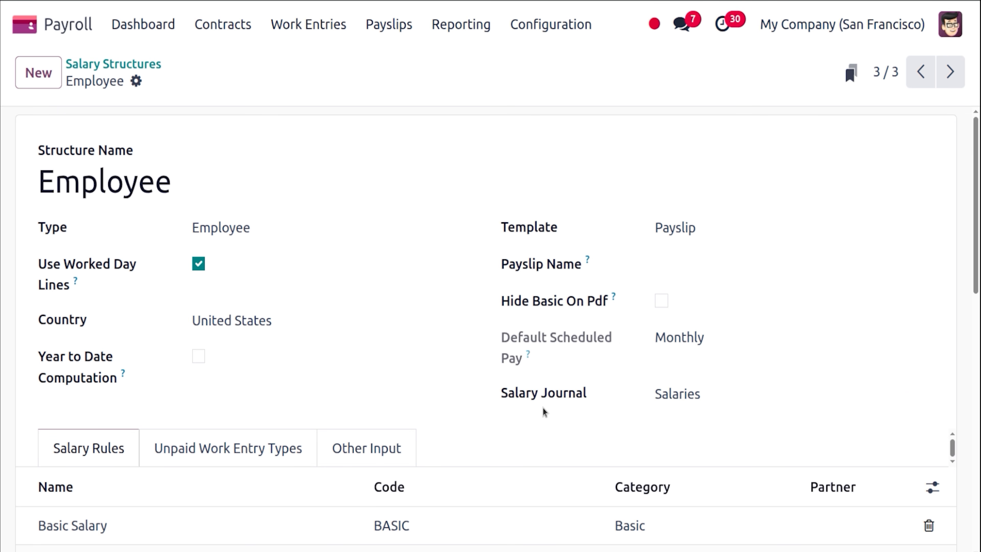
pyautogui.moveTo(977, 291); pyautogui.dragTo(978, 367)
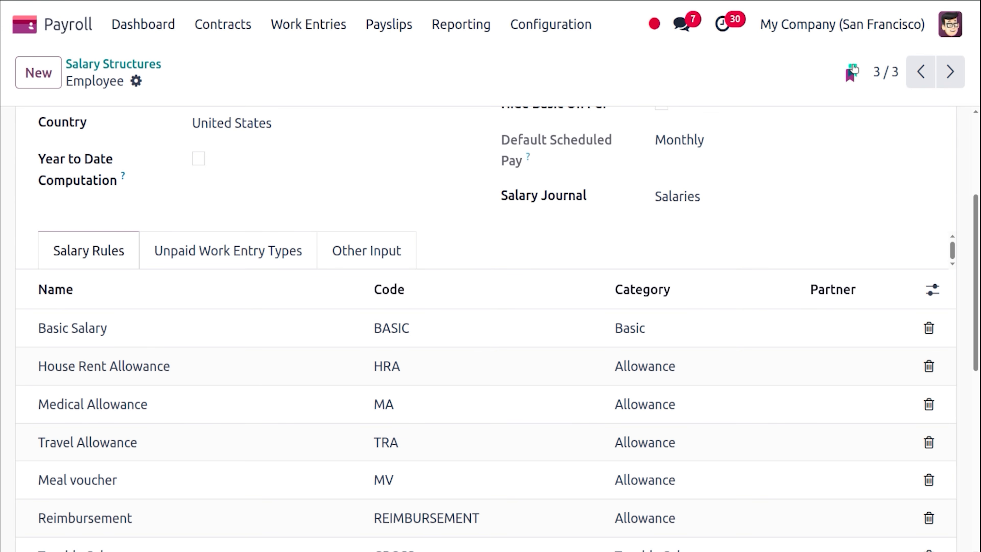
pyautogui.click(365, 326)
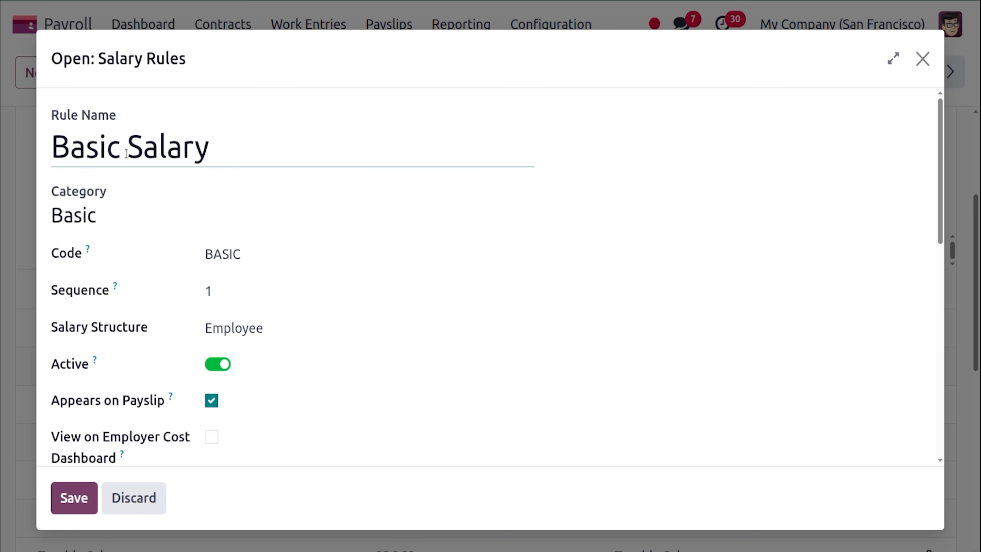
pyautogui.click(130, 211)
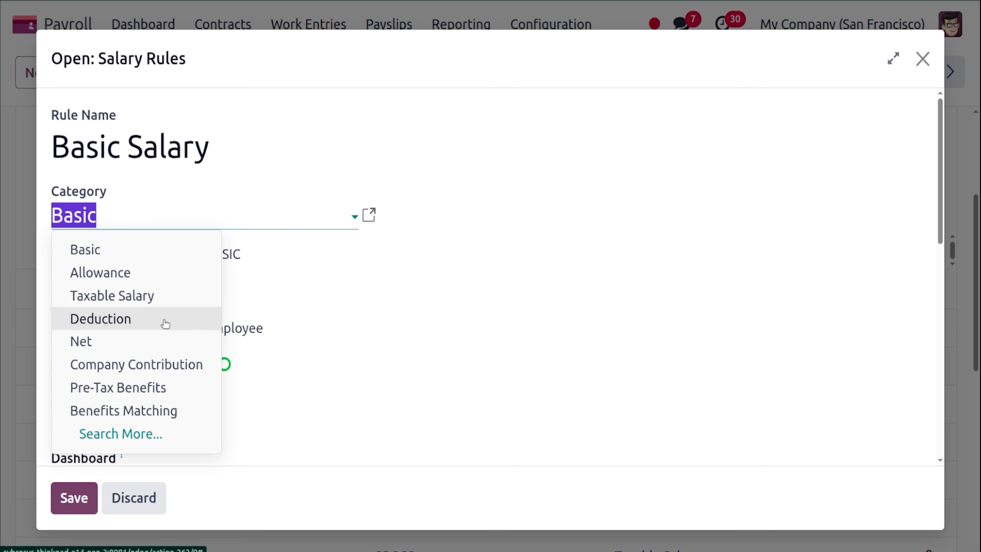
pyautogui.click(534, 264)
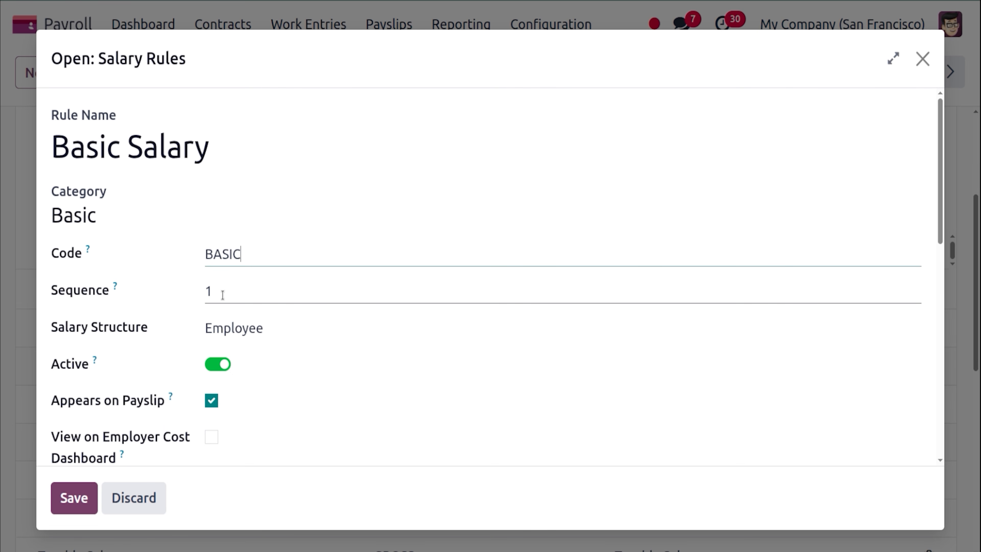
pyautogui.moveTo(115, 290)
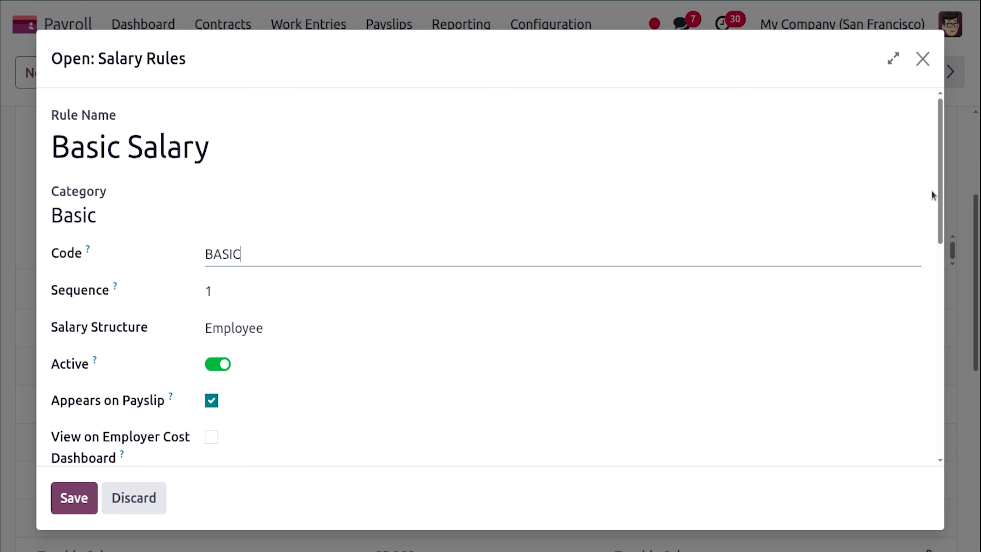
pyautogui.moveTo(941, 194); pyautogui.dragTo(939, 361)
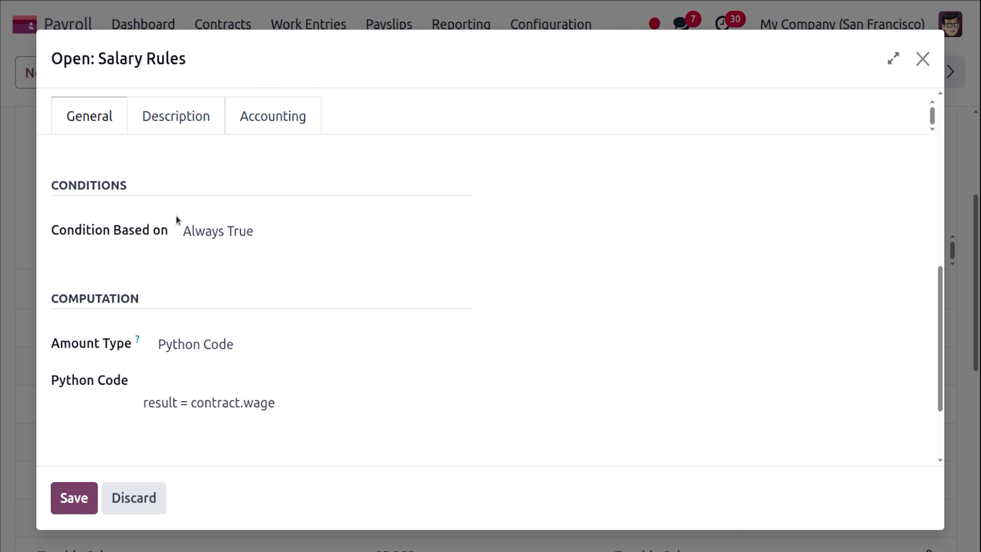
pyautogui.click(201, 230)
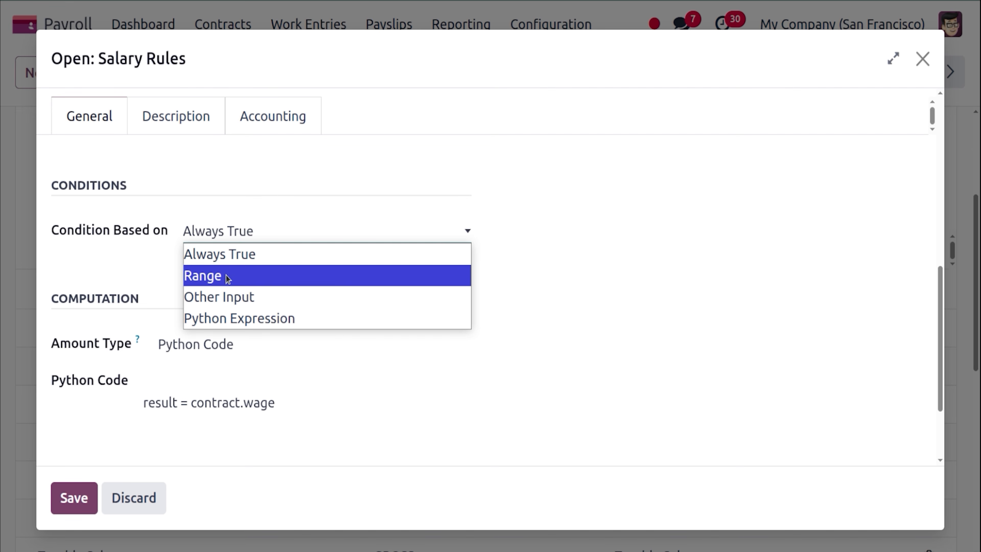
pyautogui.click(164, 271)
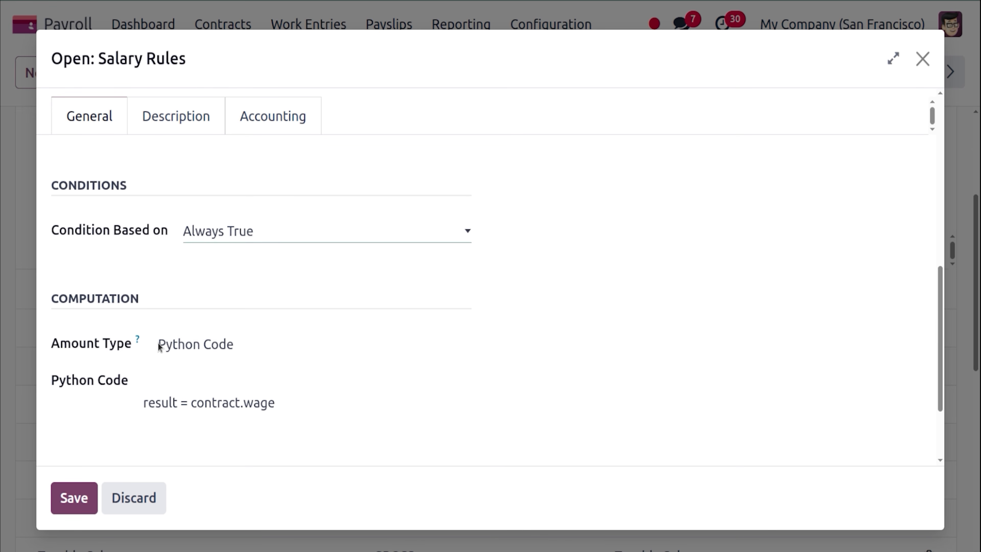
pyautogui.click(185, 344)
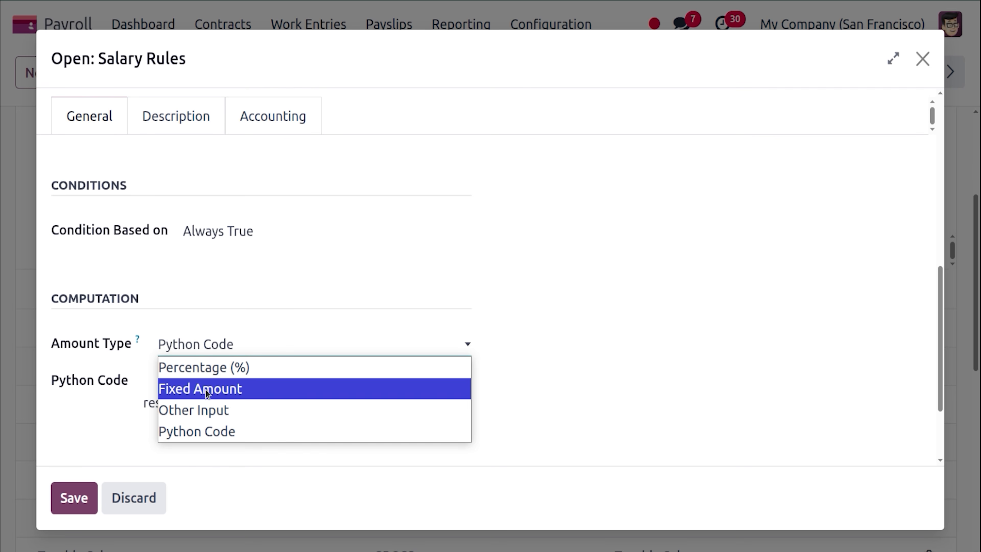
pyautogui.click(129, 362)
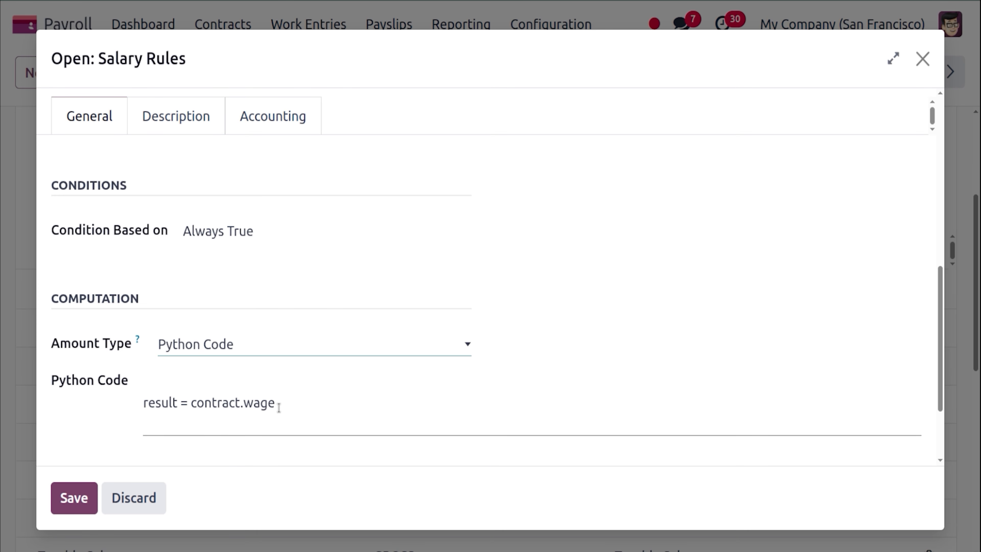
pyautogui.click(73, 499)
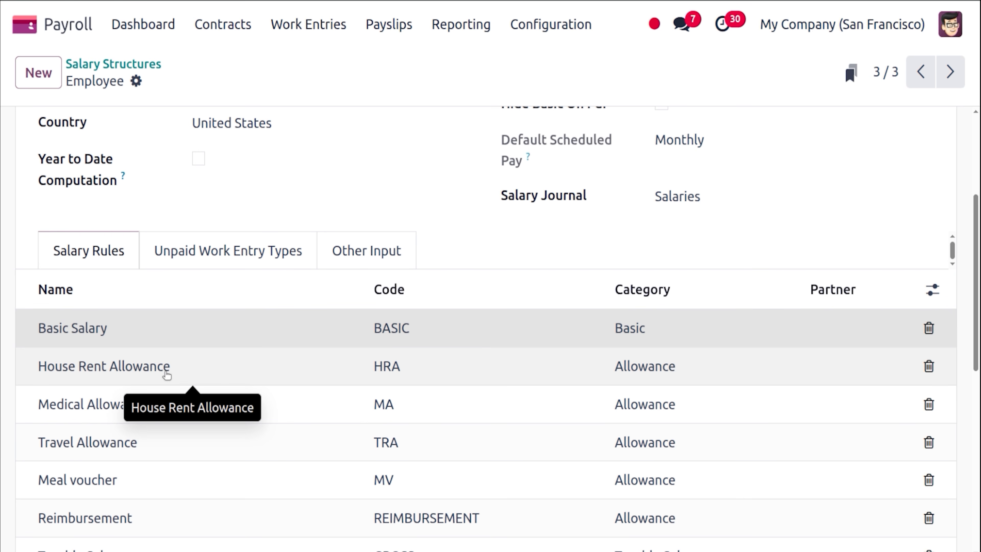
# Keep House Rent Allowance in the Allowance category with result = contract.wage * 0.05, and save it.
pyautogui.click(166, 373)
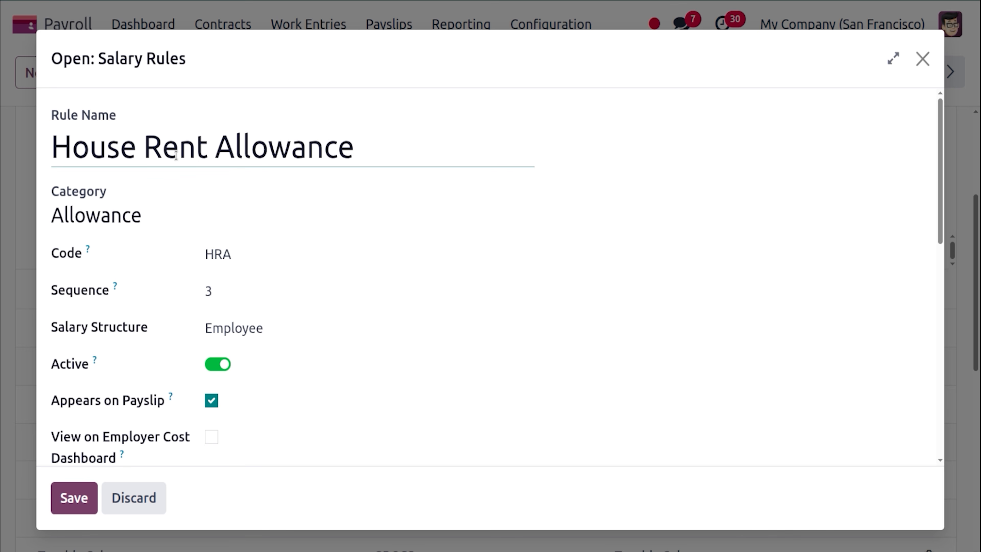
pyautogui.click(114, 209)
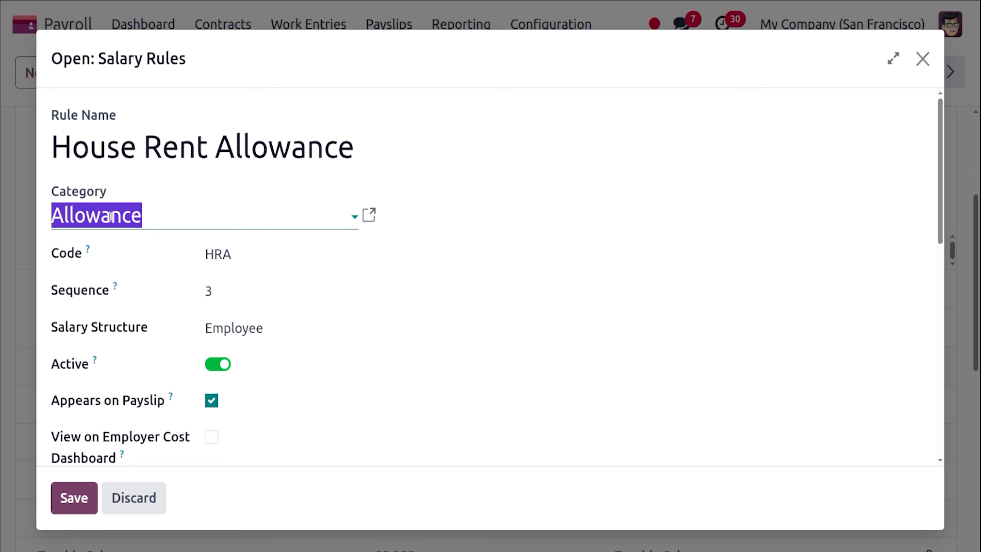
pyautogui.click(121, 272)
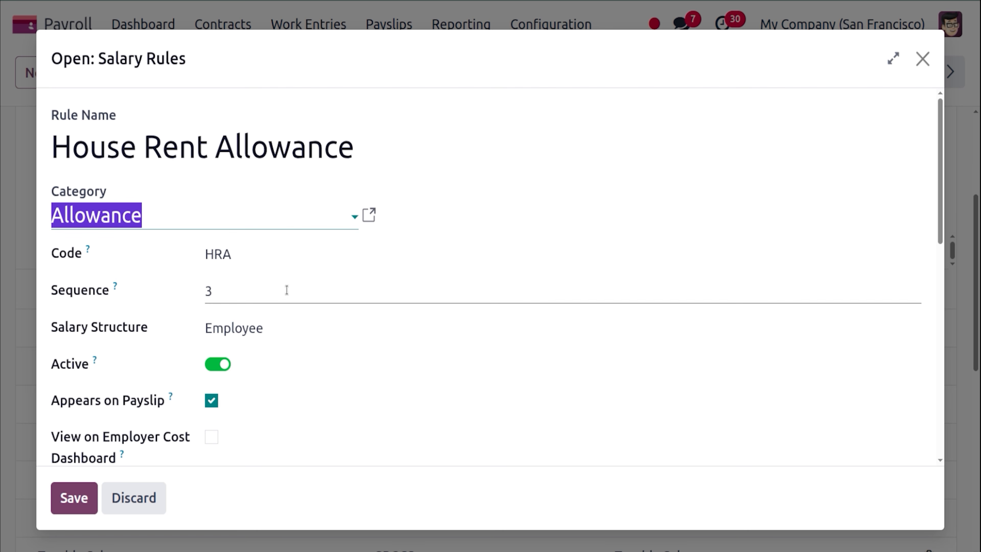
pyautogui.moveTo(943, 226); pyautogui.dragTo(943, 456)
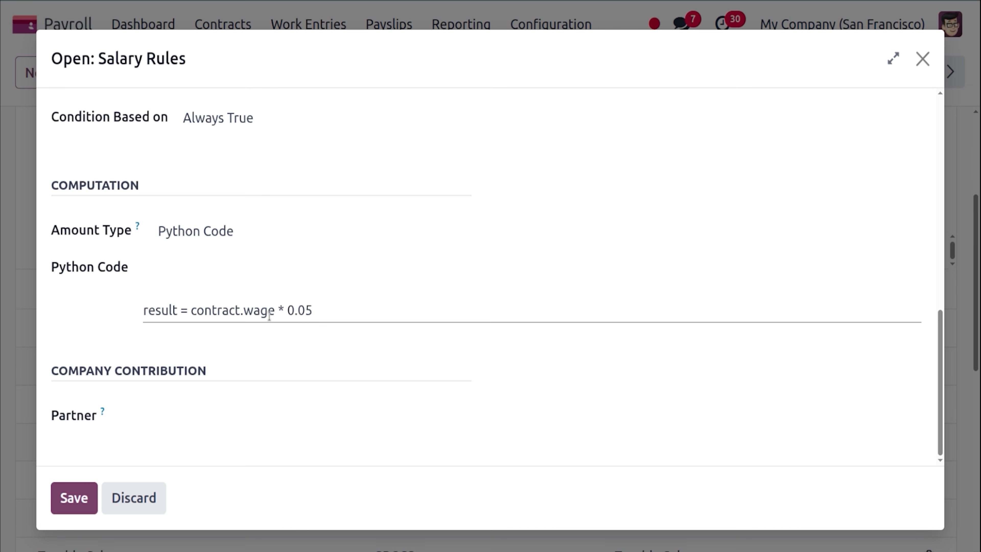
pyautogui.click(80, 504)
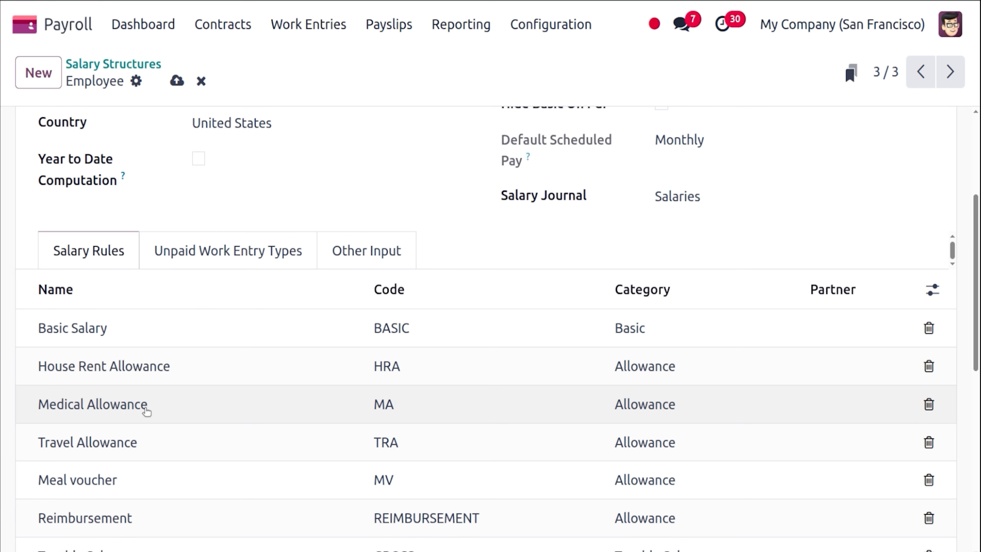
# Save the Medical Allowance rule with its Fixed Amount of 100.00.
pyautogui.click(146, 411)
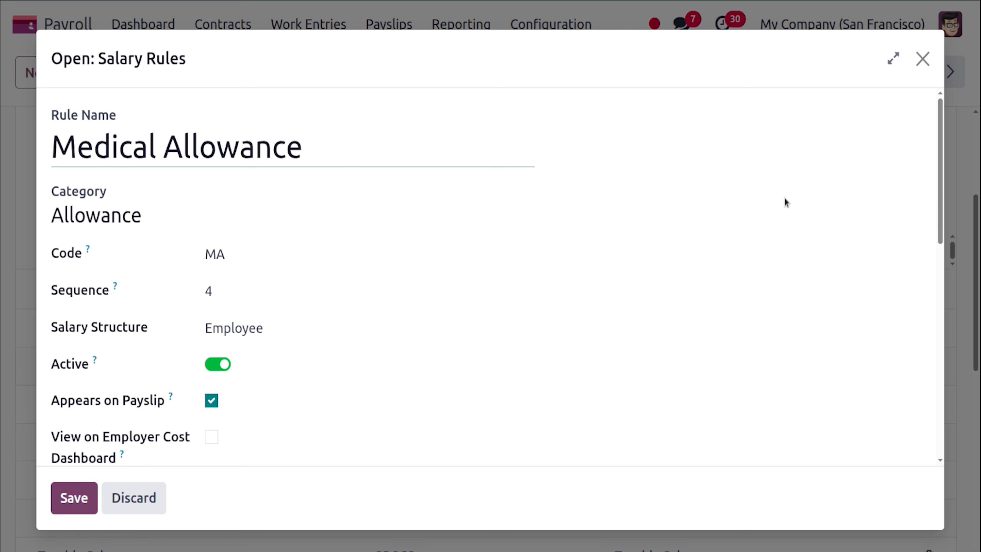
pyautogui.moveTo(942, 201); pyautogui.dragTo(957, 390)
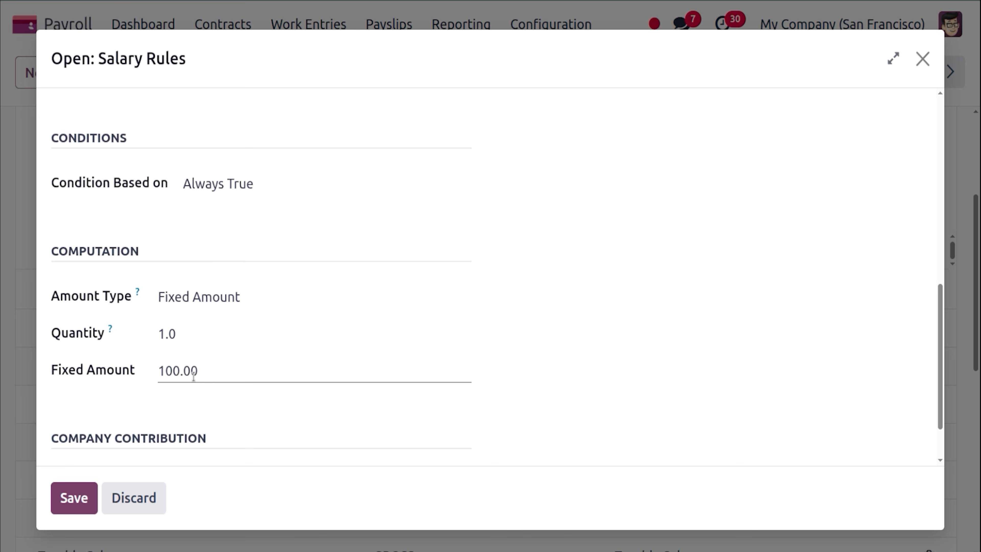
pyautogui.click(90, 500)
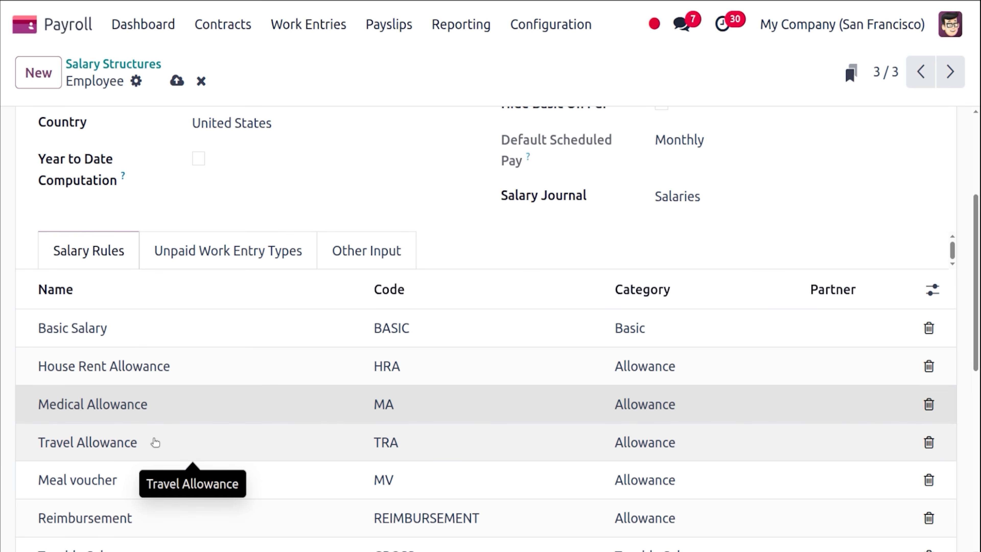
# Save the Travel Allowance rule with its Fixed Amount of 250.00.
pyautogui.click(155, 443)
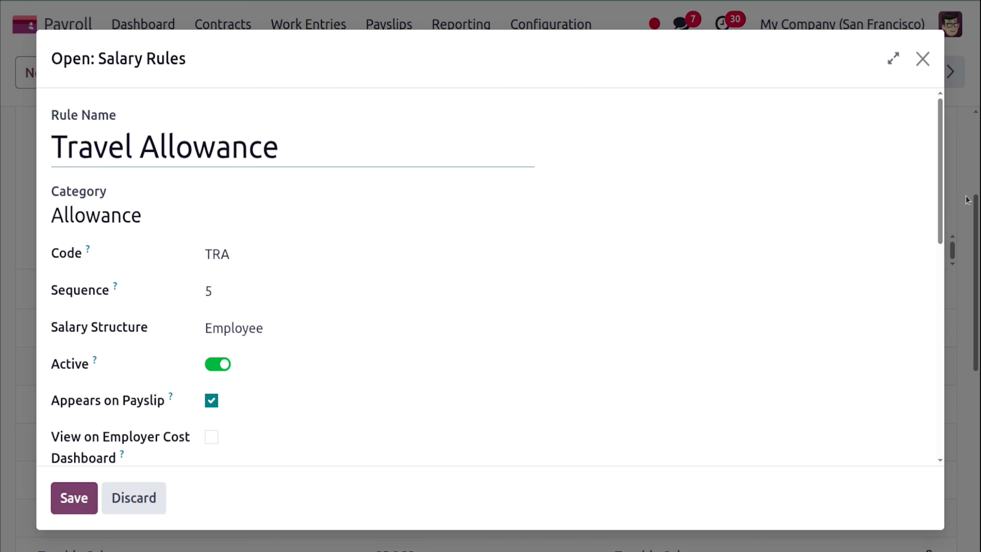
pyautogui.moveTo(941, 206); pyautogui.dragTo(944, 387)
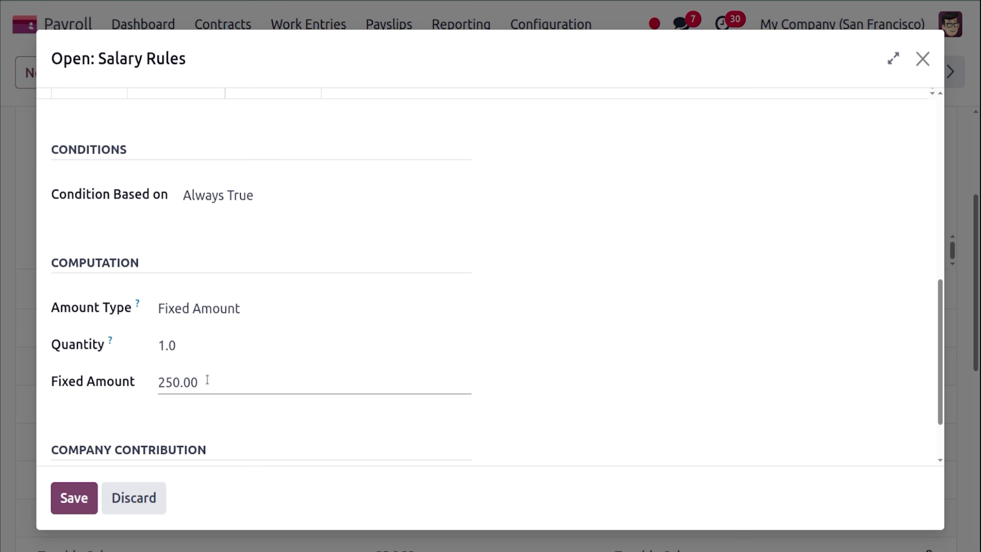
pyautogui.click(87, 494)
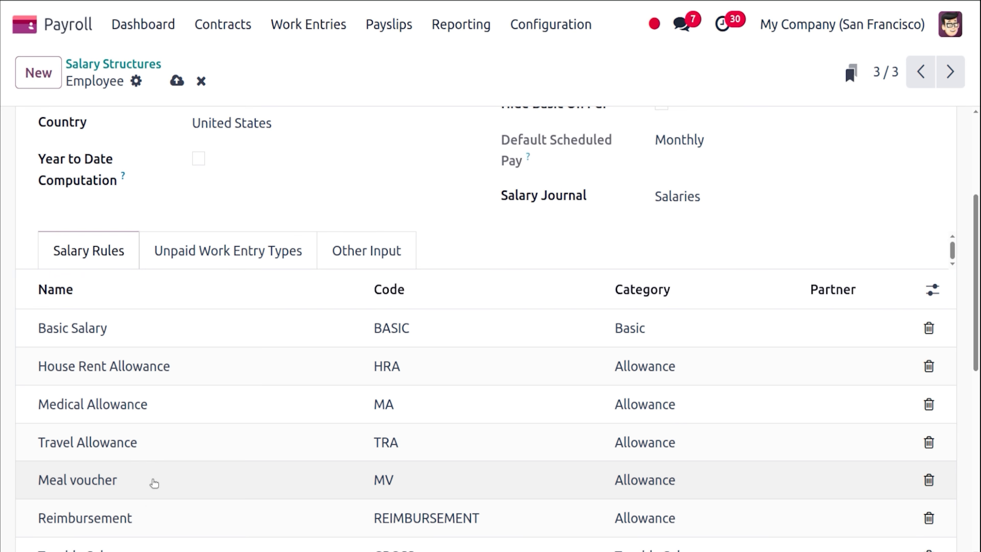
# Review the Meal voucher rule's WORK100 worked days × 5 formula and save it unchanged.
pyautogui.click(154, 483)
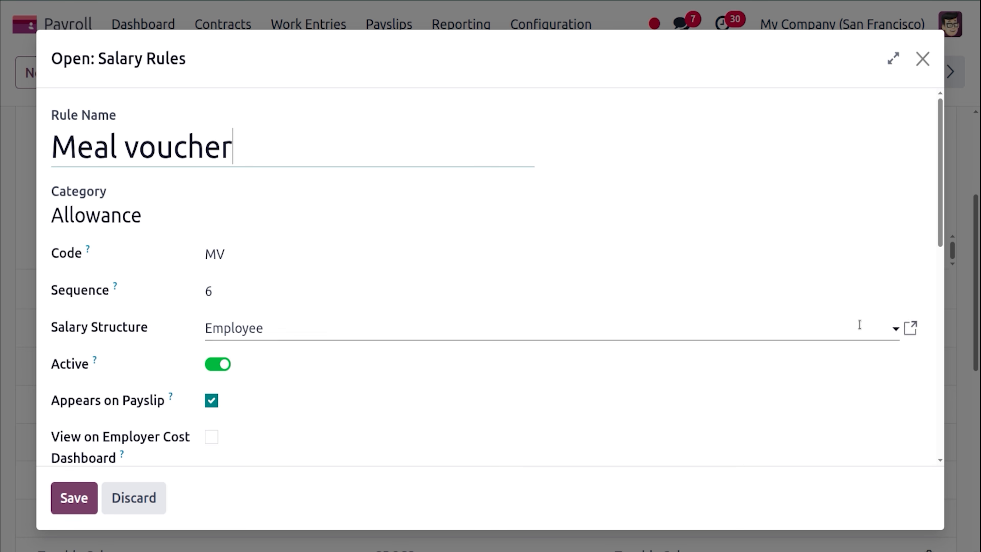
pyautogui.moveTo(941, 221); pyautogui.dragTo(963, 419)
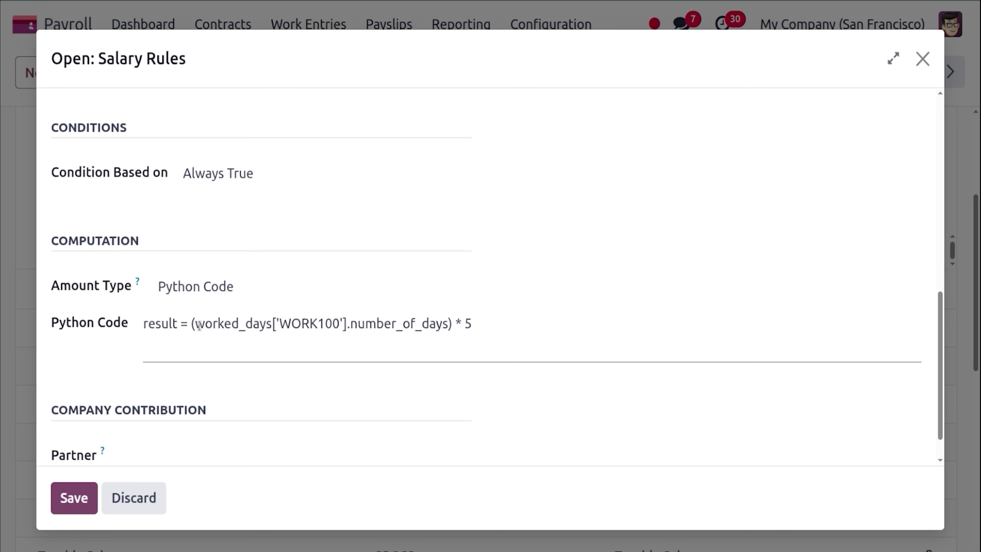
pyautogui.moveTo(191, 323); pyautogui.dragTo(452, 324)
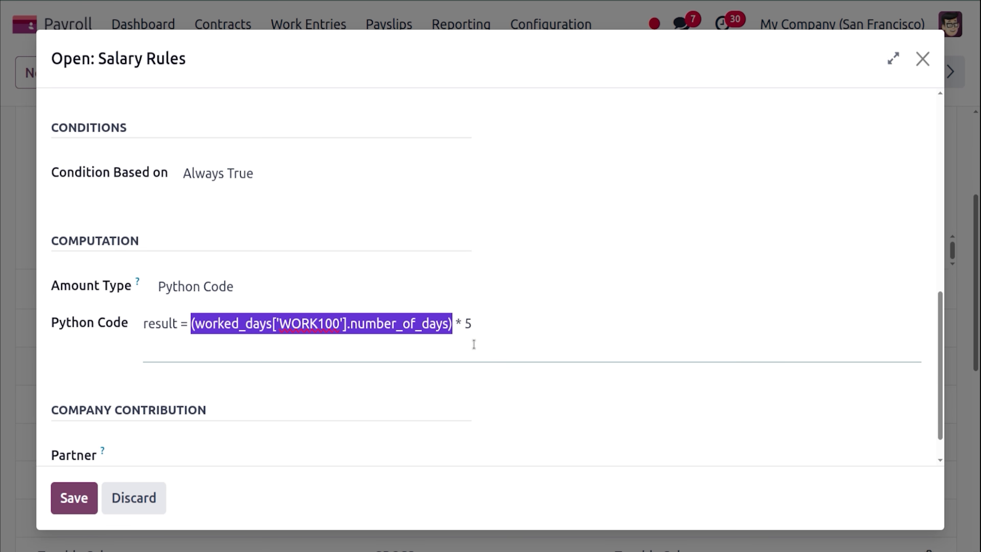
pyautogui.click(486, 334)
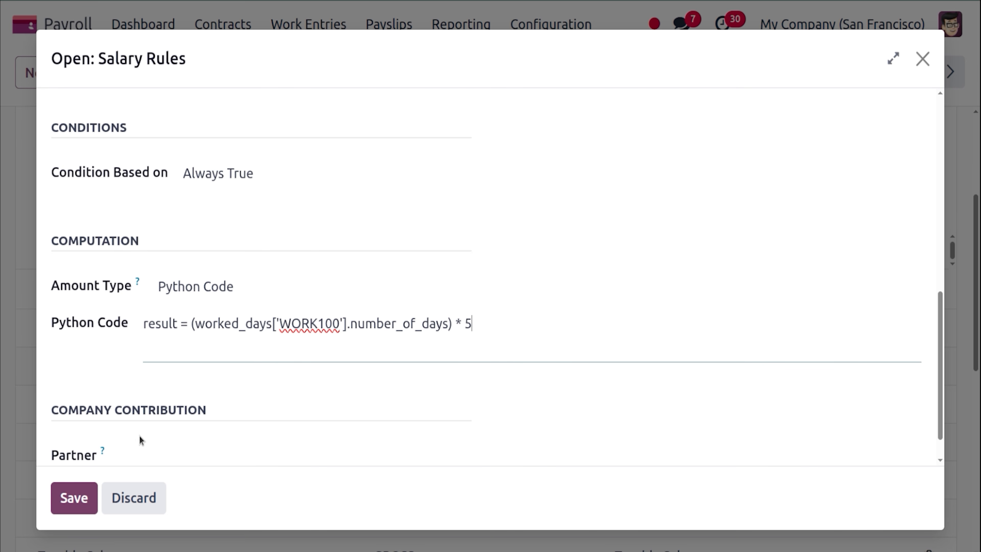
pyautogui.click(74, 498)
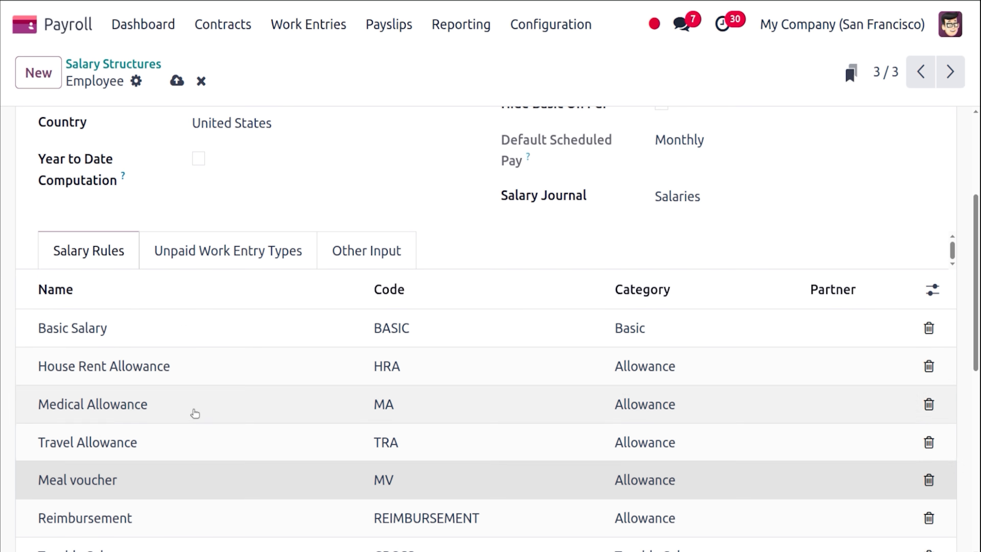
pyautogui.scroll(-3, 979, 334)
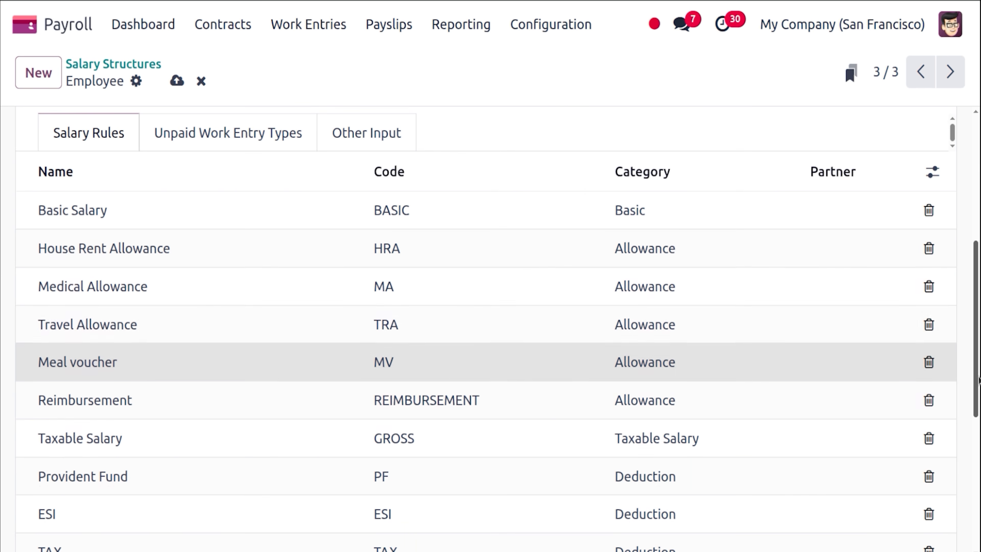
pyautogui.click(212, 403)
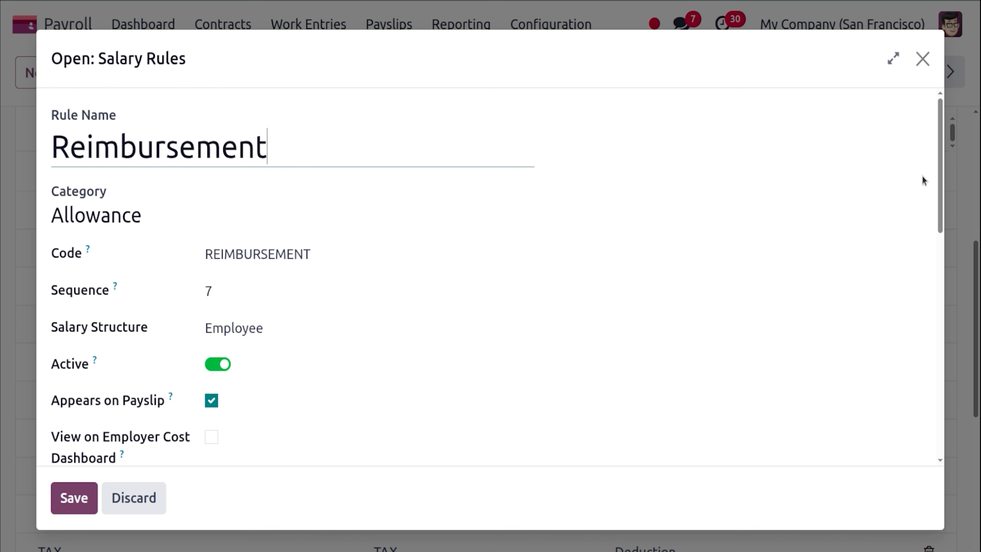
pyautogui.moveTo(940, 191); pyautogui.dragTo(941, 333)
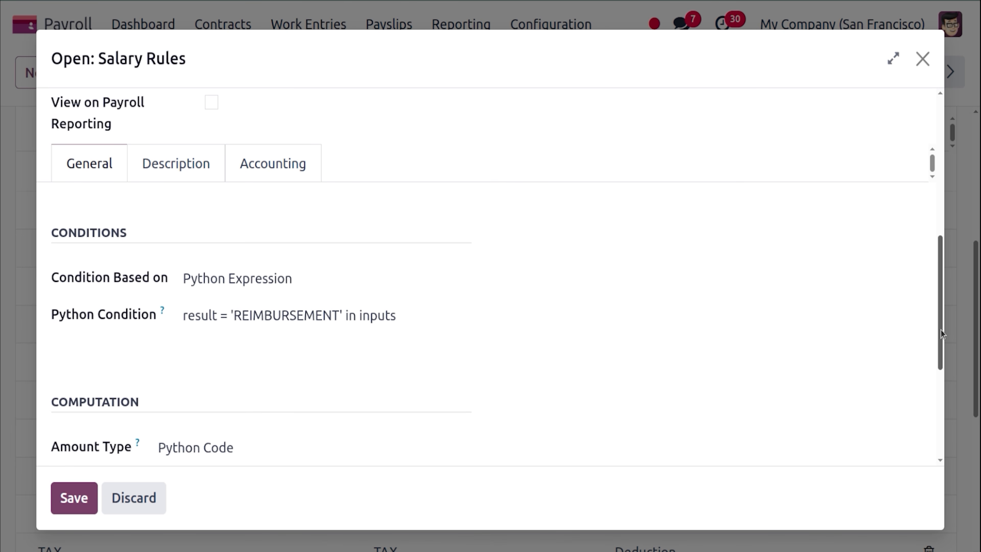
pyautogui.moveTo(941, 334); pyautogui.dragTo(942, 336)
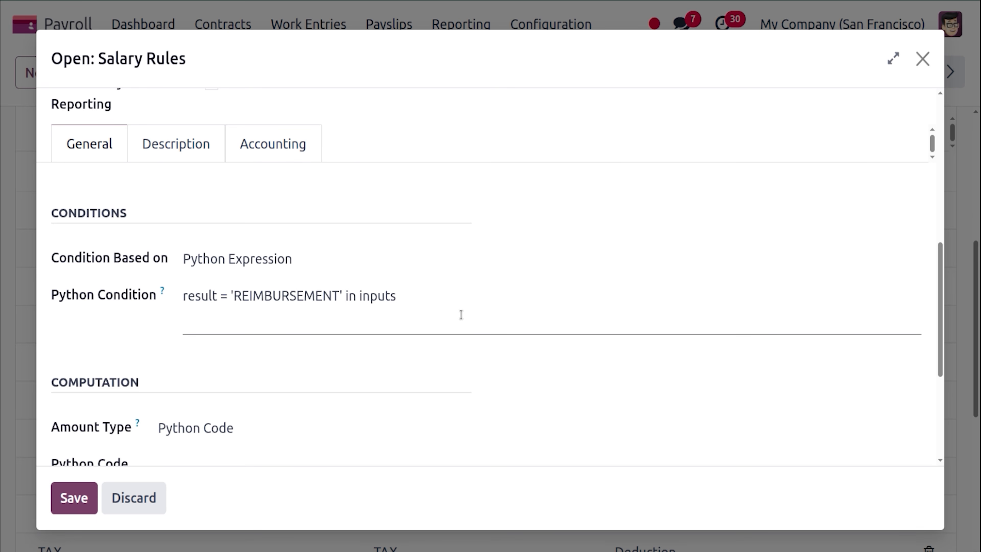
pyautogui.click(74, 498)
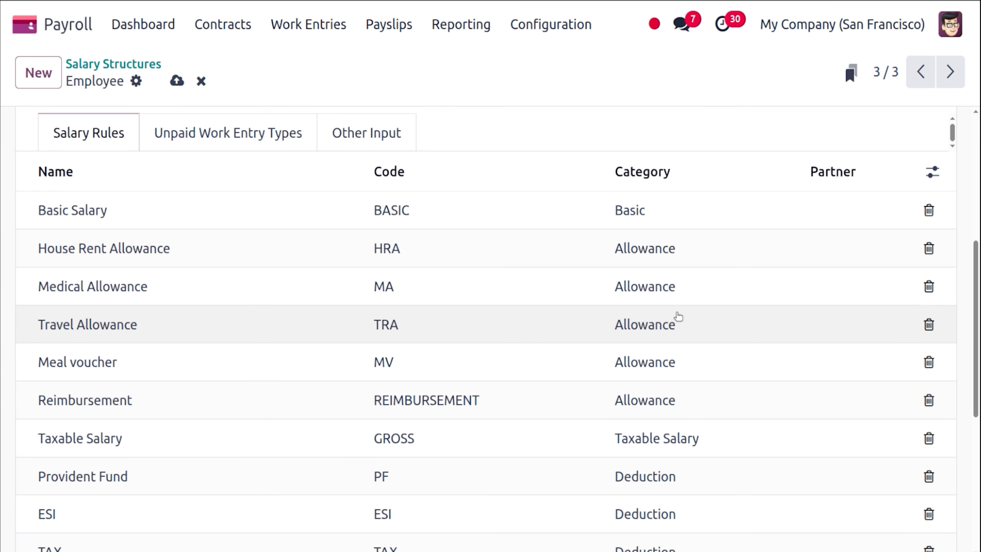
pyautogui.scroll(-3, 975, 342)
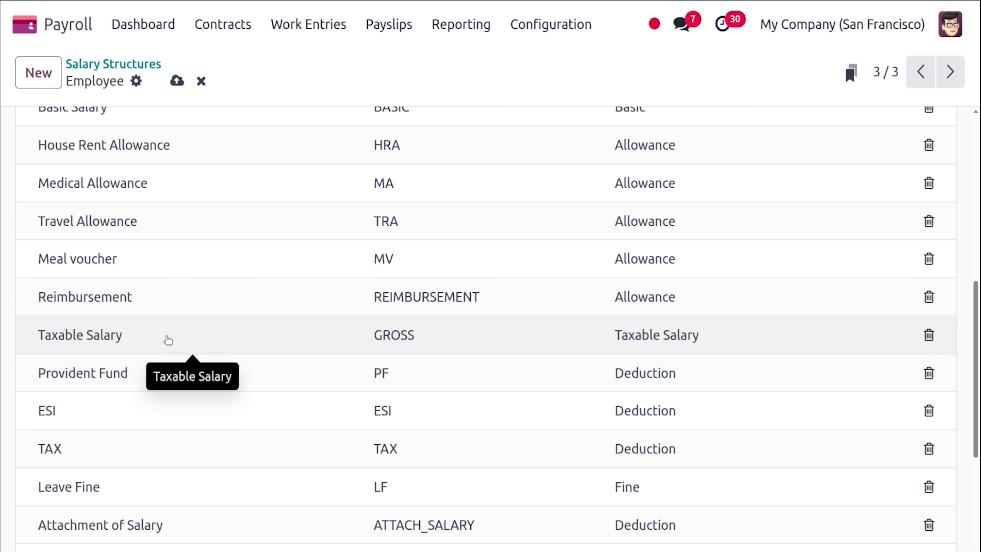
pyautogui.click(168, 340)
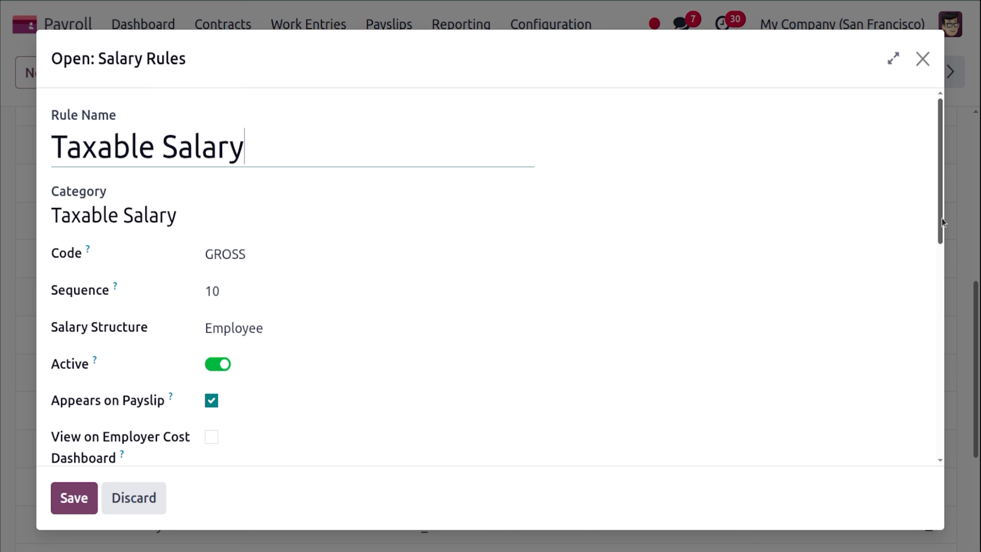
pyautogui.moveTo(943, 223); pyautogui.dragTo(943, 240)
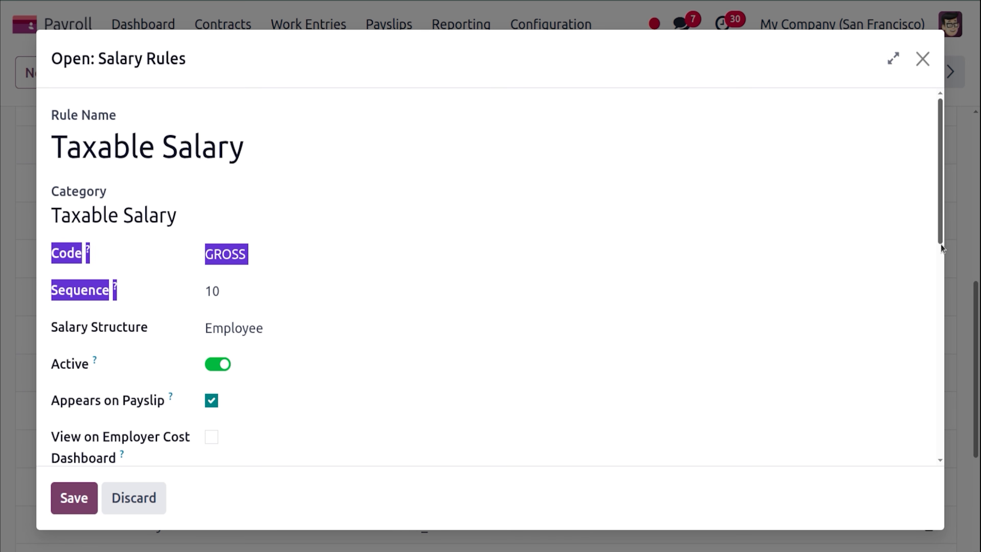
pyautogui.scroll(-10, 371, 333)
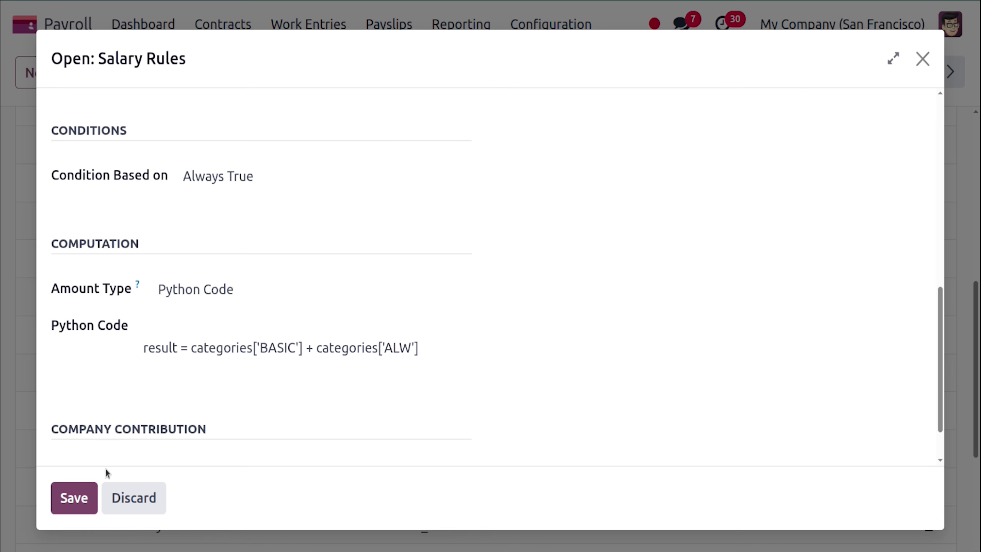
pyautogui.click(90, 488)
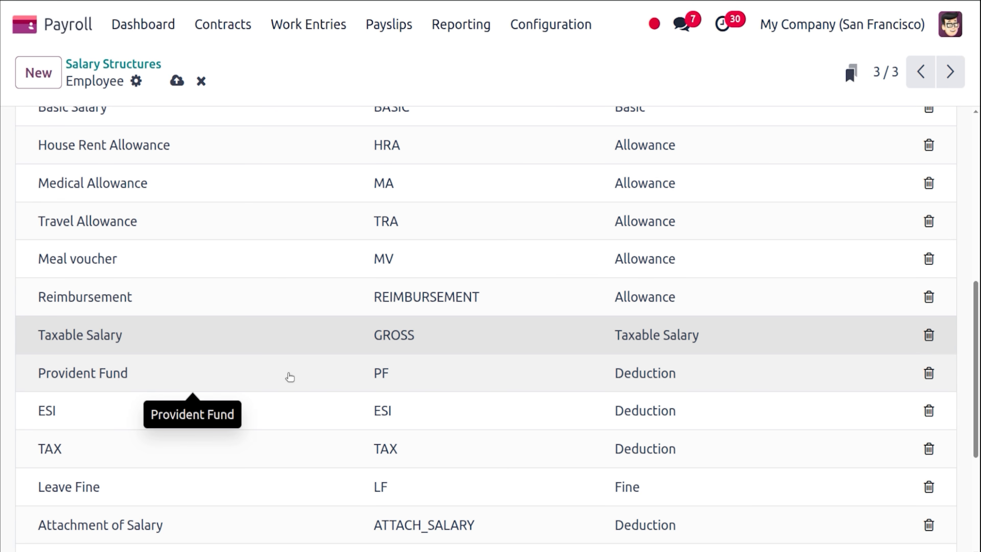
# Change the Provident Fund formula to result = -contract.wage * 0.05 and save the rule.
pyautogui.click(290, 376)
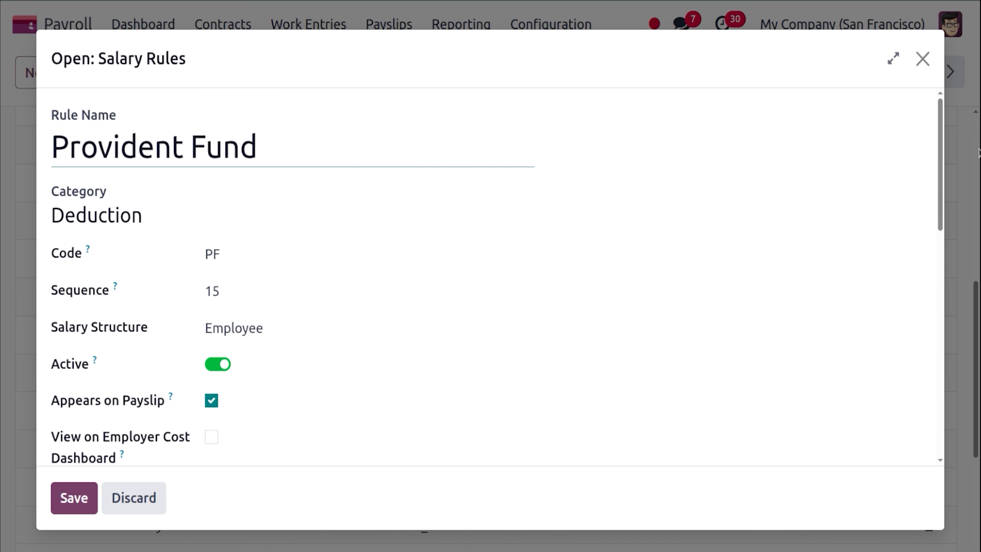
pyautogui.moveTo(942, 192); pyautogui.dragTo(940, 370)
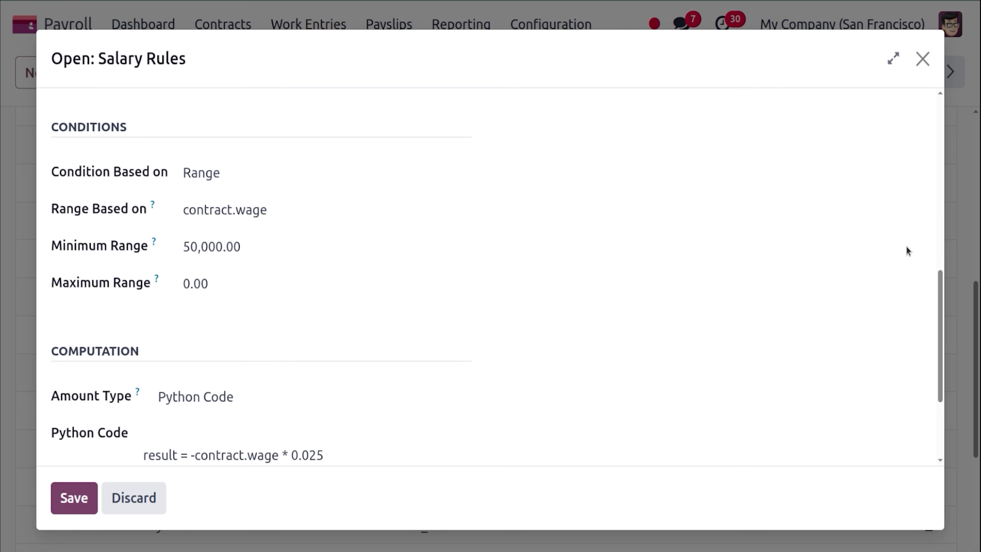
pyautogui.moveTo(940, 321); pyautogui.dragTo(940, 373)
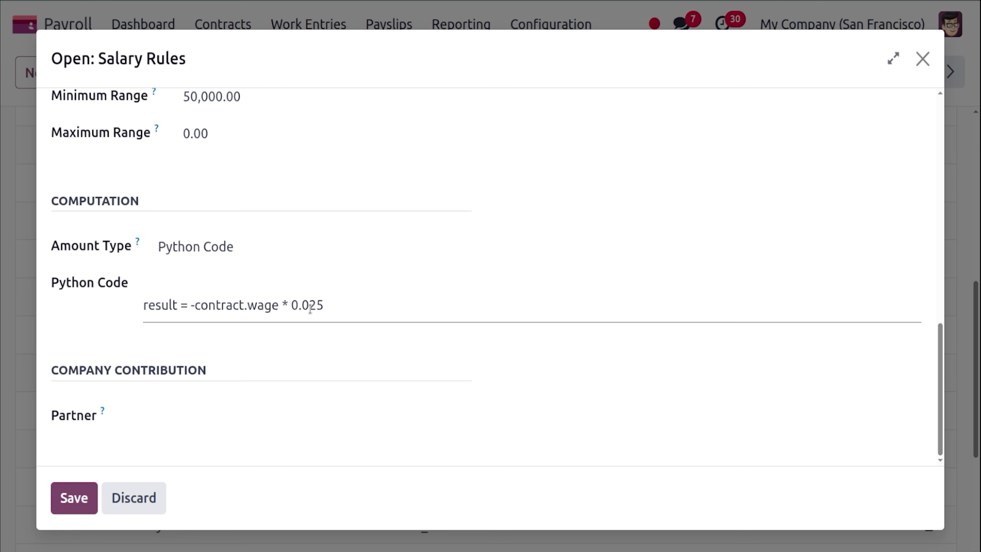
pyautogui.click(328, 304)
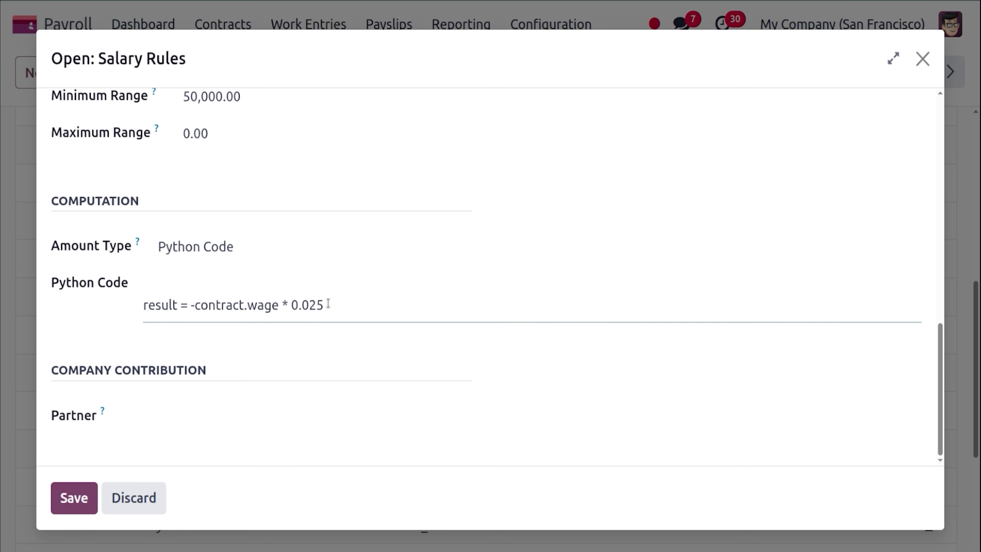
pyautogui.press('BackSpace')
pyautogui.press('BackSpace')
pyautogui.press('BackSpace')
pyautogui.press('BackSpace')
pyautogui.write('.05')
pyautogui.click(89, 317)
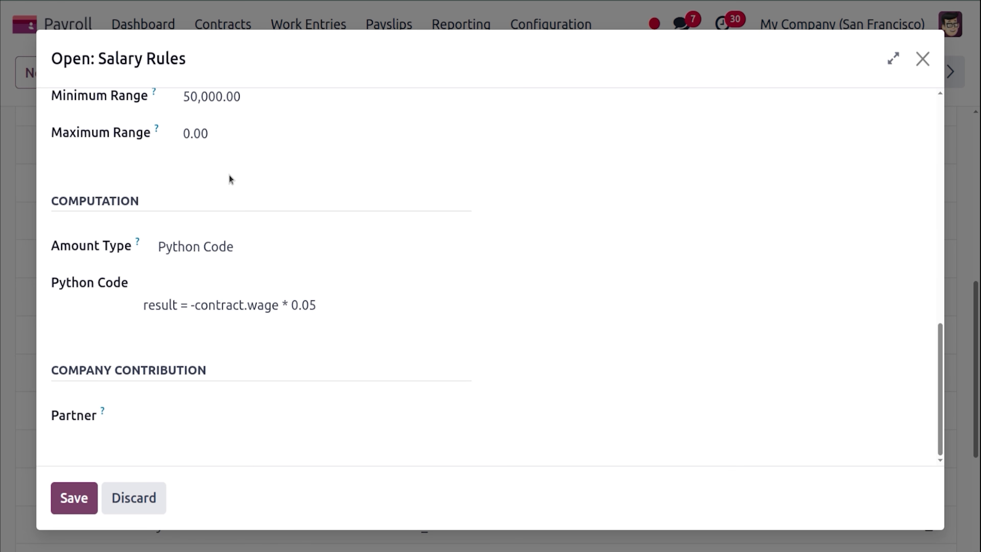
pyautogui.click(82, 498)
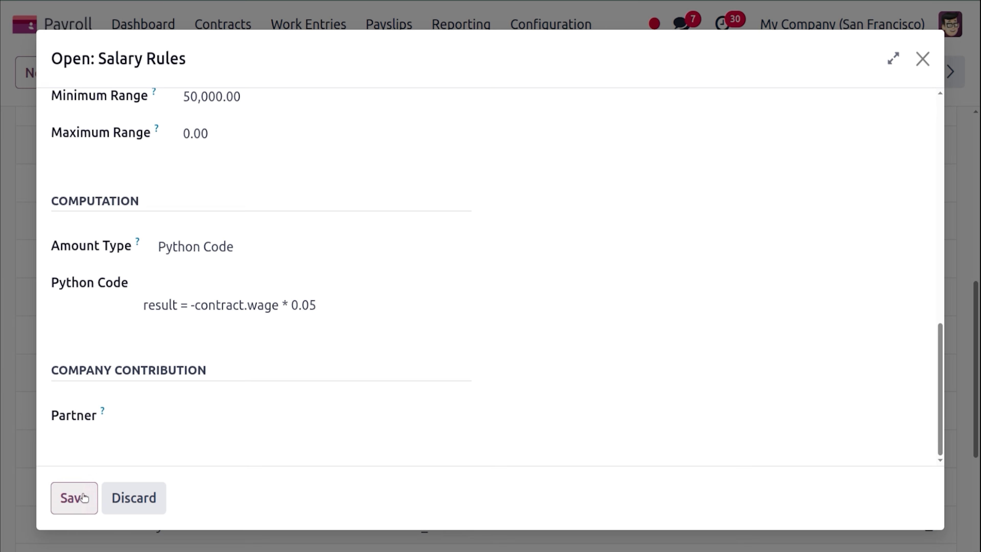
pyautogui.click(162, 409)
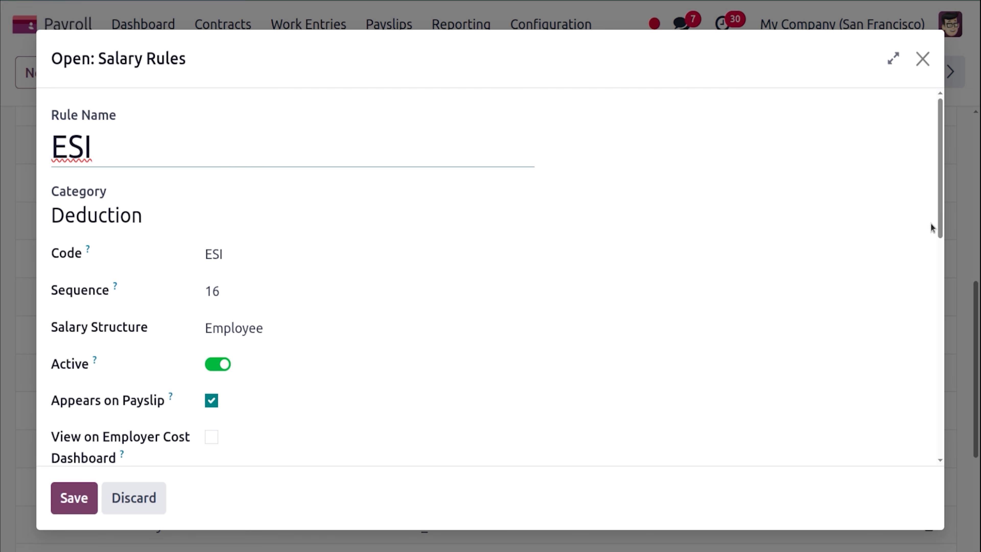
pyautogui.click(938, 227)
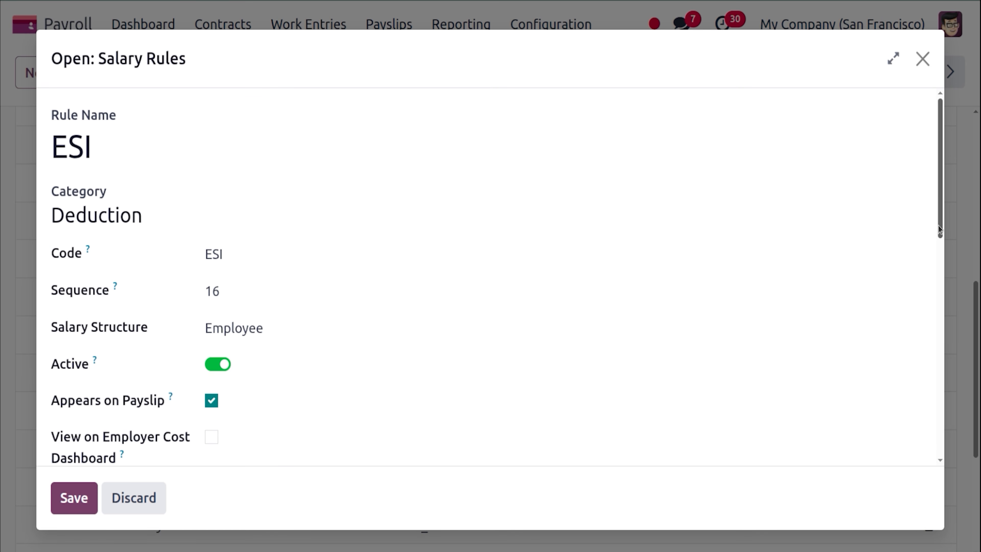
pyautogui.moveTo(938, 226); pyautogui.dragTo(974, 424)
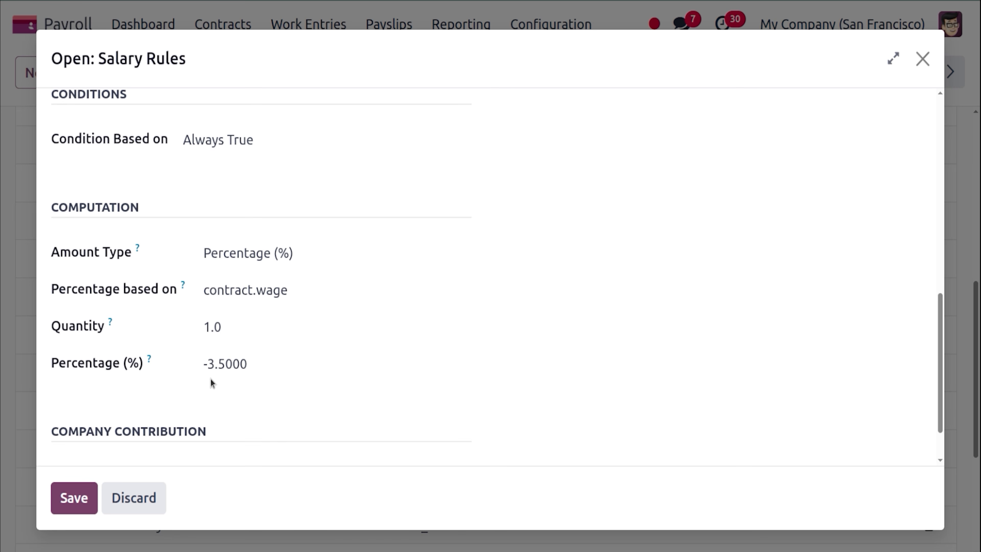
pyautogui.click(63, 498)
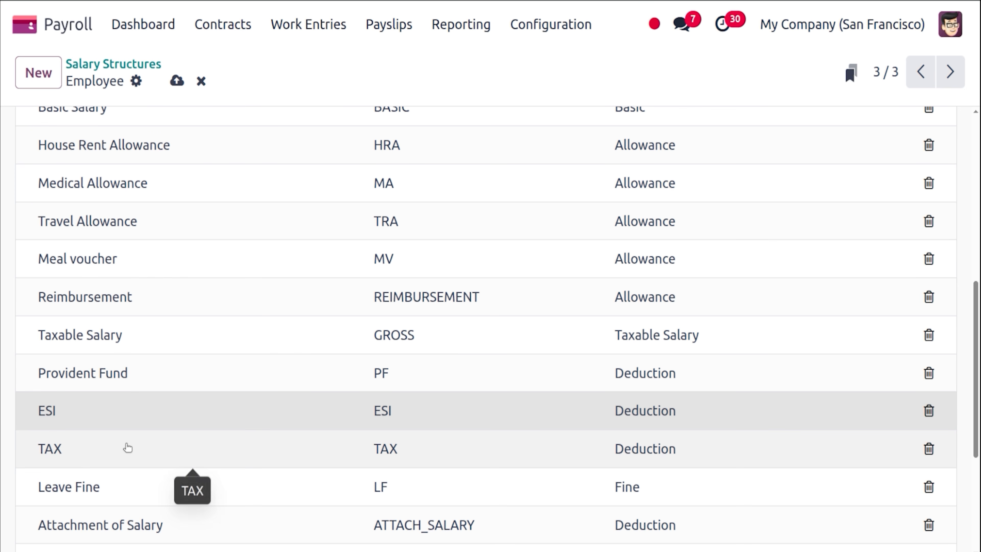
pyautogui.click(123, 447)
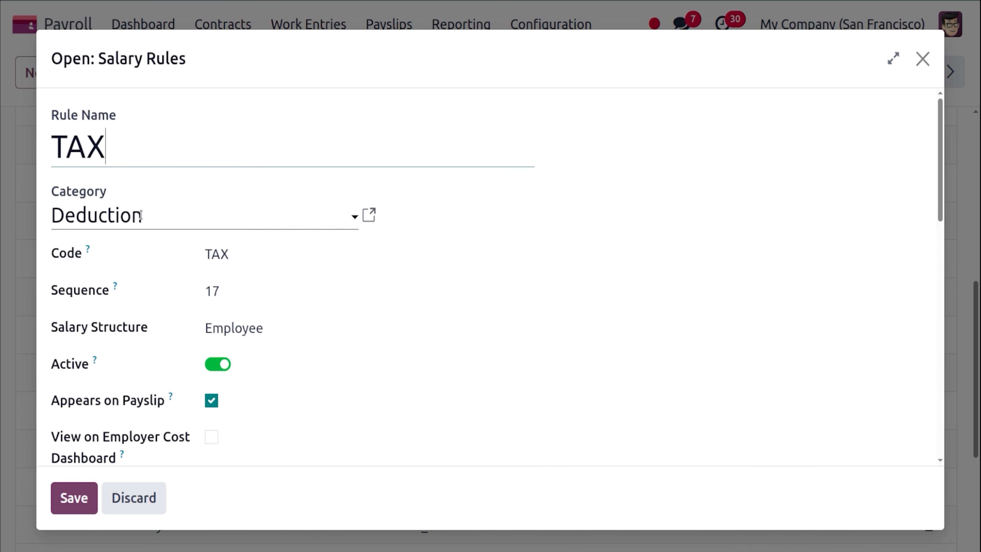
pyautogui.moveTo(938, 183); pyautogui.dragTo(945, 380)
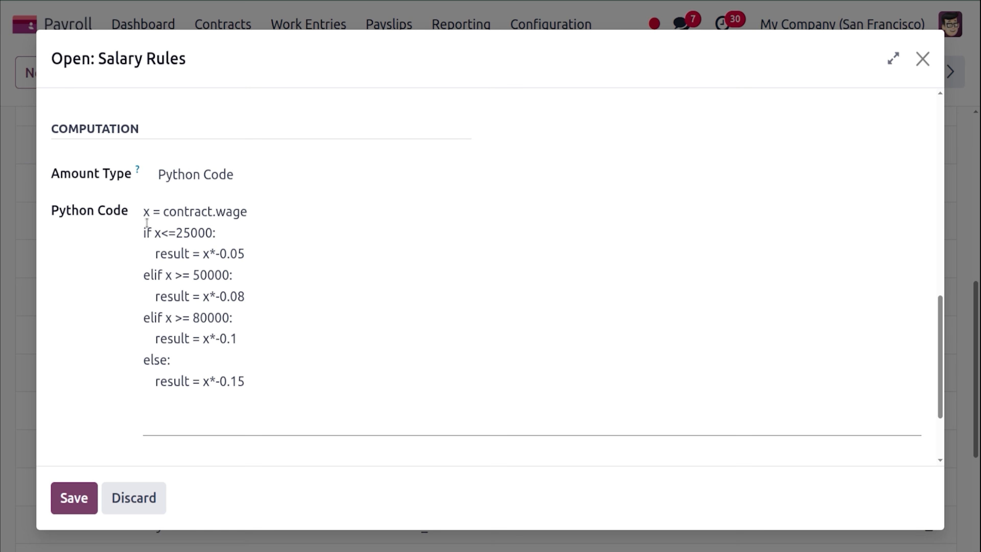
pyautogui.click(78, 500)
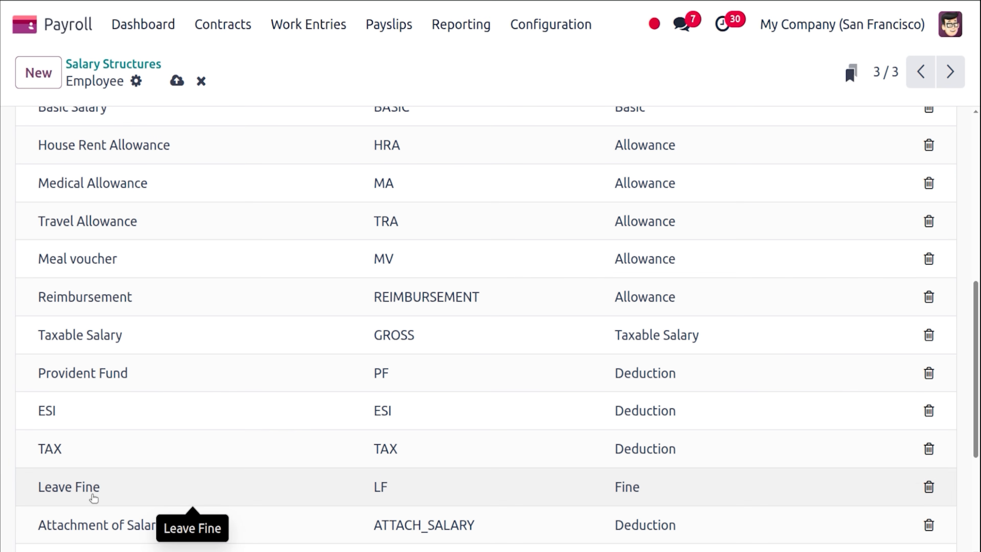
# Keep Leave Fine in the Fine category with its lv_days * 2 formula, and save it.
pyautogui.click(93, 495)
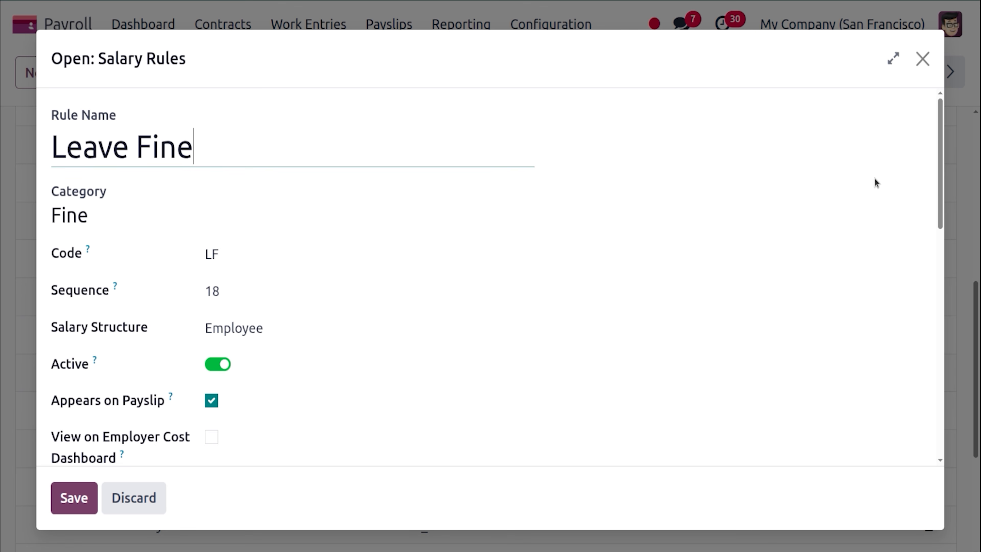
pyautogui.moveTo(939, 199); pyautogui.dragTo(941, 164)
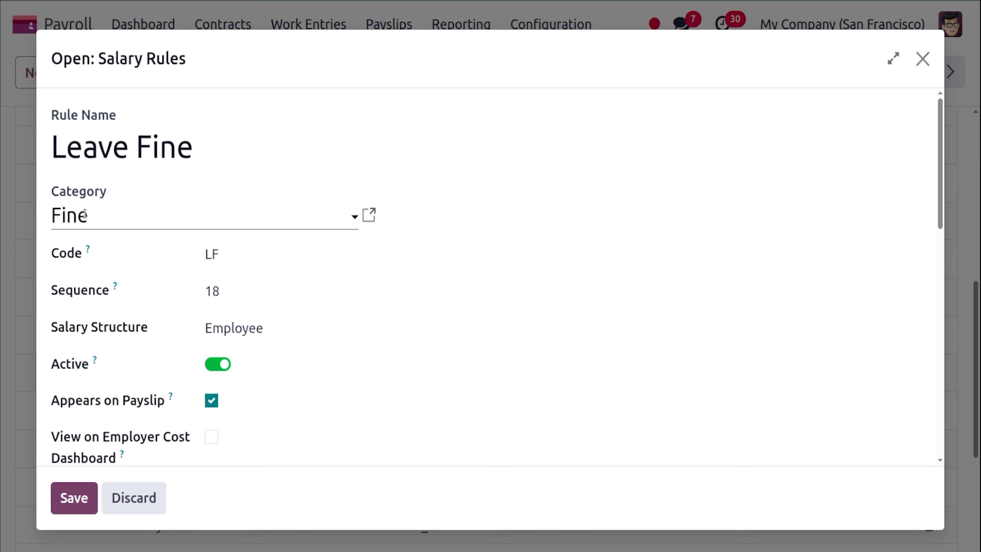
pyautogui.click(104, 215)
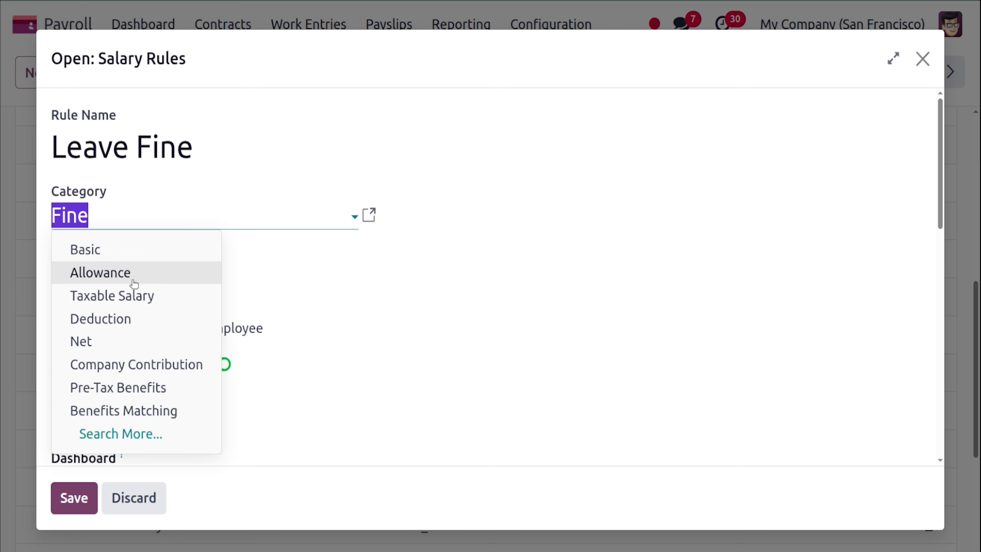
pyautogui.click(220, 176)
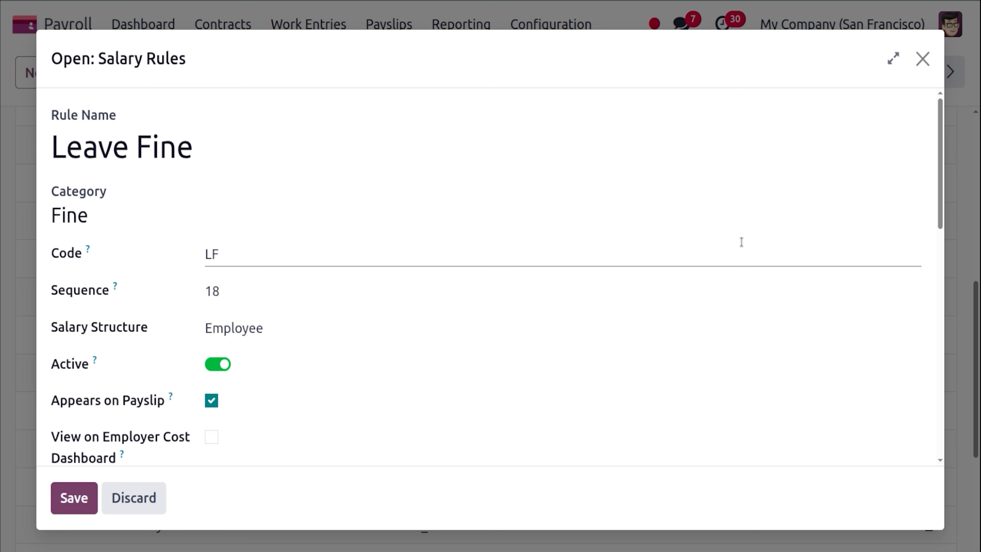
pyautogui.moveTo(943, 215); pyautogui.dragTo(953, 394)
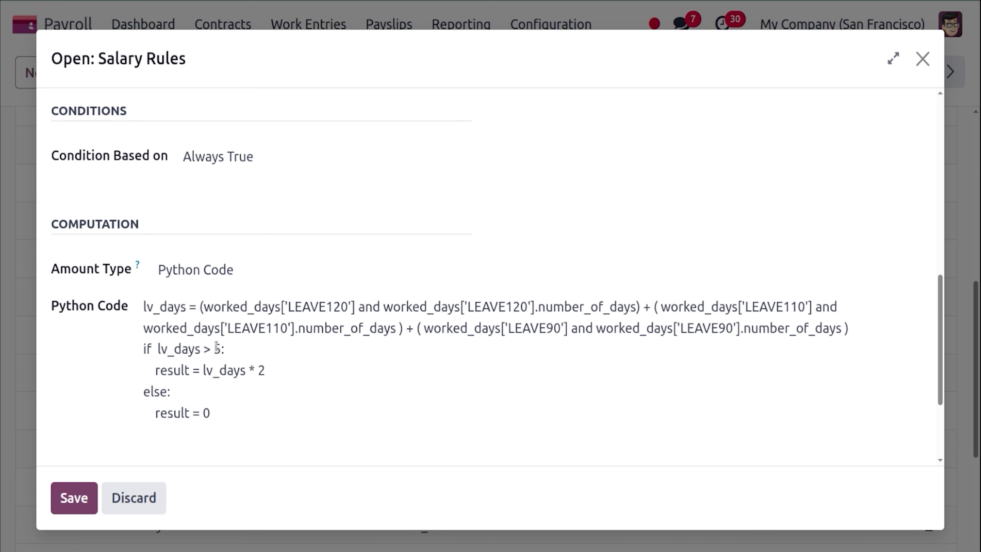
pyautogui.click(269, 369)
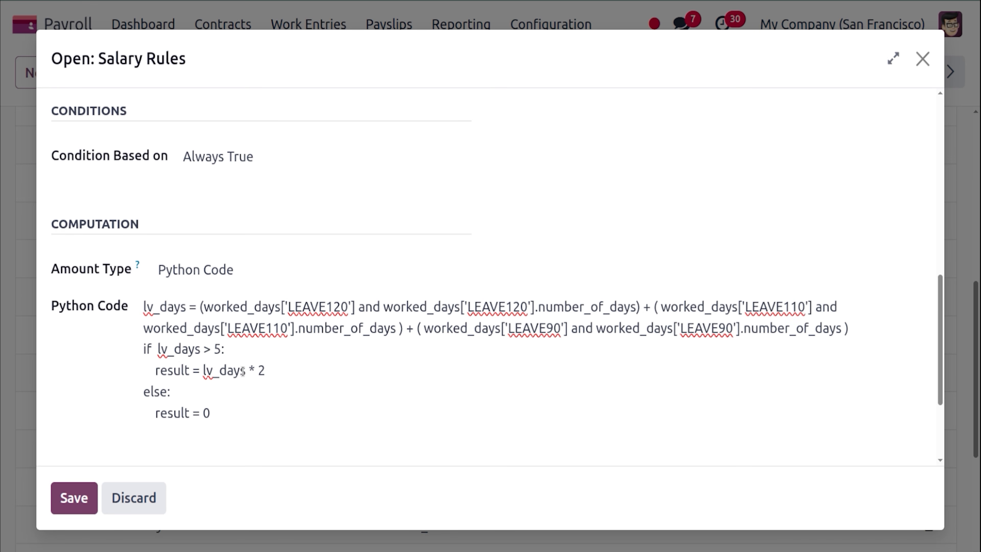
pyautogui.click(88, 498)
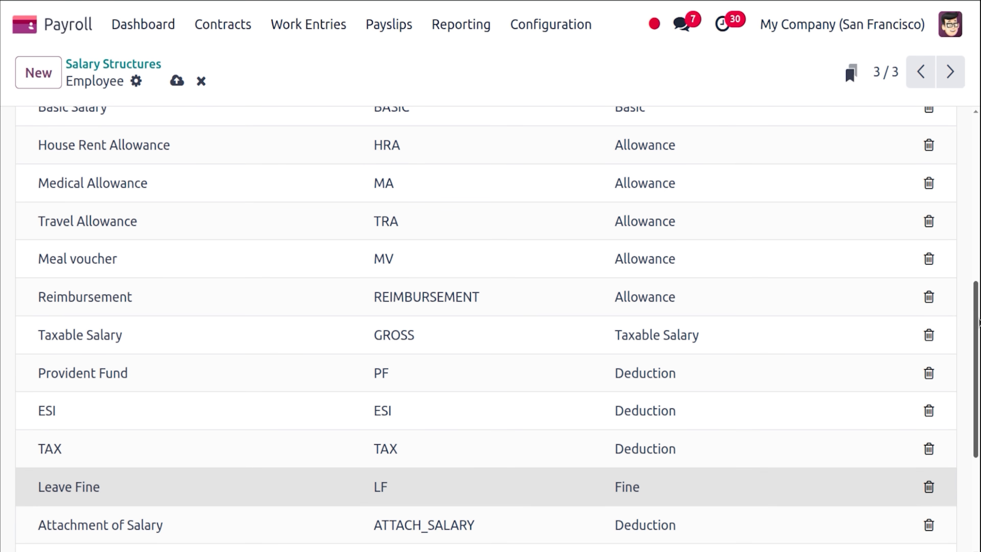
# Review the Net Salary rule's computation code and close it without changes.
pyautogui.moveTo(979, 330); pyautogui.dragTo(979, 425)
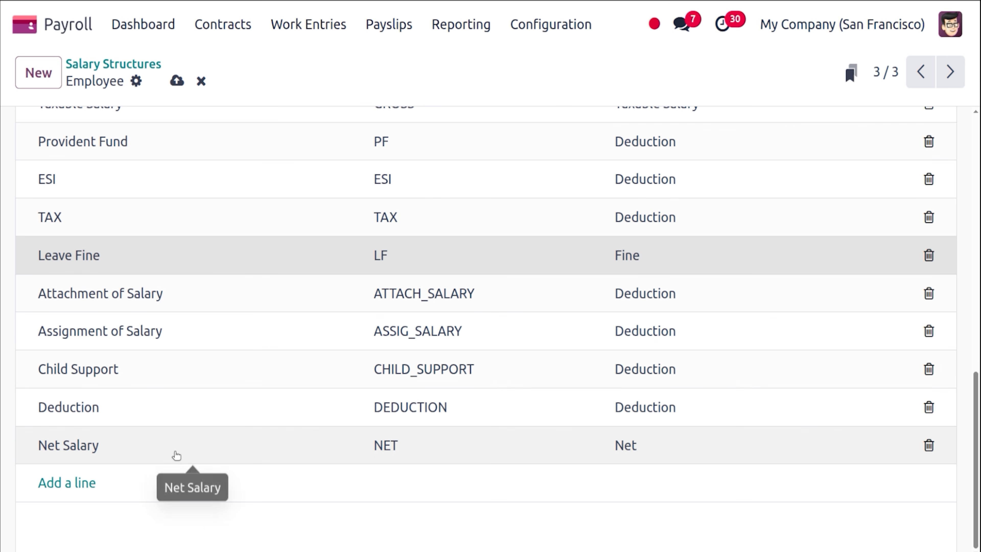
pyautogui.click(176, 456)
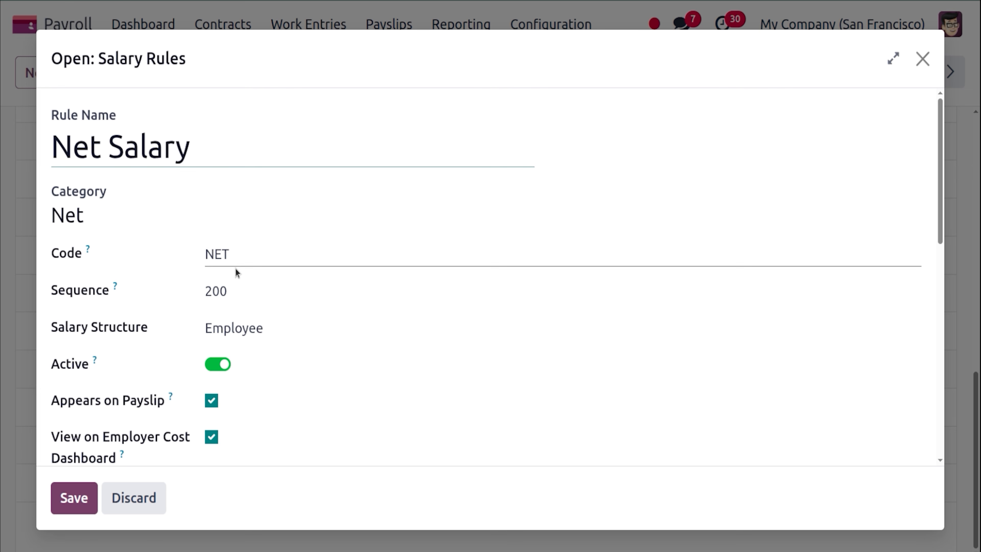
pyautogui.moveTo(939, 205); pyautogui.dragTo(946, 395)
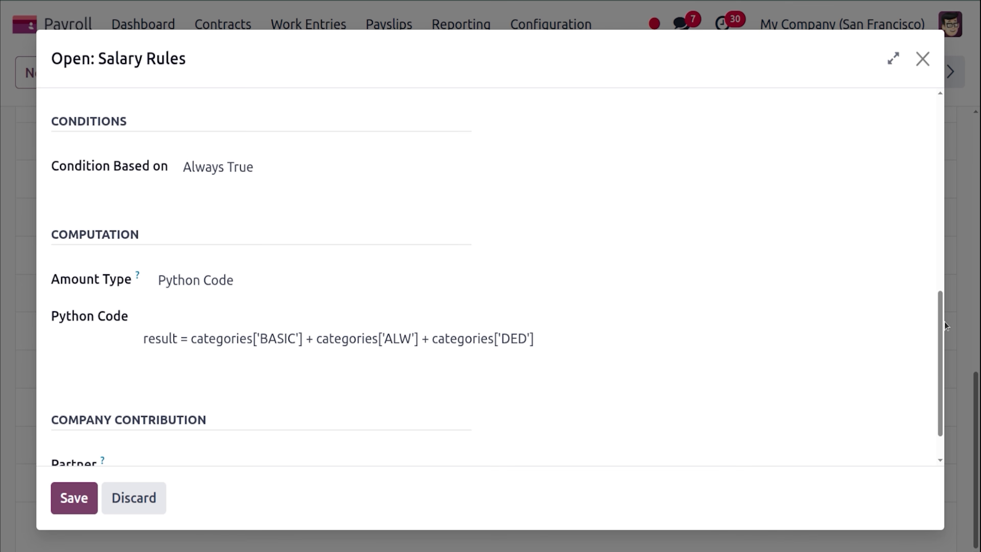
pyautogui.moveTo(943, 326); pyautogui.dragTo(928, 127)
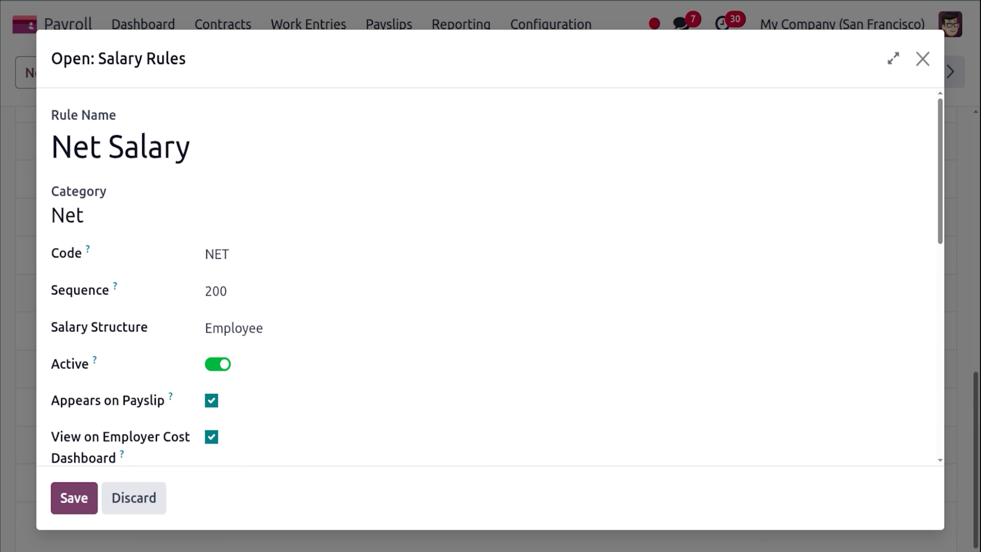
pyautogui.click(923, 59)
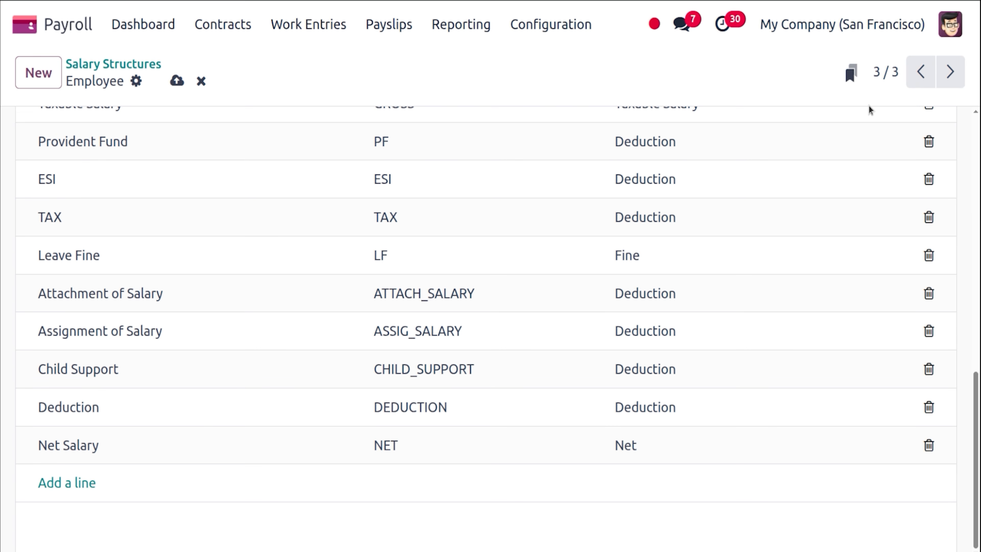
# Save the Employee salary structure with its reviewed rules.
pyautogui.moveTo(976, 372); pyautogui.dragTo(976, 135)
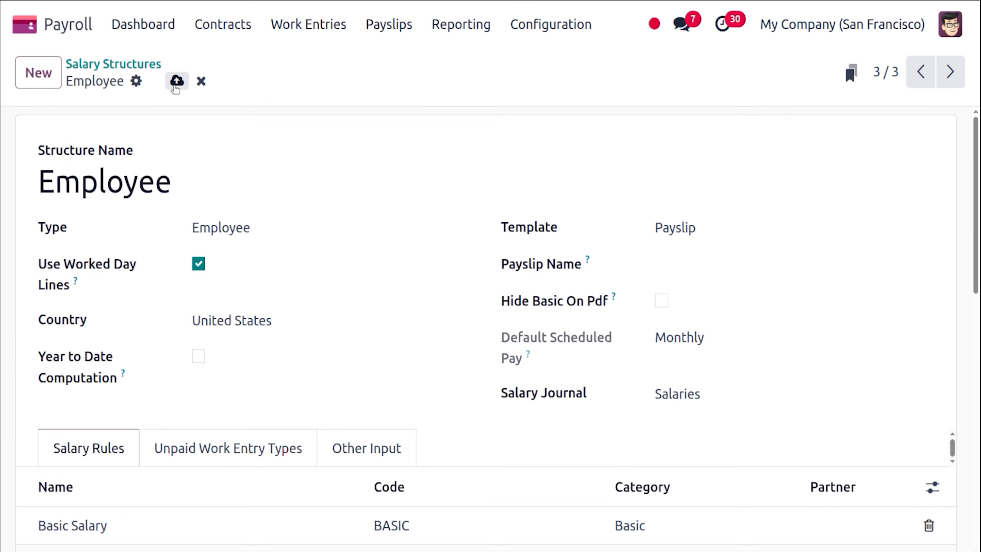
pyautogui.click(176, 81)
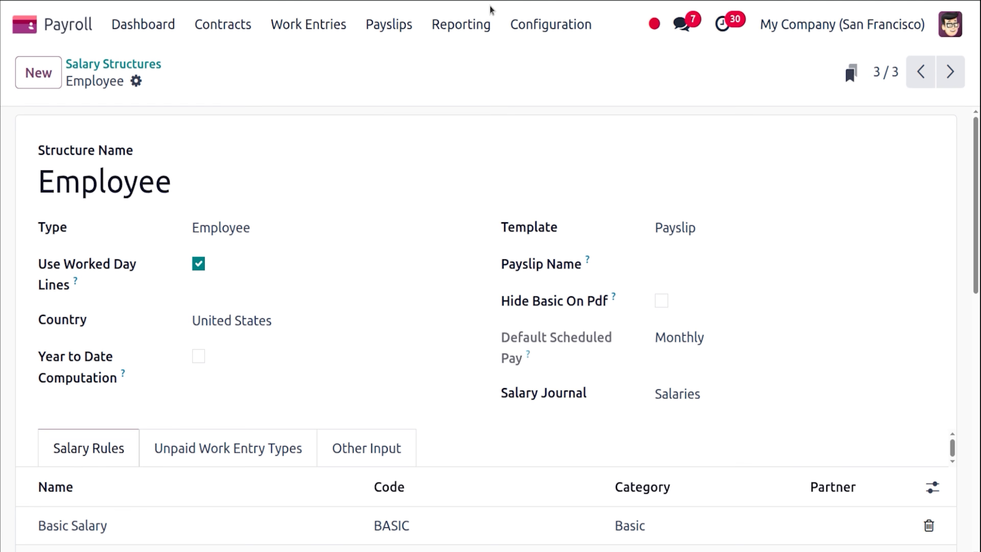
pyautogui.click(859, 64)
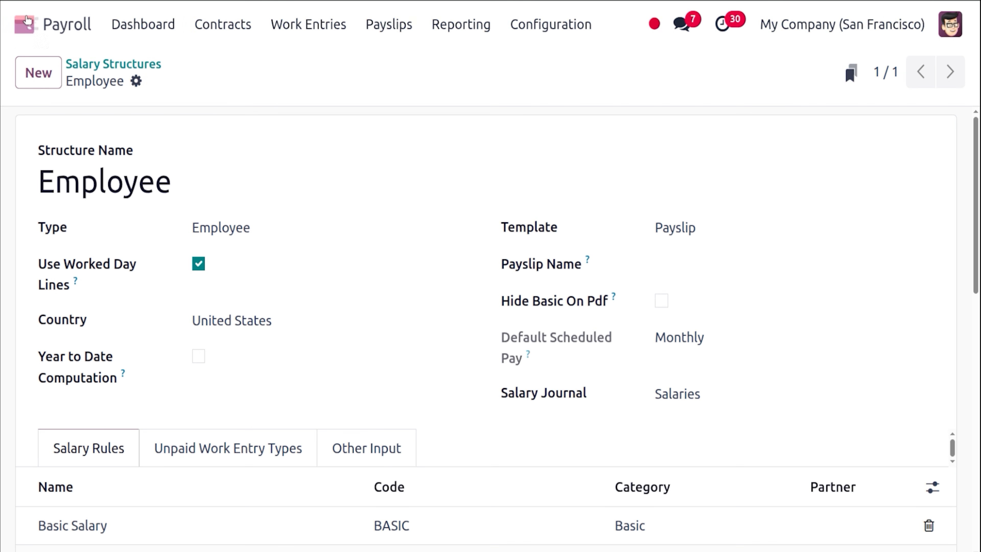
# Open the Time Off app's Configuration > Time Off Types list, found via 'tim'.
pyautogui.click(25, 22)
pyautogui.write('tim')
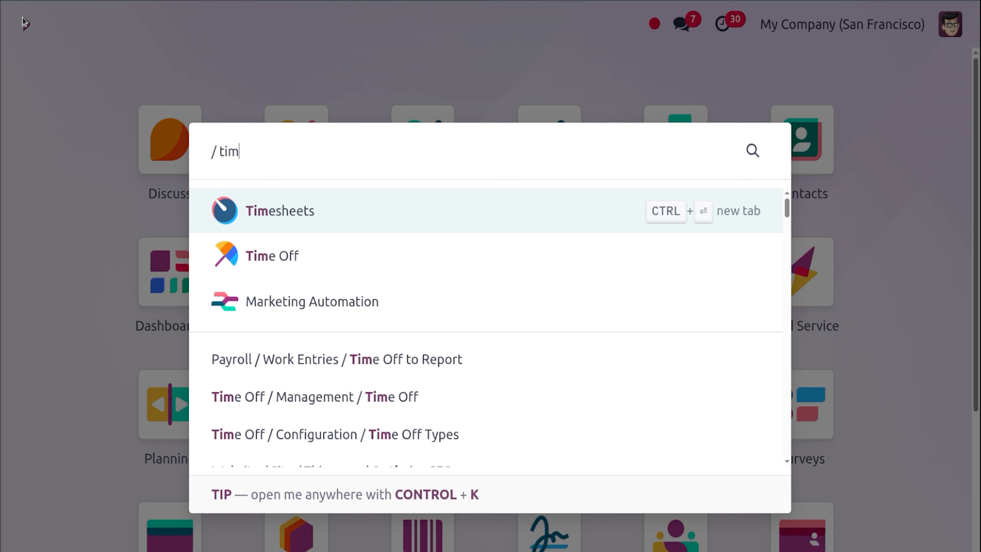
pyautogui.press('Down')
pyautogui.press('Return')
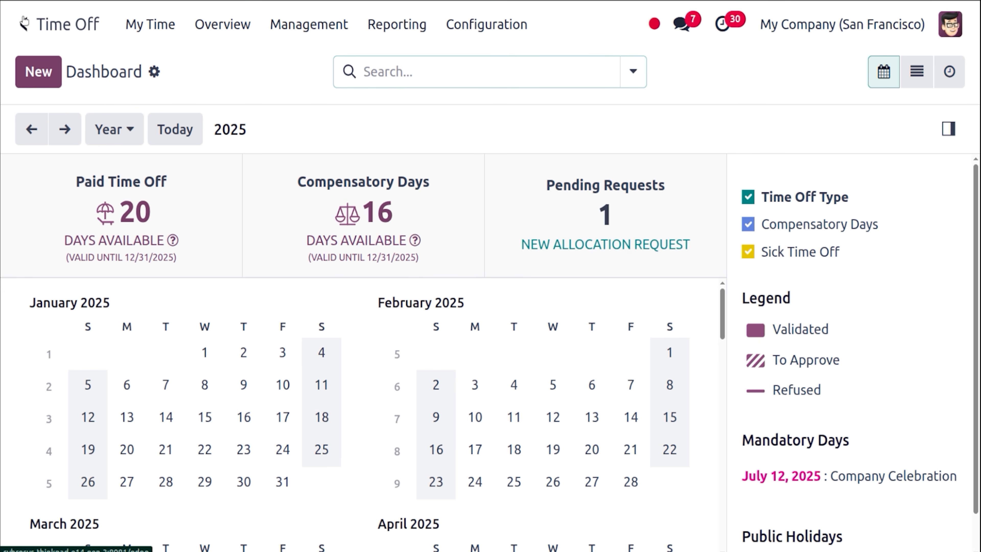
pyautogui.click(493, 34)
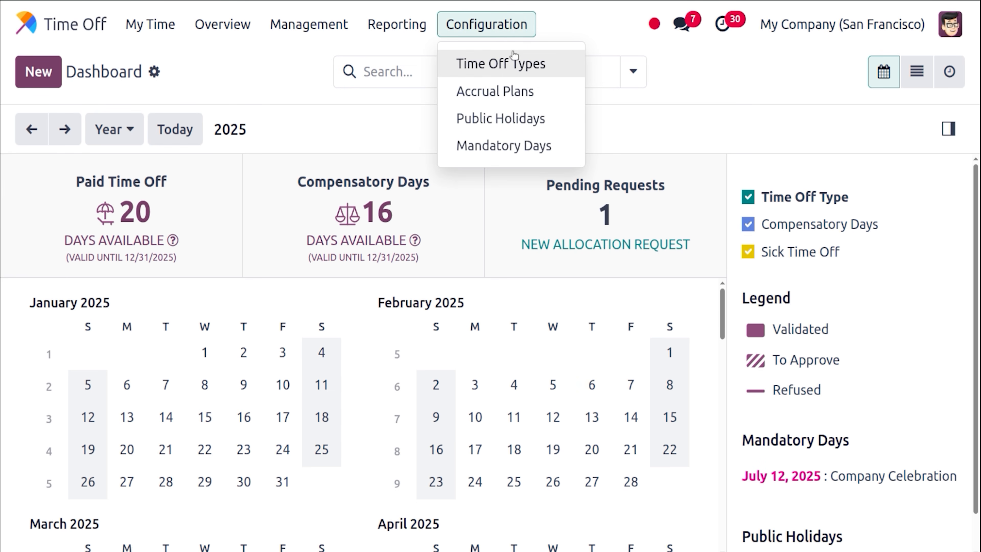
pyautogui.click(515, 59)
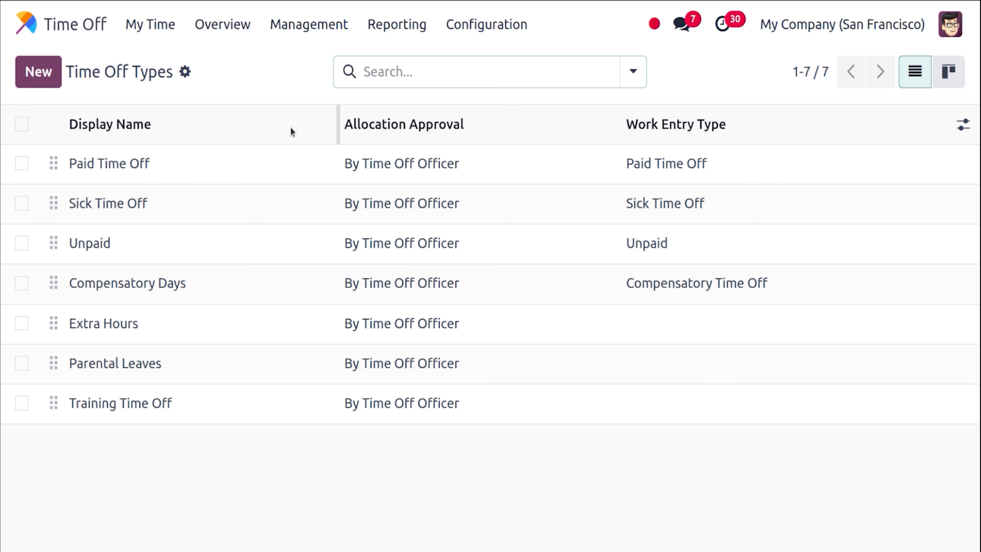
# Start a new Paid Time Off allocation assigned to the new employee.
pyautogui.click(300, 170)
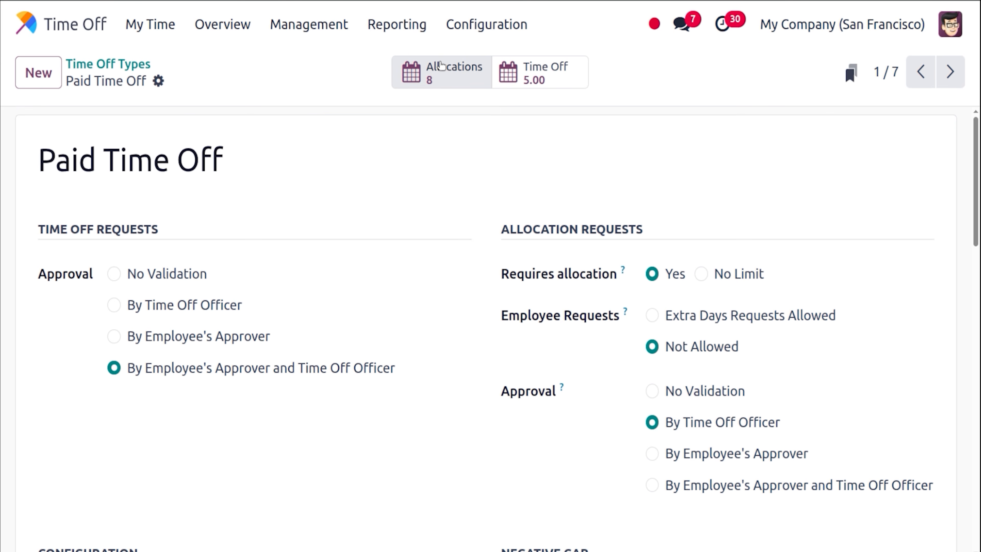
pyautogui.click(439, 67)
pyautogui.click(39, 84)
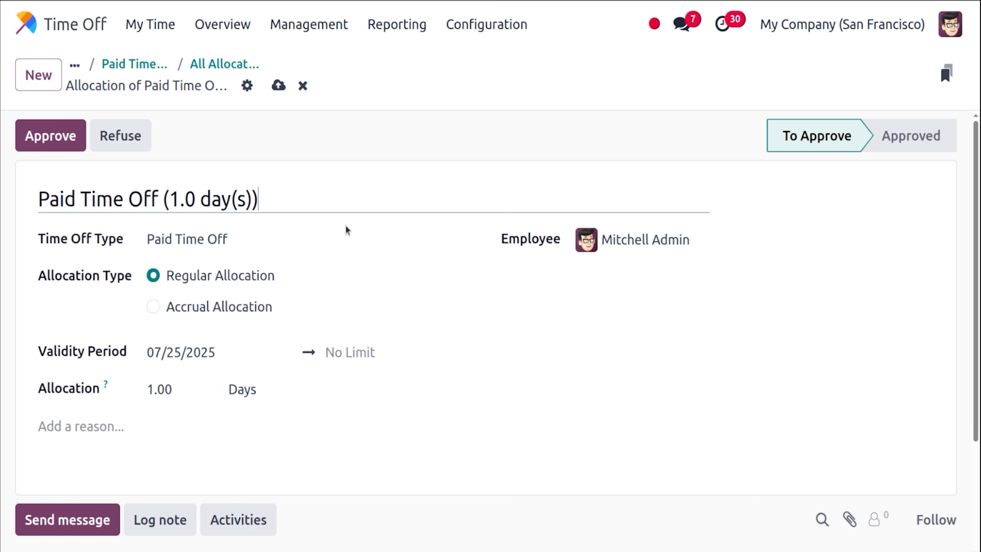
pyautogui.click(649, 242)
pyautogui.write('ad')
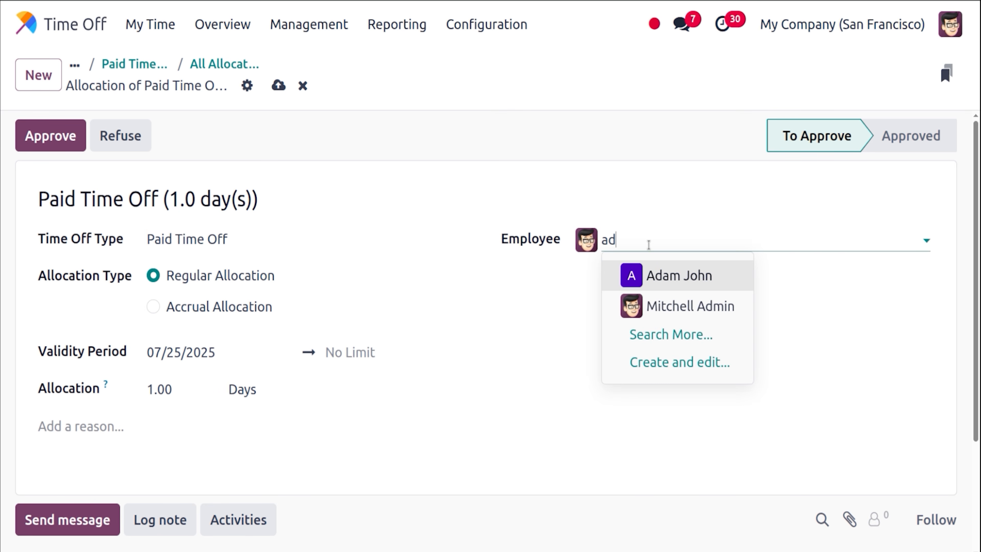
pyautogui.click(703, 282)
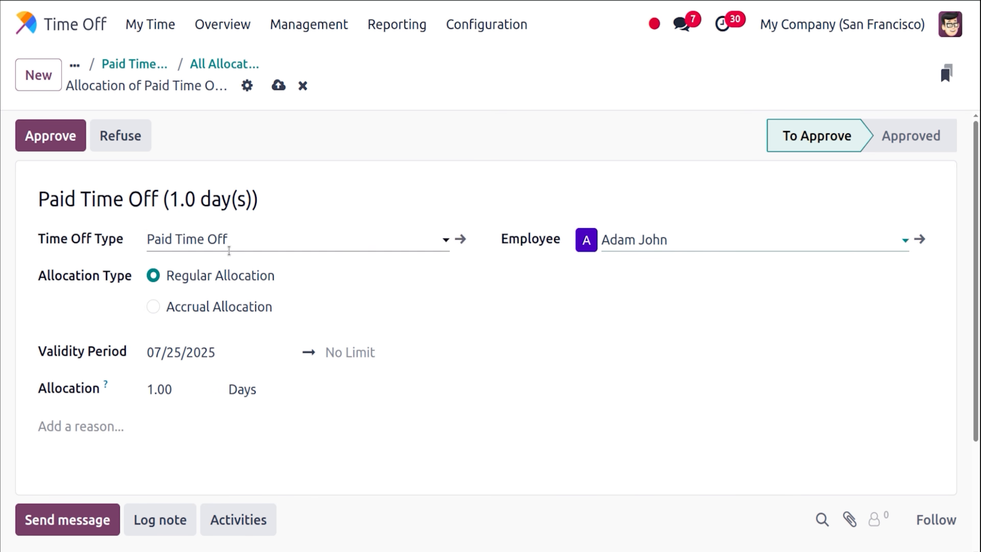
# Make the allocation 5 days, valid 07/06/2025 to 07/10/2025, and approve it.
pyautogui.click(186, 347)
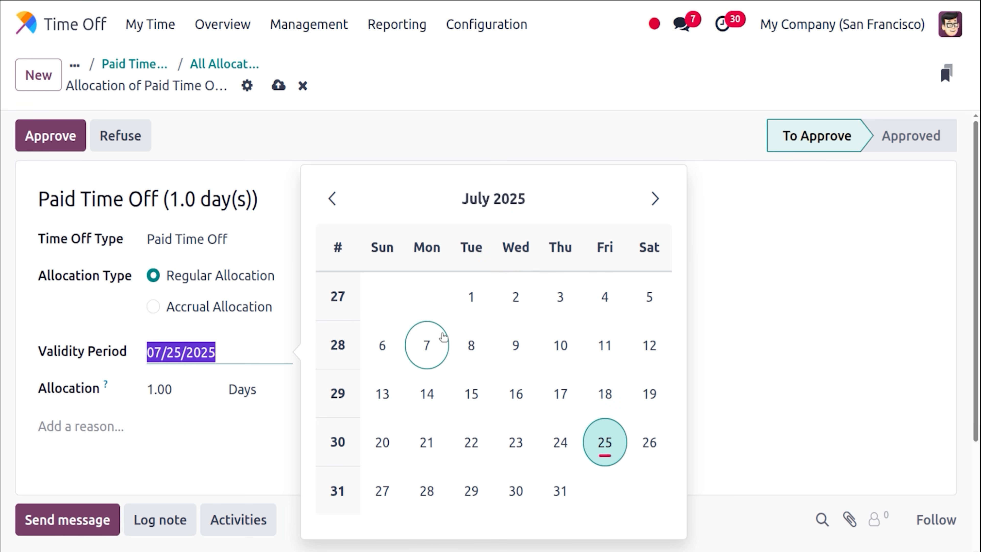
pyautogui.click(398, 345)
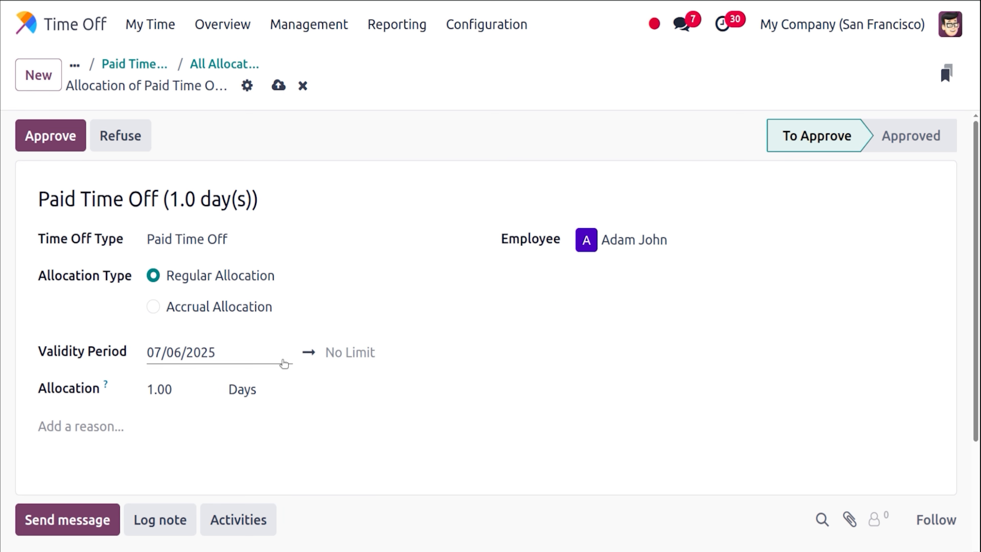
pyautogui.click(341, 359)
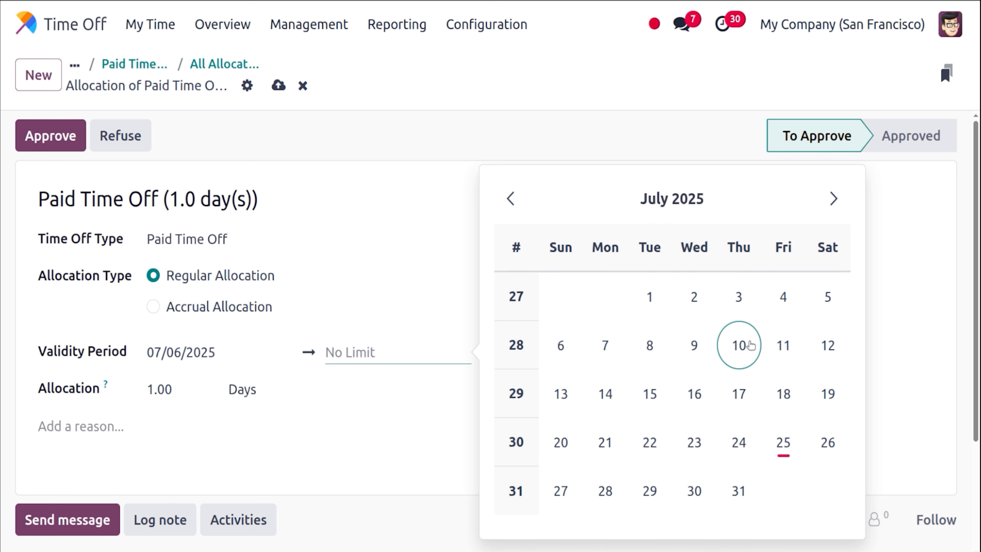
pyautogui.click(750, 345)
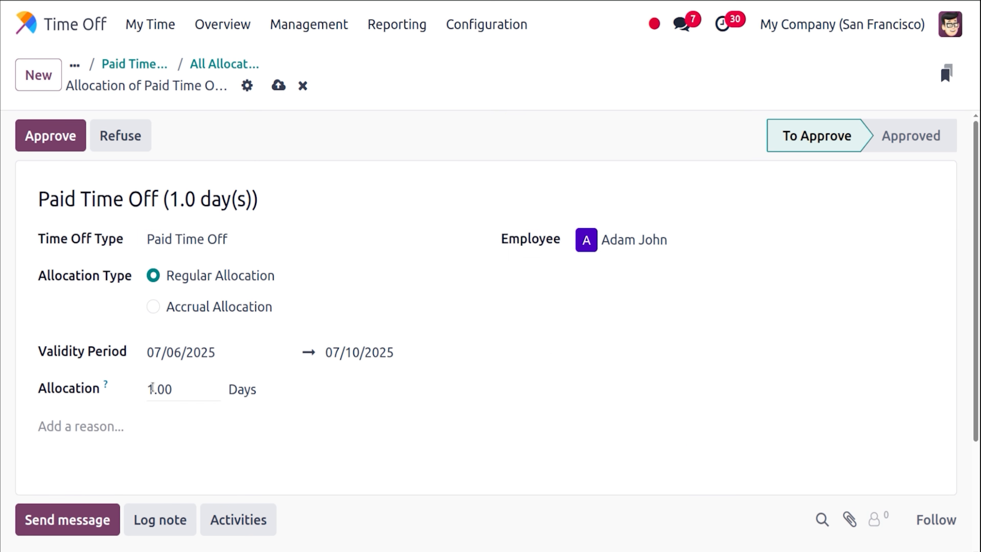
pyautogui.click(161, 387)
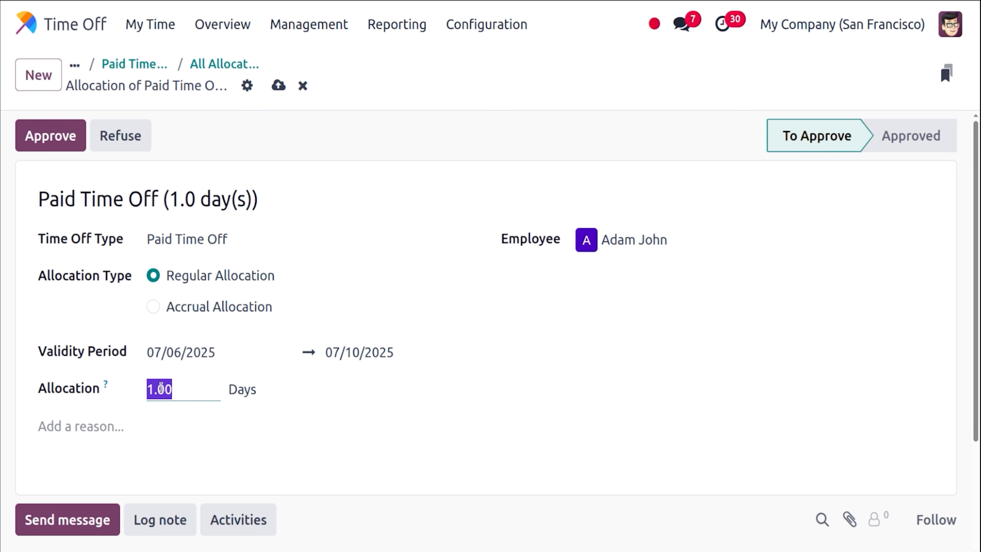
pyautogui.write('5')
pyautogui.click(311, 412)
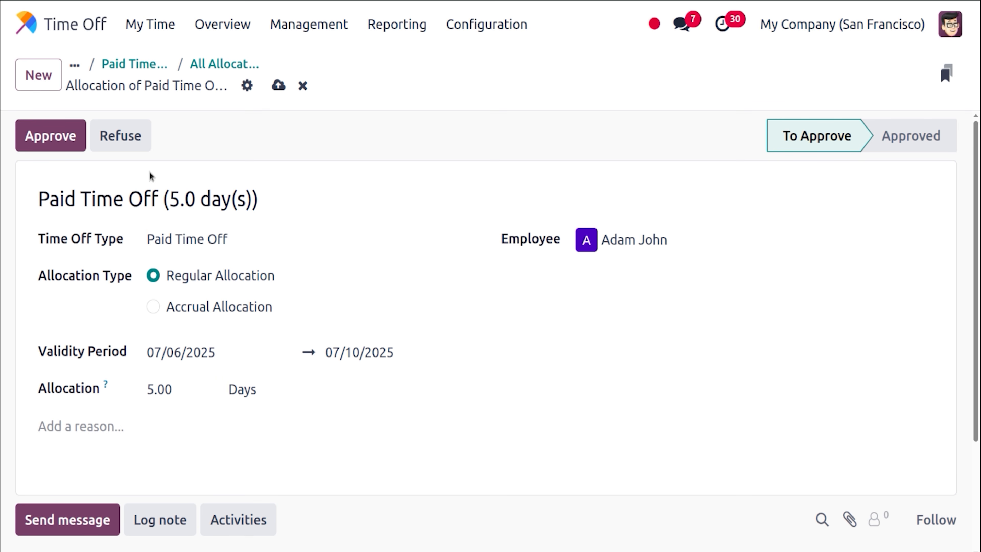
pyautogui.click(72, 136)
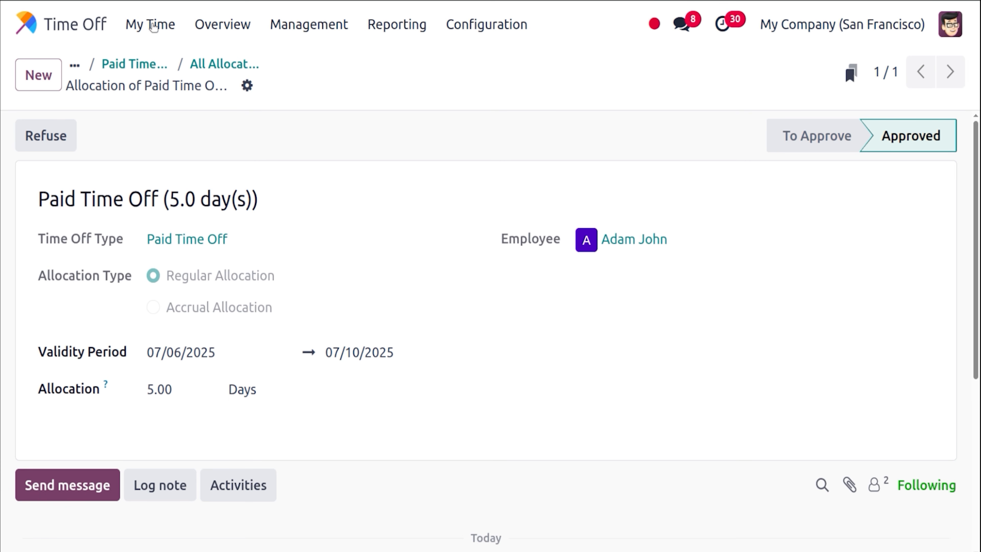
# Open the Settings users list, then log out of the administrator account.
pyautogui.click(24, 25)
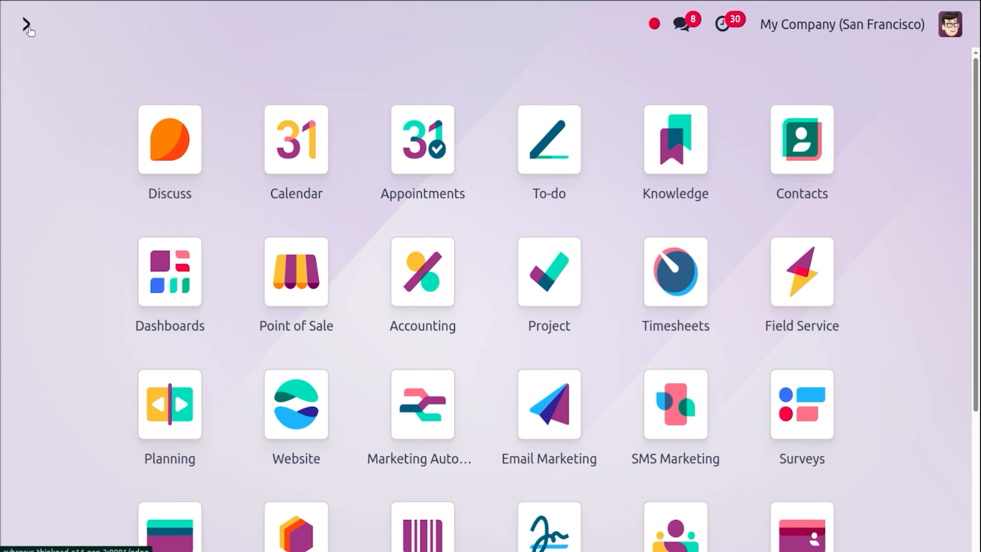
pyautogui.write('se')
pyautogui.press('Return')
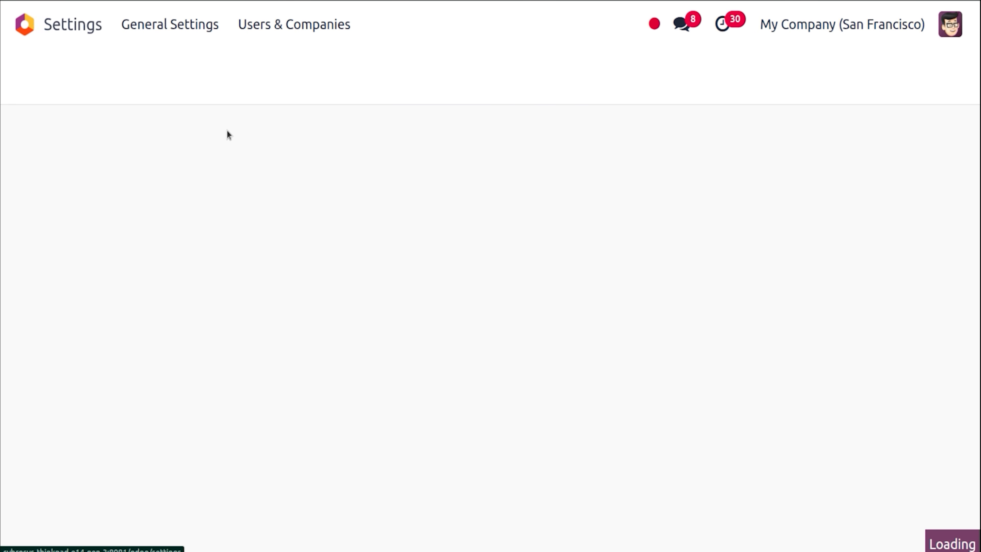
pyautogui.click(256, 24)
pyautogui.click(259, 63)
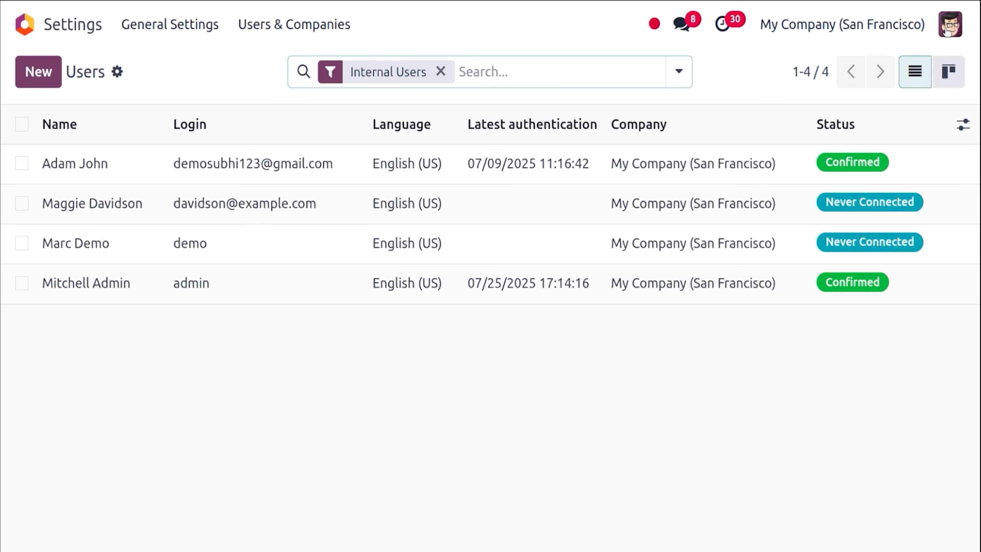
pyautogui.click(948, 29)
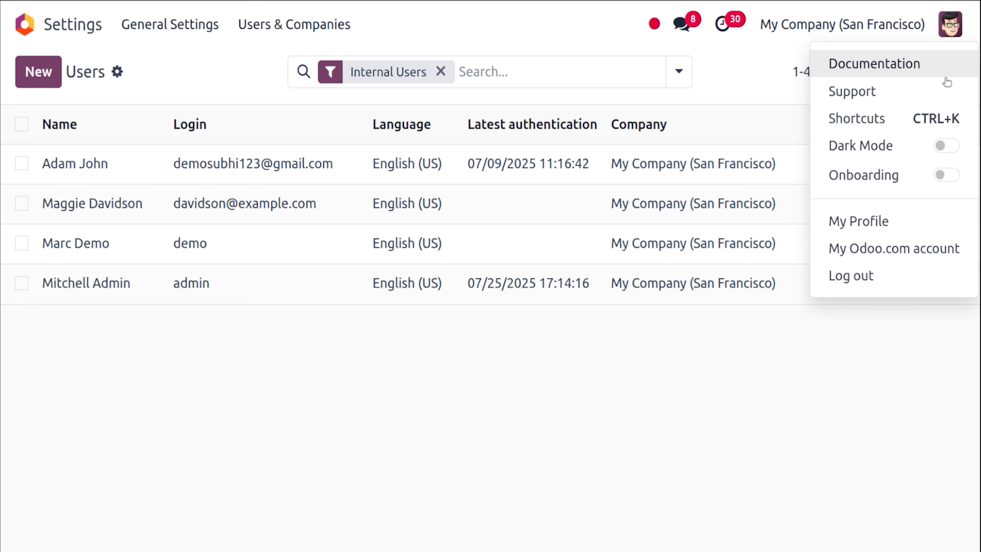
pyautogui.click(922, 269)
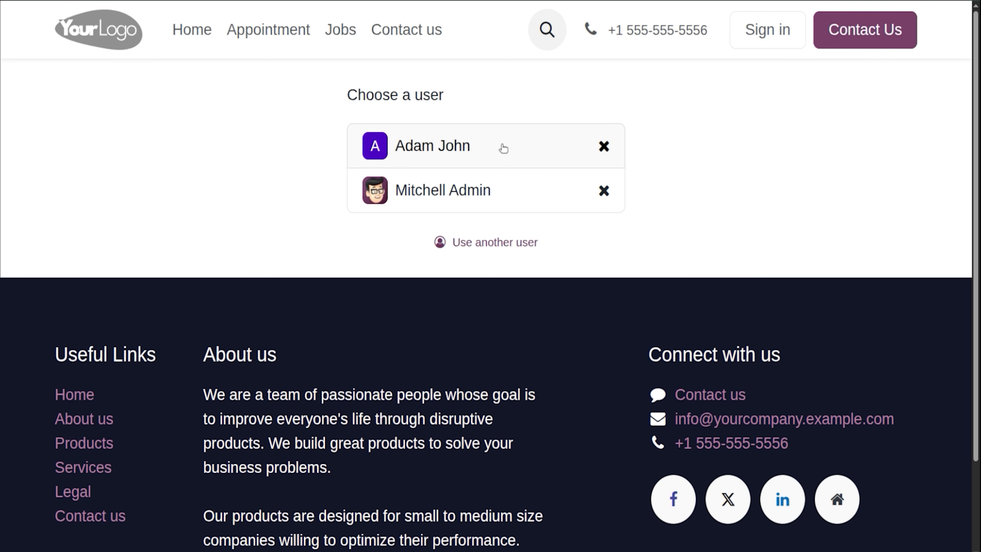
# Sign in as the employee user with the account password.
pyautogui.click(504, 149)
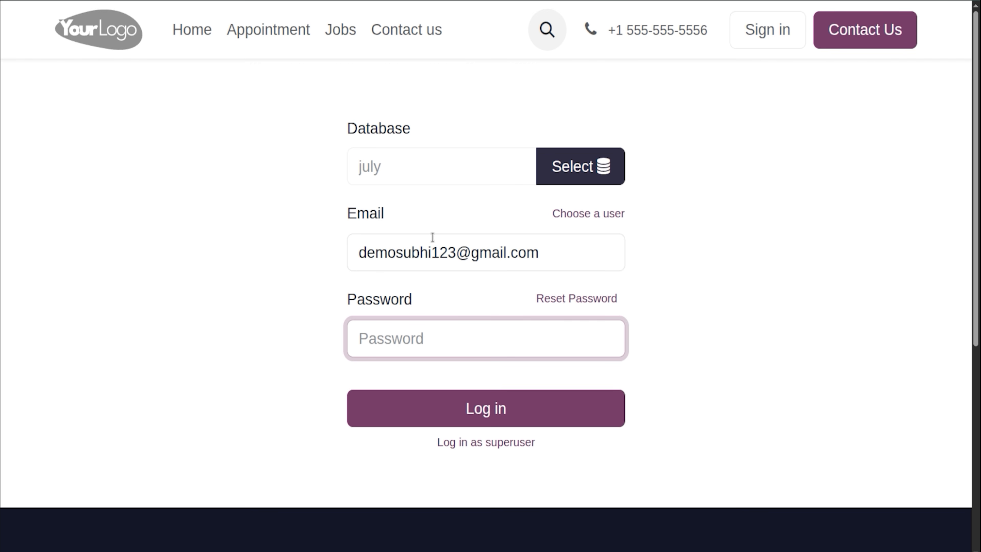
pyautogui.write('12345')
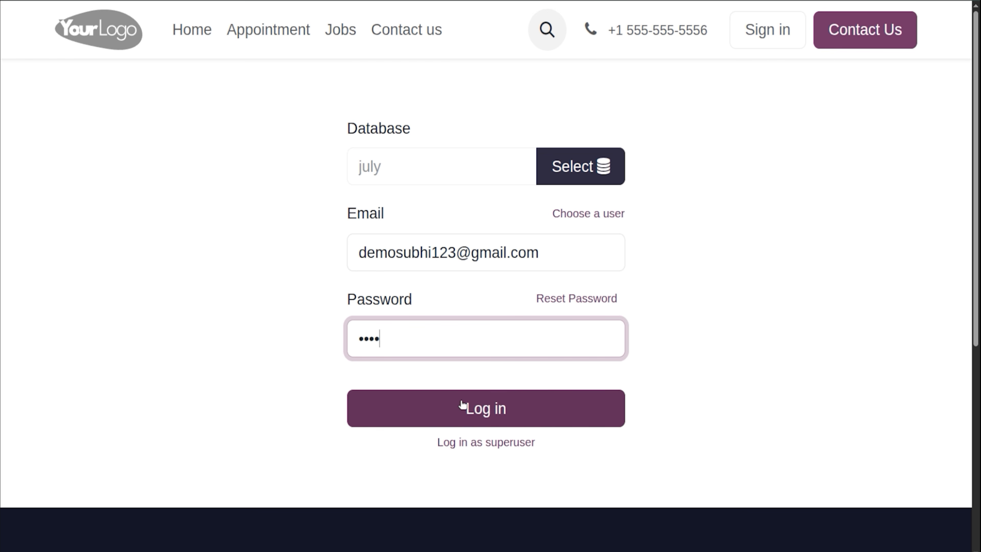
pyautogui.click(462, 404)
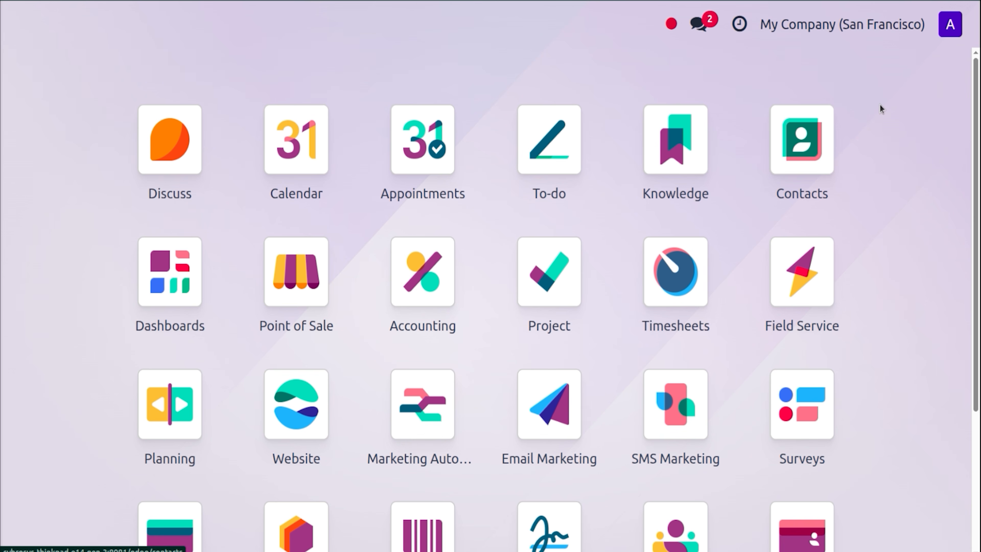
# Open the employee's Time Off dashboard for 2025.
pyautogui.click(951, 24)
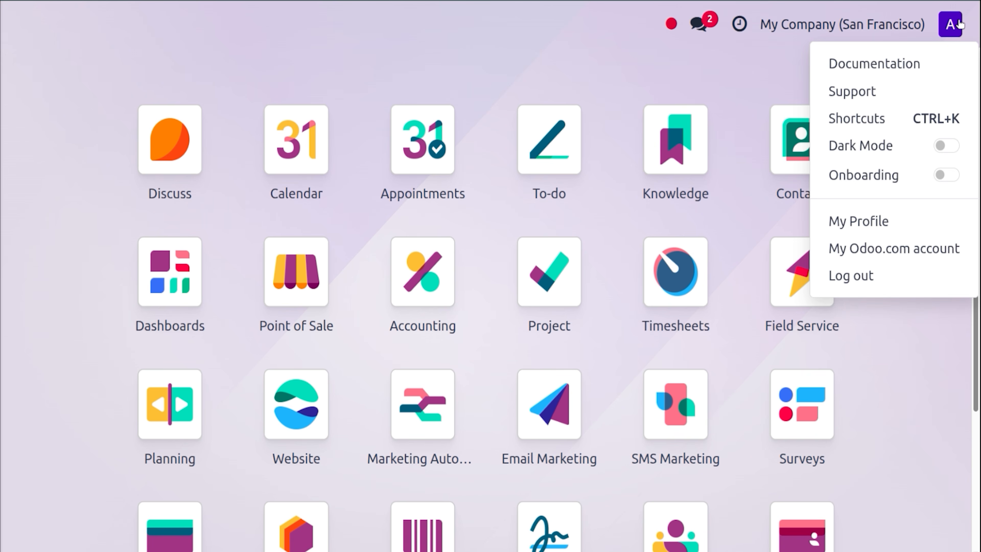
pyautogui.click(719, 106)
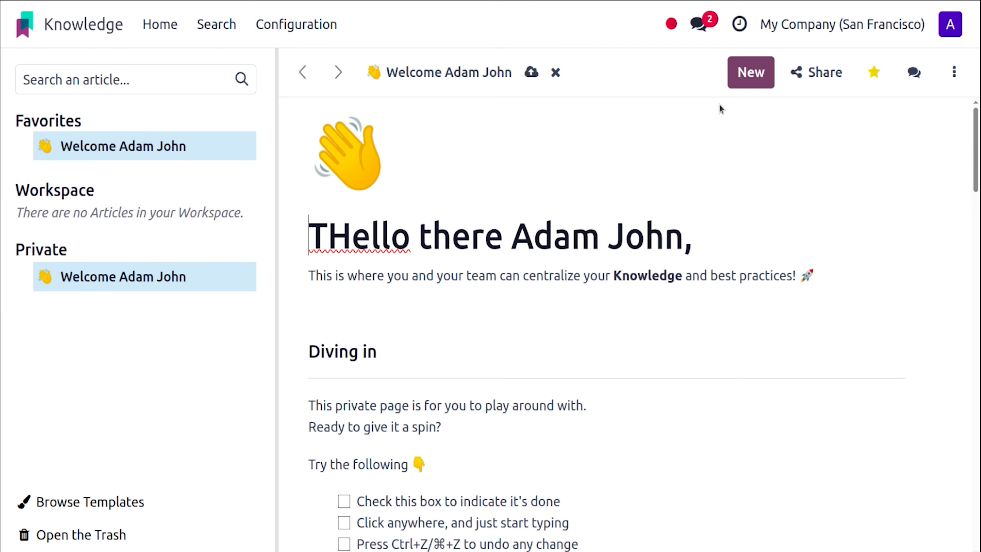
pyautogui.click(24, 27)
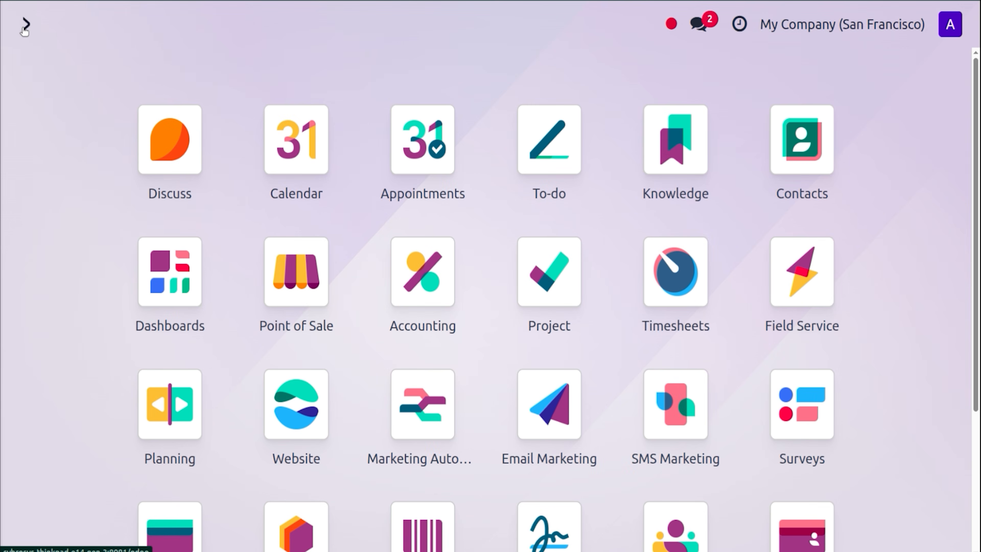
pyautogui.write('TIM')
pyautogui.press('Down')
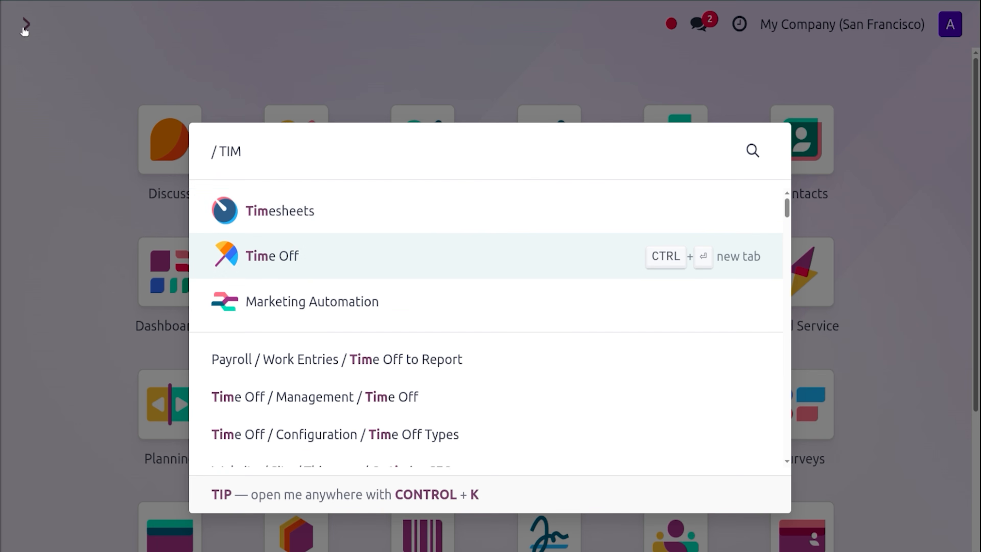
pyautogui.press('Return')
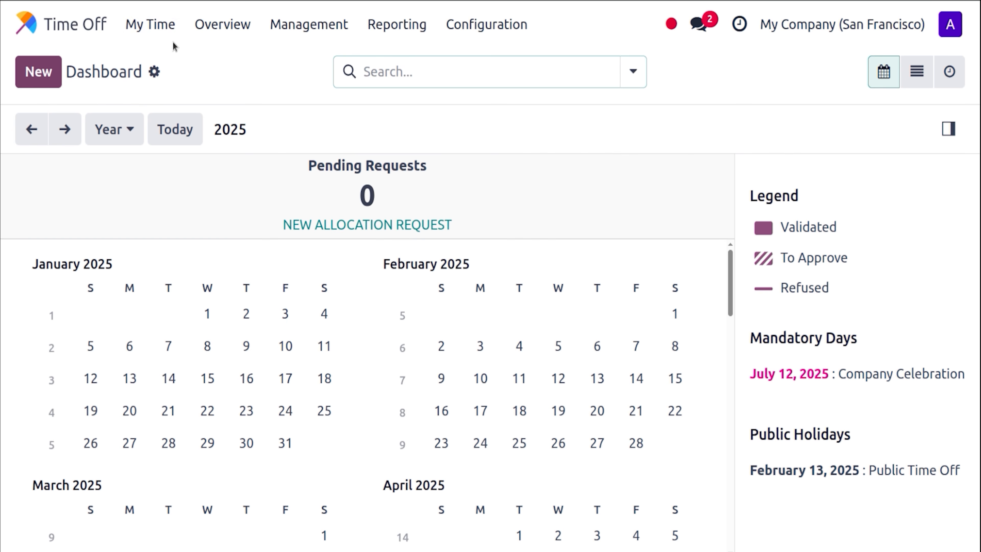
# Review the Paid Time Off allocation under My Allocations, showing 5 approved days.
pyautogui.click(162, 27)
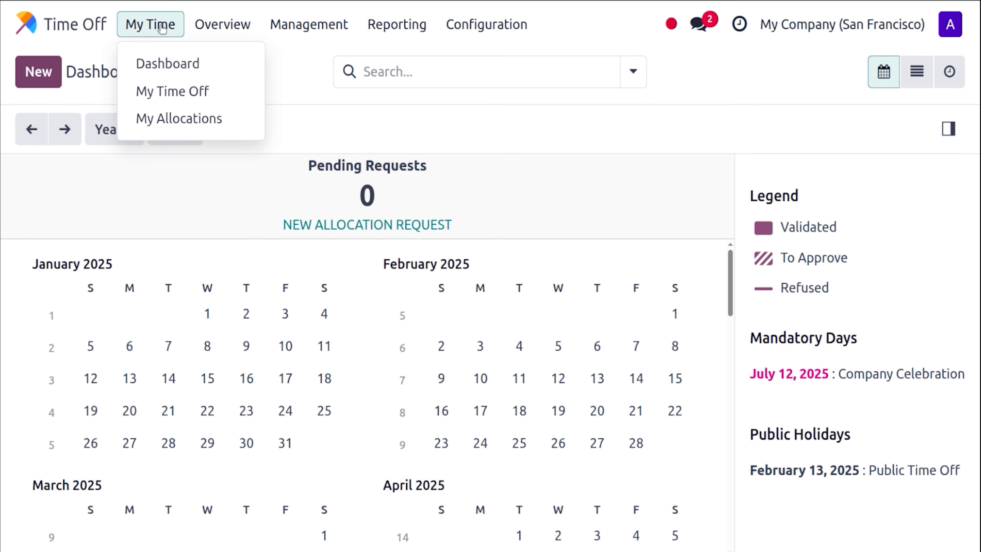
pyautogui.click(184, 121)
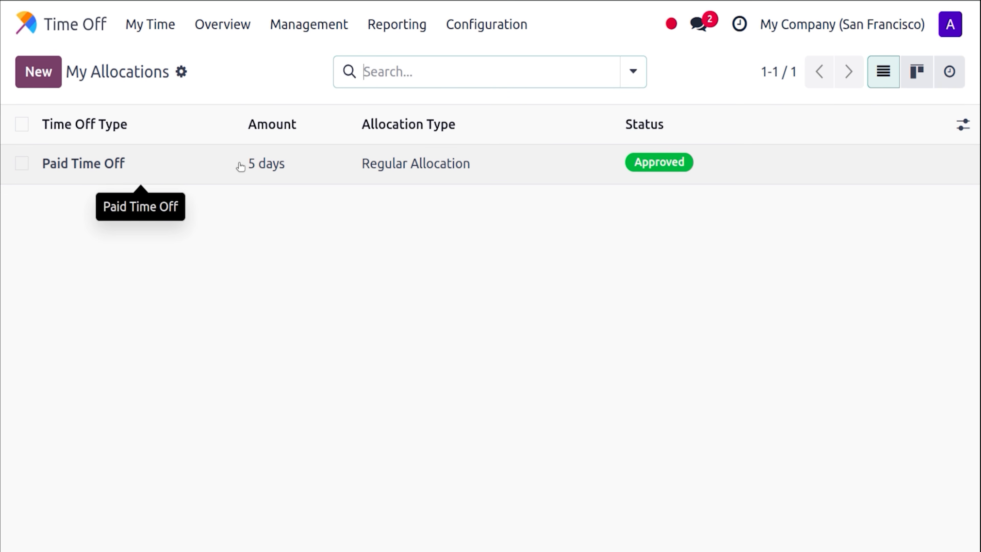
pyautogui.click(158, 32)
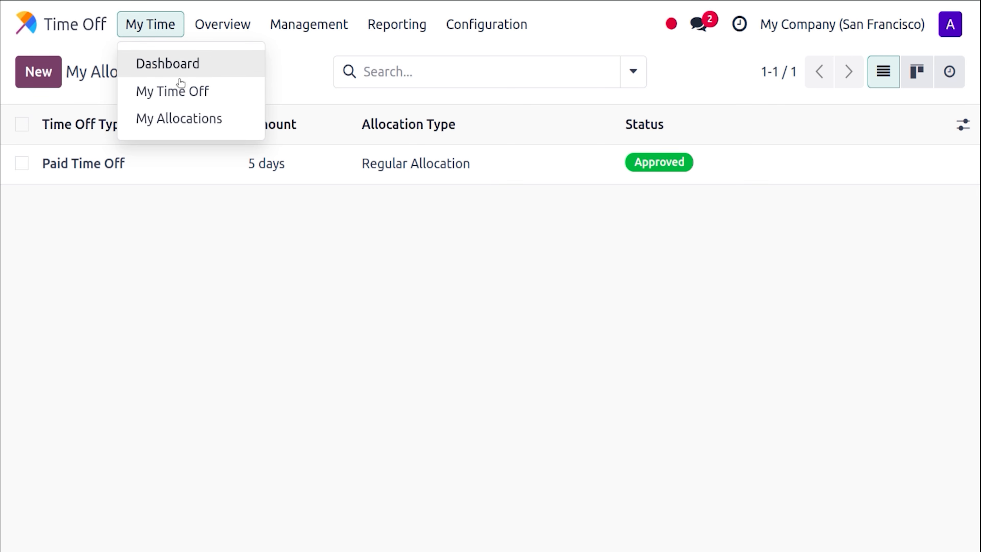
pyautogui.click(184, 91)
# Create and save a 4-day Paid Time Off request from 07/06/2025 to 07/10/2025.
pyautogui.click(42, 86)
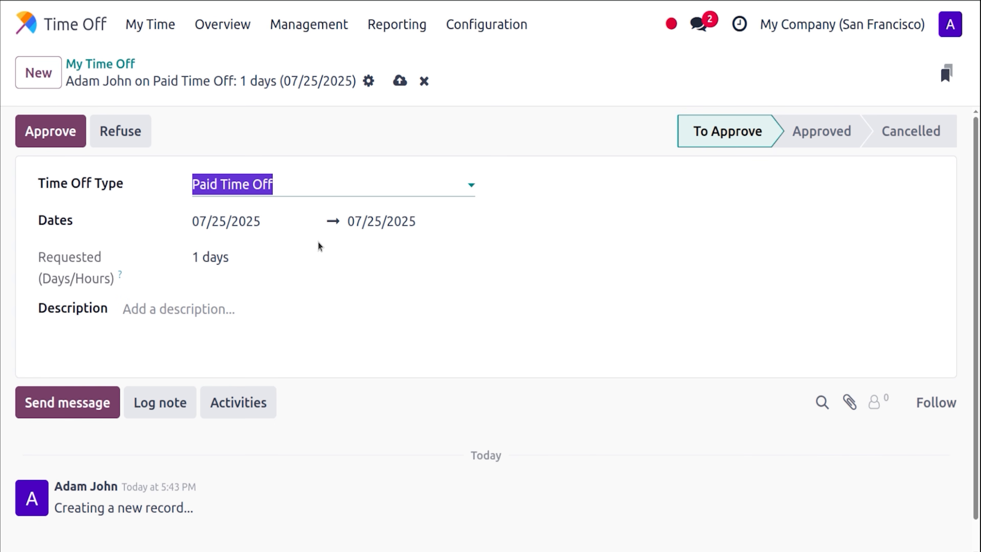
pyautogui.click(252, 222)
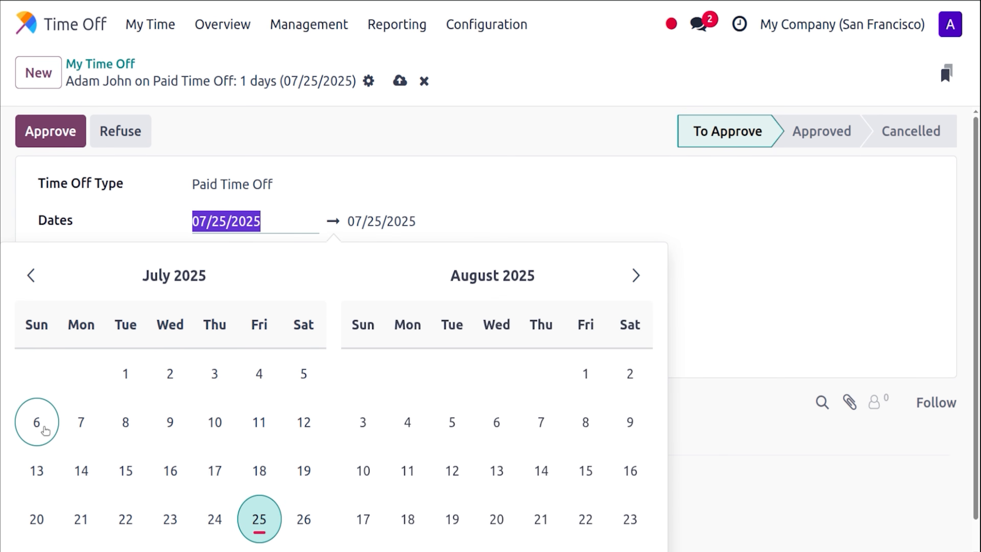
pyautogui.click(37, 422)
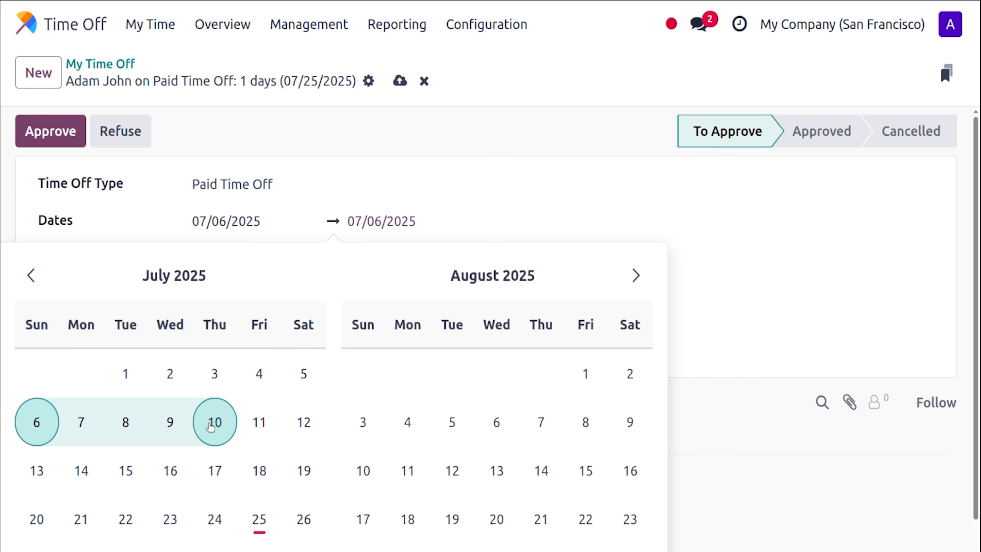
pyautogui.click(211, 426)
pyautogui.click(528, 135)
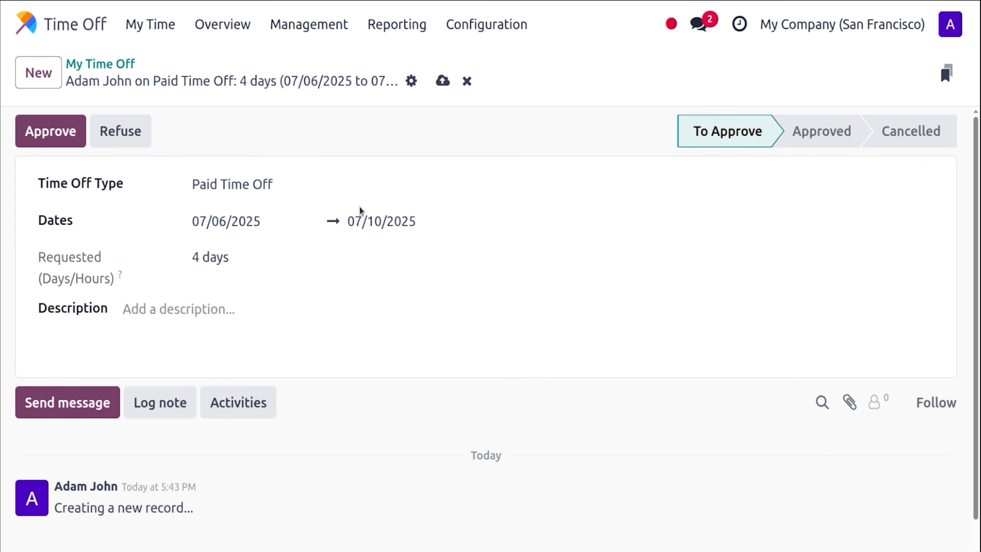
pyautogui.click(361, 218)
pyautogui.click(404, 174)
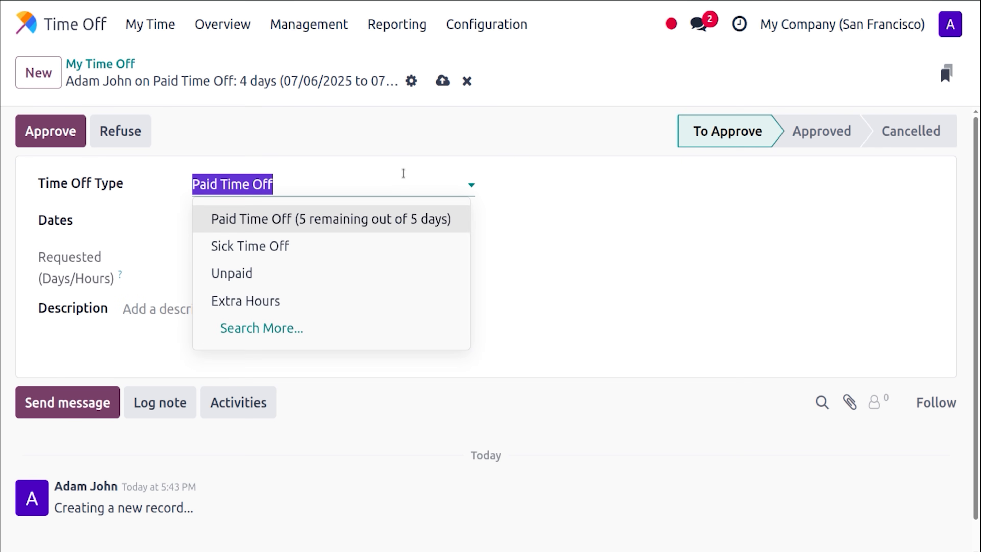
pyautogui.click(347, 173)
pyautogui.click(442, 81)
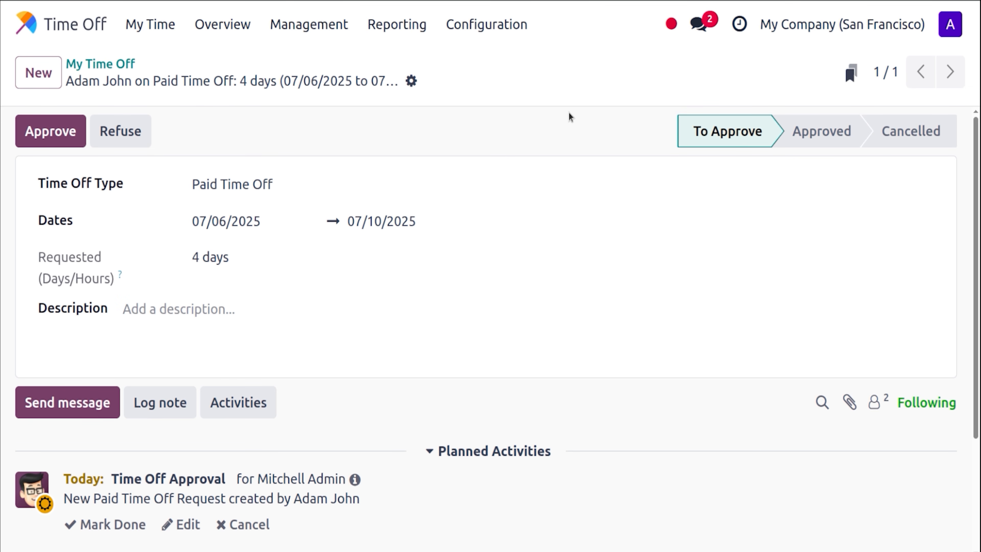
pyautogui.click(951, 33)
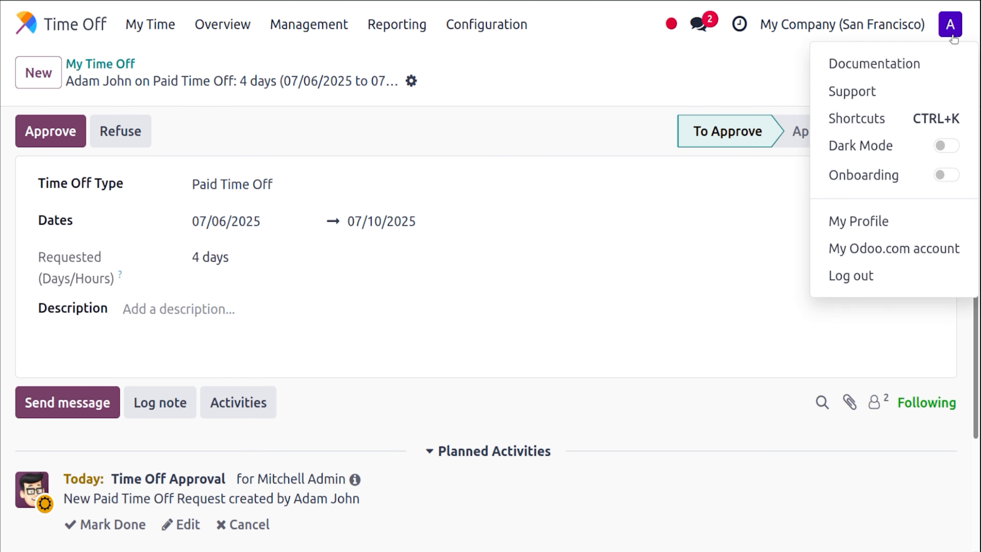
pyautogui.click(595, 89)
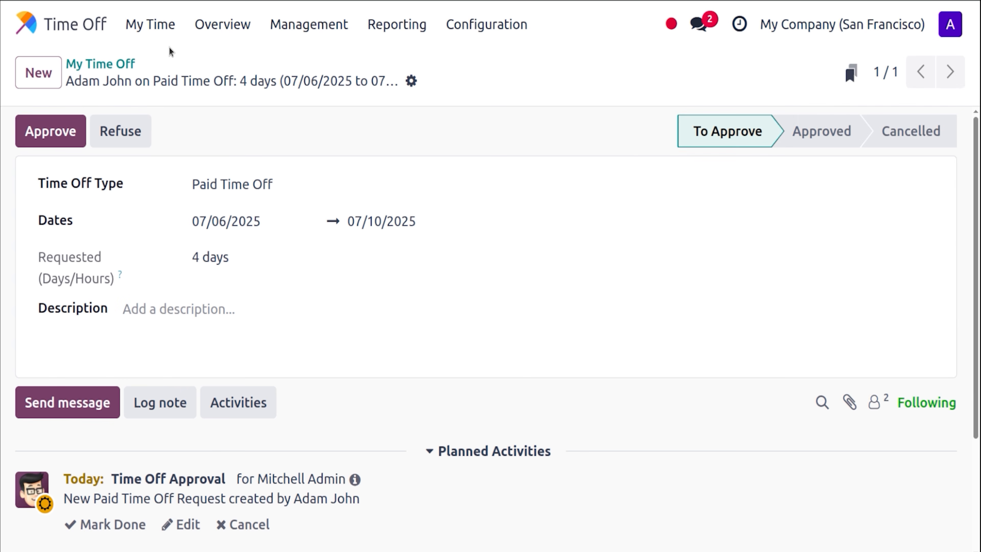
# Save an Unpaid leave request for 07/14–07/15/2025 (16 hours) and return to My Time Off.
pyautogui.click(38, 73)
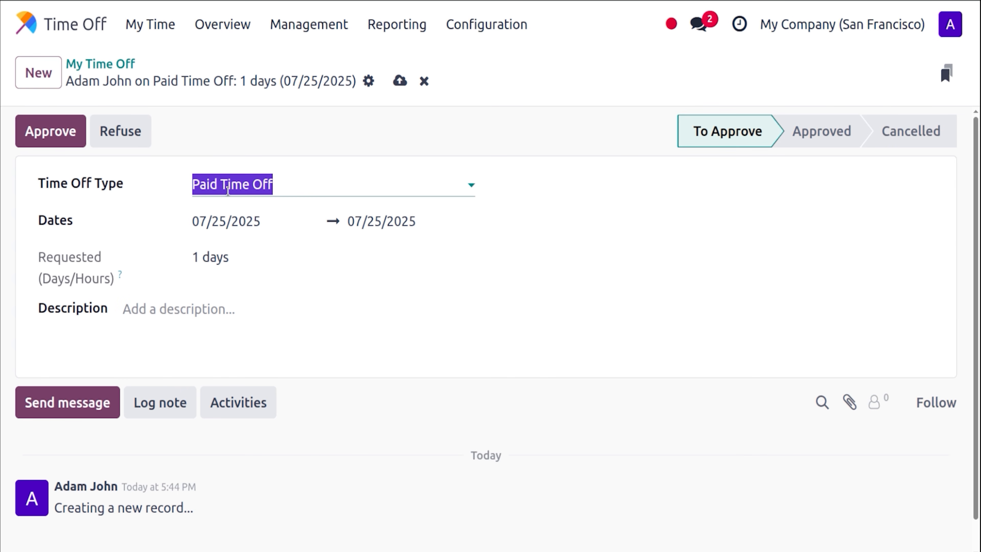
pyautogui.click(228, 189)
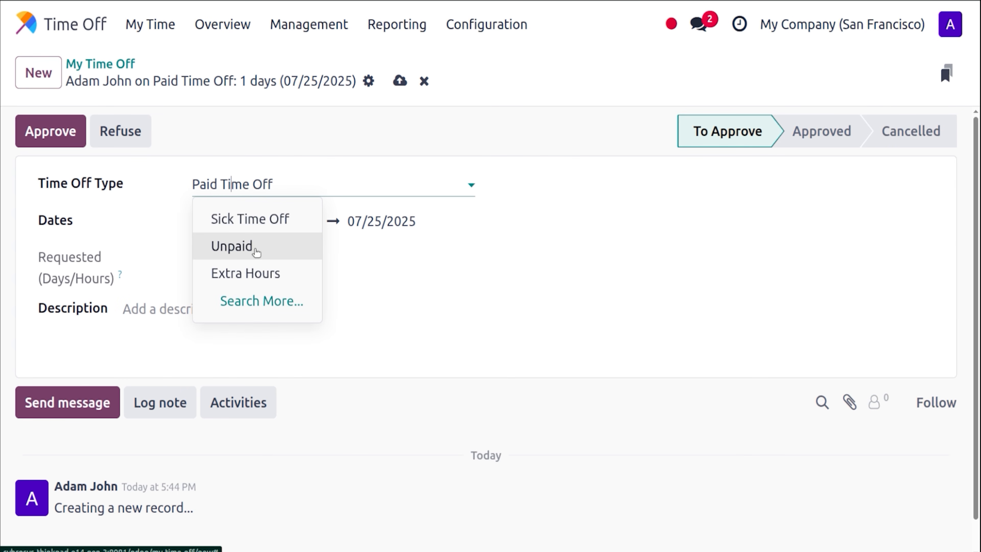
pyautogui.click(256, 247)
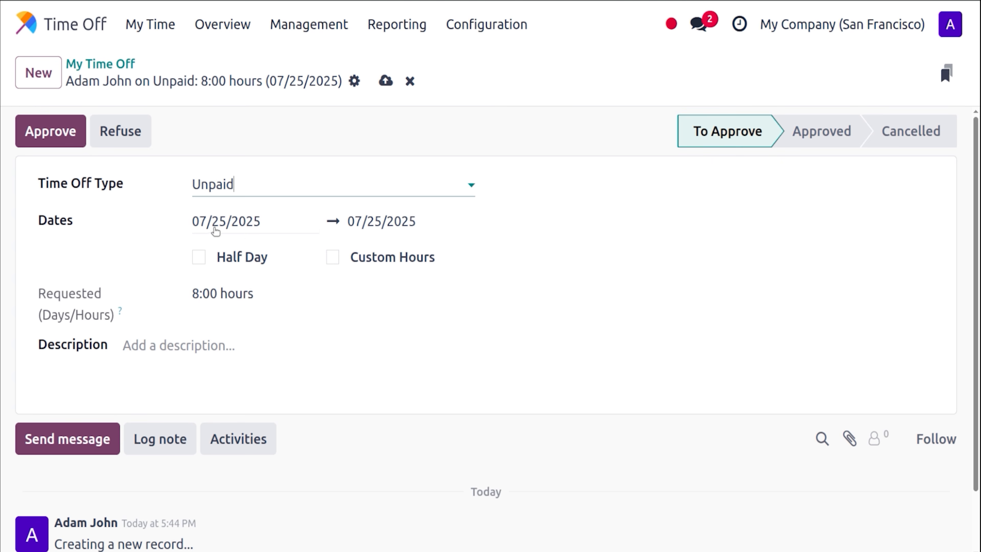
pyautogui.click(216, 228)
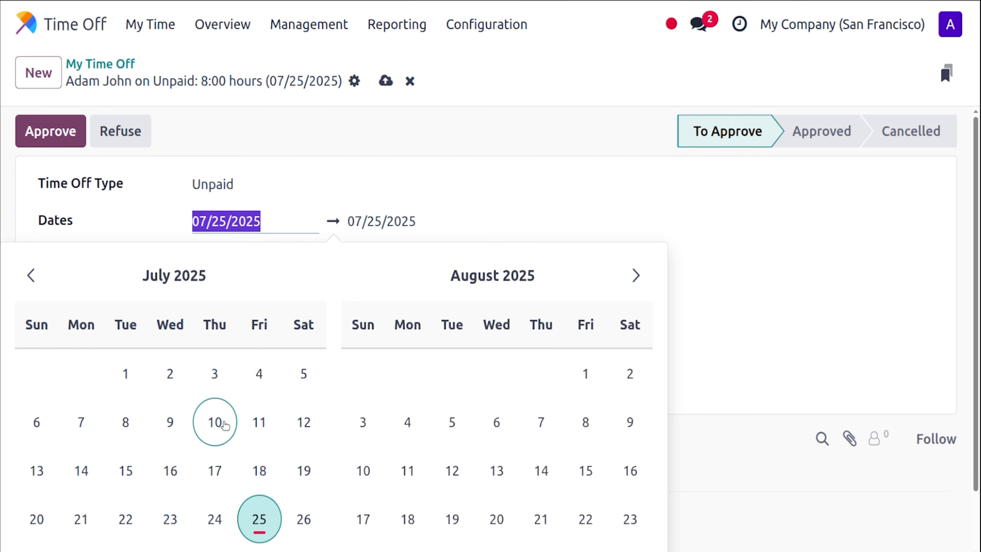
pyautogui.click(93, 468)
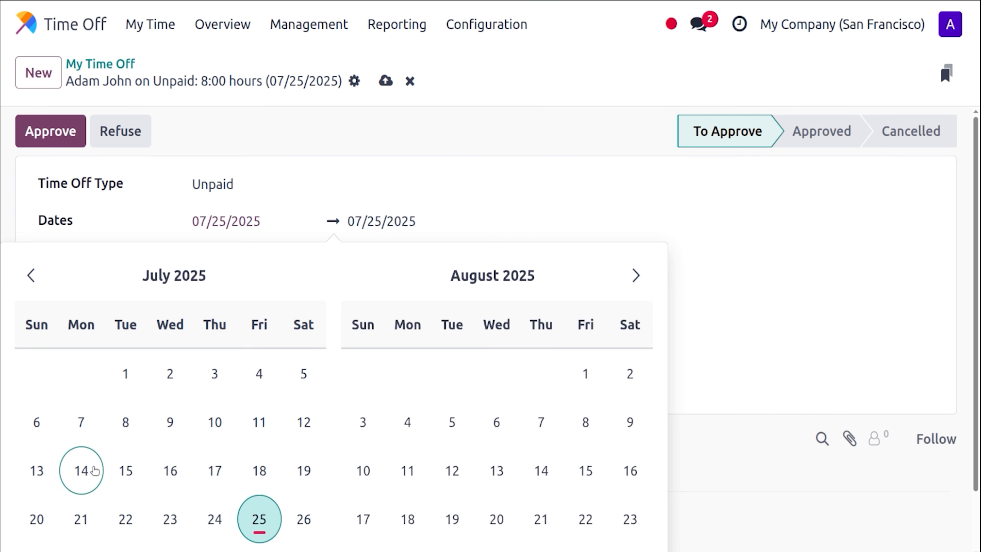
pyautogui.click(128, 470)
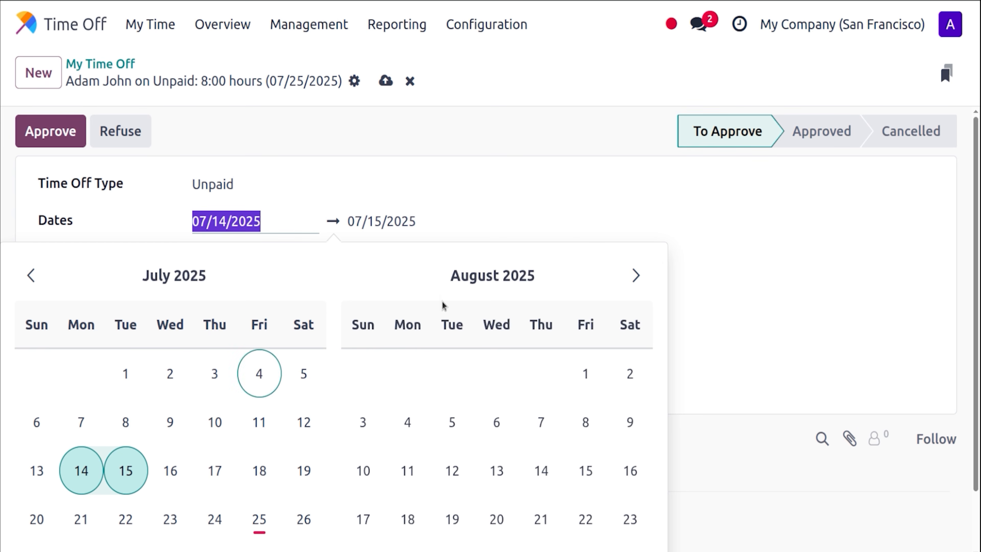
pyautogui.click(577, 208)
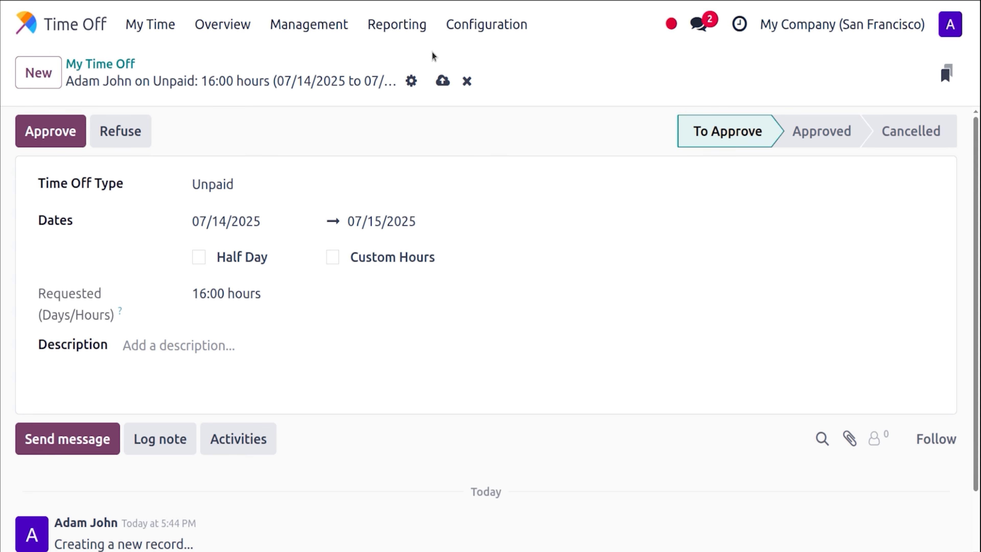
pyautogui.click(442, 81)
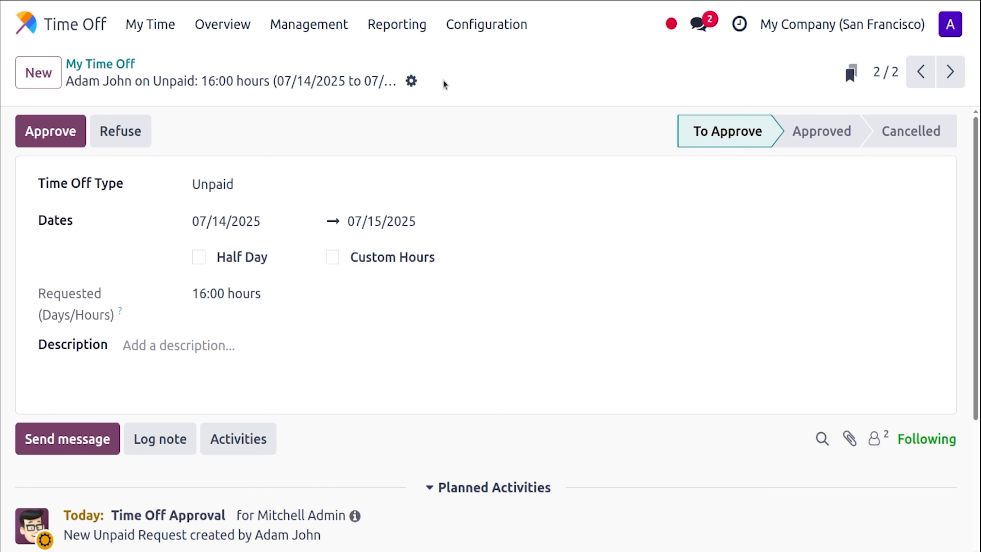
pyautogui.click(124, 61)
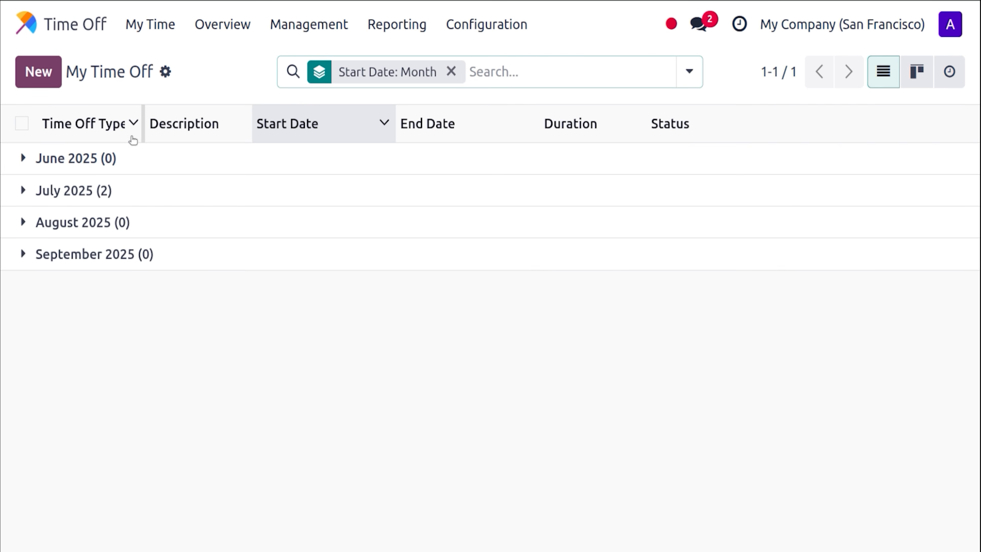
# Expand the July 2025 group to check both pending requests, then open the account menu.
pyautogui.click(23, 190)
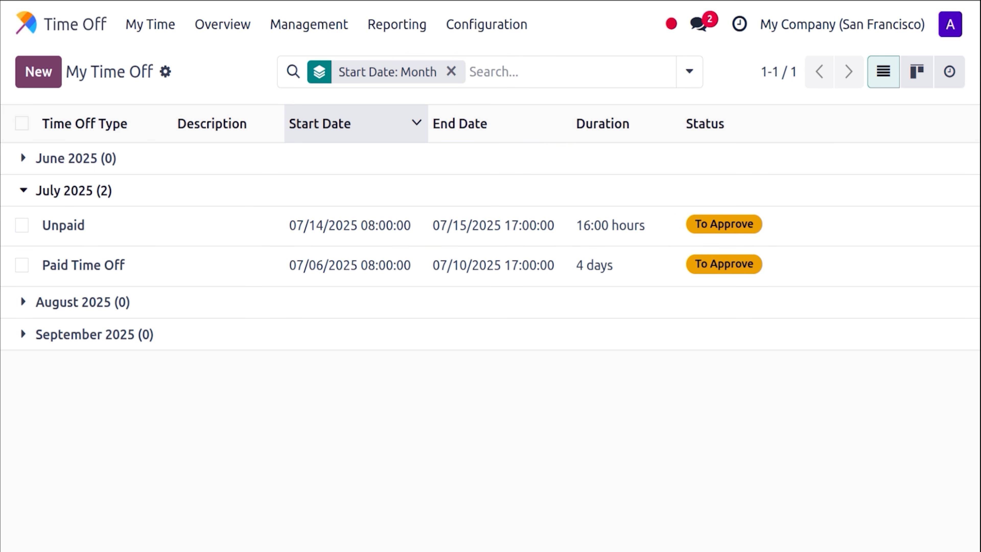
pyautogui.click(960, 29)
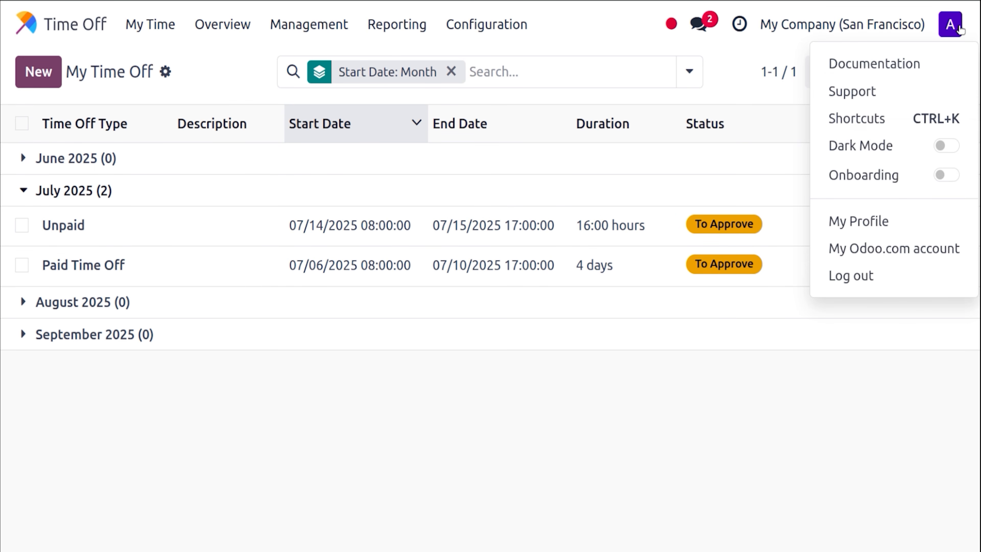
# Log out and sign back in with the administrator account.
pyautogui.click(865, 282)
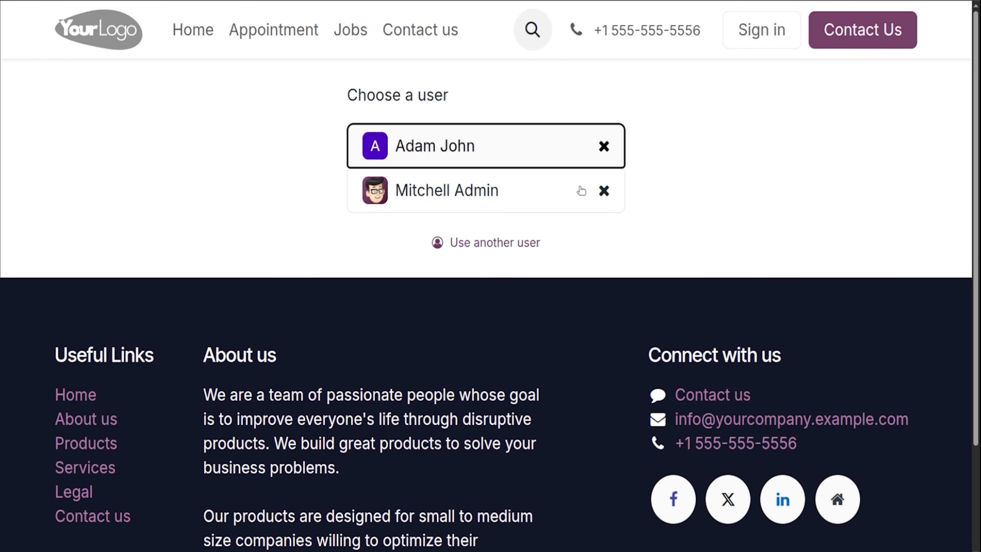
pyautogui.click(528, 186)
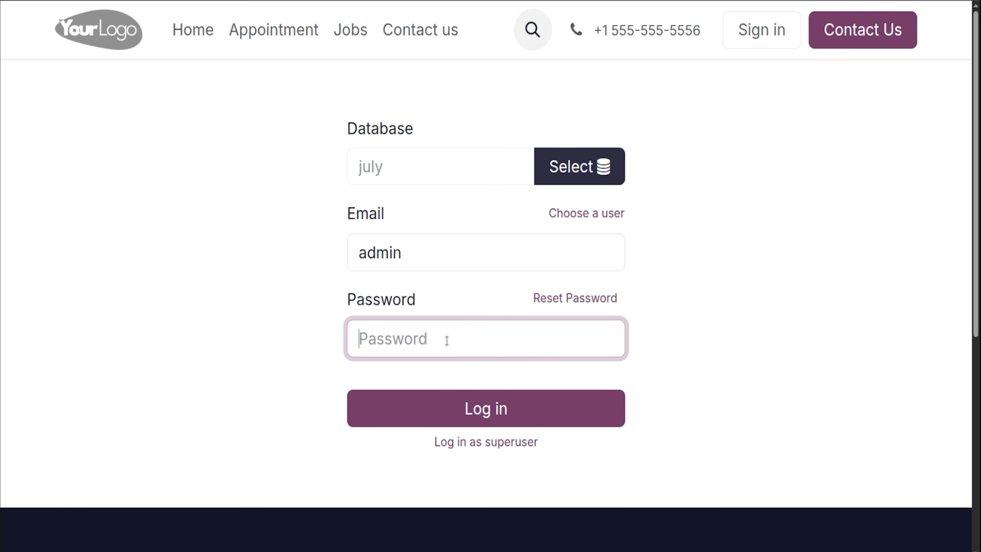
pyautogui.write('admin')
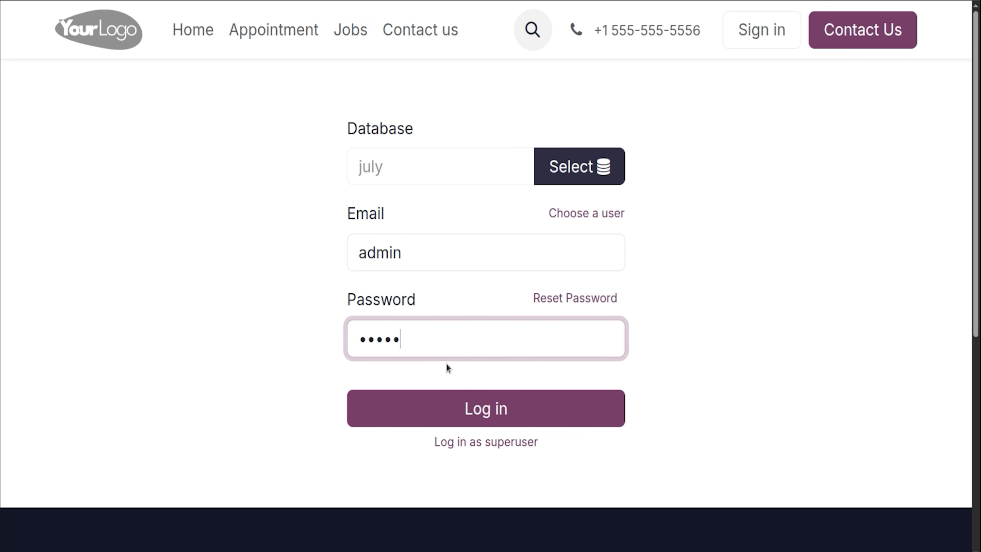
pyautogui.click(444, 409)
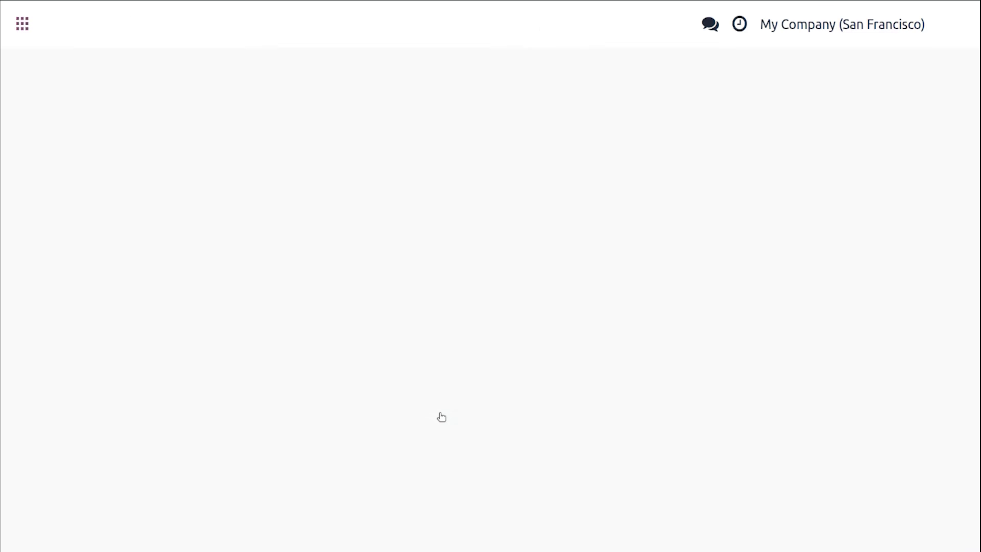
# Open the Time Off app through the home menu search.
pyautogui.write('tim')
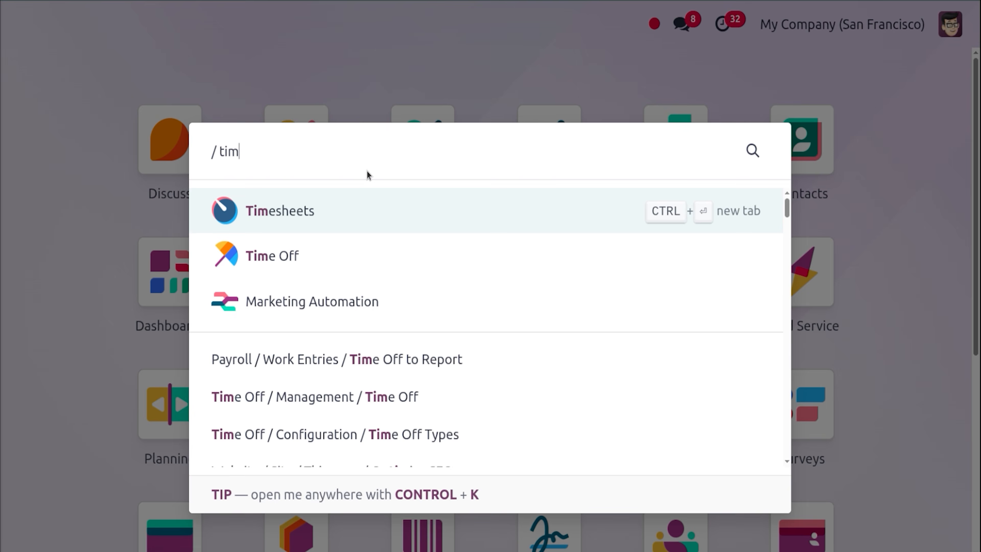
pyautogui.press('Return')
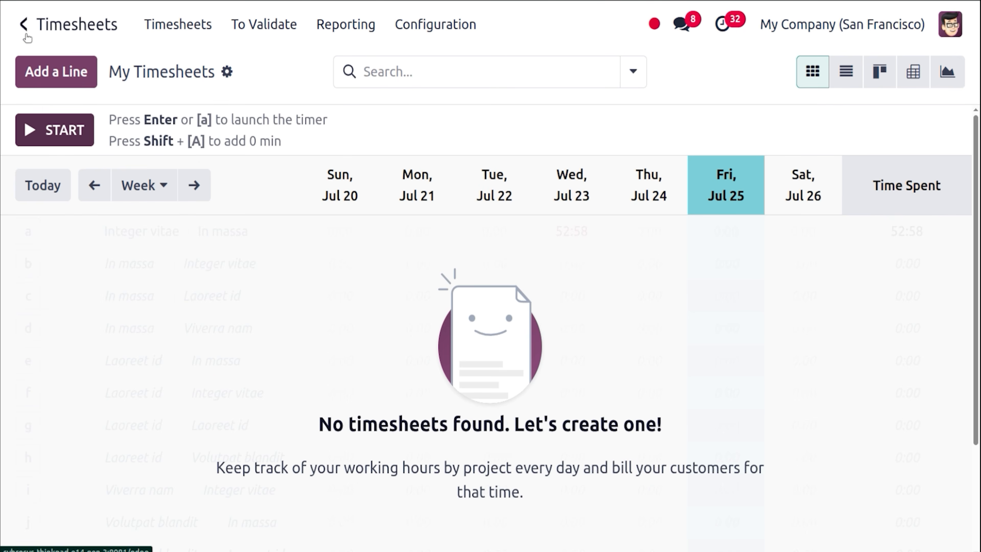
pyautogui.click(25, 35)
pyautogui.write('time')
pyautogui.press('Down')
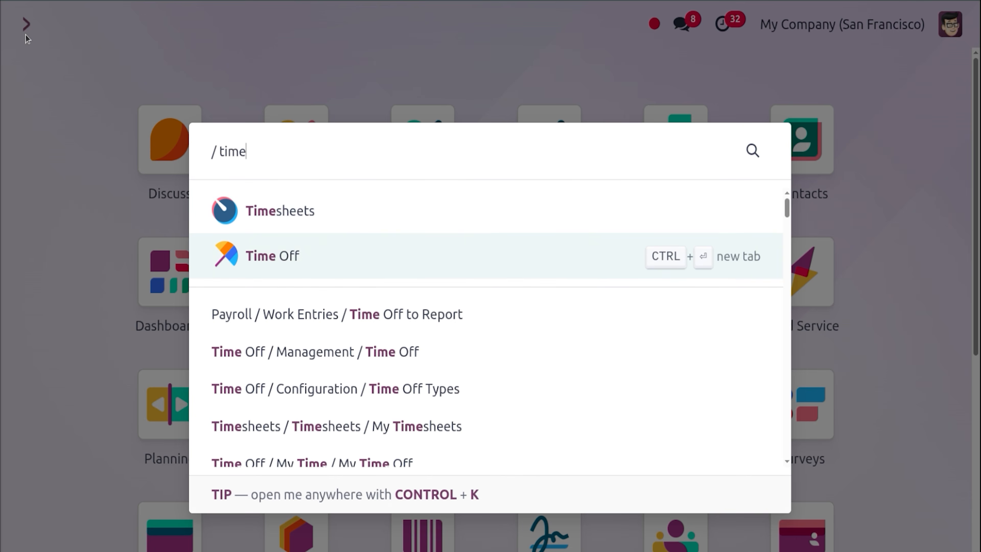
pyautogui.press('Return')
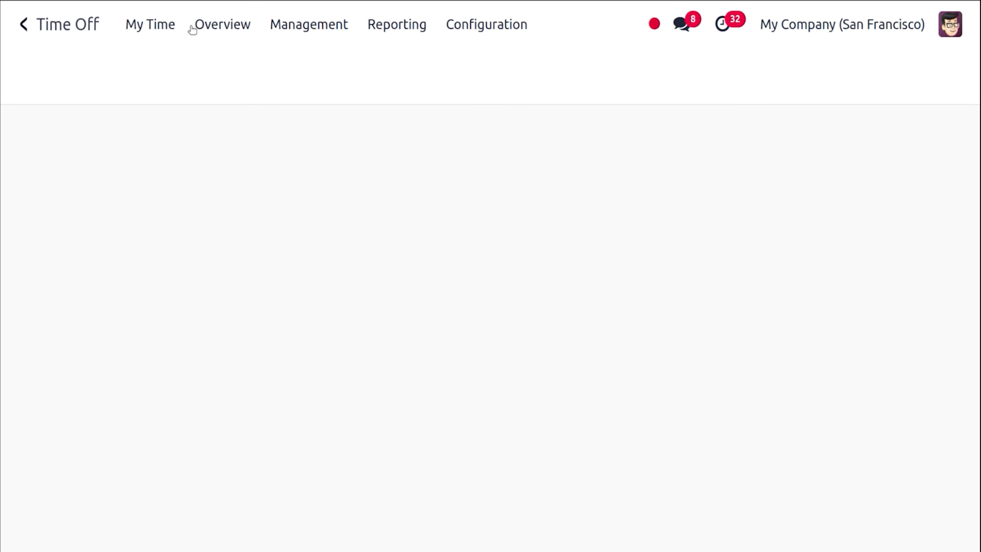
# List all time off requests awaiting approval under Management > Time Off.
pyautogui.click(289, 33)
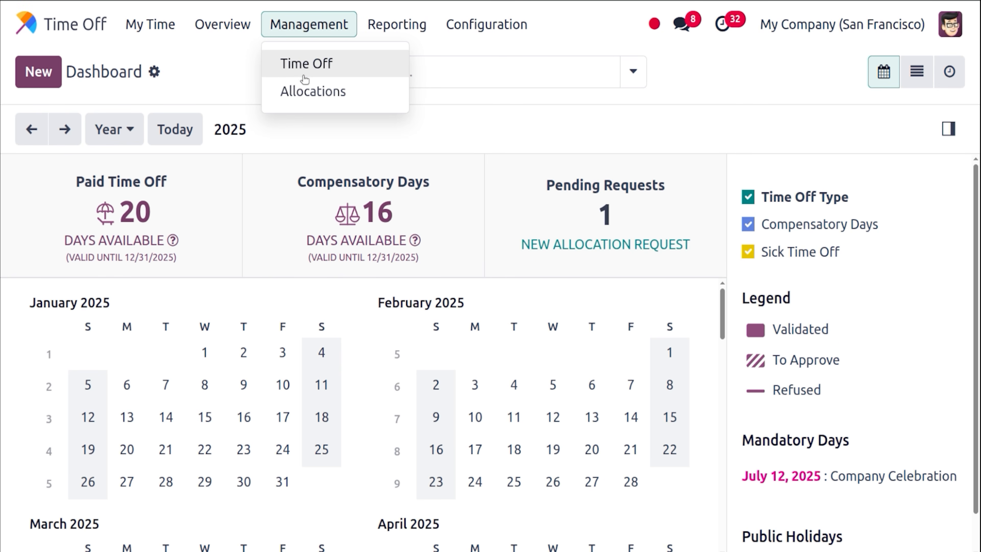
pyautogui.click(309, 65)
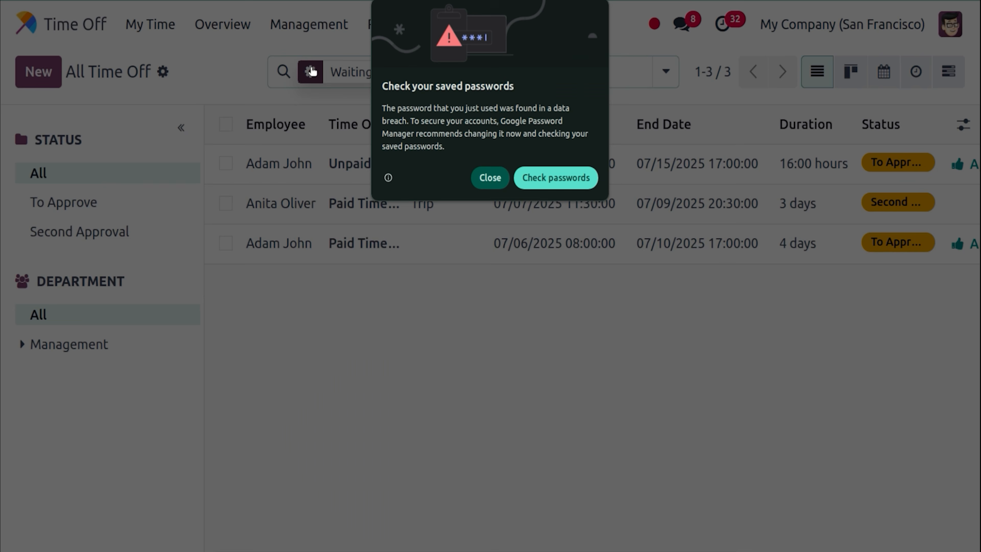
pyautogui.click(480, 182)
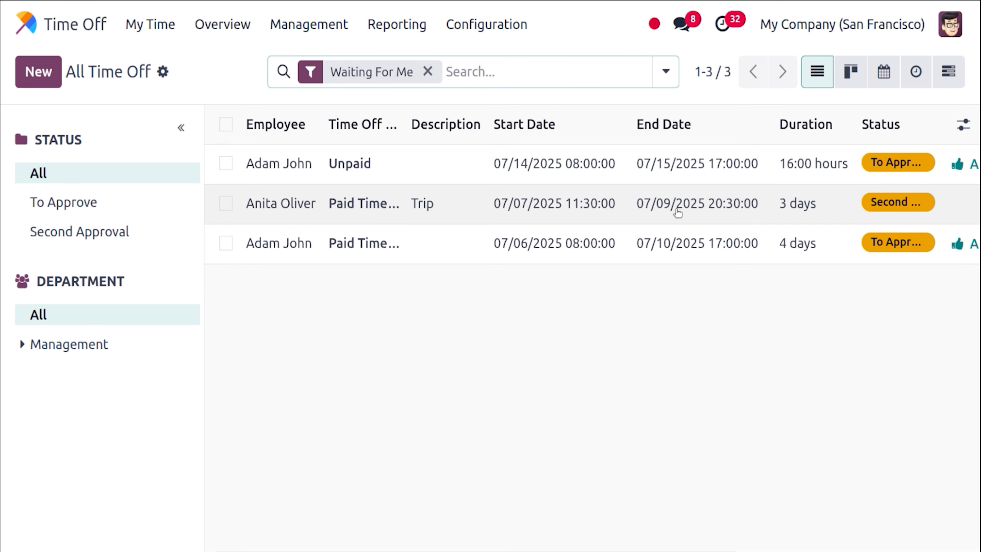
pyautogui.click(513, 215)
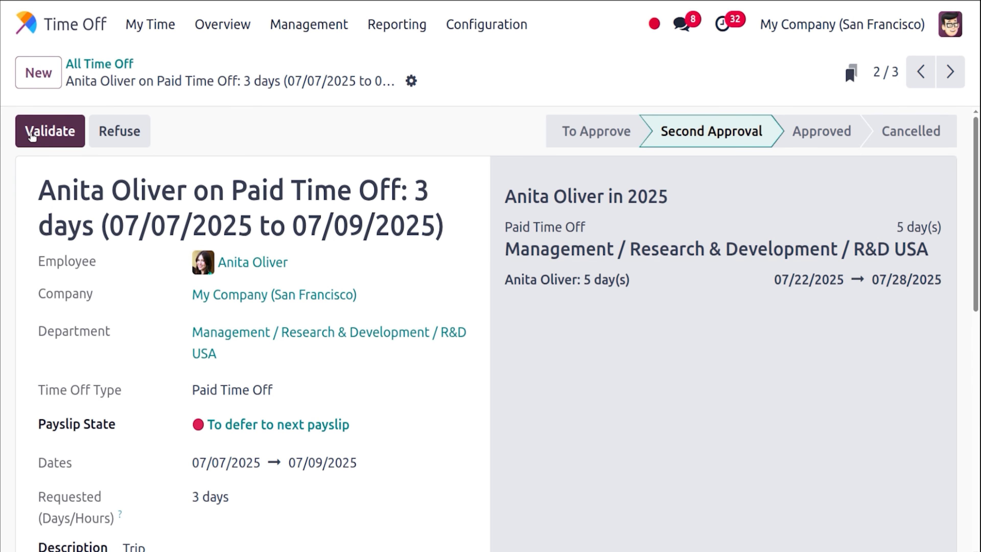
pyautogui.click(101, 64)
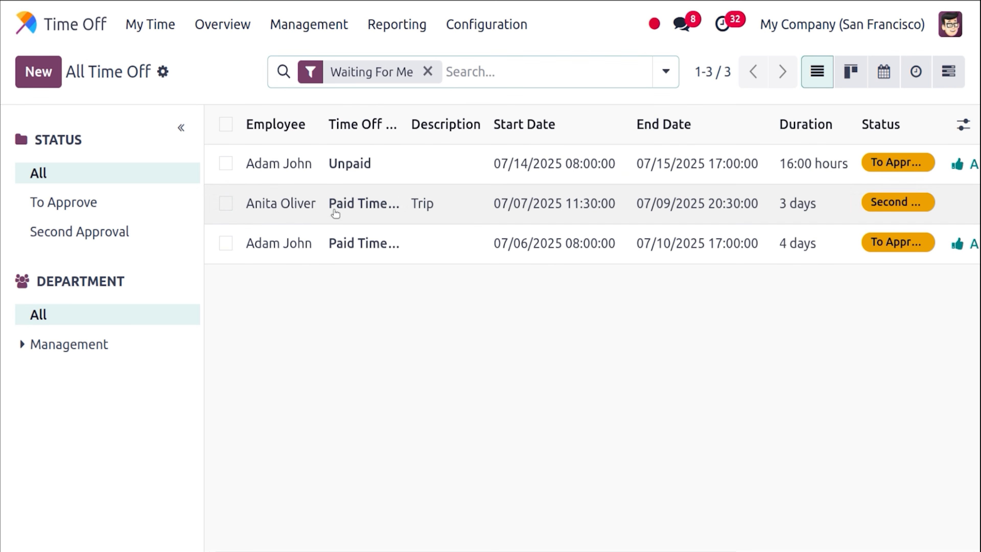
# Approve and validate the employee's 16-hour Unpaid leave, then open his 4-day Paid Time Off request.
pyautogui.click(348, 171)
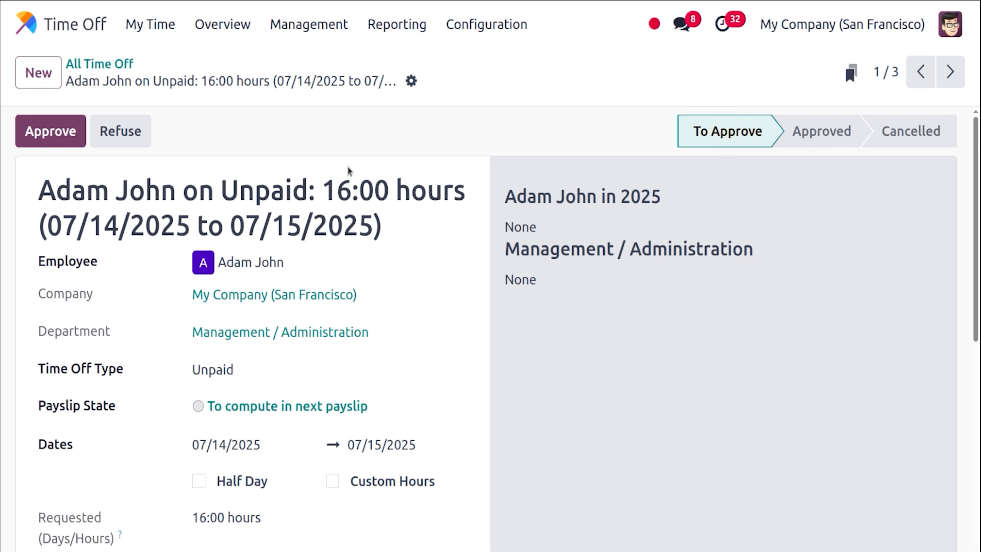
pyautogui.click(59, 137)
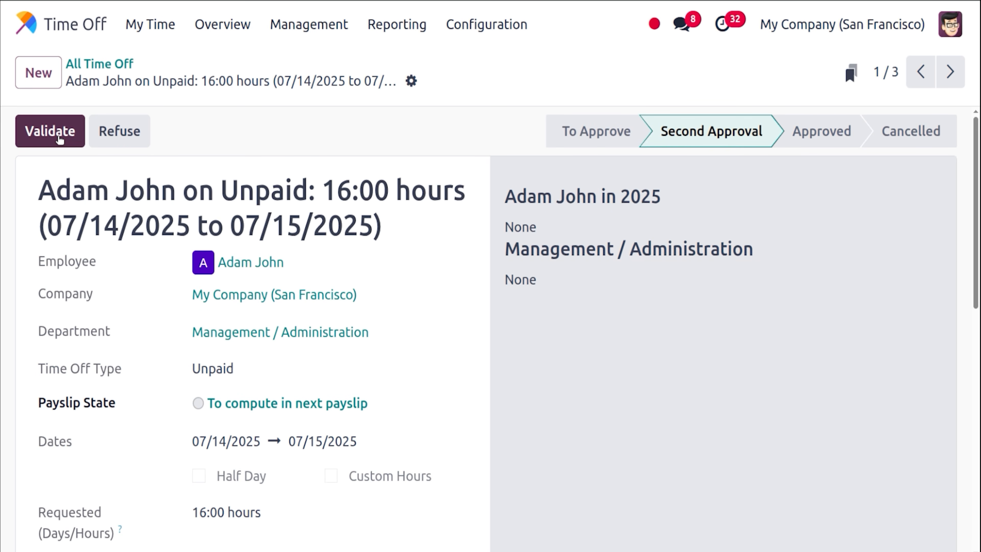
pyautogui.click(116, 63)
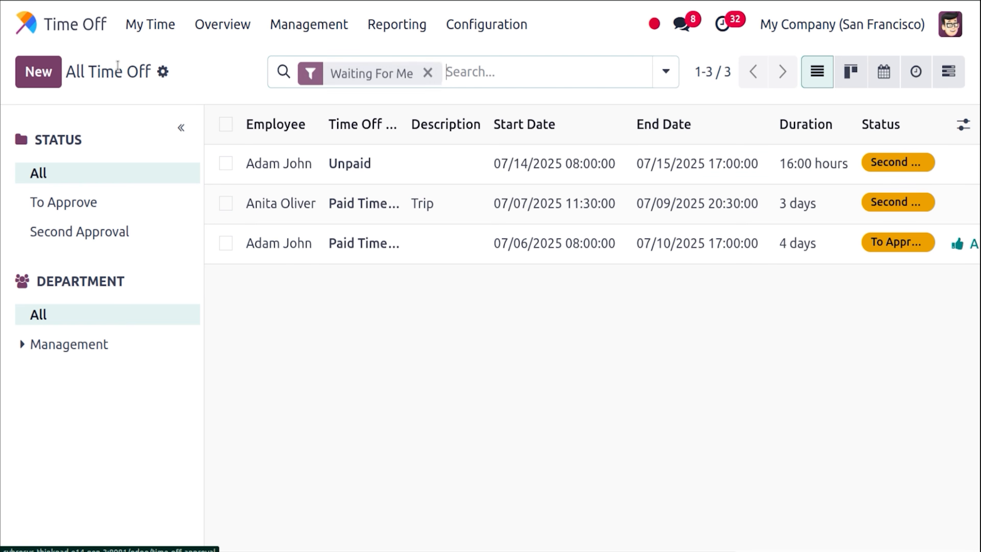
pyautogui.click(362, 164)
pyautogui.click(40, 130)
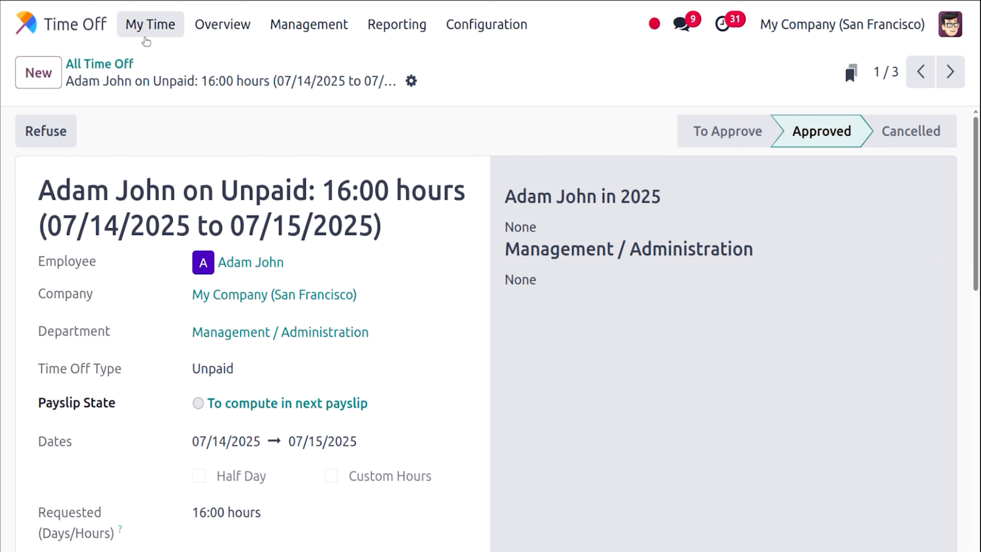
pyautogui.click(130, 63)
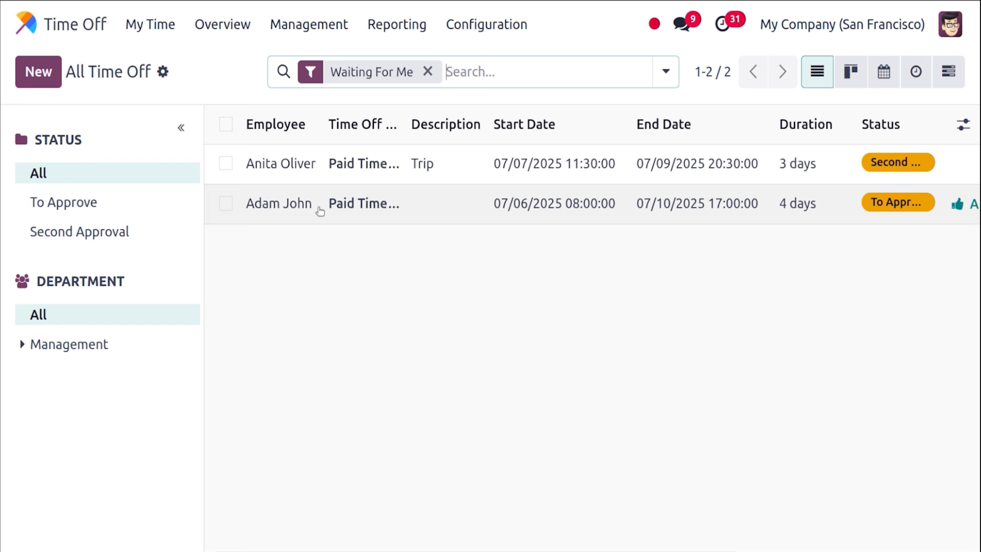
pyautogui.click(370, 209)
# Approve and validate the 4-day Paid Time Off request, then return to the home menu.
pyautogui.click(65, 133)
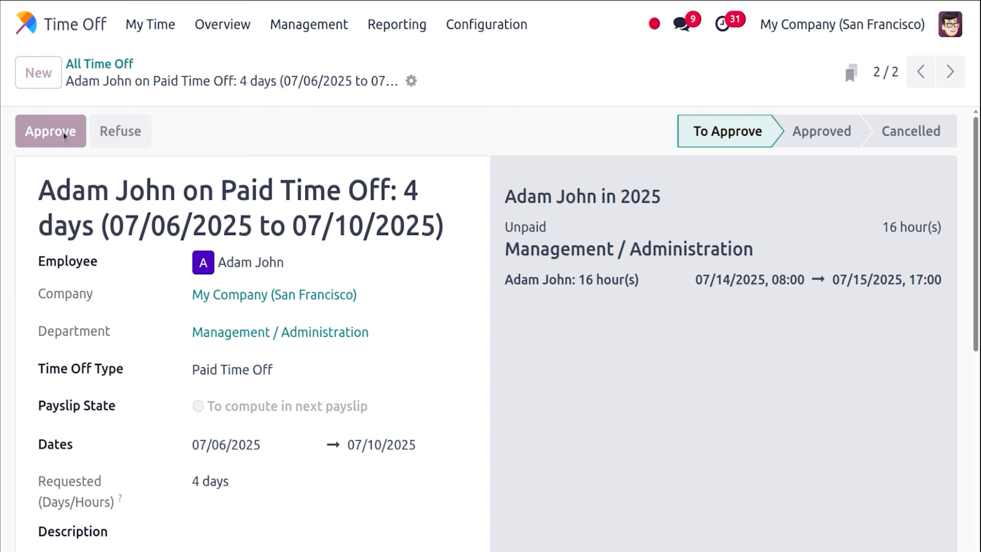
pyautogui.click(65, 134)
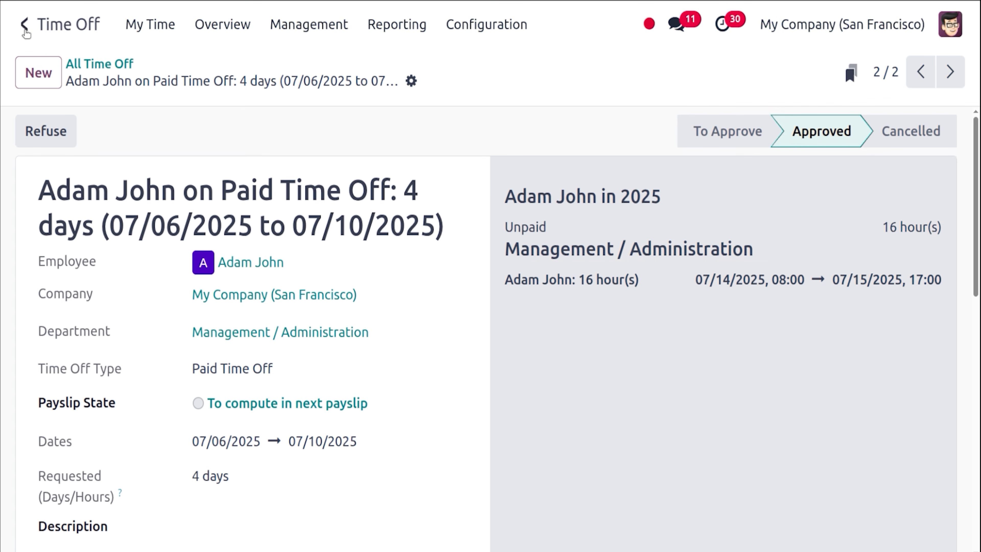
pyautogui.click(26, 26)
# Check the employee's Time Off dashboard in Employees, showing July 6–10 and 14–15 leaves booked.
pyautogui.write('em')
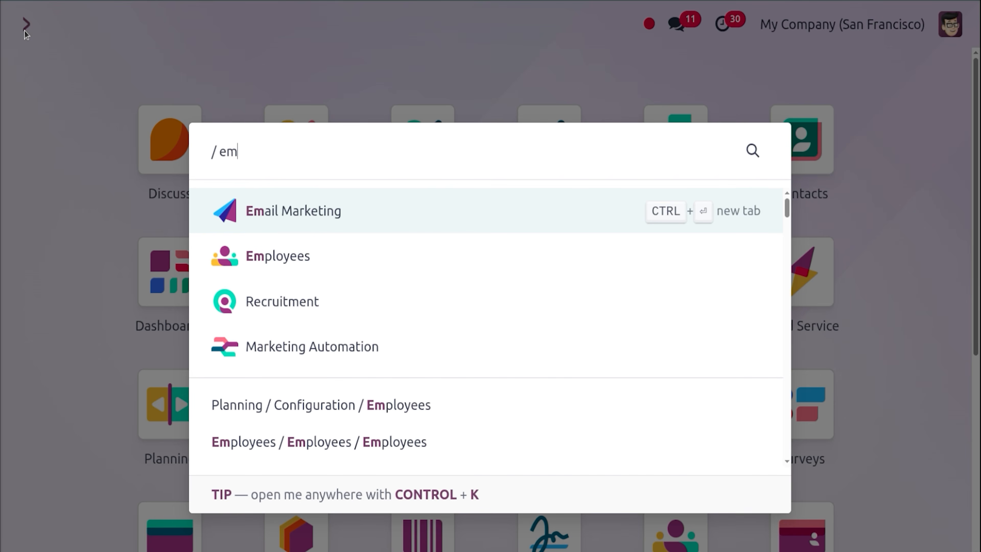
pyautogui.write('pl')
pyautogui.press('Return')
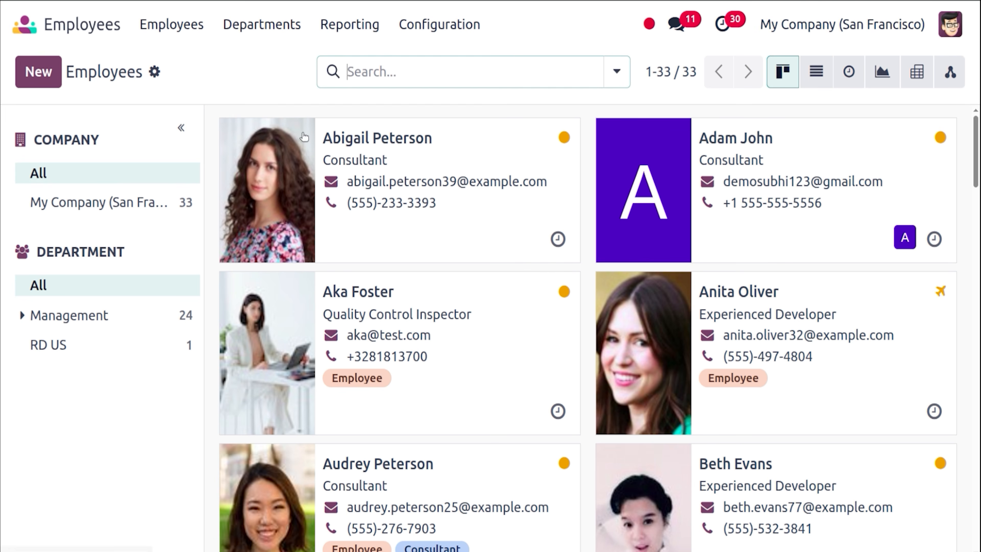
pyautogui.click(777, 224)
pyautogui.click(630, 78)
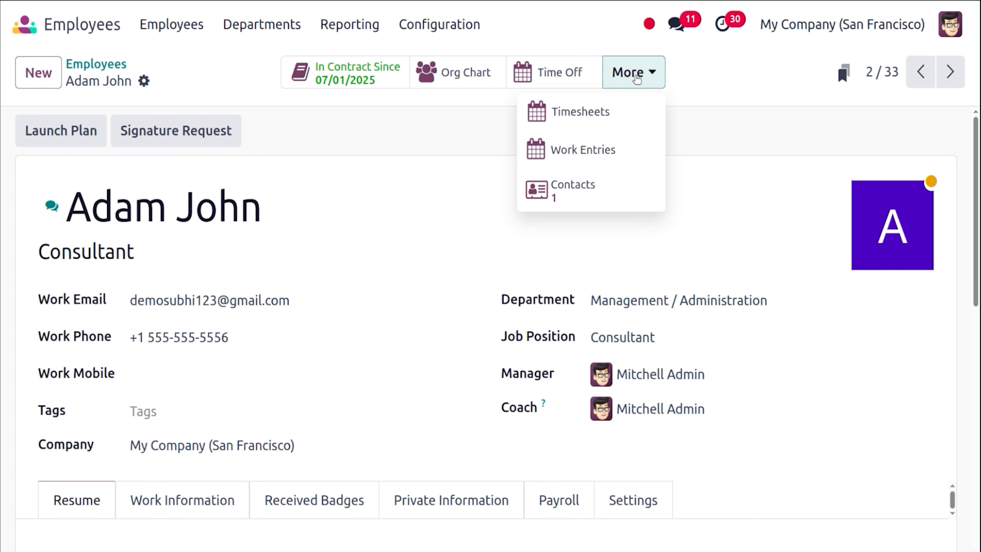
pyautogui.click(575, 74)
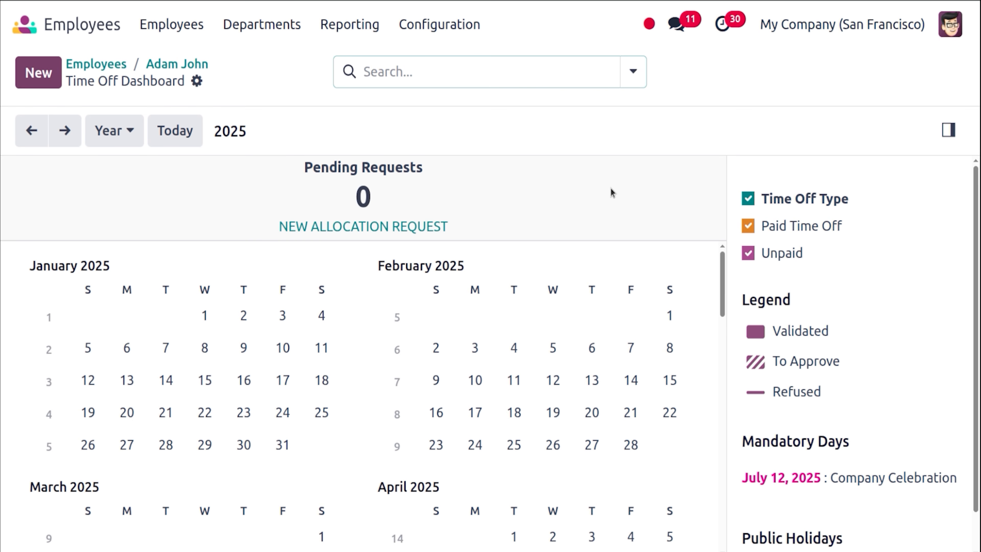
pyautogui.scroll(-1, 966, 270)
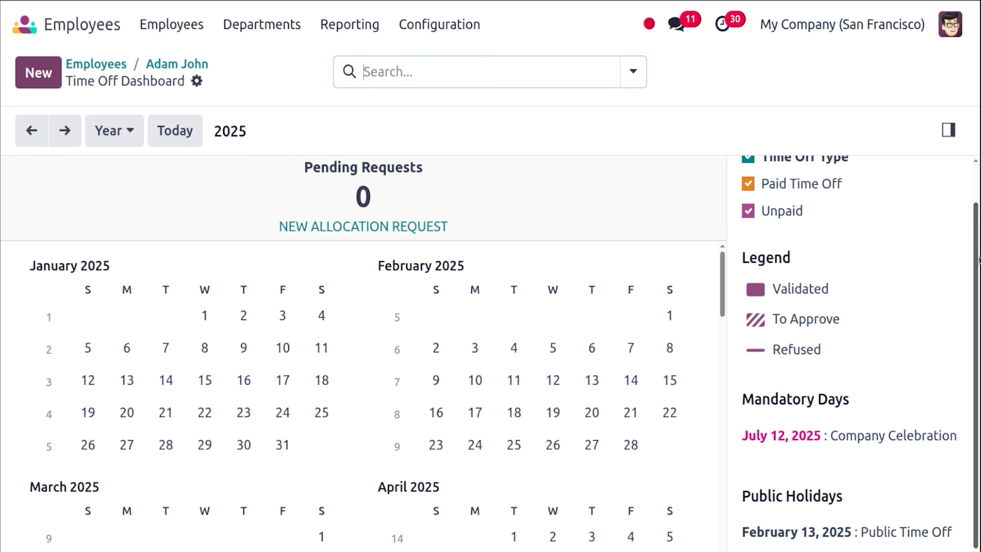
pyautogui.moveTo(724, 300); pyautogui.dragTo(716, 426)
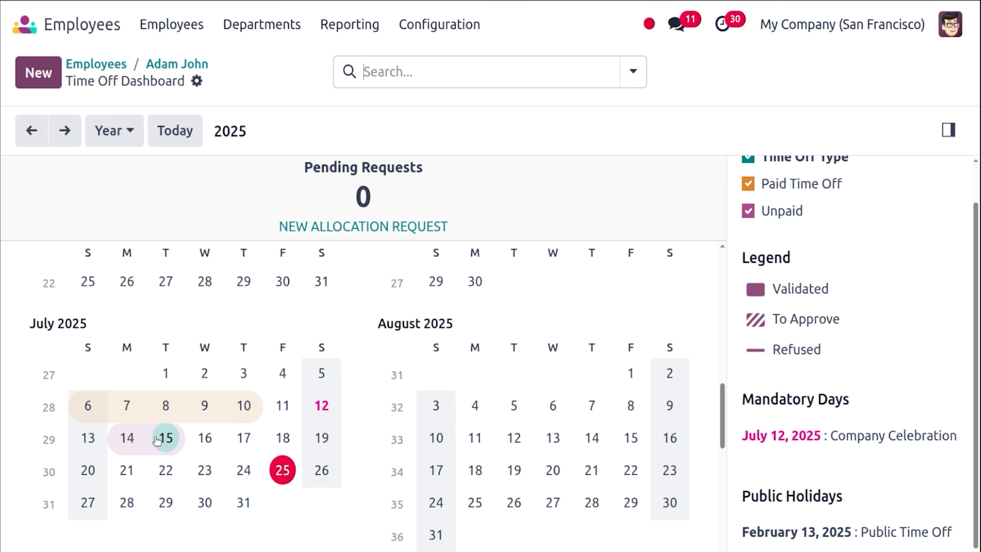
pyautogui.click(35, 29)
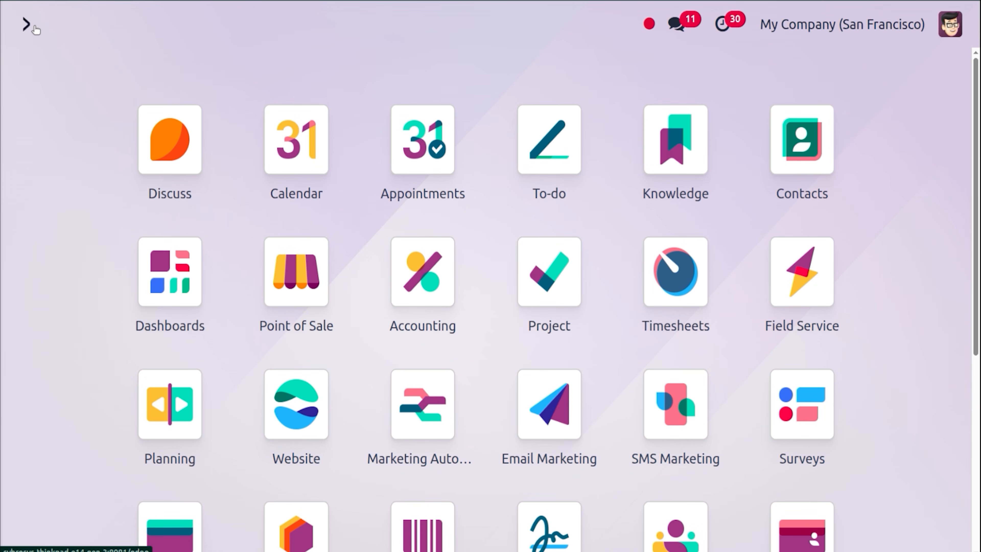
# Review Expenses > Configuration > Settings, with receipt digitization and Reimburse in Payslip enabled.
pyautogui.write('ex')
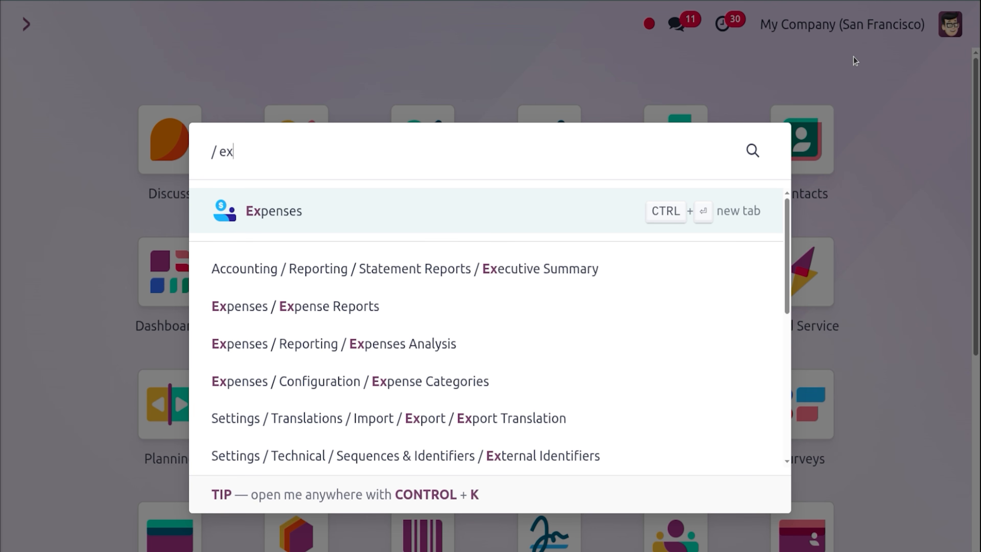
pyautogui.click(540, 200)
pyautogui.click(483, 32)
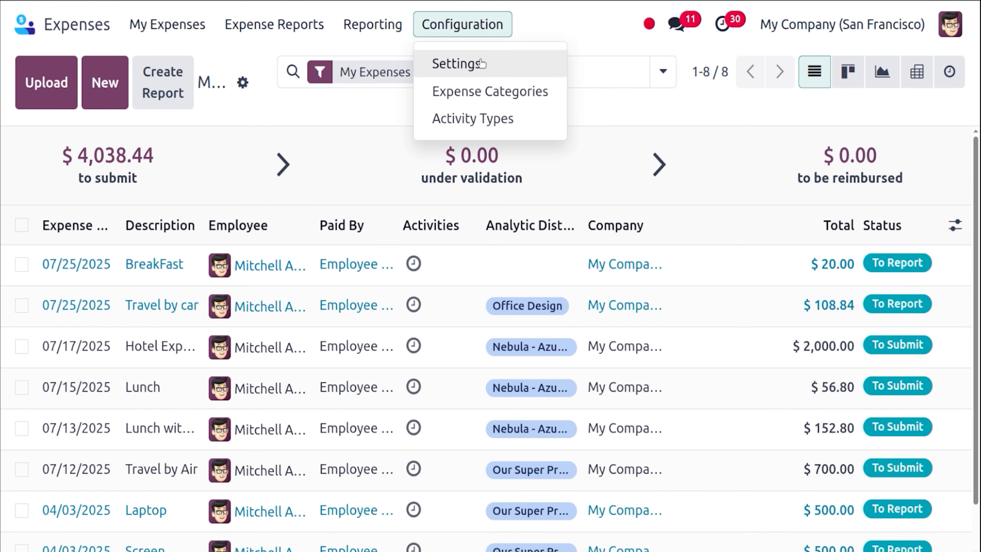
pyautogui.click(481, 63)
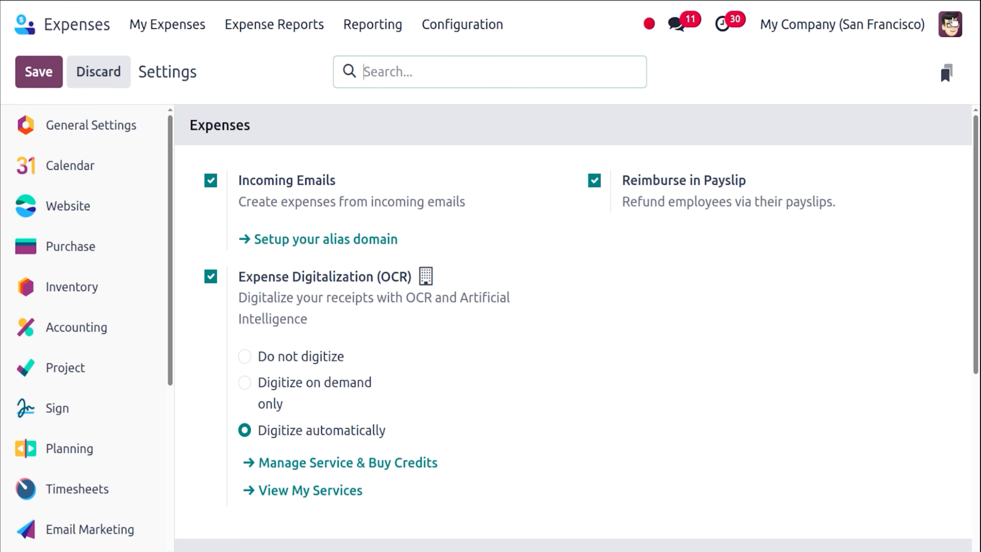
pyautogui.click(950, 24)
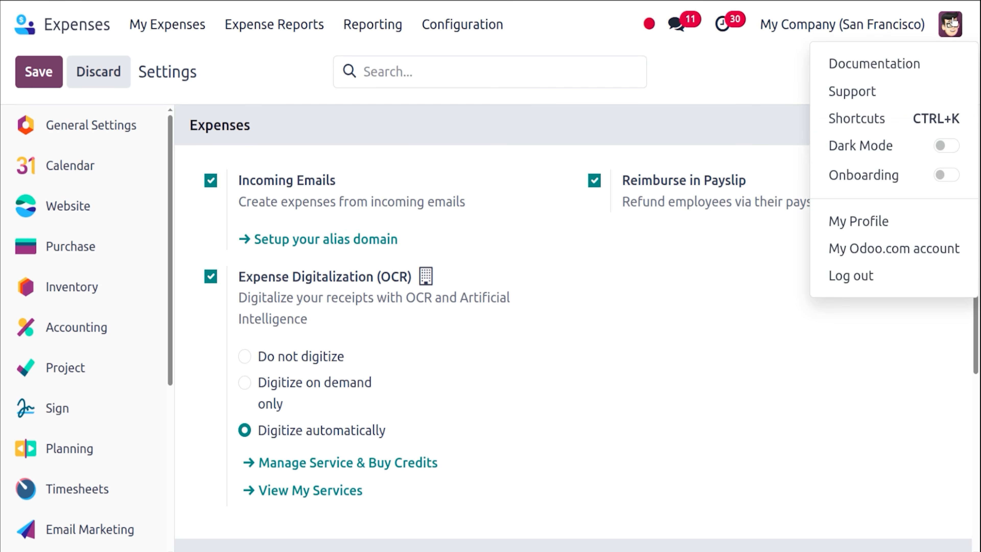
# Sign out and log back in with the employee's account and password.
pyautogui.click(864, 277)
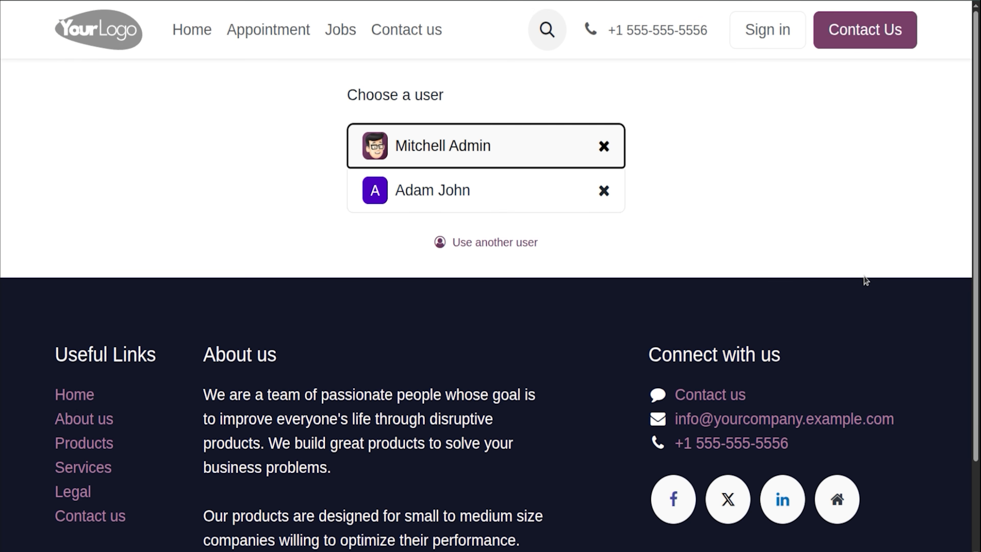
pyautogui.click(513, 205)
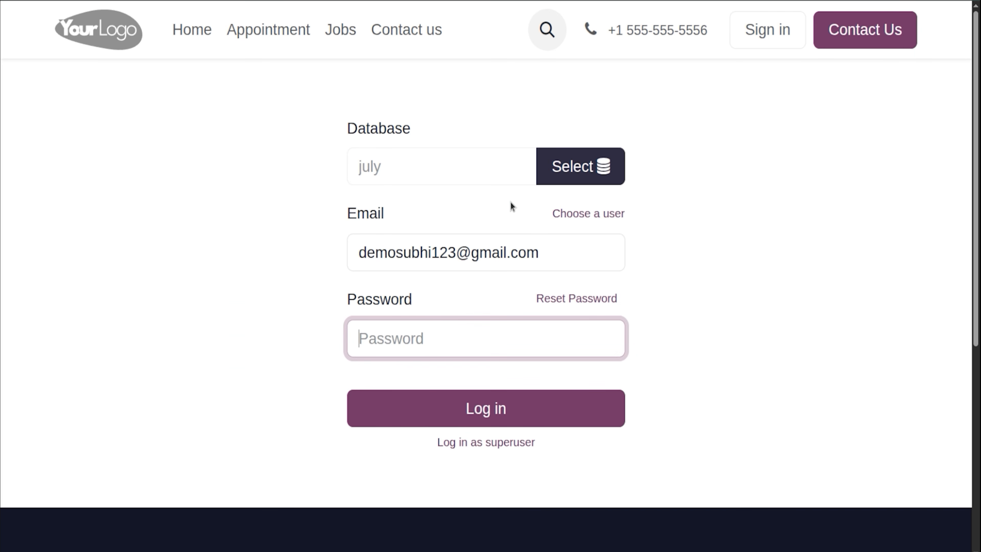
pyautogui.write('••')
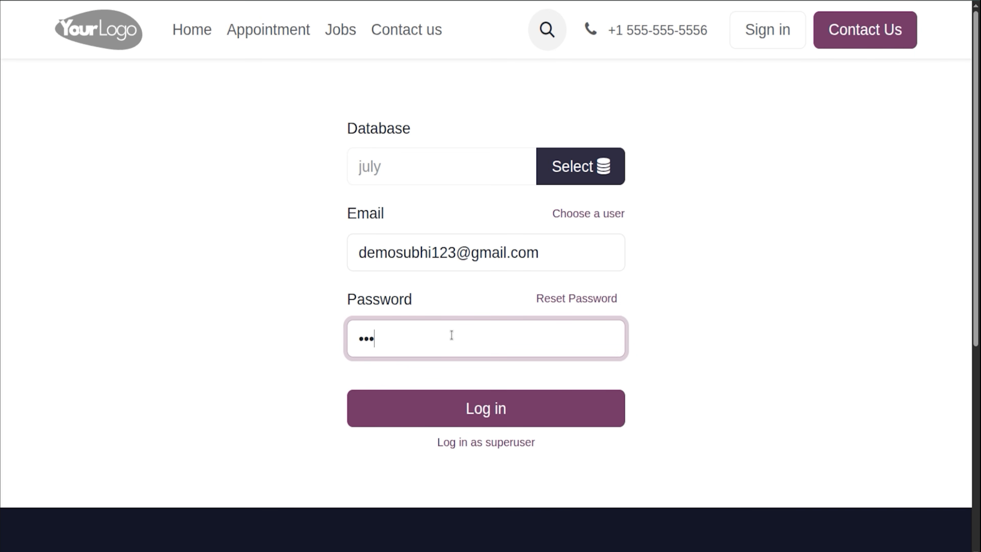
pyautogui.write('•••')
pyautogui.press('Return')
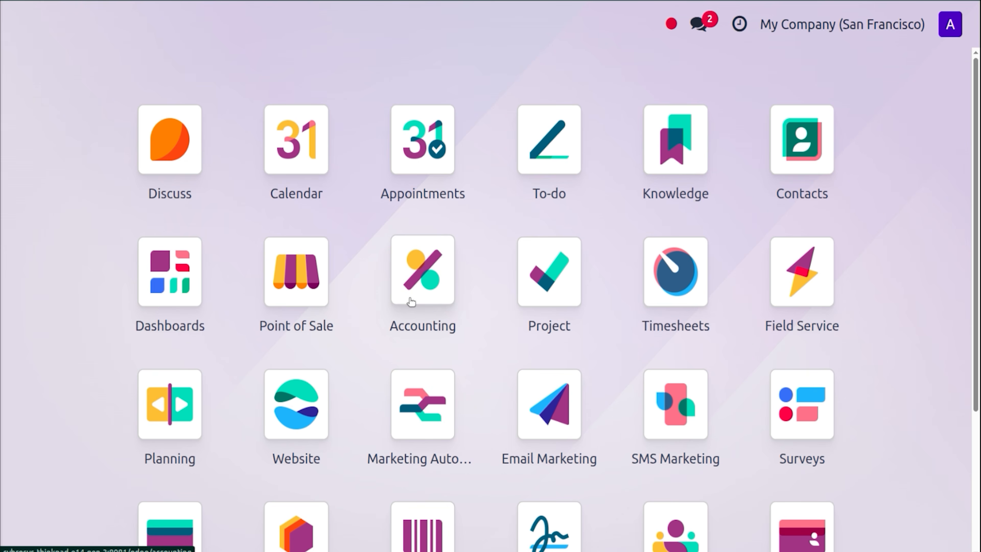
pyautogui.write('e')
pyautogui.press('Escape')
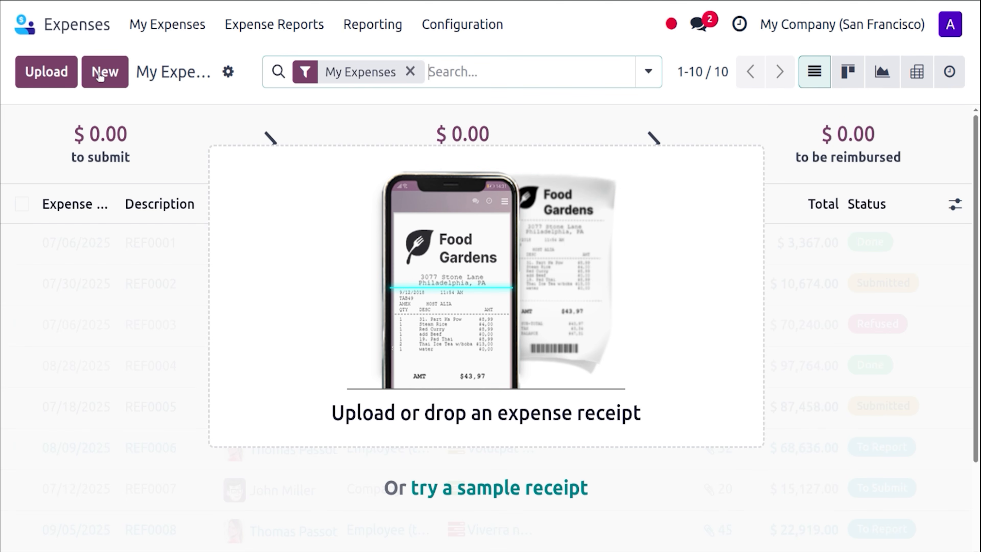
# Start a new 'Expense' in category [EXP_GEN] Expenses with the 15% tax removed.
pyautogui.click(91, 74)
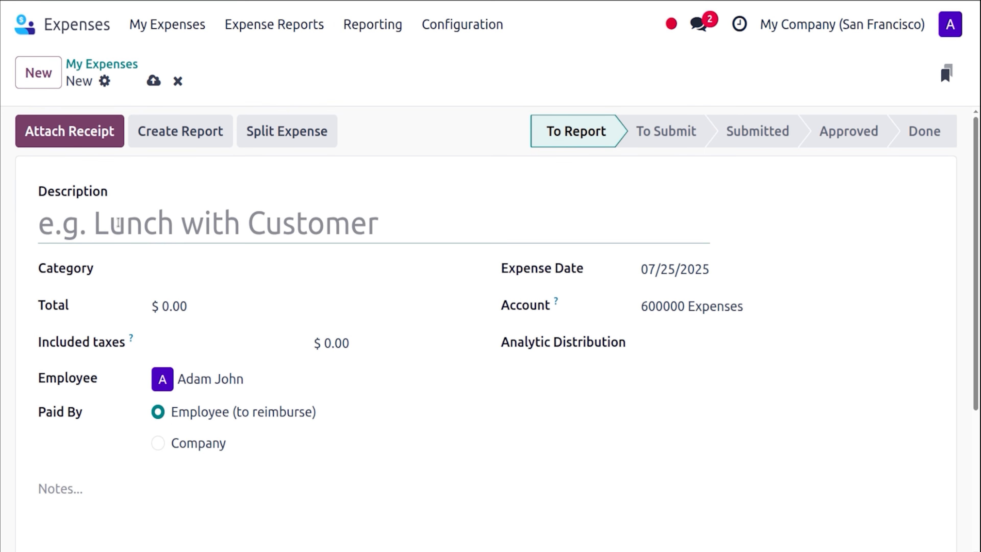
pyautogui.write('Expense')
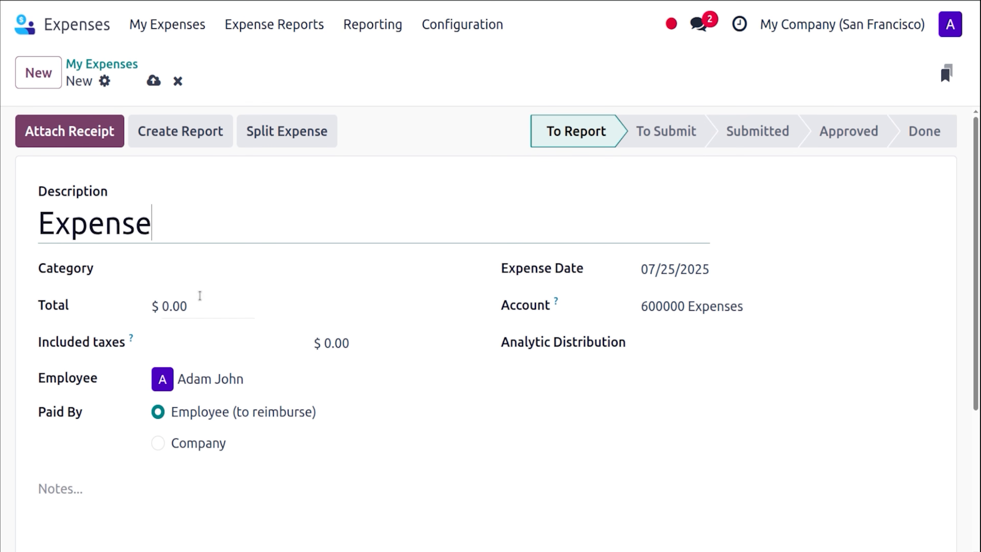
pyautogui.click(224, 269)
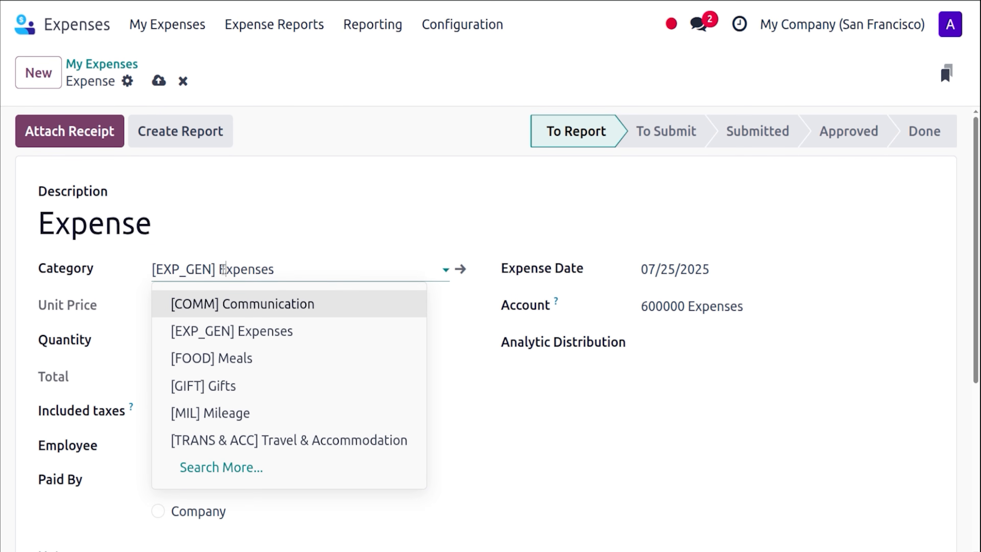
pyautogui.click(223, 269)
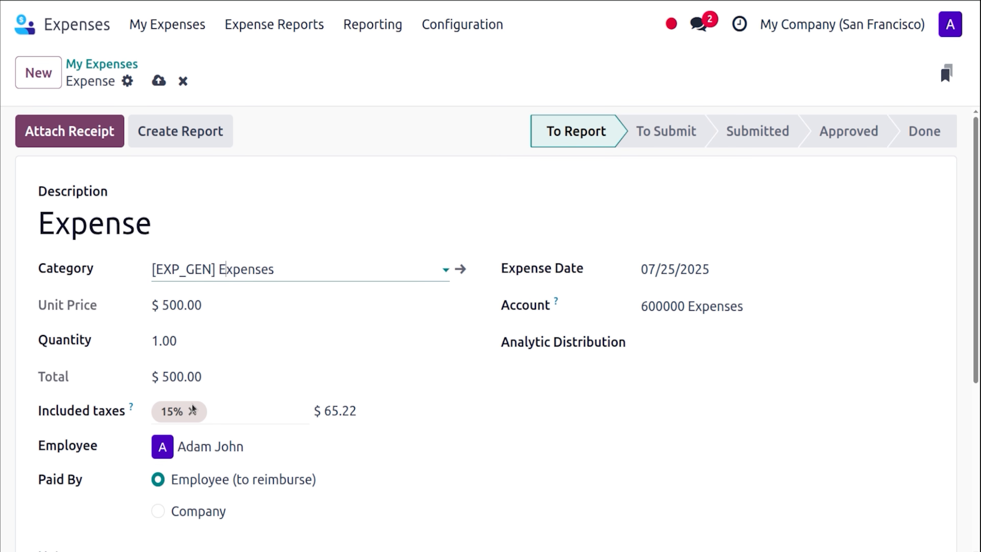
pyautogui.click(192, 412)
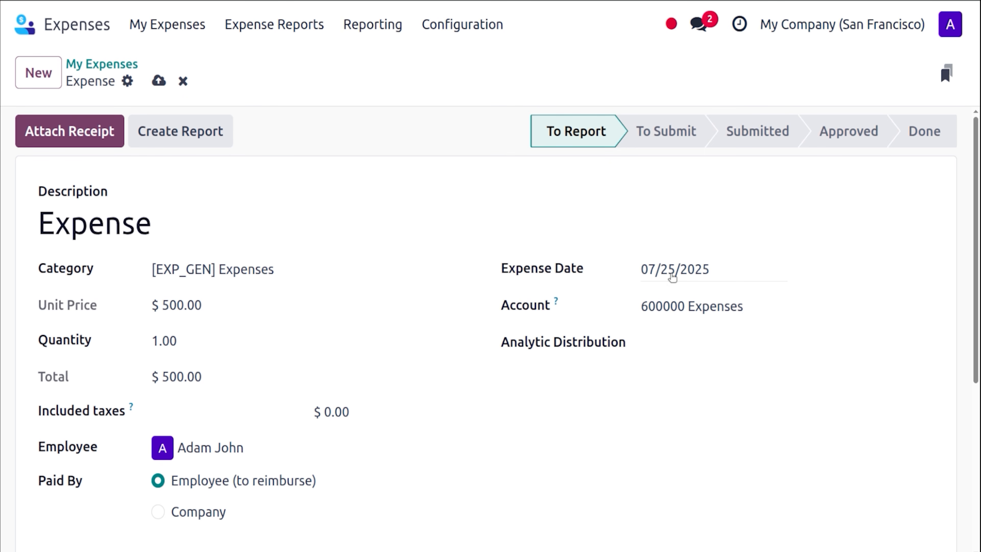
# Date the $500 expense 07/02/2025 and create an expense report from it.
pyautogui.click(685, 273)
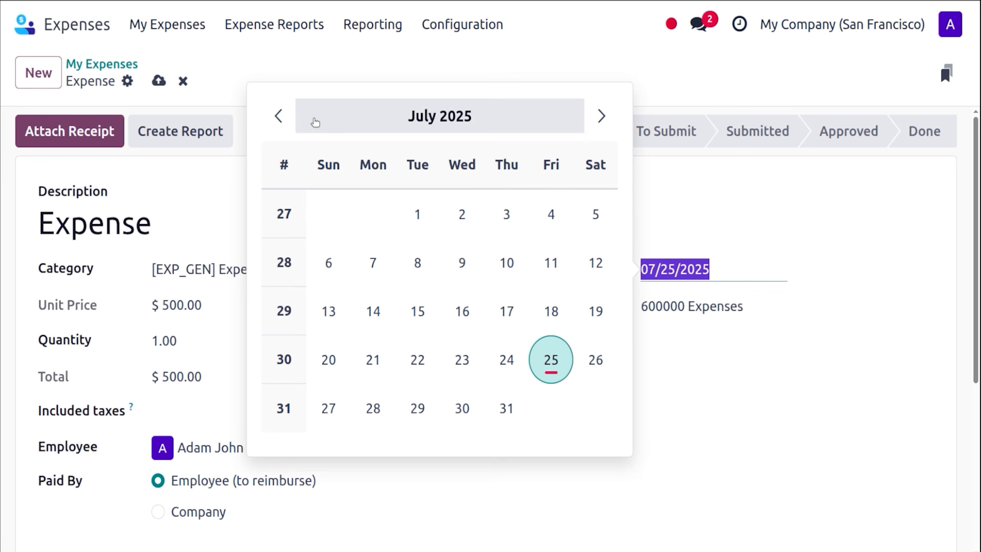
pyautogui.click(279, 115)
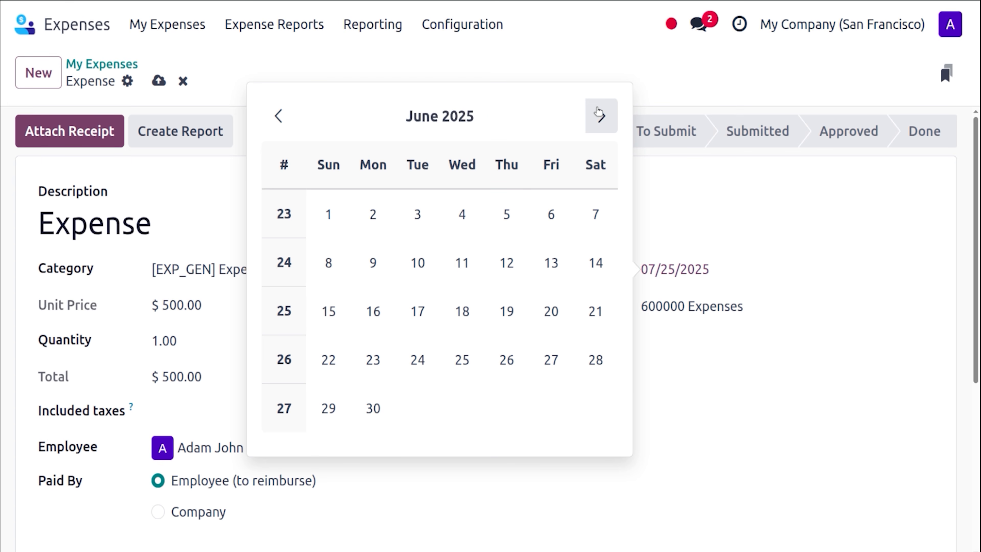
pyautogui.click(600, 115)
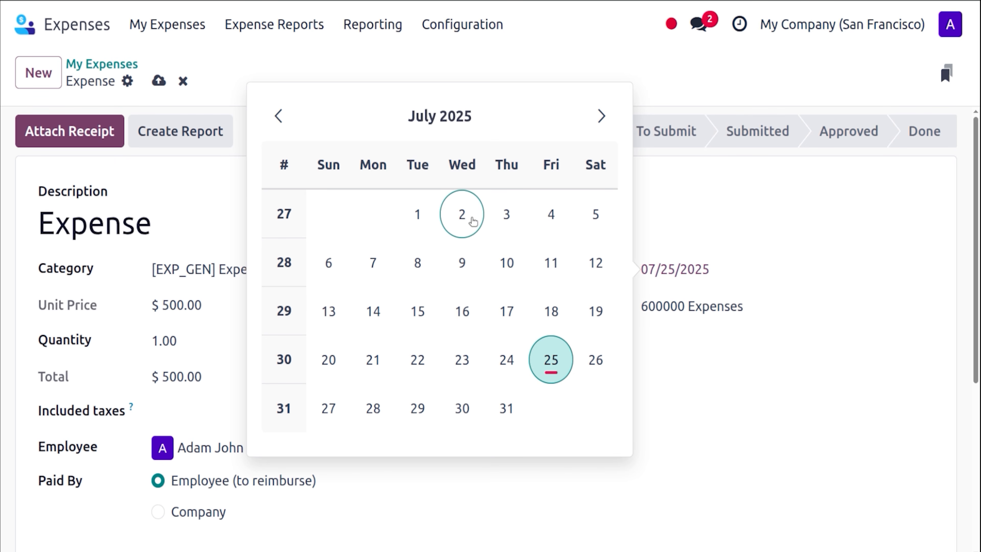
pyautogui.click(472, 221)
pyautogui.click(667, 209)
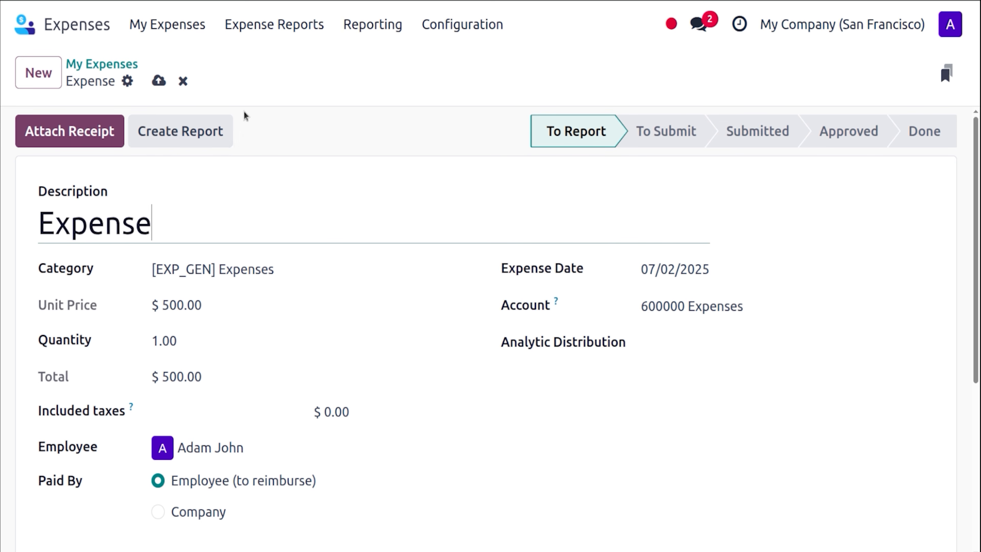
pyautogui.click(201, 131)
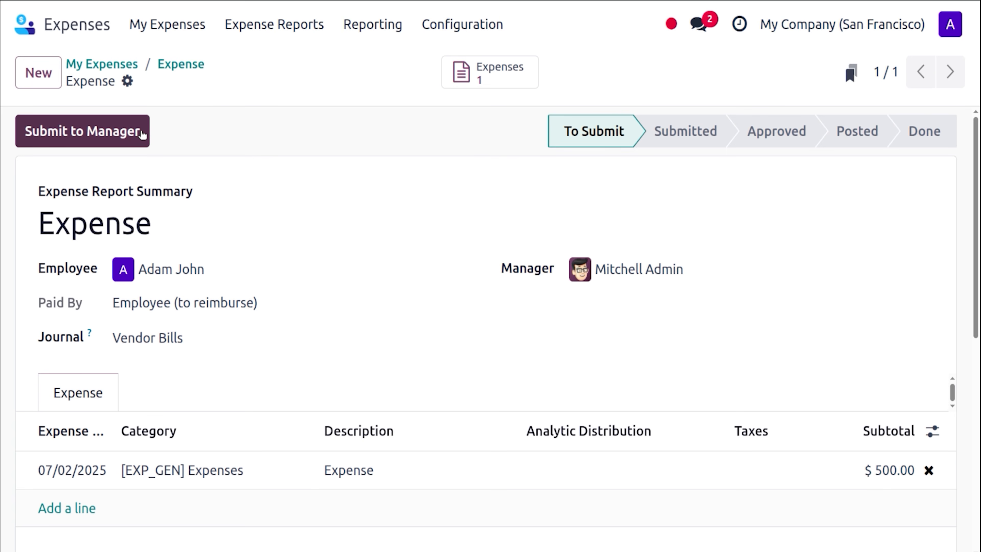
# Submit the $500.00 expense report to the manager and sign out of the employee account.
pyautogui.click(142, 133)
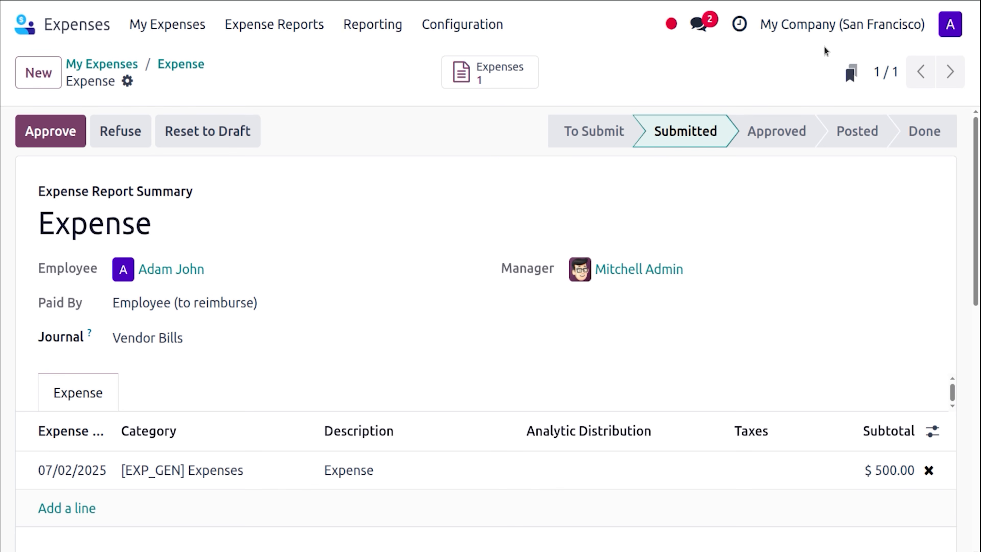
pyautogui.click(953, 28)
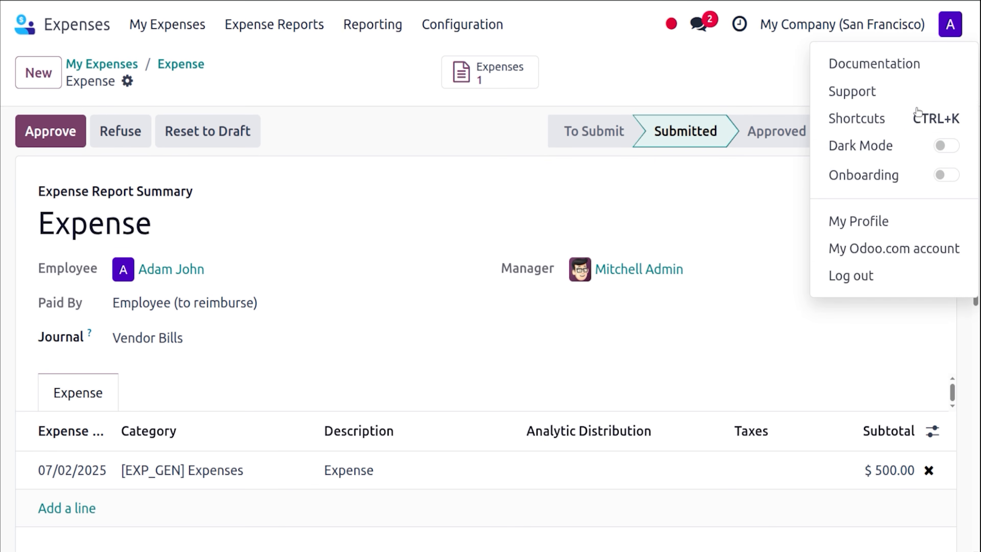
pyautogui.click(874, 276)
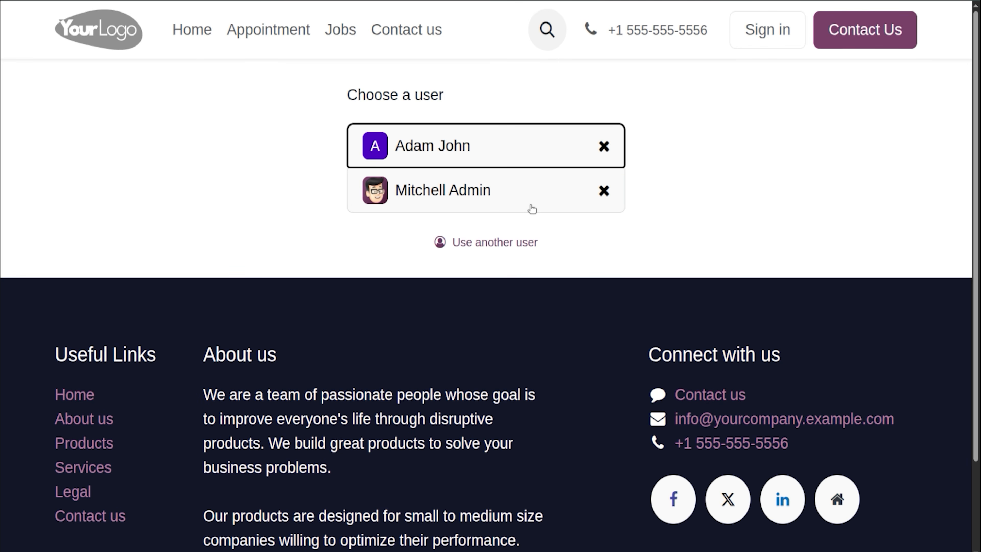
# Sign back in as administrator with the account password and open the Expenses app.
pyautogui.click(531, 209)
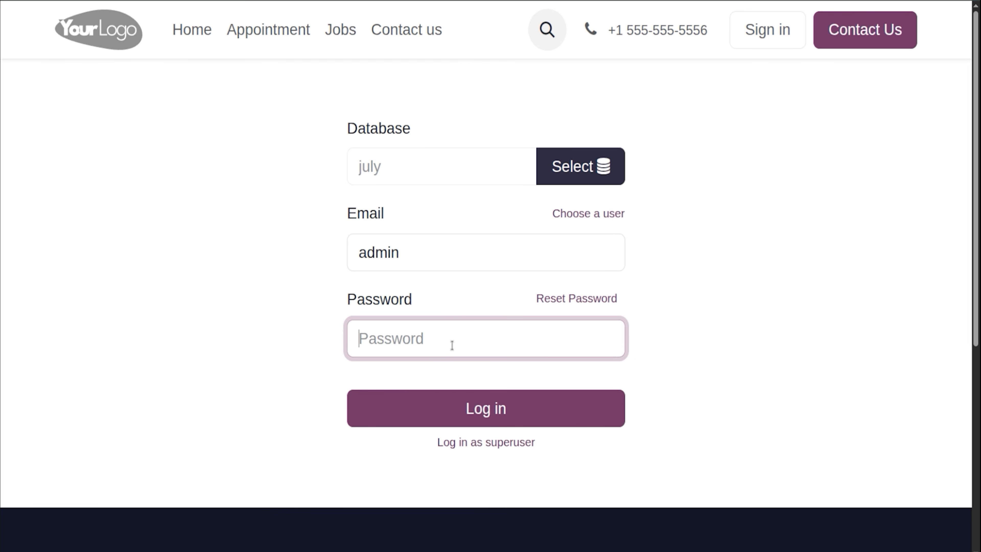
pyautogui.write('admin')
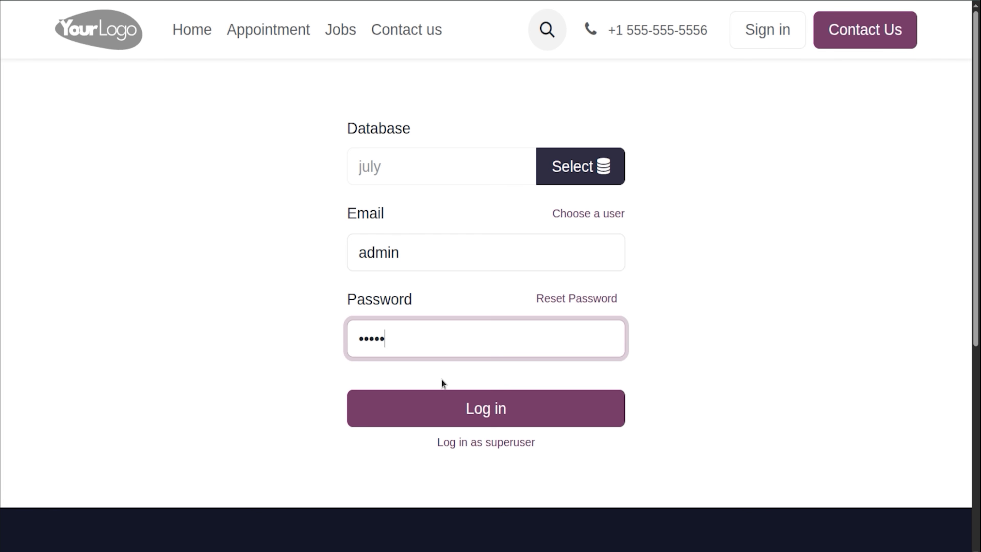
pyautogui.click(443, 400)
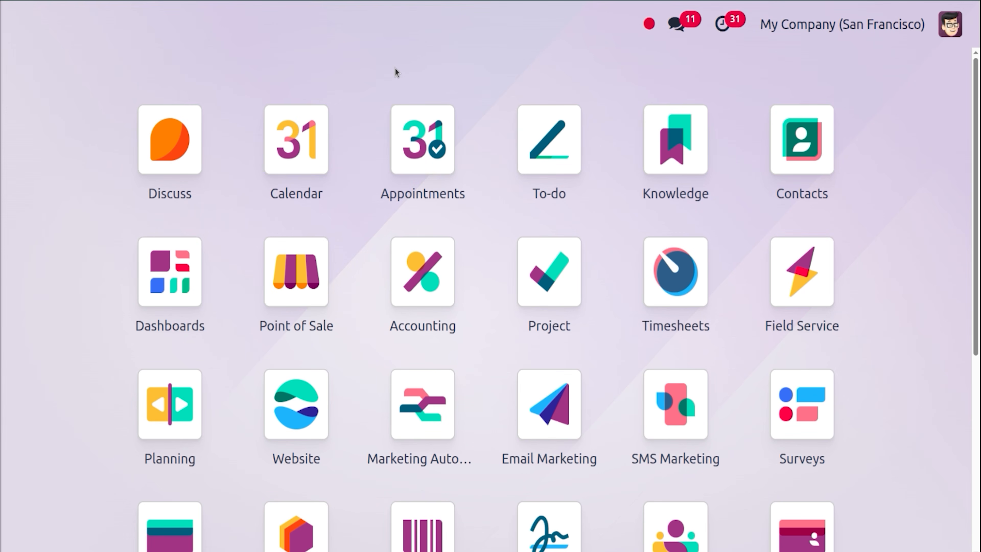
pyautogui.write('ex')
pyautogui.press('Return')
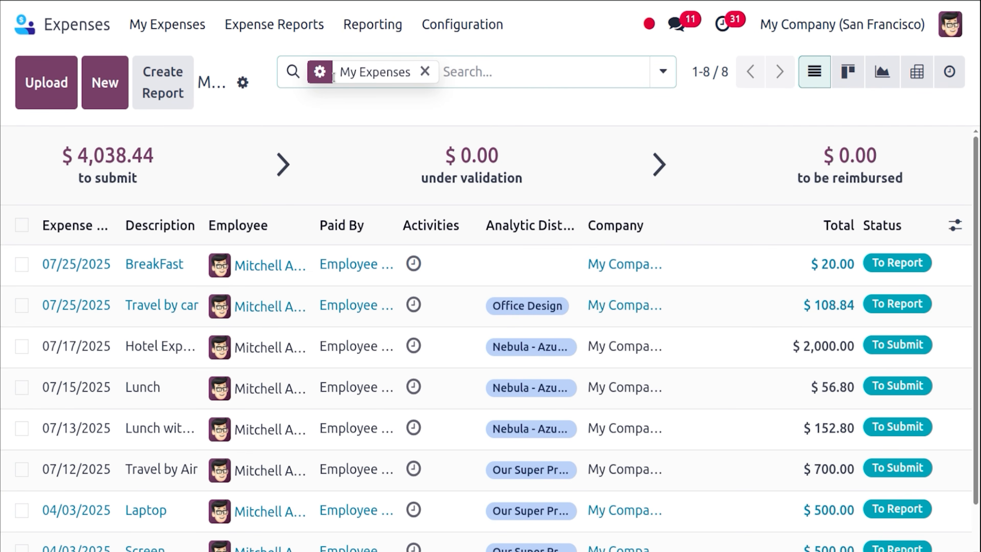
# Approve the employee's submitted $500.00 'Expense' report from the All Reports list.
pyautogui.click(251, 26)
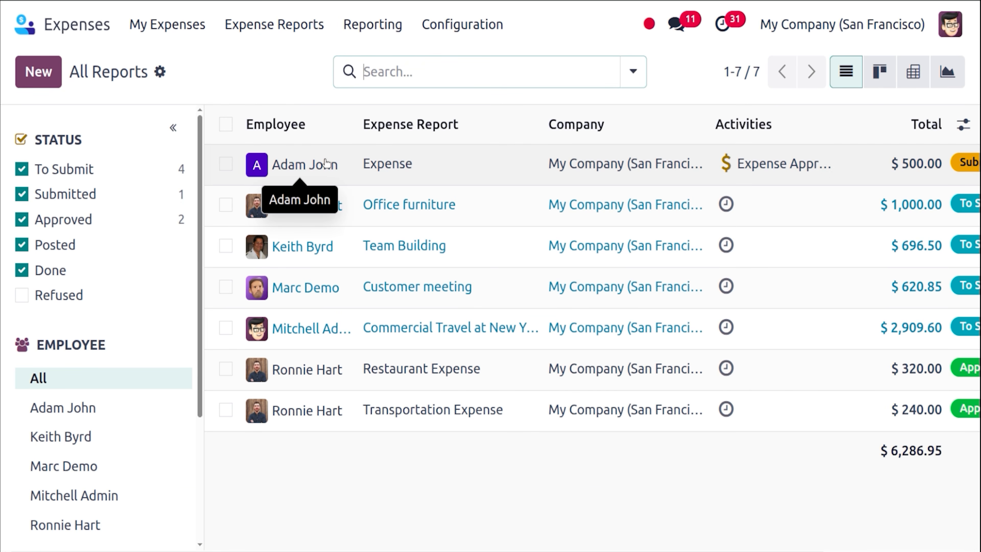
pyautogui.hscroll(3, 491, 329)
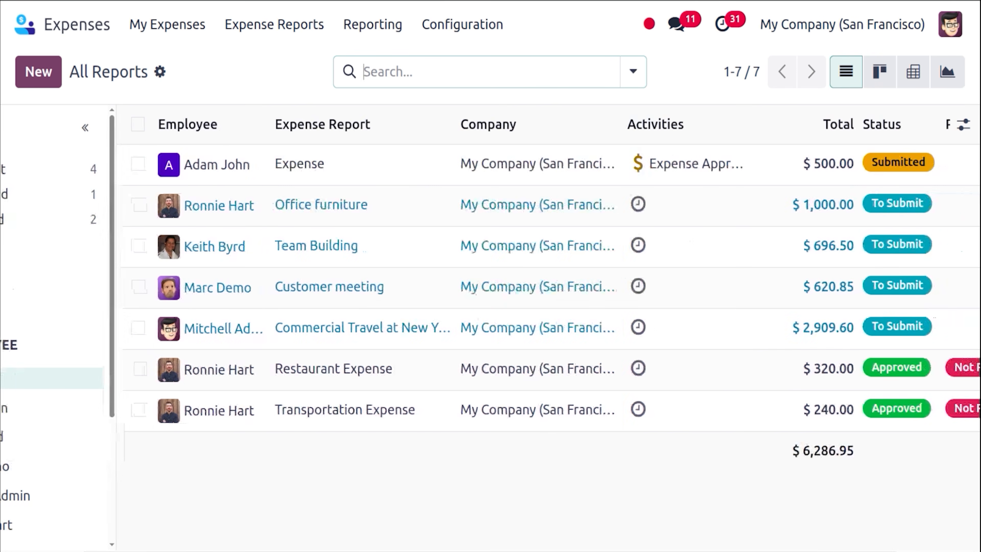
pyautogui.click(331, 182)
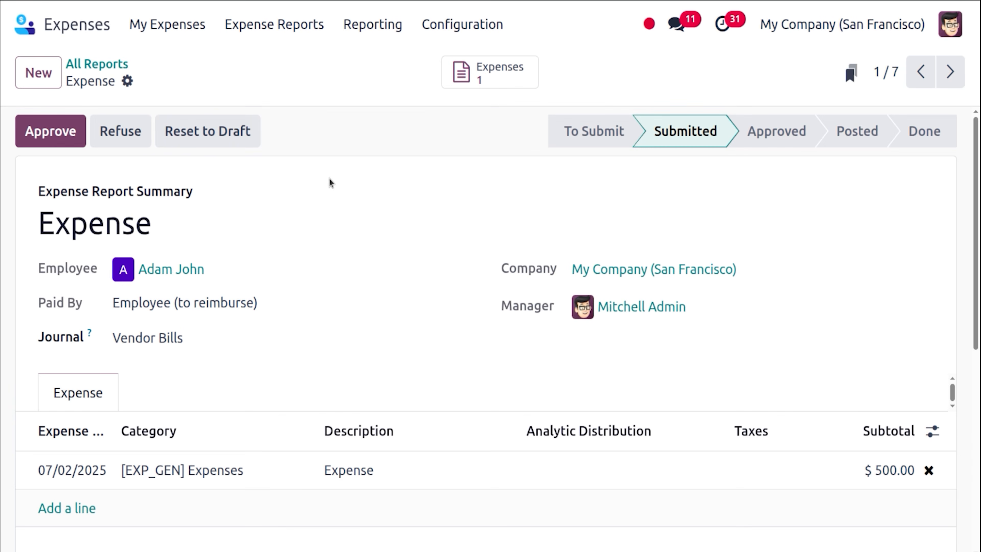
pyautogui.click(59, 128)
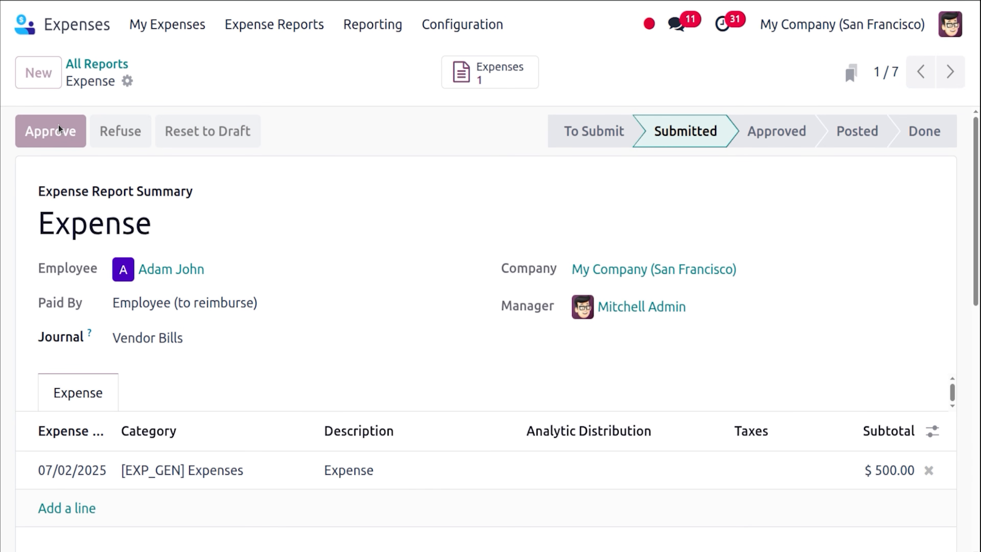
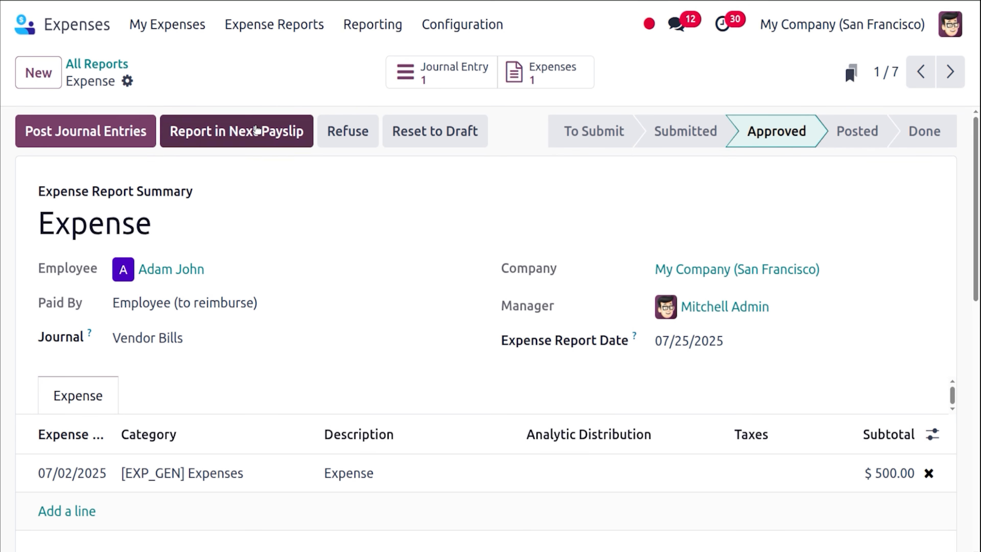
# Report the approved $500.00 expense in the employee's next payslip.
pyautogui.click(256, 131)
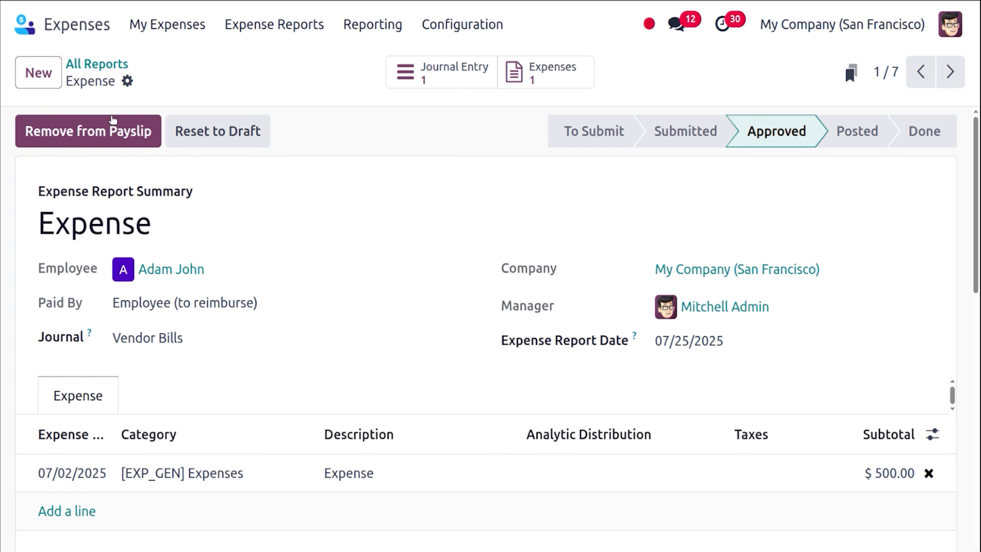
pyautogui.click(26, 25)
# Open Payroll, check its settings, then list the salary structures grouped by structure type.
pyautogui.write('payl')
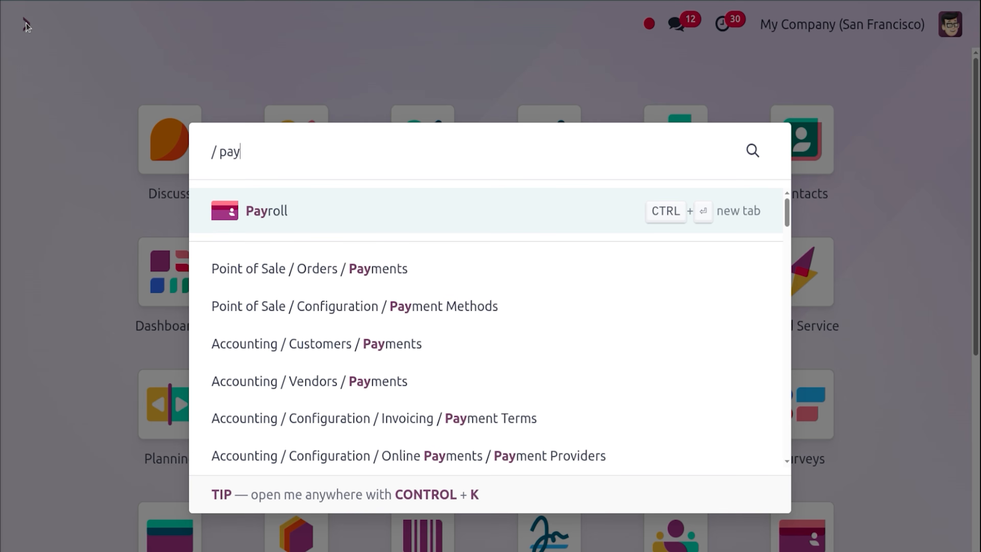
pyautogui.press('Return')
pyautogui.click(529, 35)
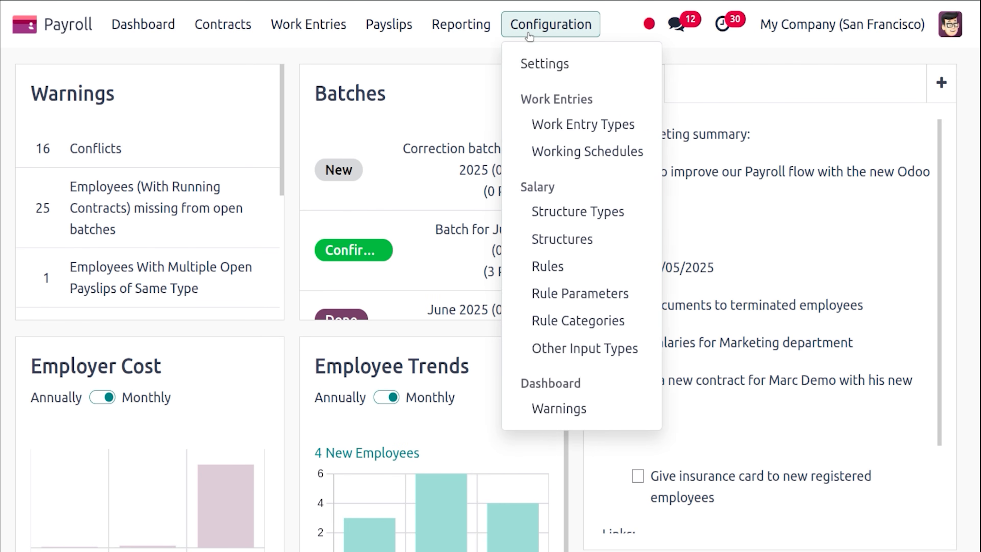
pyautogui.click(537, 66)
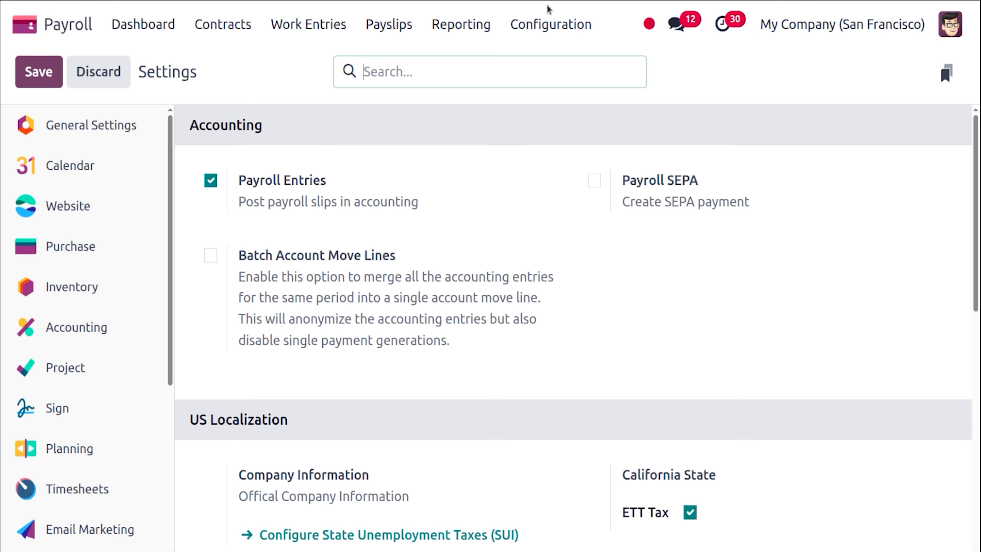
pyautogui.click(540, 25)
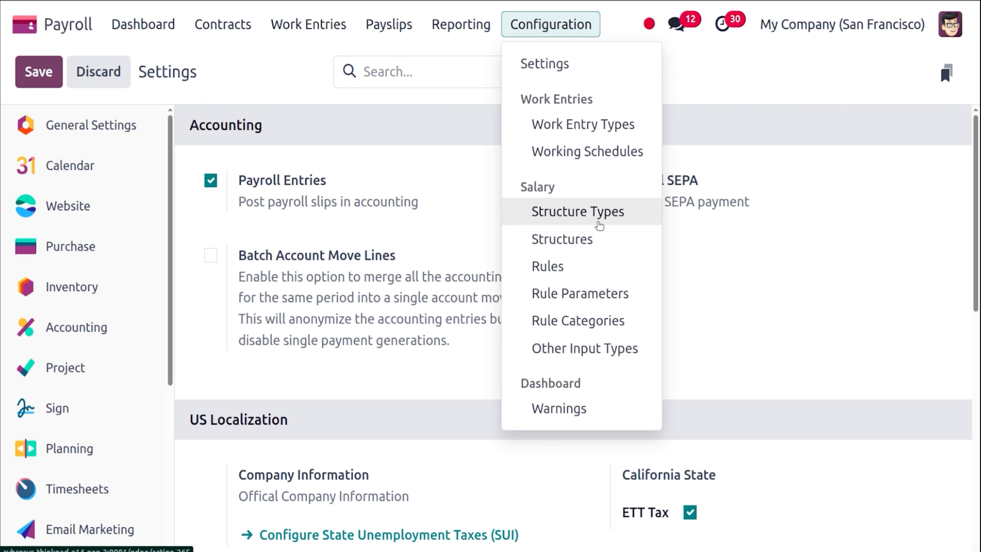
pyautogui.click(593, 241)
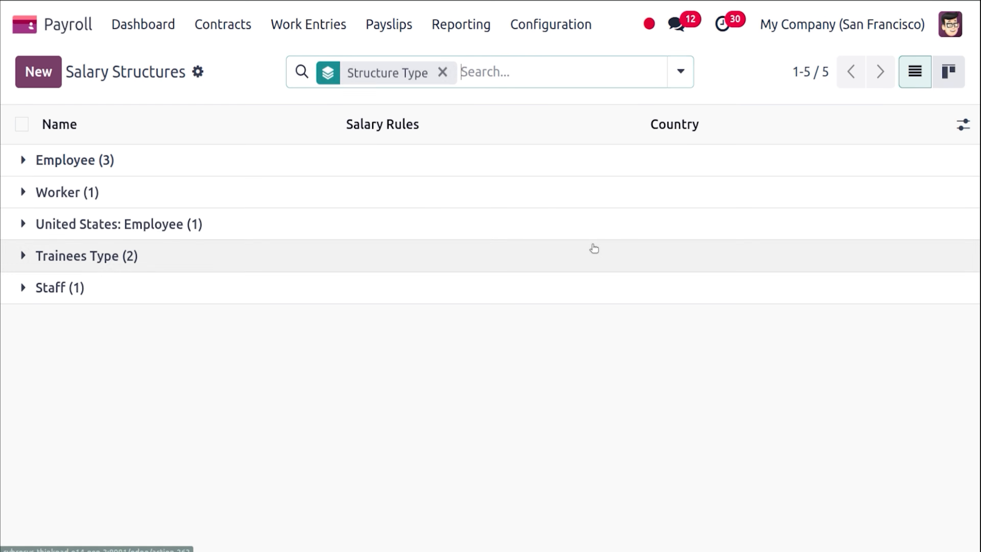
# Verify the Employee structure's Net Salary rule debits 630000 Salary Expenses and credits 230000 Salary Payable.
pyautogui.click(244, 175)
pyautogui.click(165, 274)
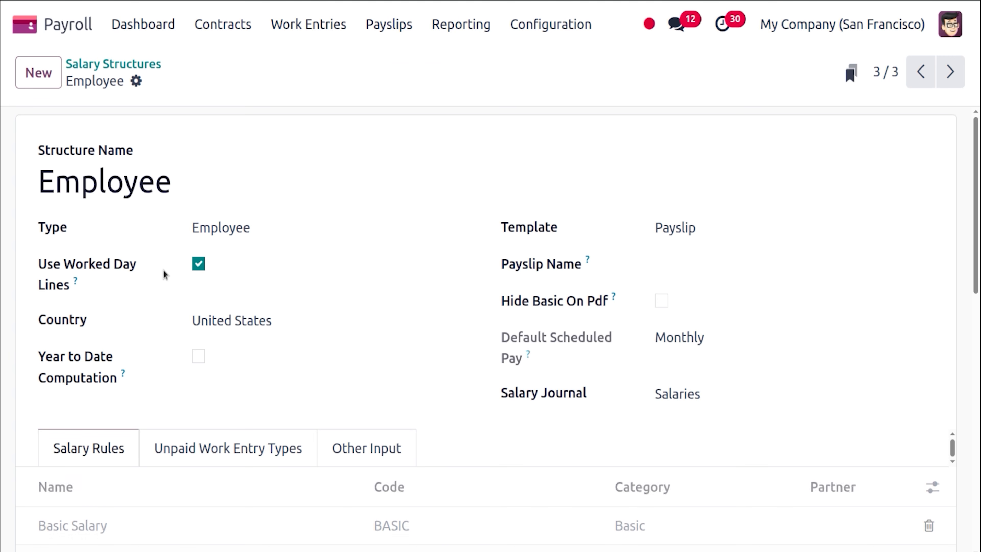
pyautogui.moveTo(978, 263); pyautogui.dragTo(979, 518)
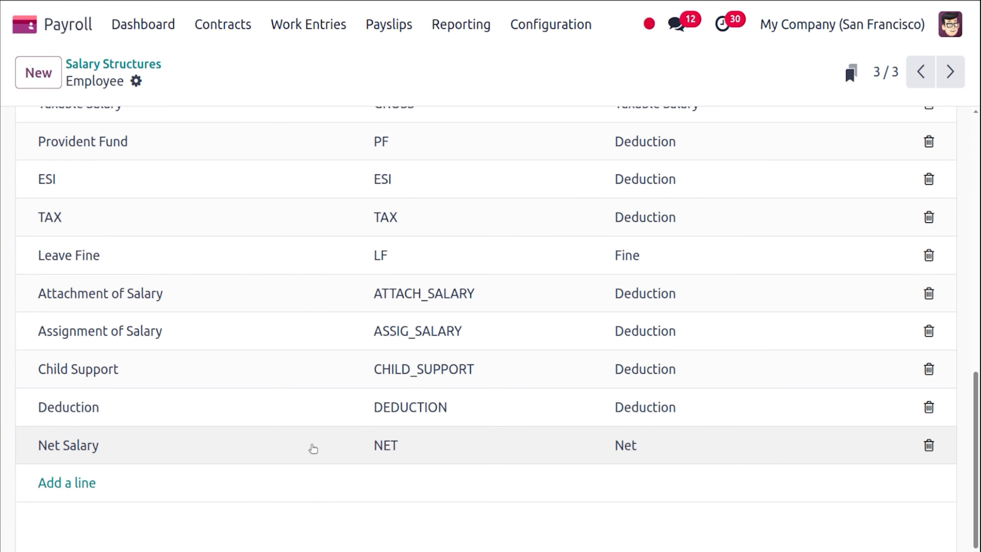
pyautogui.click(313, 448)
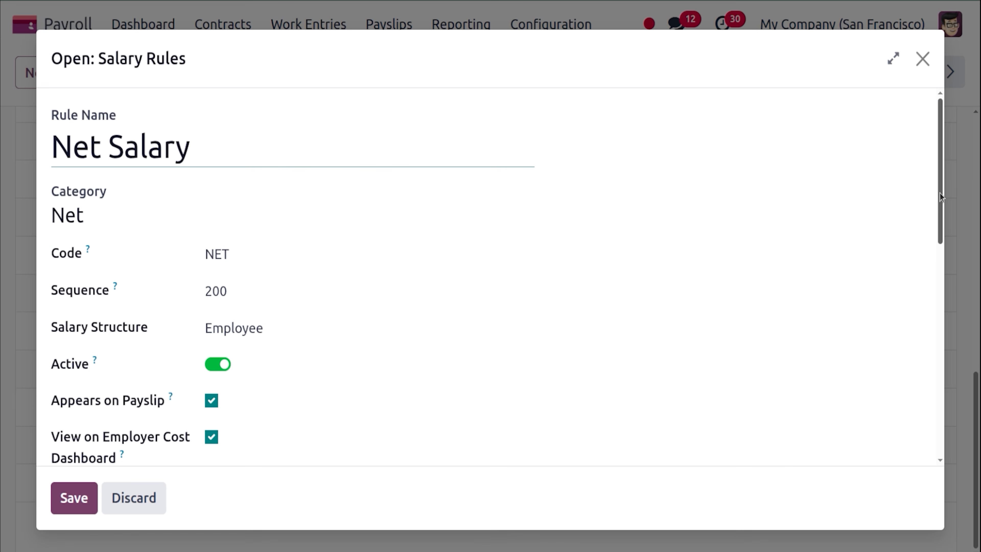
pyautogui.moveTo(941, 197); pyautogui.dragTo(932, 360)
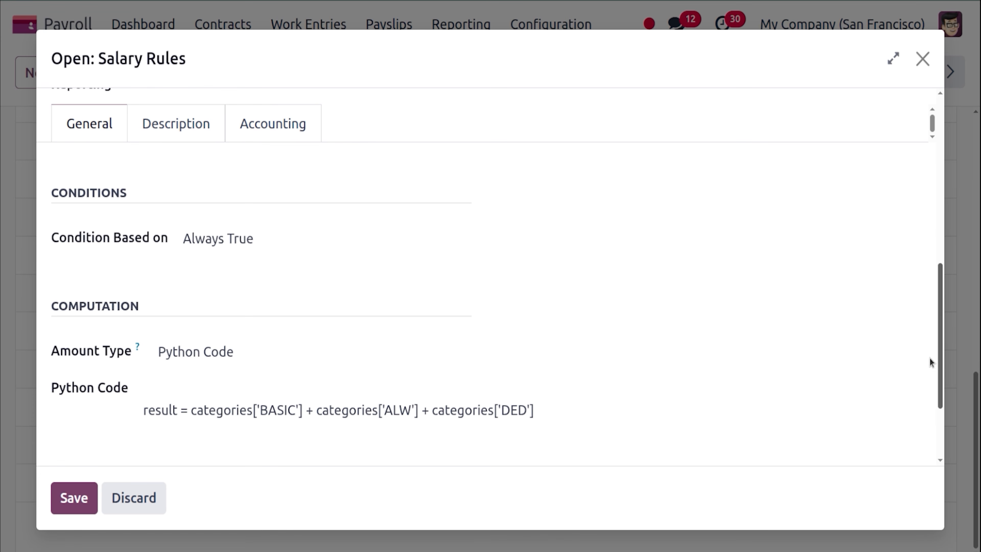
pyautogui.click(265, 137)
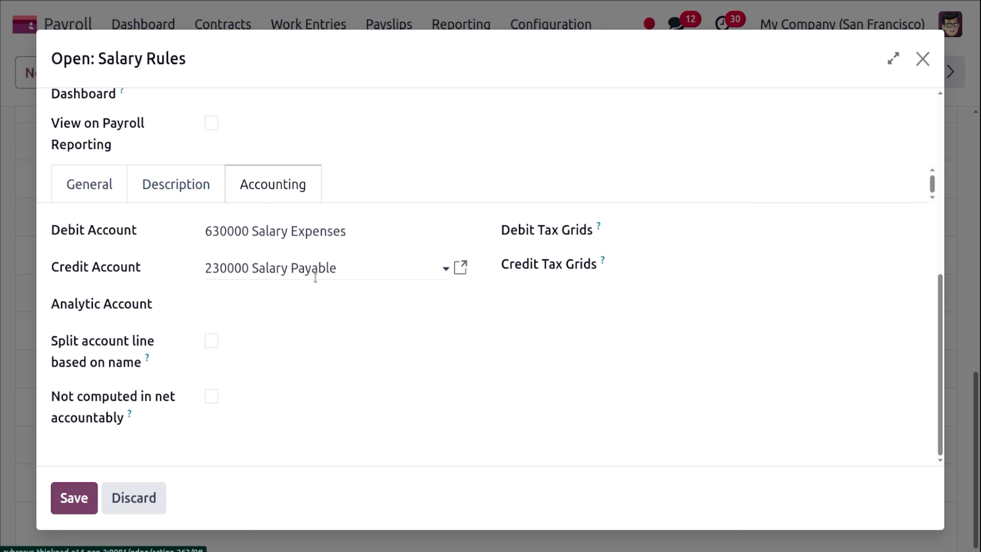
pyautogui.click(86, 490)
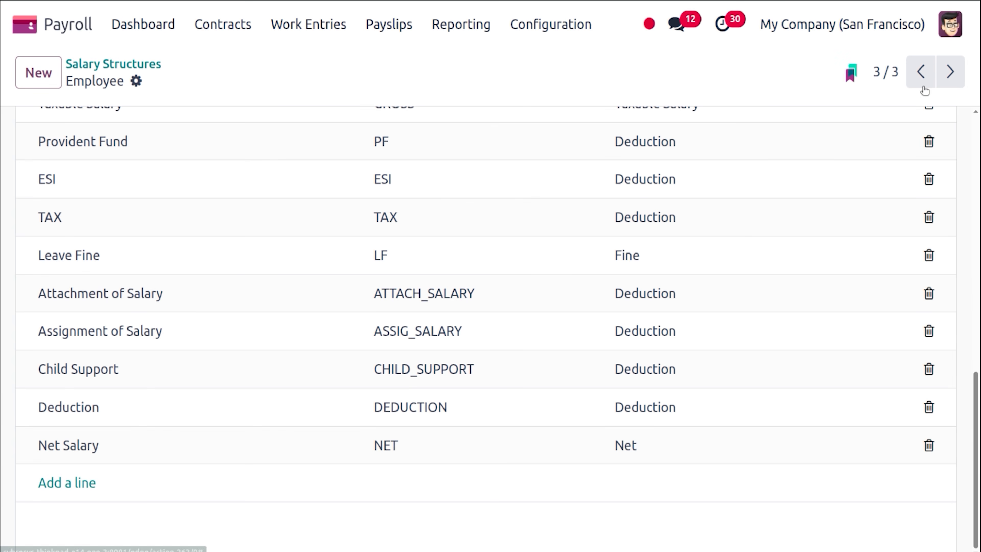
pyautogui.scroll(15, 979, 402)
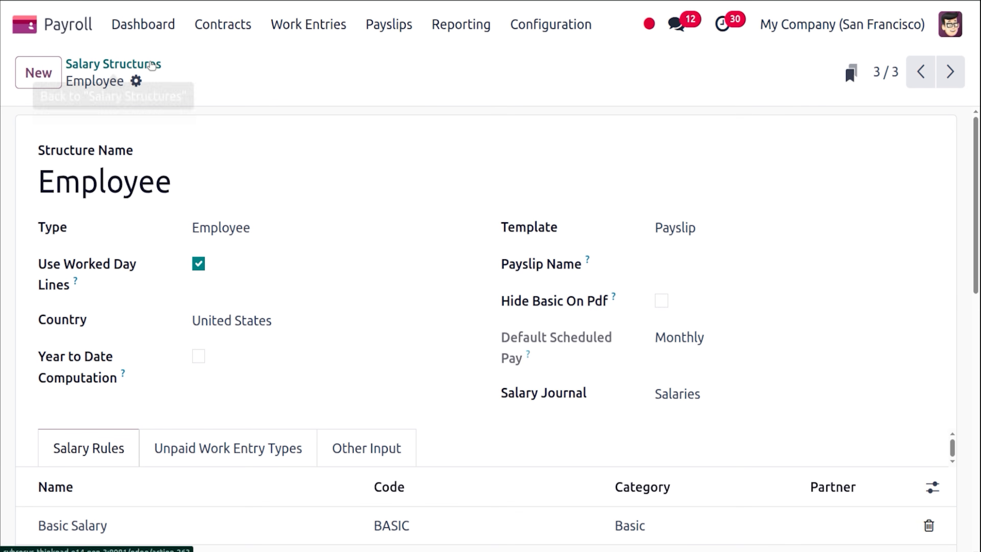
pyautogui.click(154, 64)
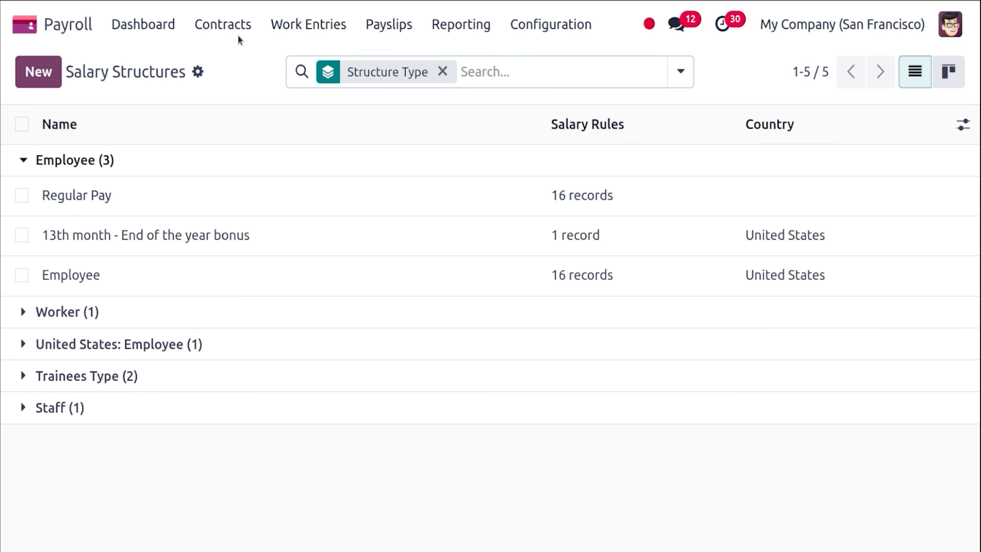
# Review the To Pay payslips, then open the Salary Attachments list.
pyautogui.click(388, 34)
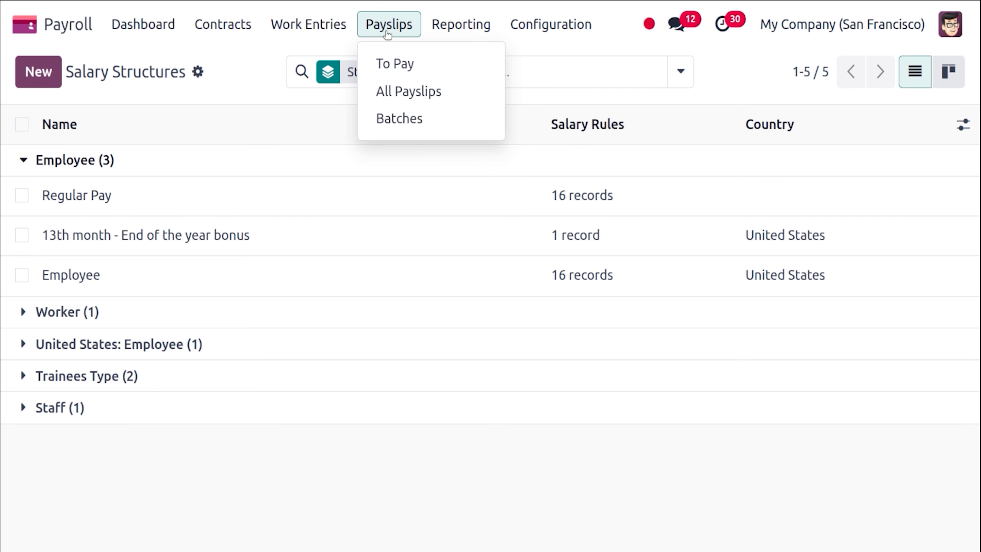
pyautogui.click(394, 63)
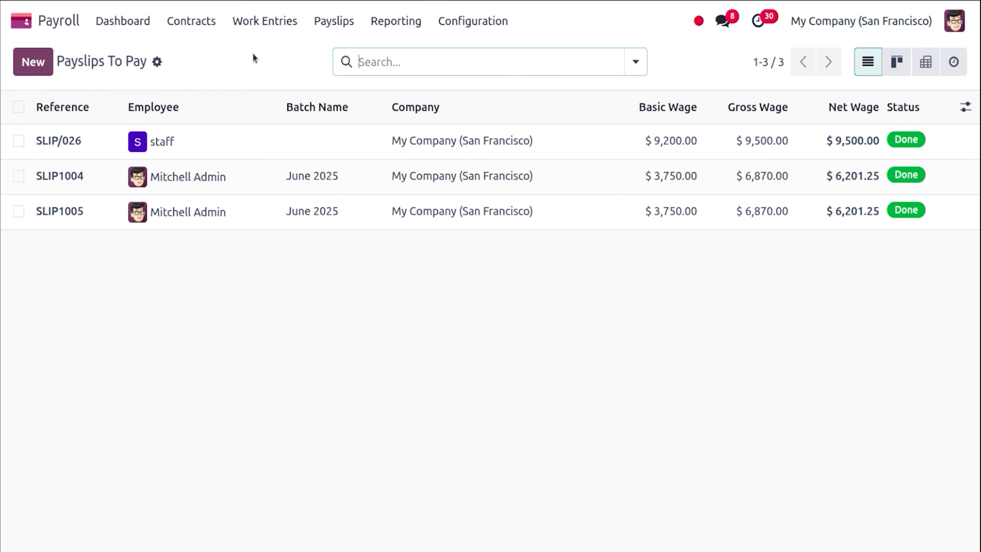
pyautogui.click(204, 24)
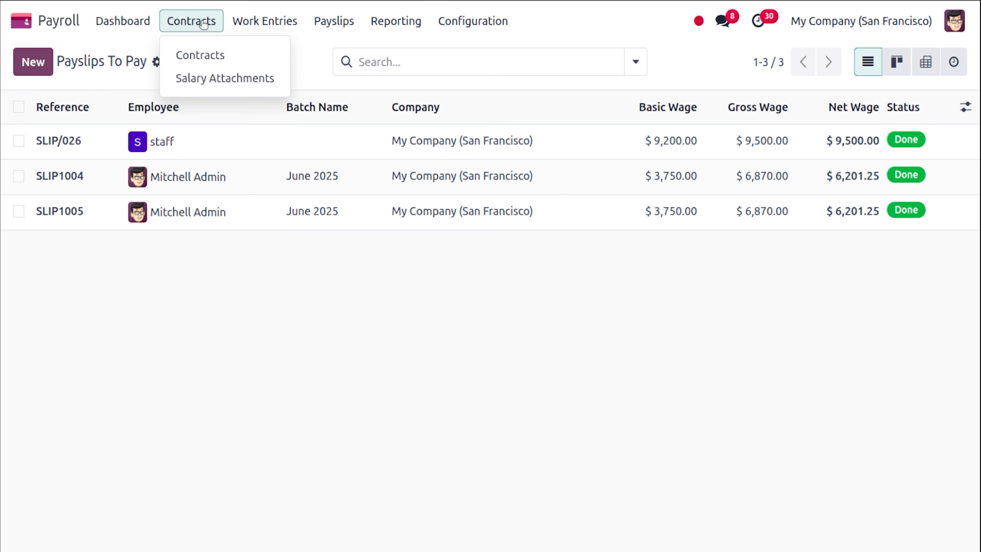
pyautogui.click(224, 76)
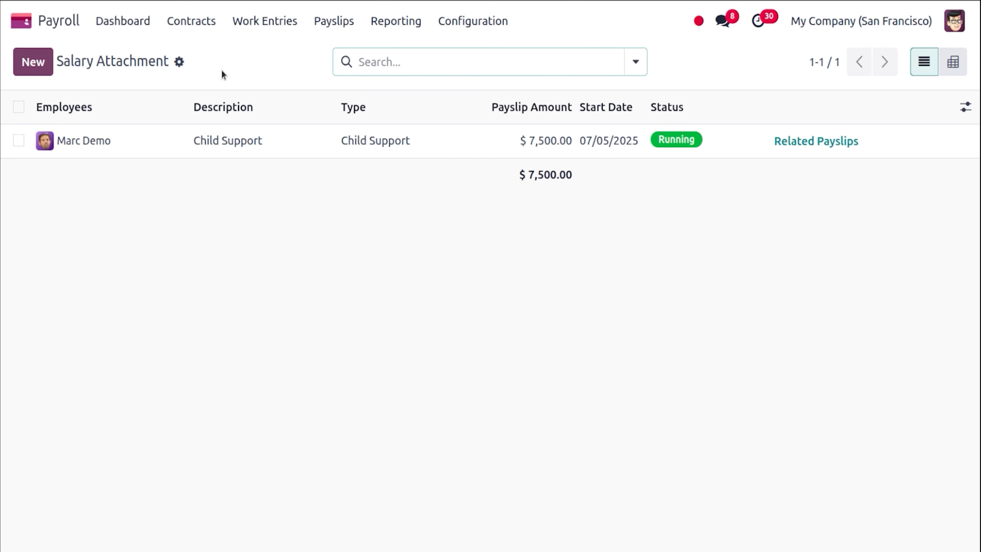
# Create a Child Support attachment described 'Insurence' for the employee.
pyautogui.click(43, 62)
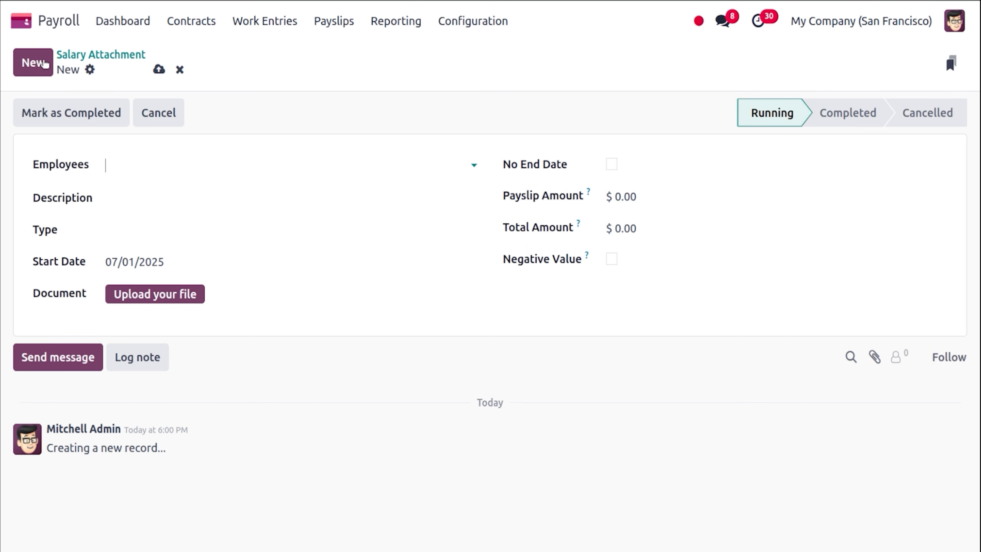
pyautogui.click(188, 162)
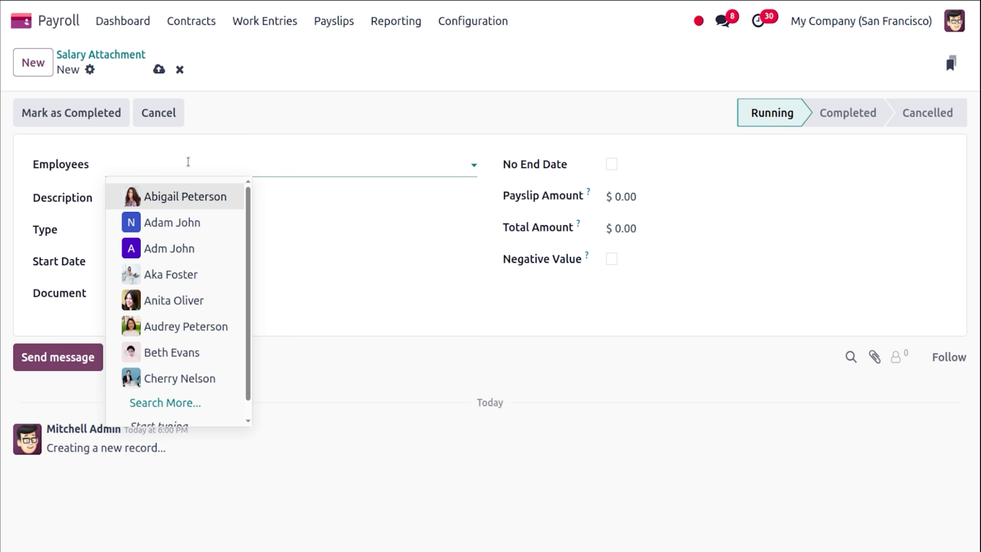
pyautogui.click(188, 223)
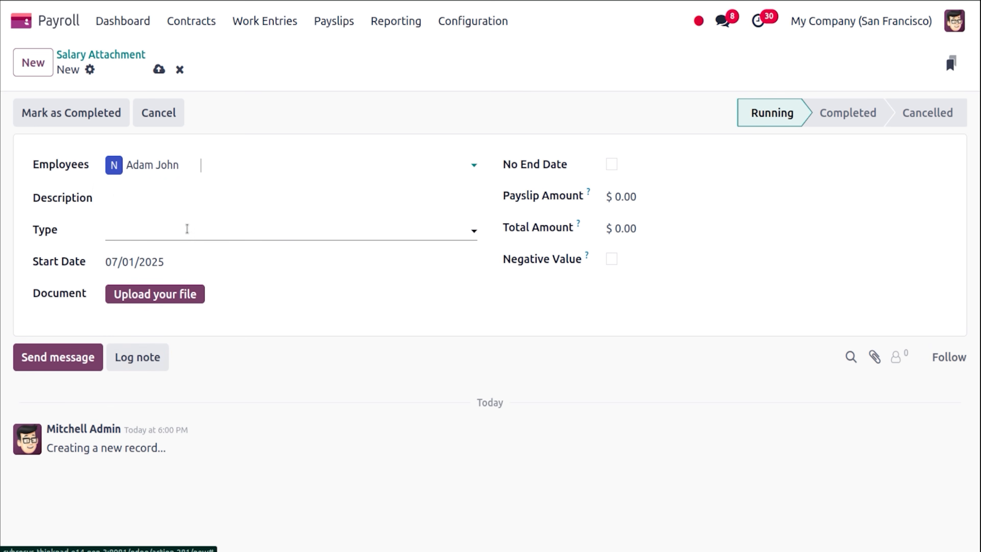
pyautogui.click(186, 196)
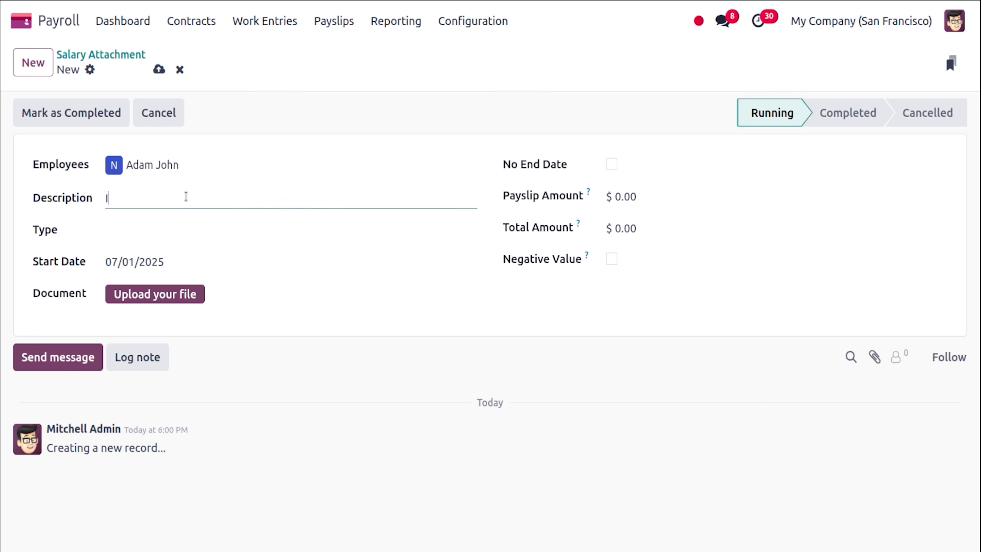
pyautogui.write('Insurence')
pyautogui.click(181, 233)
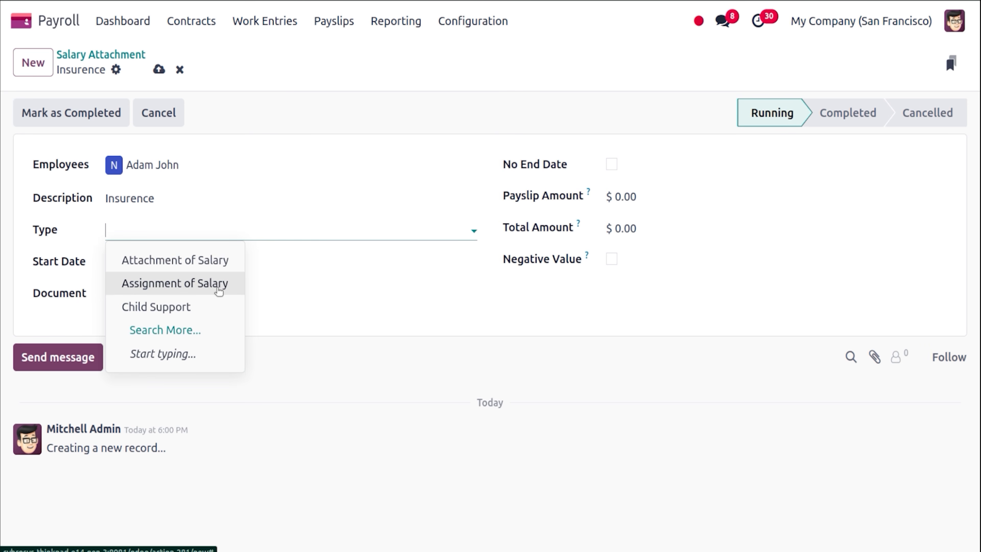
pyautogui.click(221, 307)
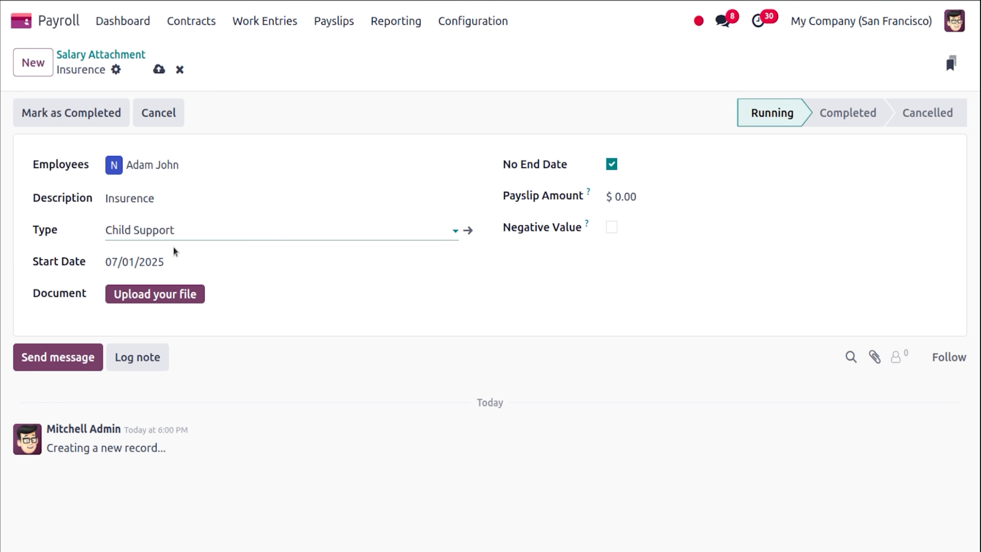
# Start it 07/01/2025 with no end date, deduct $10.00 per payslip, and save.
pyautogui.click(189, 268)
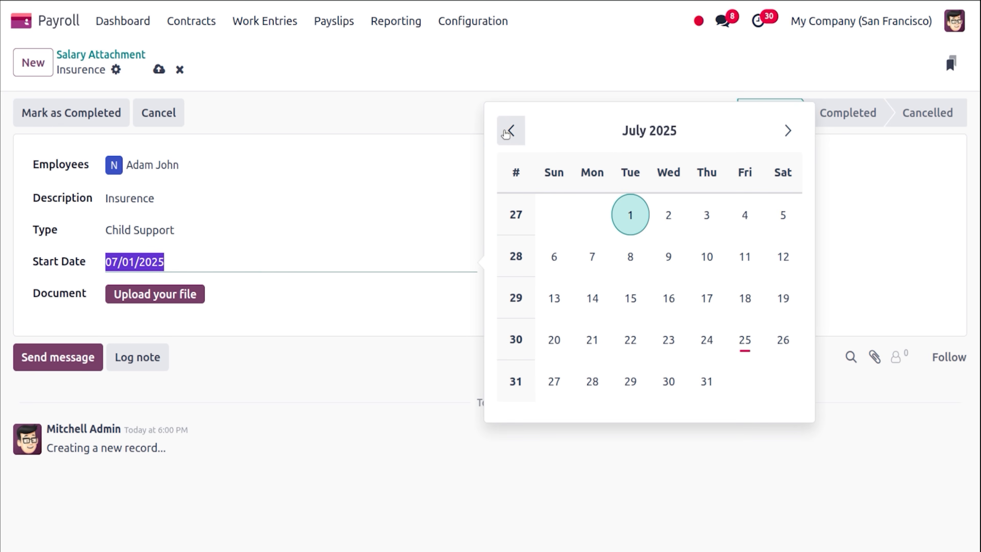
pyautogui.click(636, 216)
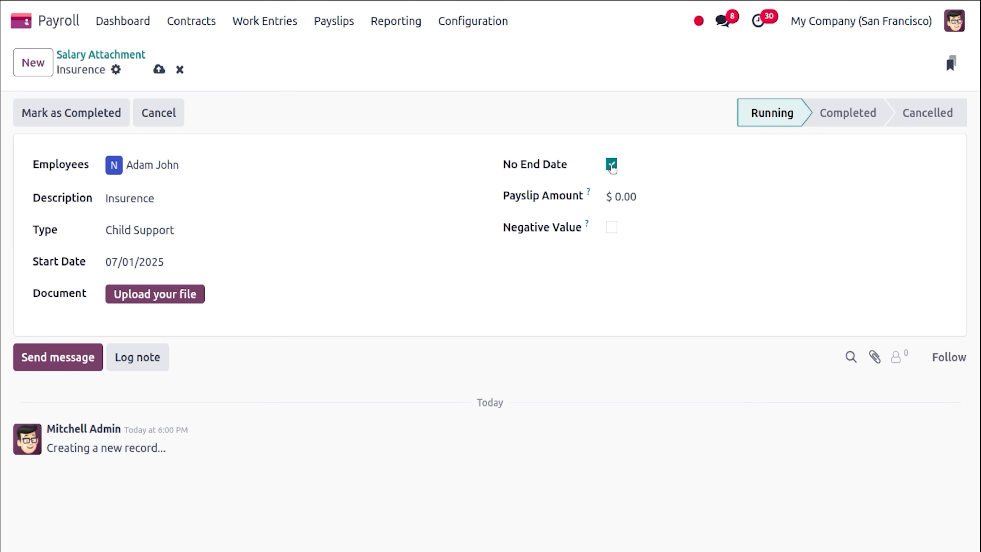
pyautogui.click(630, 195)
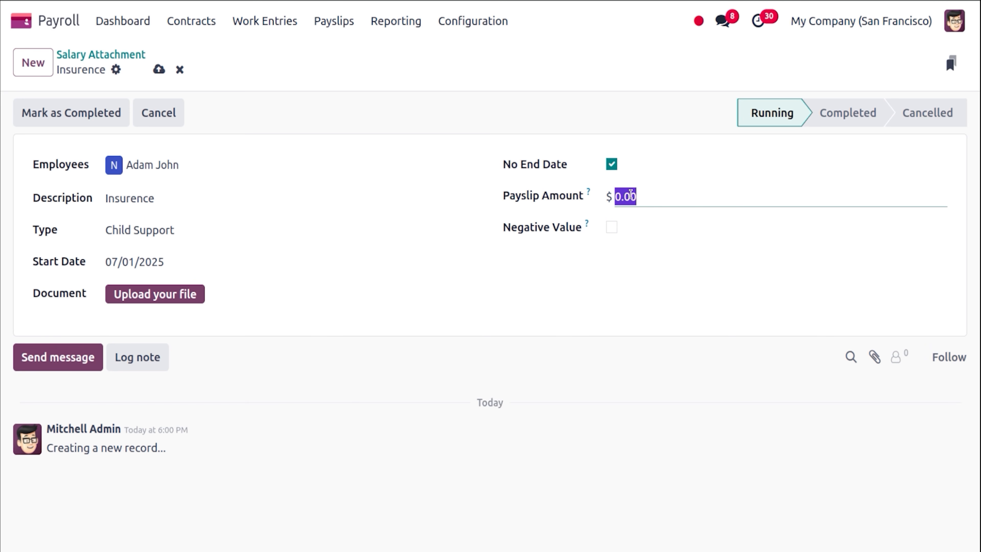
pyautogui.write('10')
pyautogui.click(694, 260)
pyautogui.moveTo(586, 225)
pyautogui.click(162, 74)
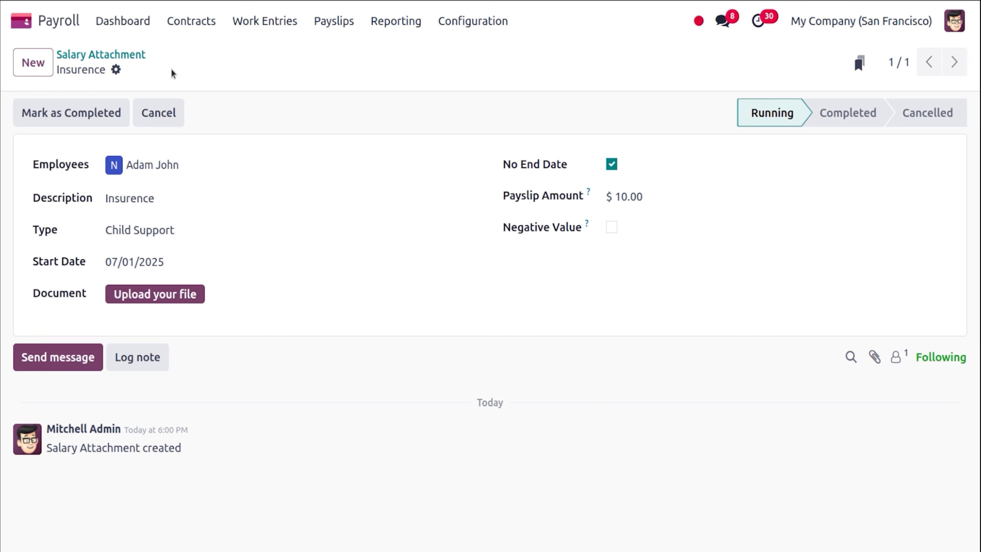
pyautogui.click(46, 58)
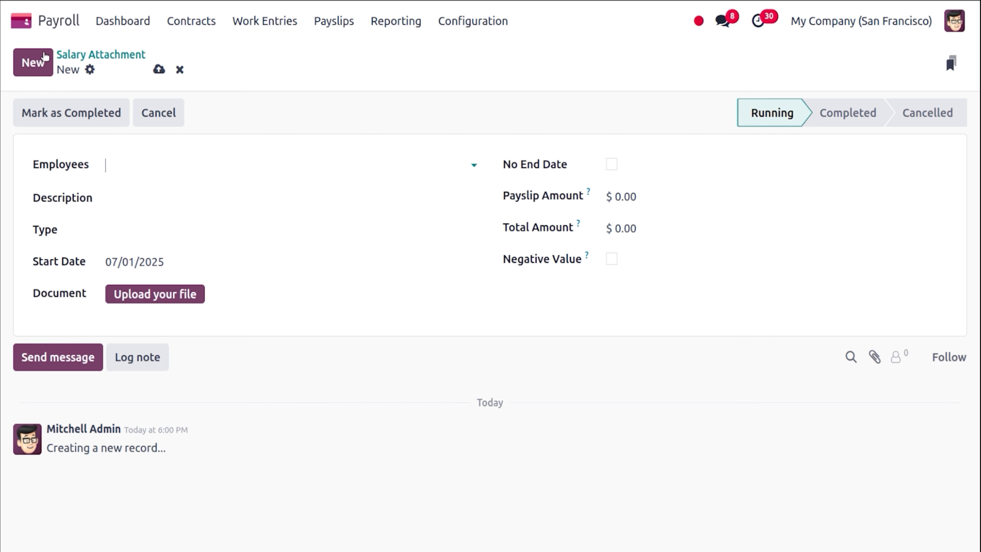
# Fill in a new attachment for the employee described 'Loan' of type Attachment of Salary.
pyautogui.click(159, 163)
pyautogui.write('ad')
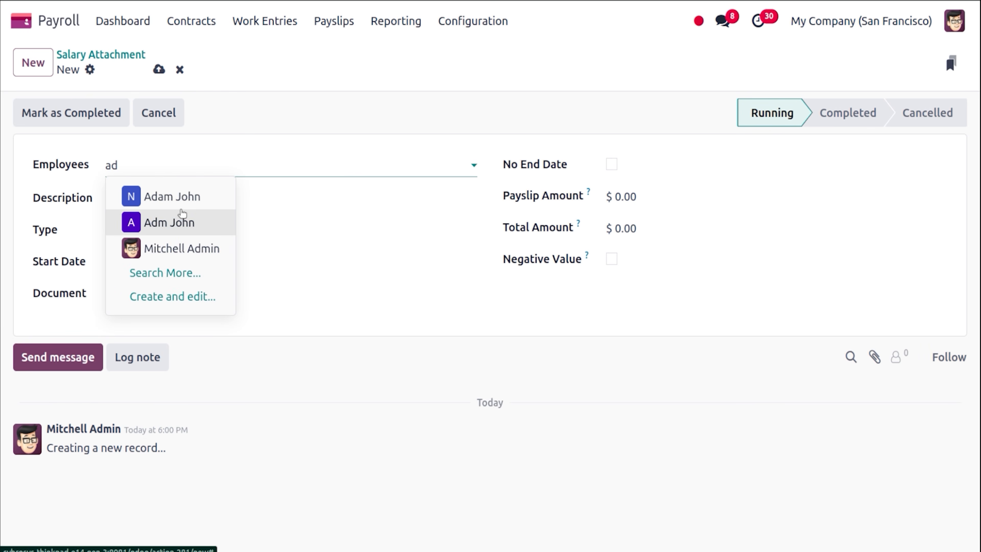
pyautogui.click(190, 195)
pyautogui.click(189, 196)
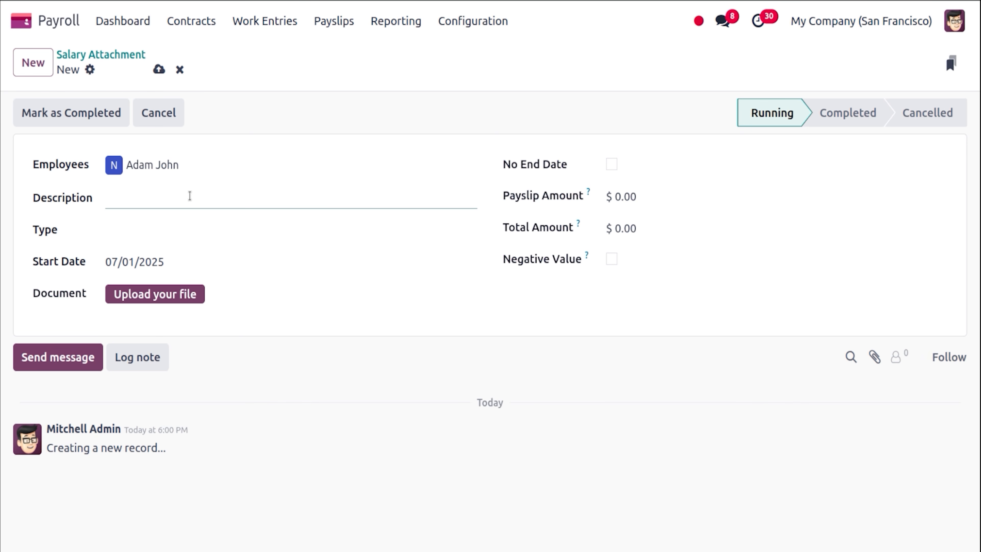
pyautogui.write('Loan')
pyautogui.click(198, 228)
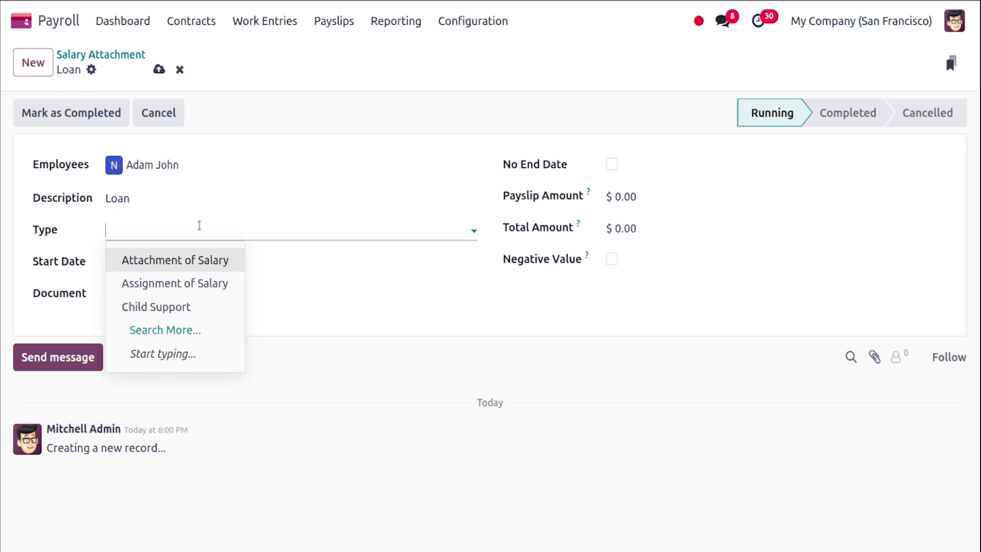
pyautogui.click(200, 259)
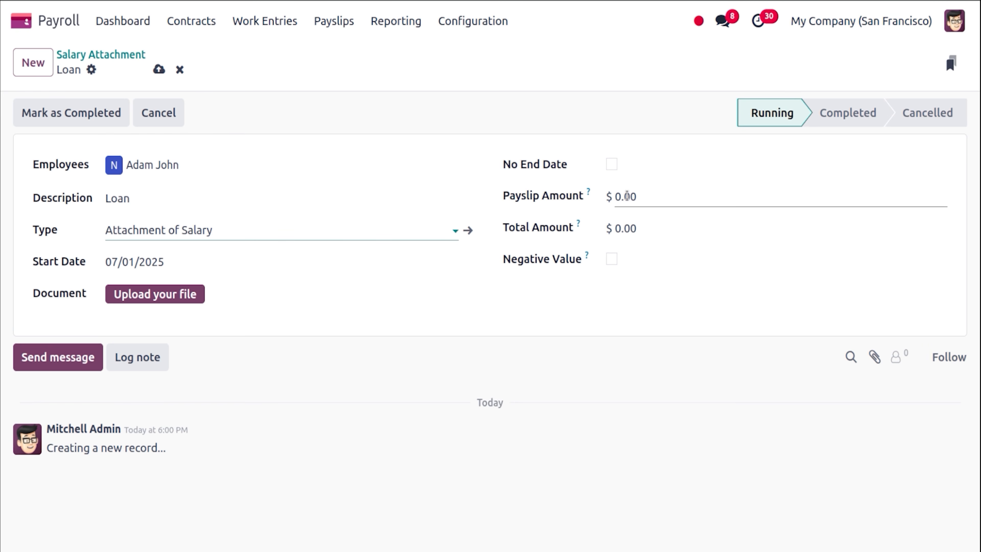
# Set the total to $100,000.00 and $100.00 per payslip, then save the Loan attachment.
pyautogui.click(630, 226)
pyautogui.write('10')
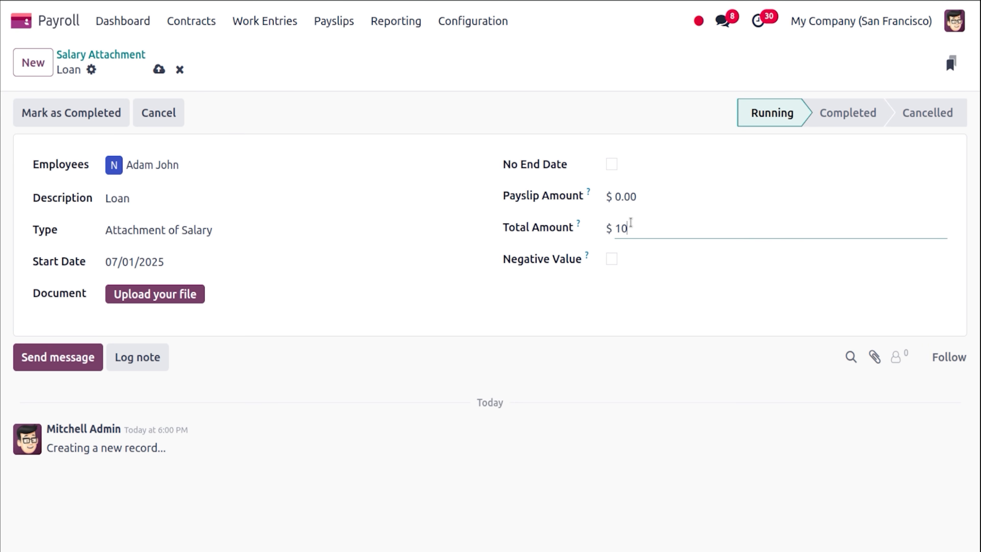
pyautogui.write('0000')
pyautogui.click(626, 193)
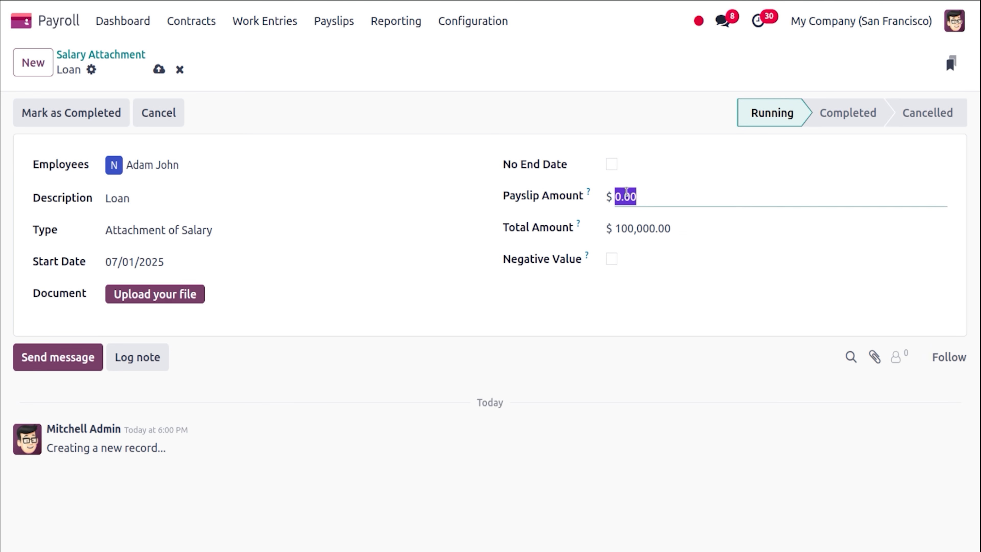
pyautogui.write('100')
pyautogui.click(674, 154)
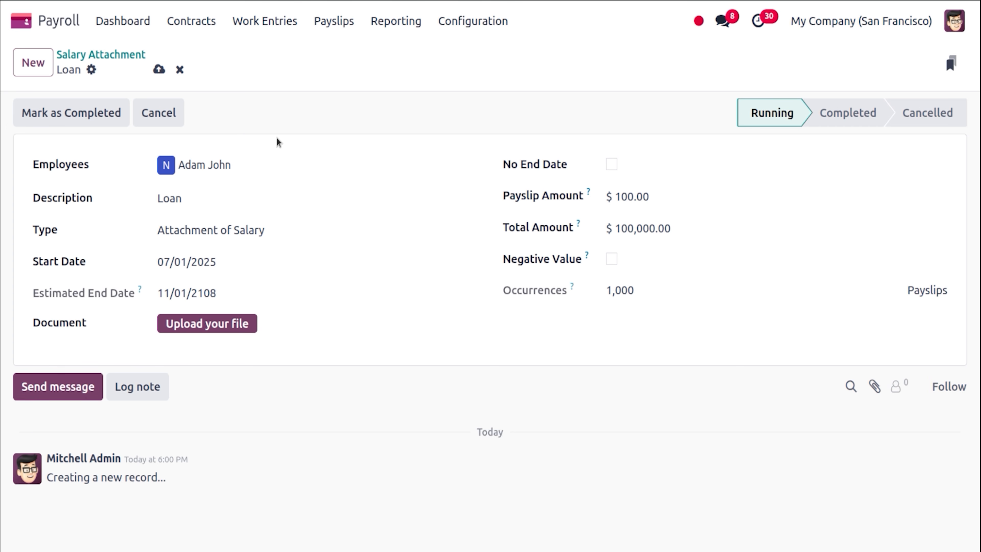
pyautogui.click(159, 70)
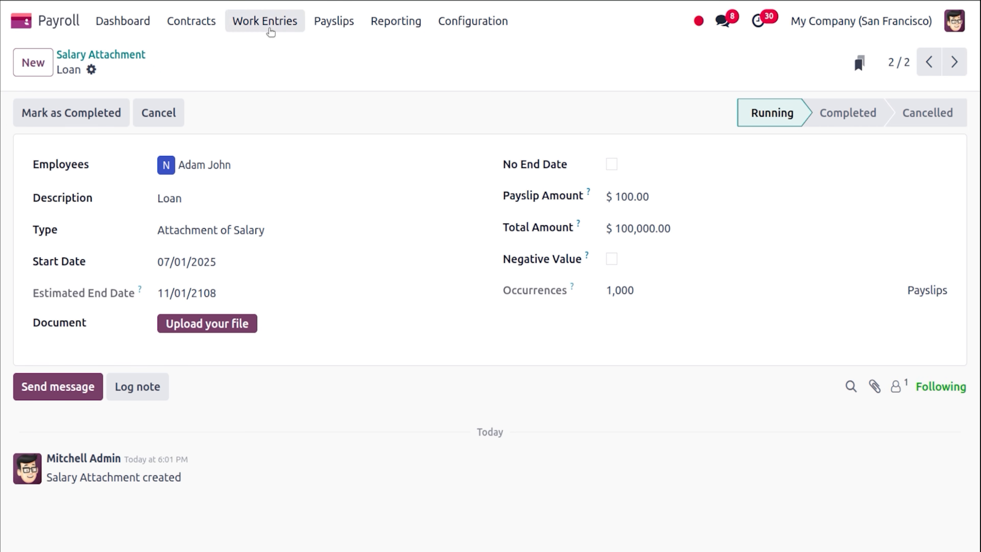
# Create a new payslip for the employee with the Employee structure and review its worked days and inputs.
pyautogui.click(332, 23)
pyautogui.click(343, 55)
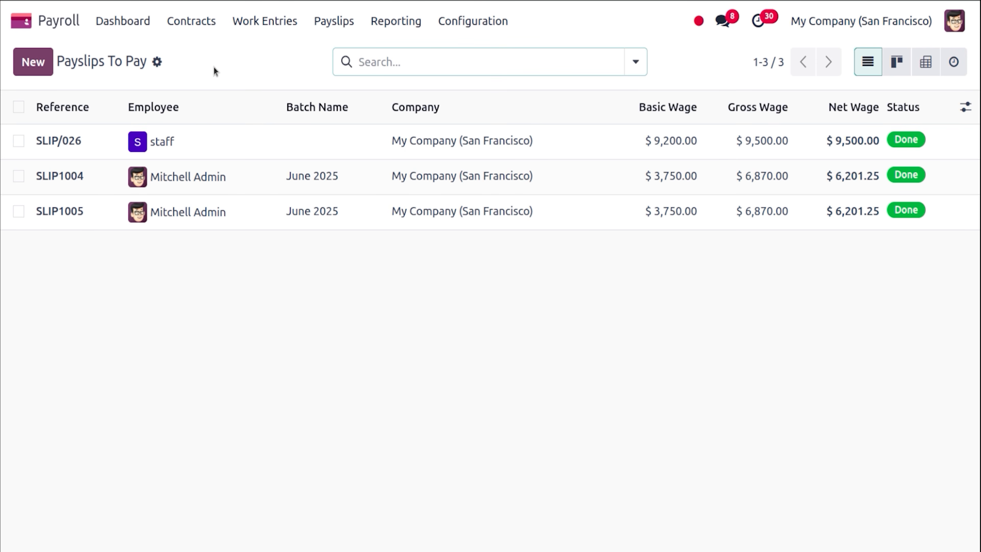
pyautogui.click(38, 68)
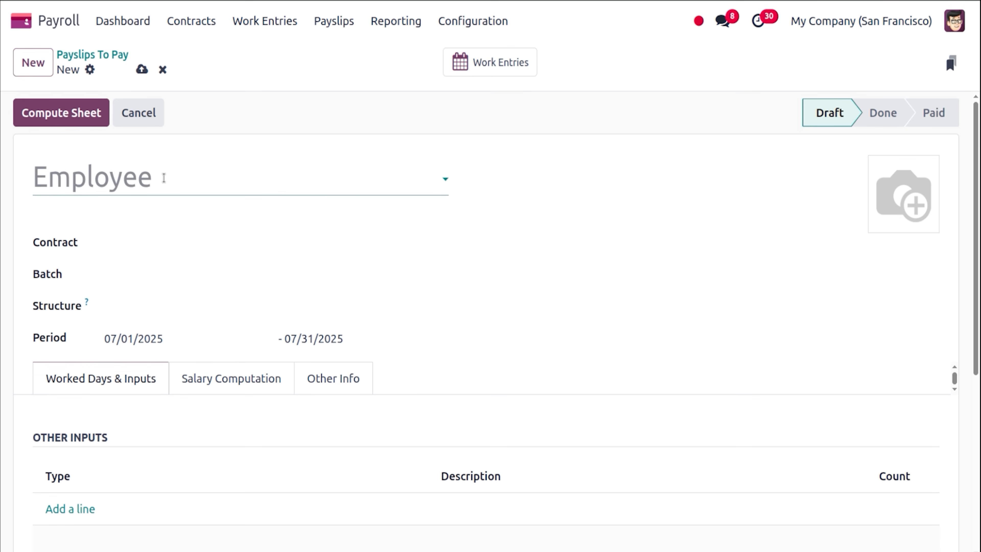
pyautogui.write('AD')
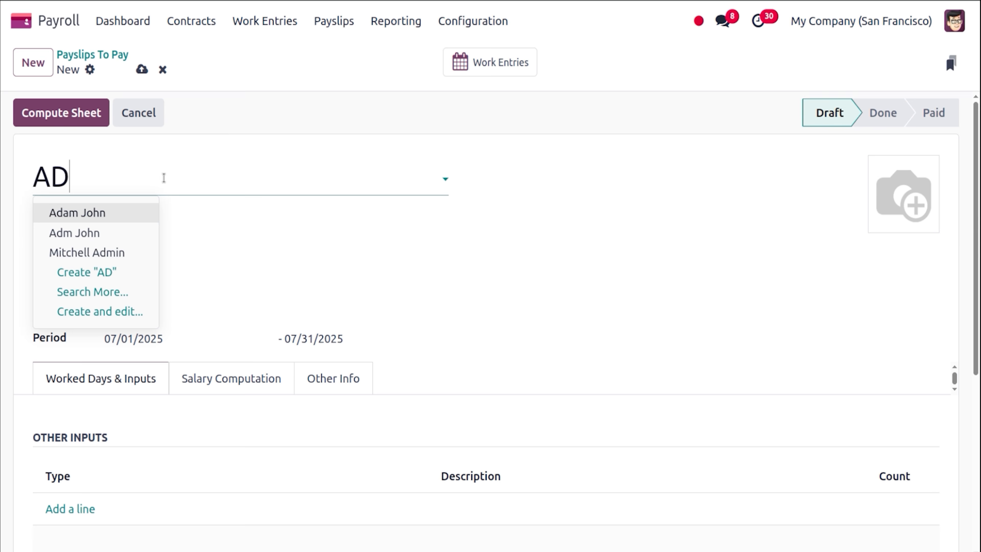
pyautogui.click(114, 209)
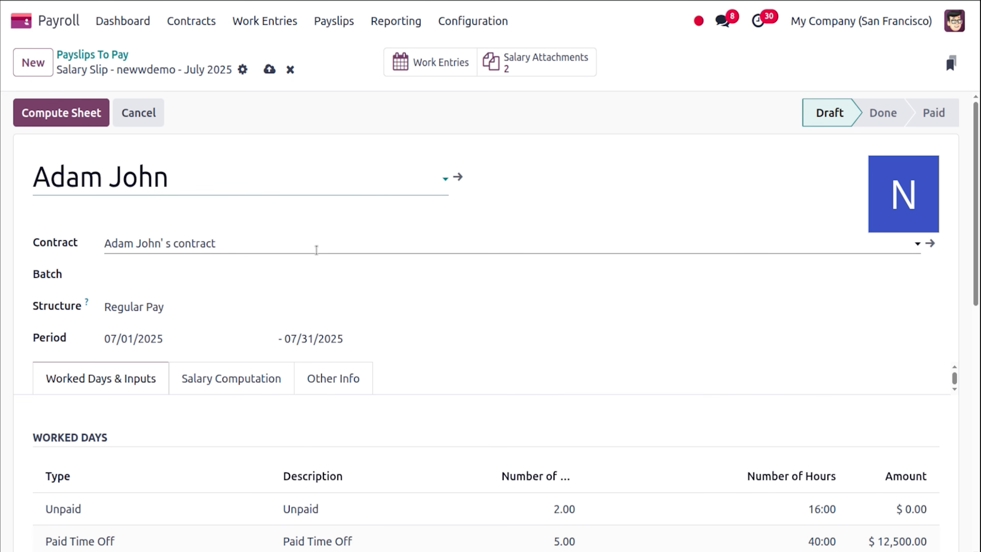
pyautogui.click(167, 305)
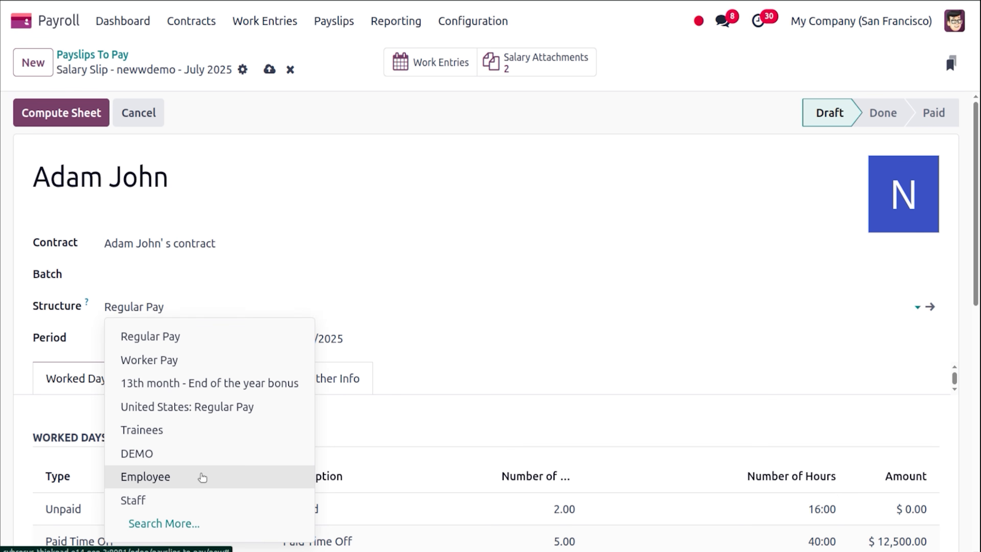
pyautogui.click(202, 478)
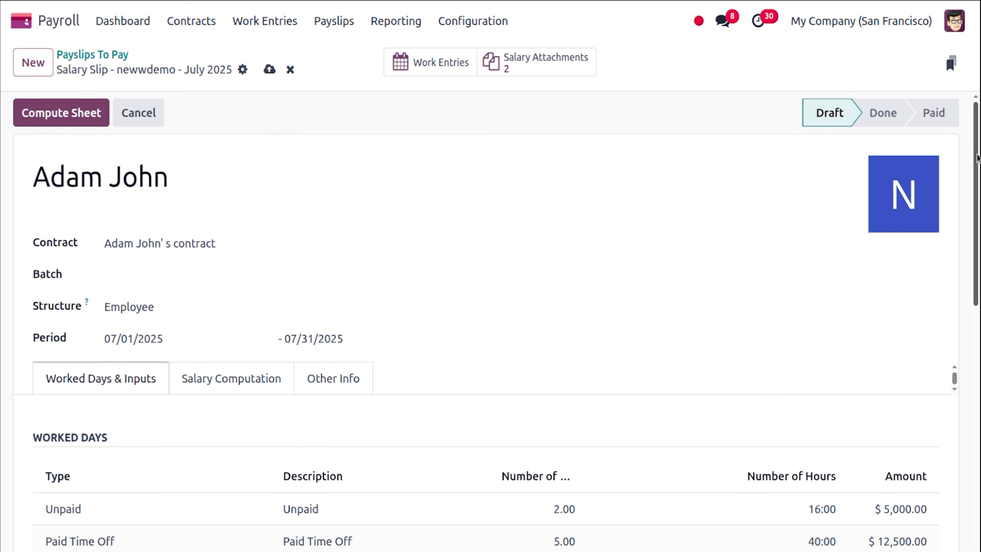
pyautogui.moveTo(979, 189); pyautogui.dragTo(979, 274)
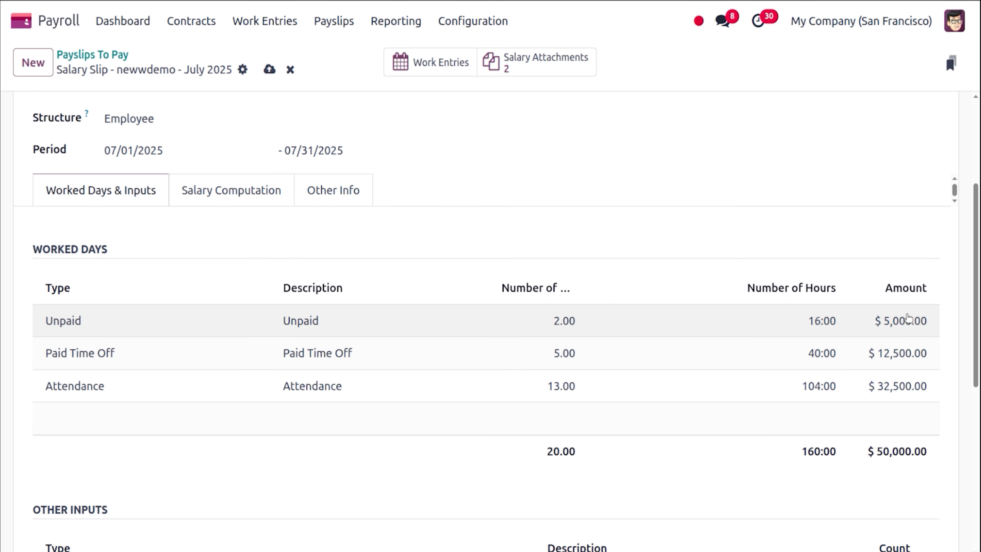
pyautogui.scroll(-5, 977, 313)
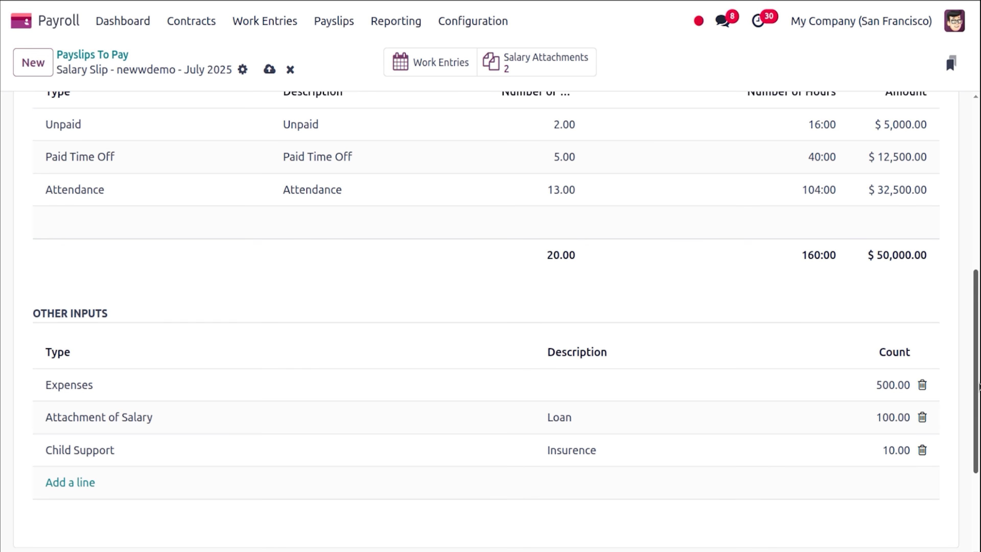
pyautogui.scroll(5, 979, 387)
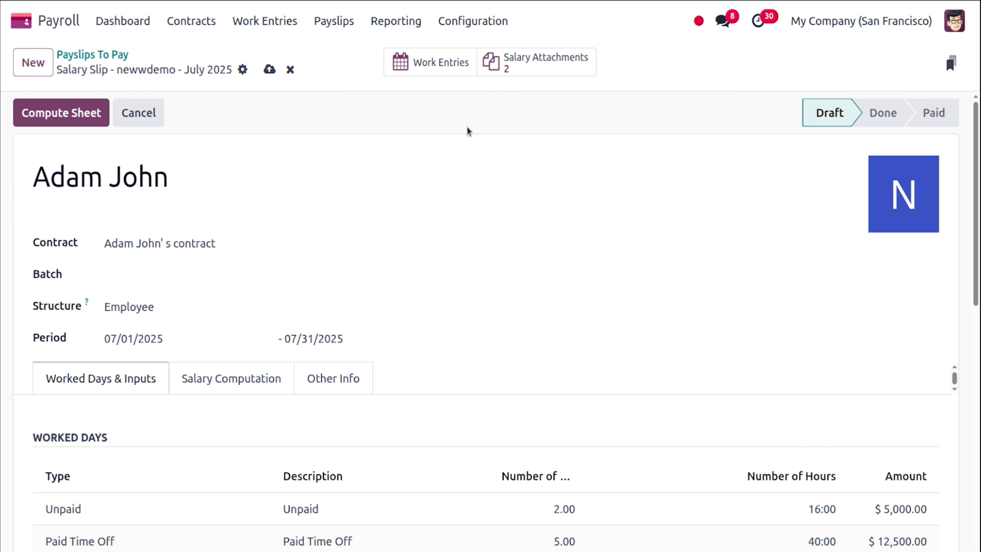
# Save the July 2025 payslip and review its computed lines, including 53,415.00 Gross Pay.
pyautogui.click(269, 70)
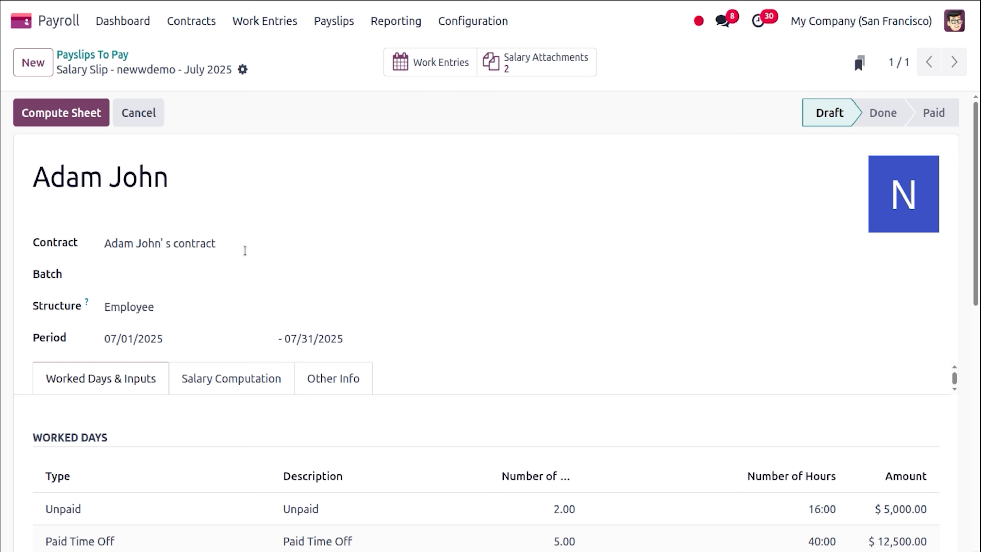
pyautogui.click(239, 377)
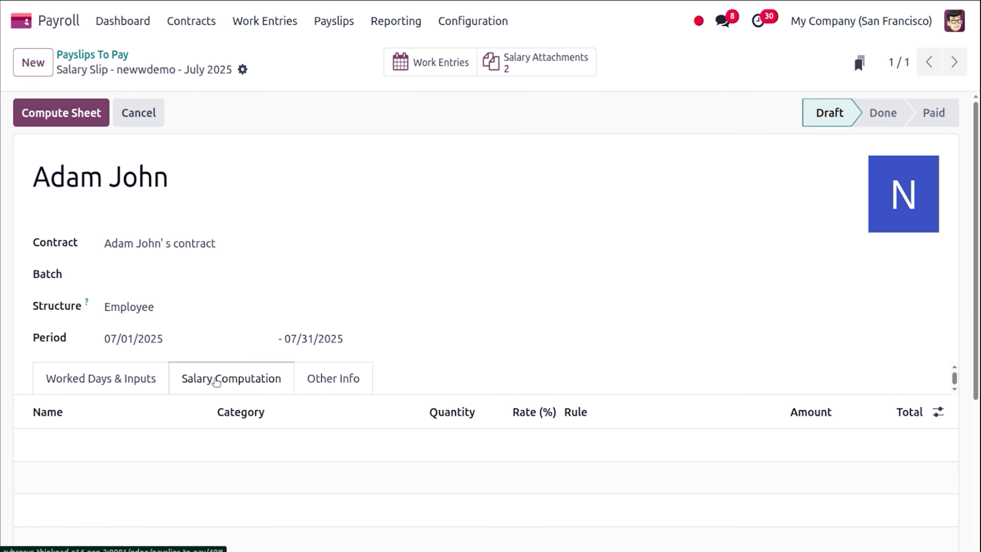
pyautogui.click(129, 377)
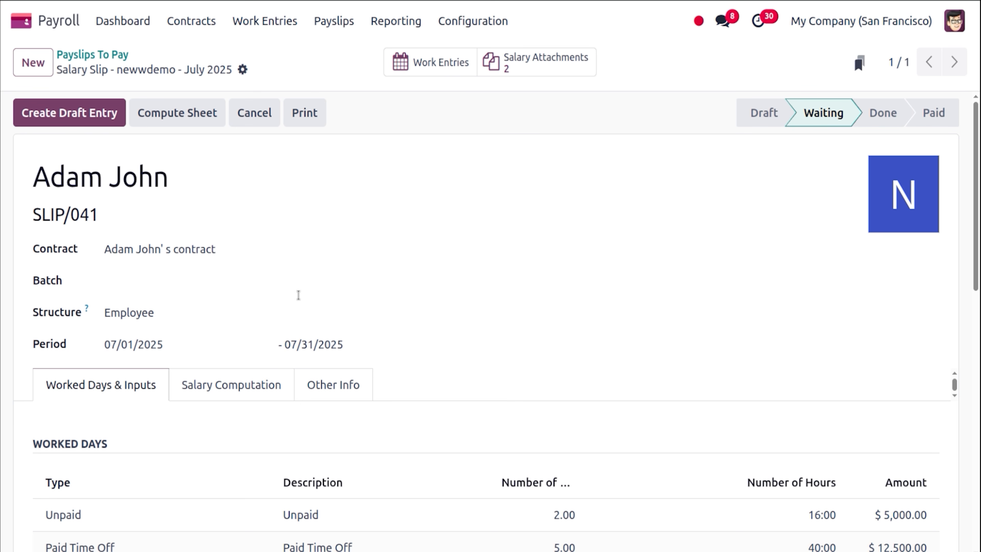
pyautogui.click(269, 390)
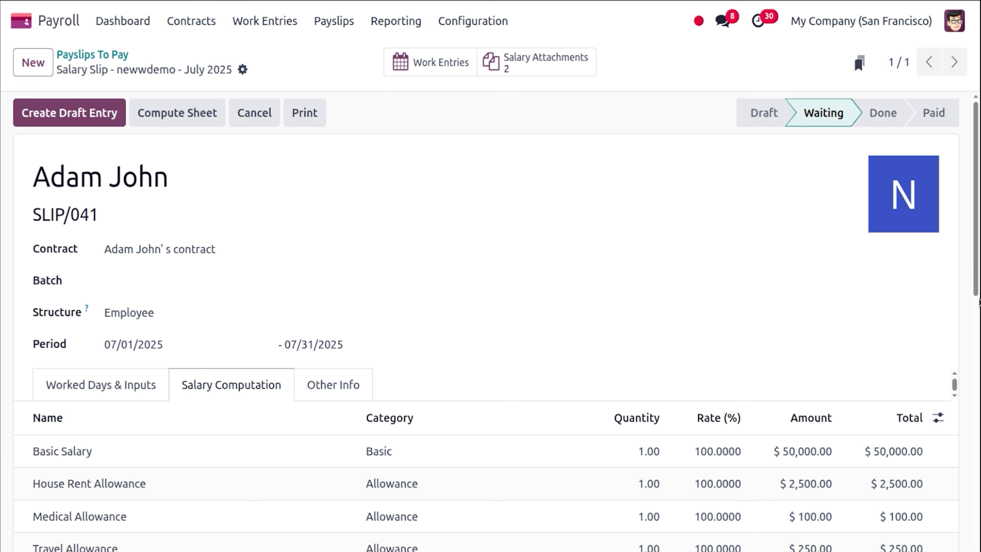
pyautogui.moveTo(977, 279); pyautogui.dragTo(979, 388)
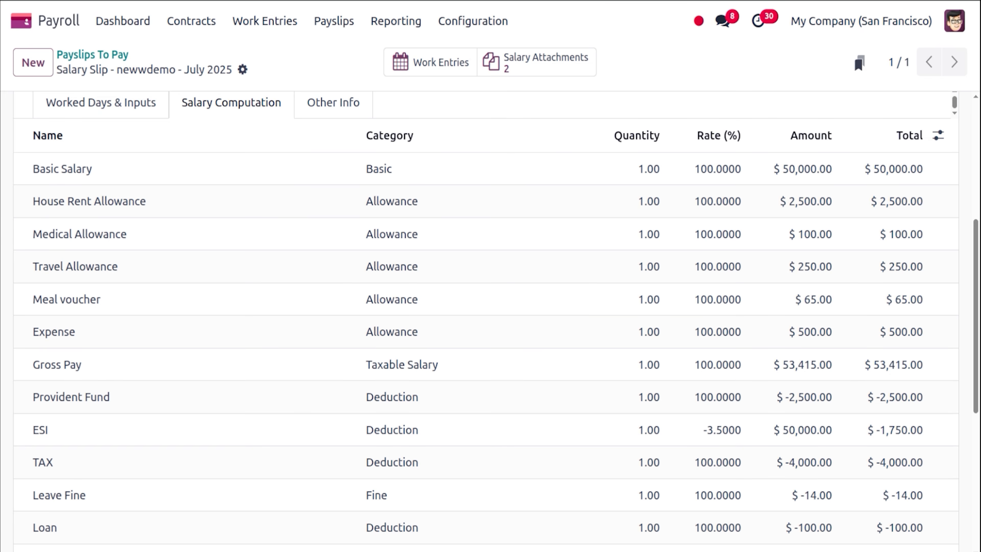
# Calculate 5% of 50,000 to confirm the 2,500 House Rent Allowance.
pyautogui.click(2, 206)
pyautogui.write('5')
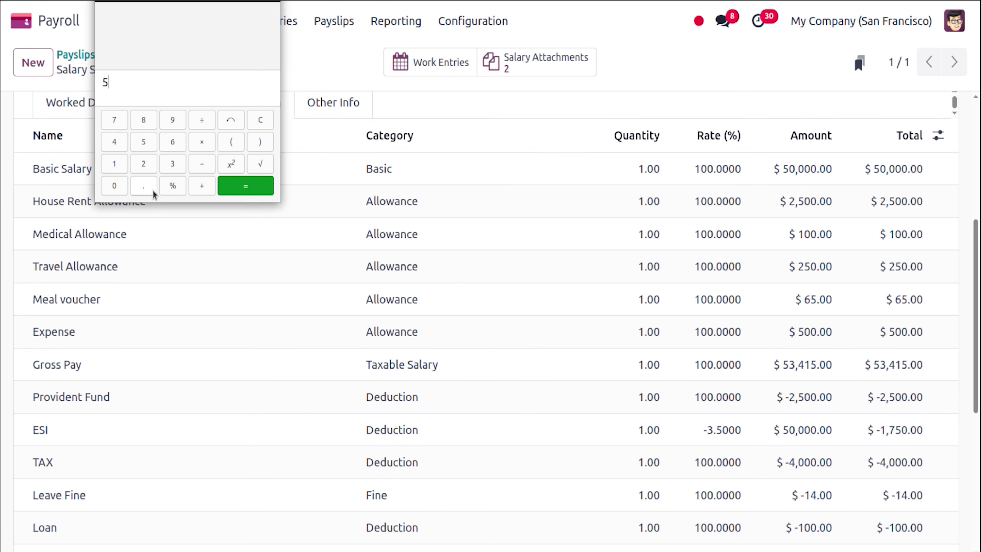
pyautogui.write('%')
pyautogui.write('*500')
pyautogui.write('0000')
pyautogui.press('Return')
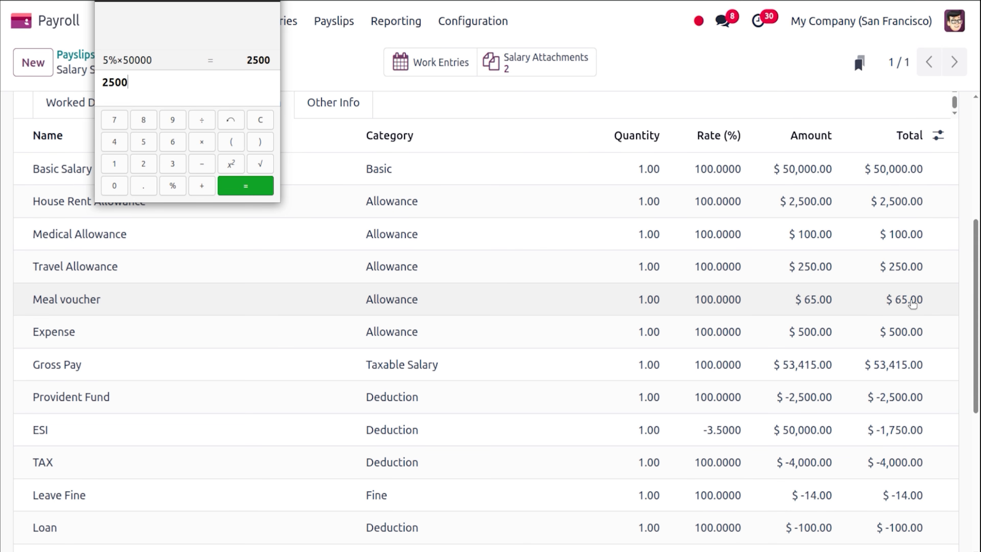
pyautogui.moveTo(978, 248); pyautogui.dragTo(977, 135)
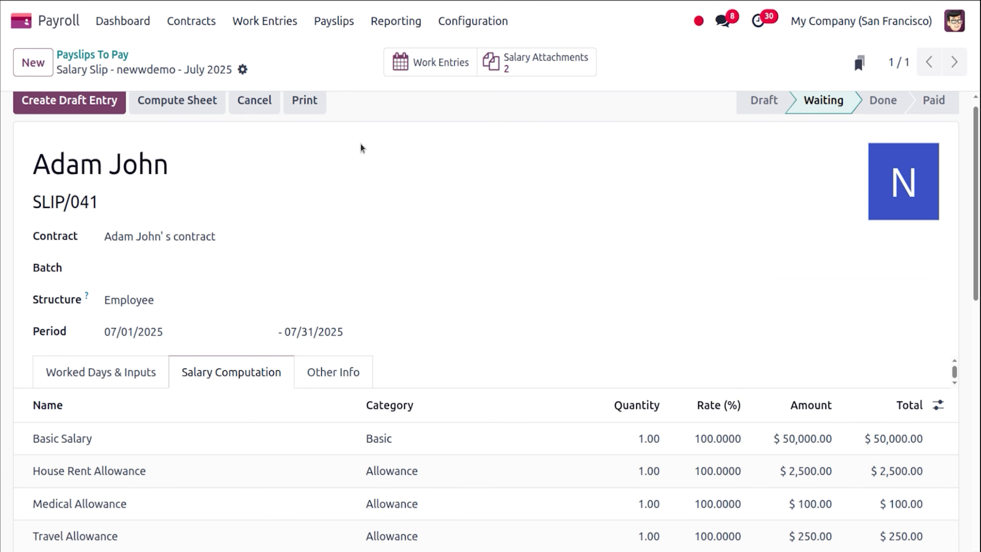
pyautogui.click(134, 374)
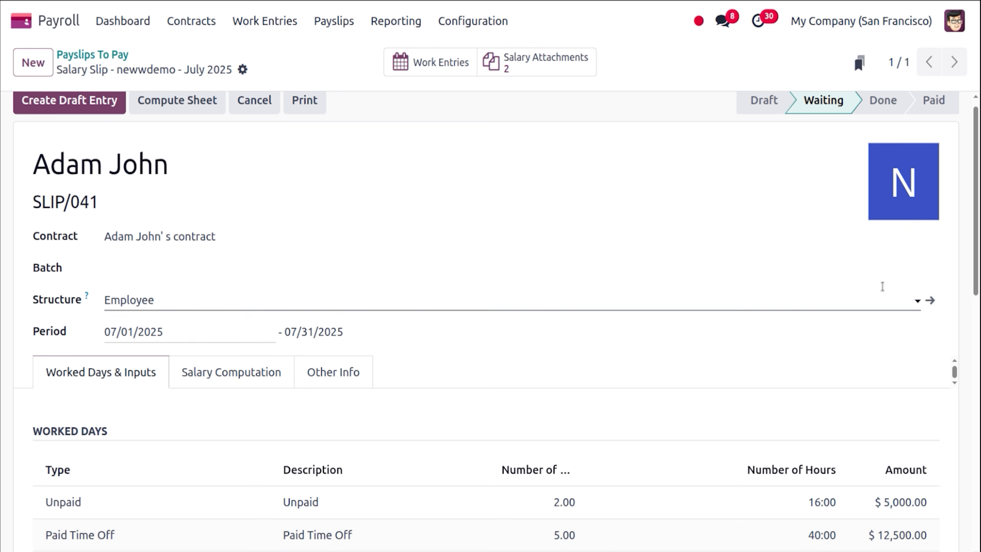
pyautogui.moveTo(979, 259); pyautogui.dragTo(979, 302)
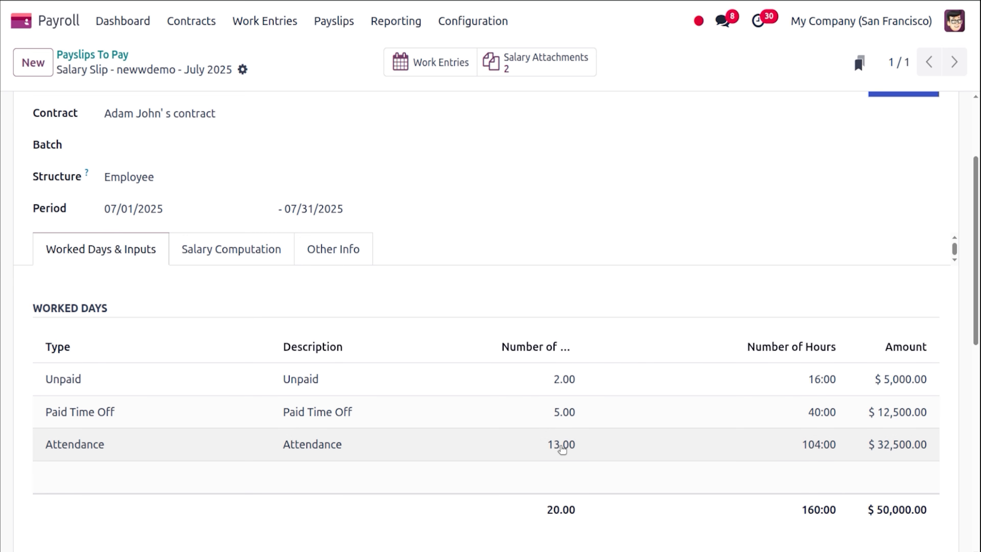
pyautogui.click(231, 258)
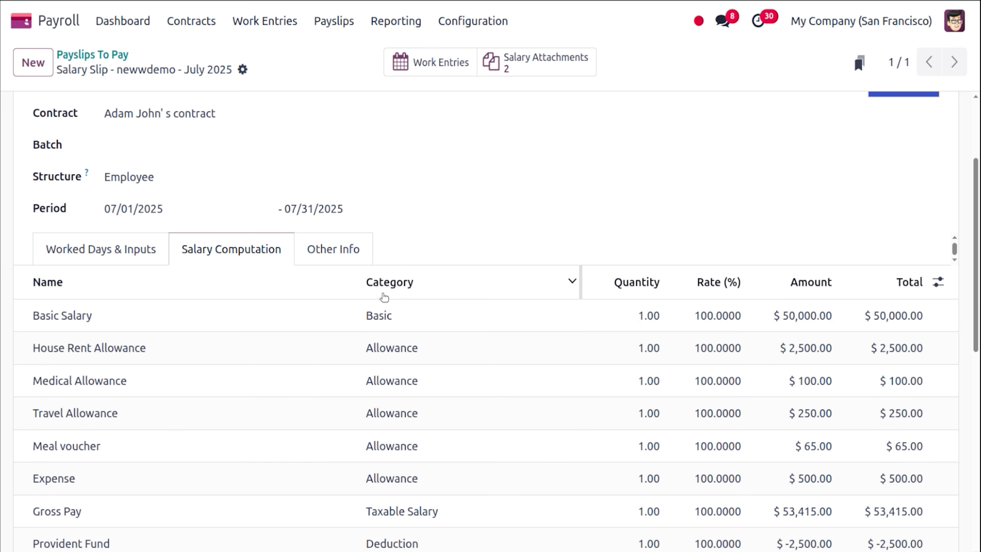
pyautogui.moveTo(979, 306); pyautogui.dragTo(979, 363)
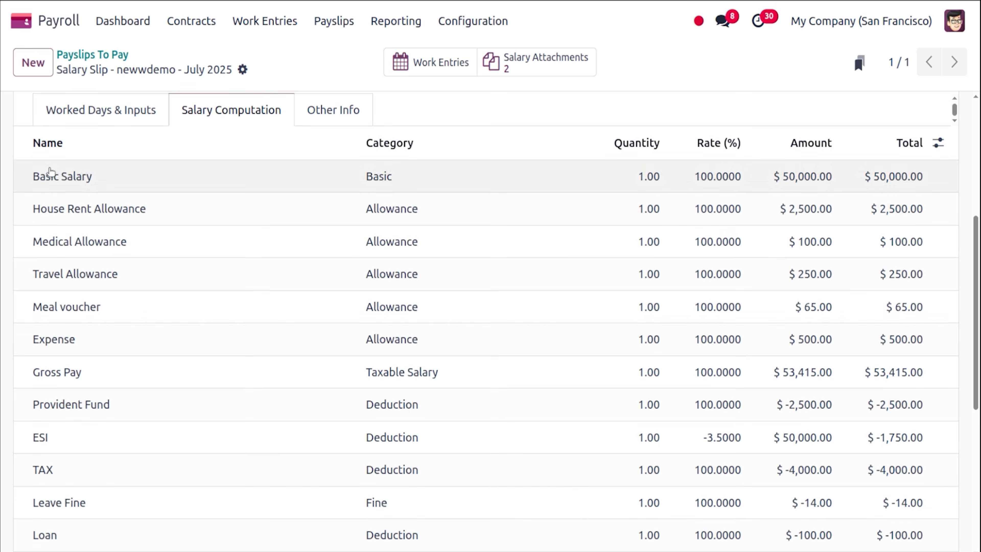
# Calculate 13×5 = 65 for meal vouchers and sum the earnings to 53,415 gross pay.
pyautogui.click(8, 207)
pyautogui.write('13')
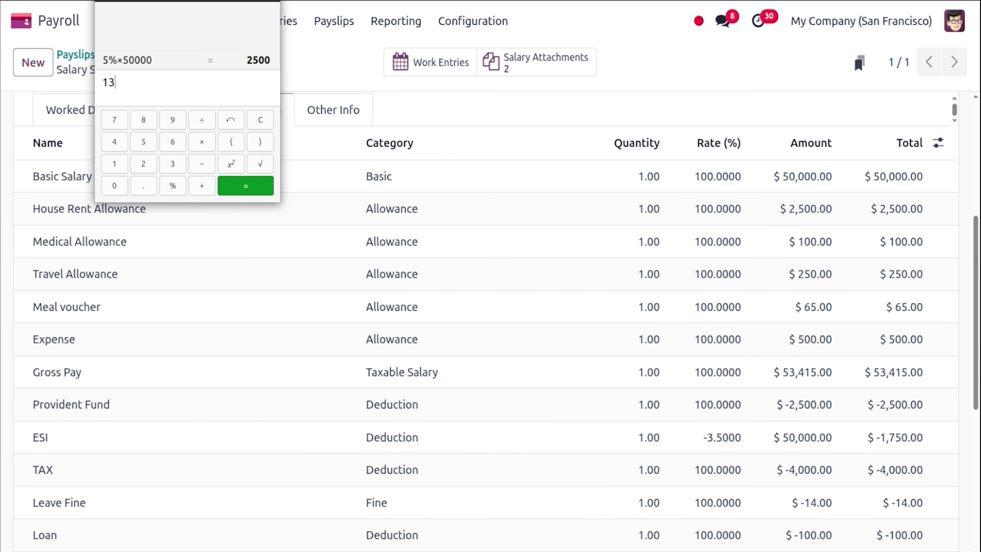
pyautogui.write('*5')
pyautogui.press('Return')
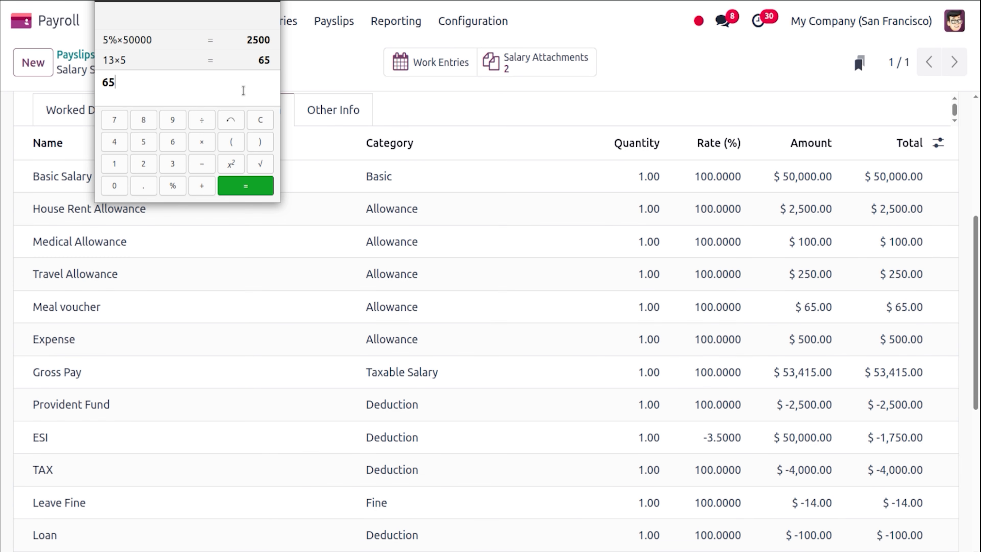
pyautogui.write('50000+2500')
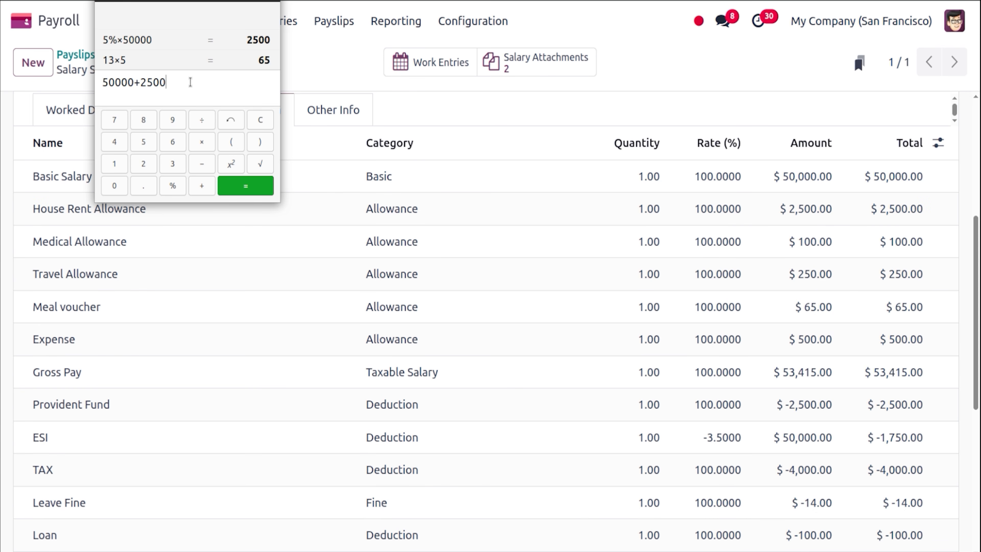
pyautogui.write('+100+250+65+500')
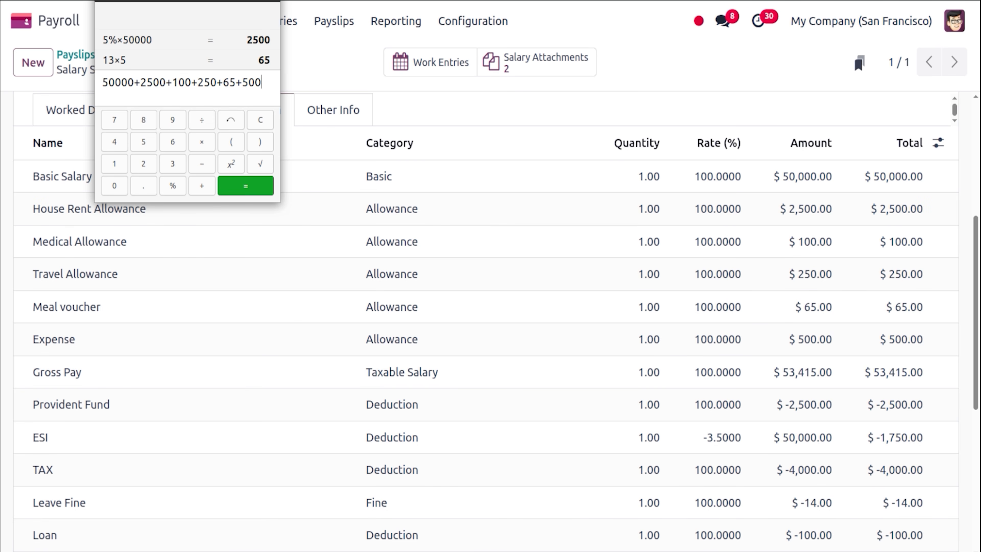
pyautogui.press('Return')
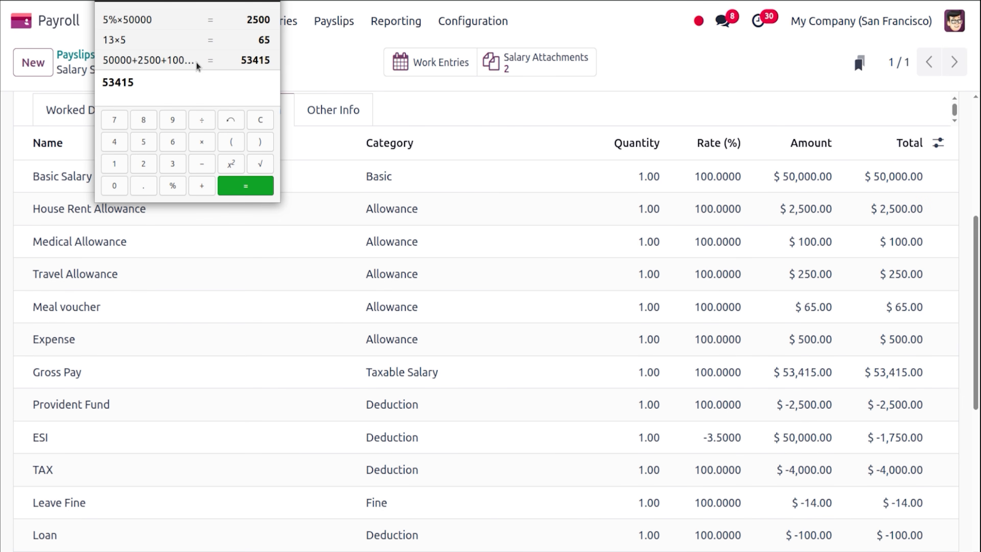
# Scroll the payslip down to the deduction lines and 45,055.00 Net Salary, then reopen the calculator.
pyautogui.click(336, 75)
pyautogui.scroll(-2, 979, 430)
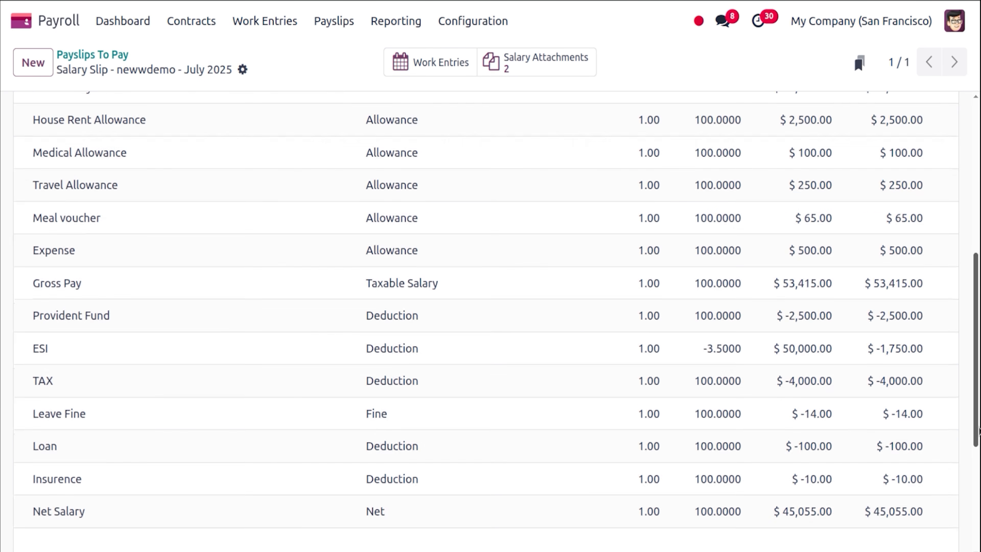
pyautogui.scroll(-2, 979, 430)
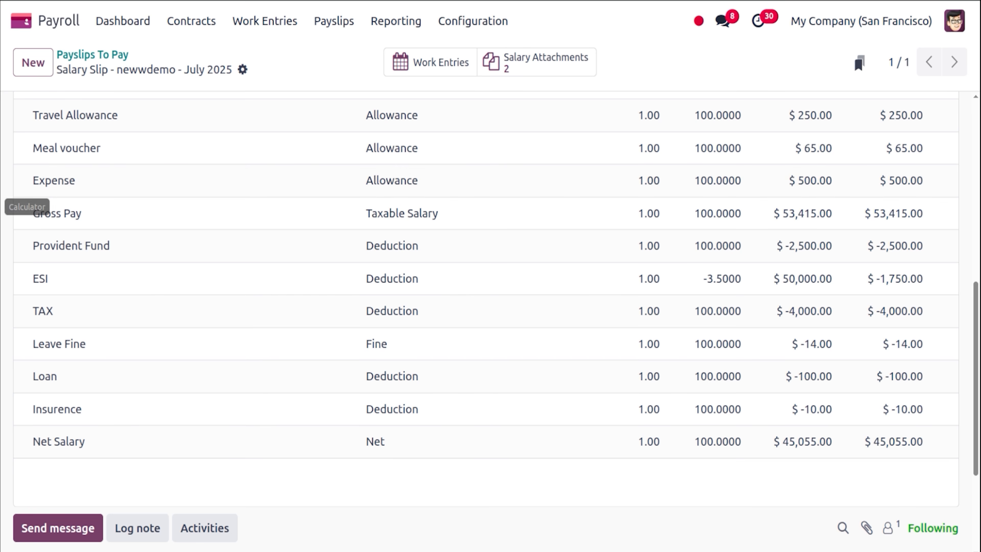
pyautogui.click(1, 207)
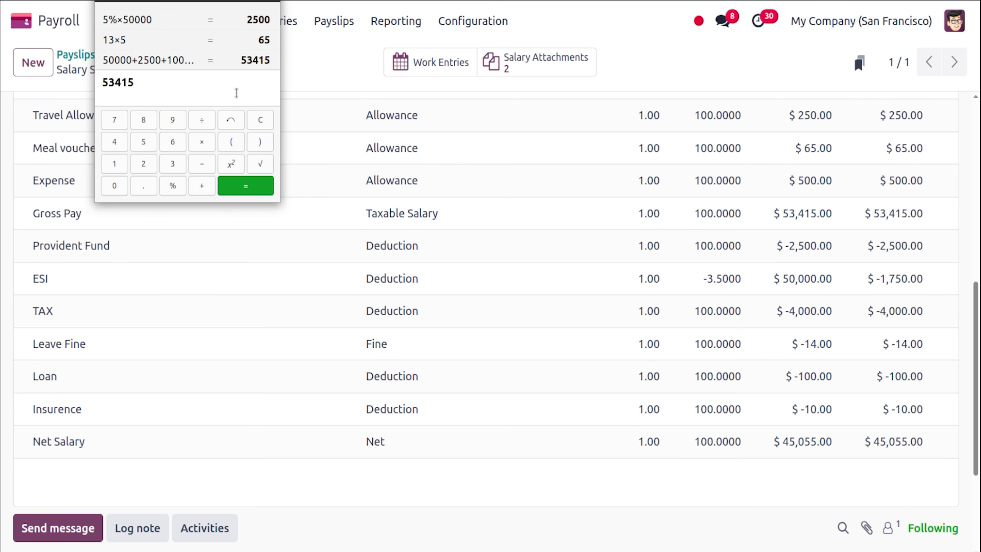
# Compute 5%, 3.5% and 8% of 50,000 to confirm the 2,500, 1,750 and 4,000 deductions.
pyautogui.write('5000')
pyautogui.write('0')
pyautogui.write('*5%')
pyautogui.press('Return')
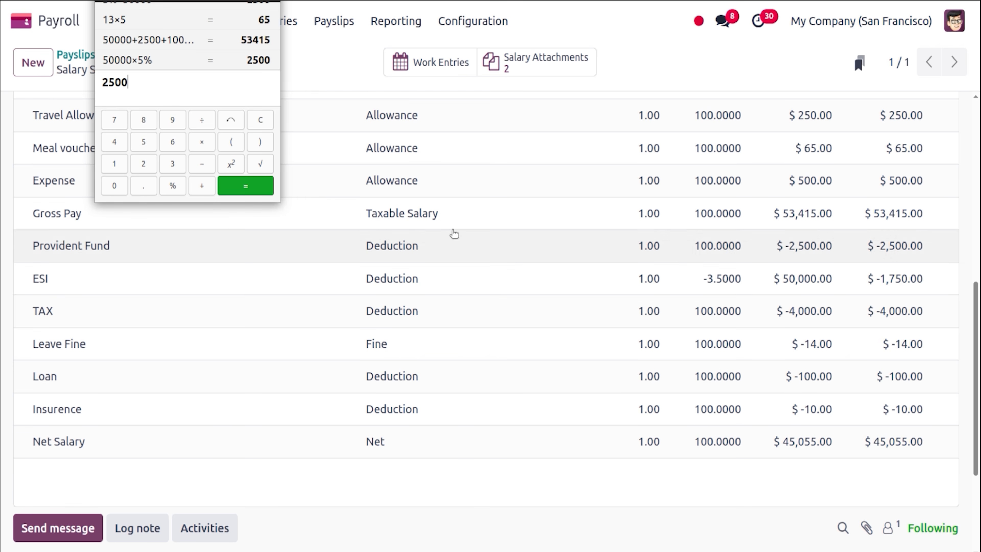
pyautogui.write('3.')
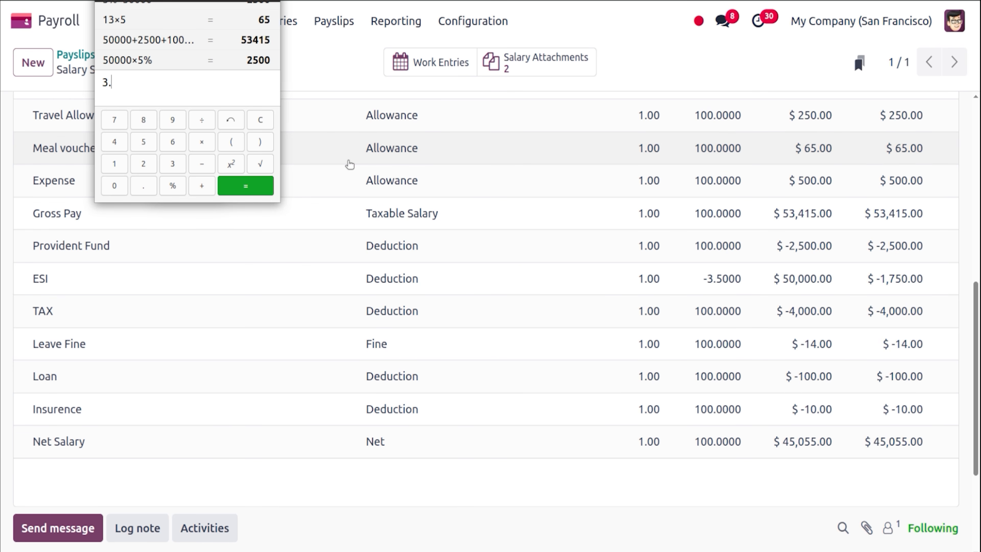
pyautogui.write('5%*50')
pyautogui.write('0000')
pyautogui.press('Return')
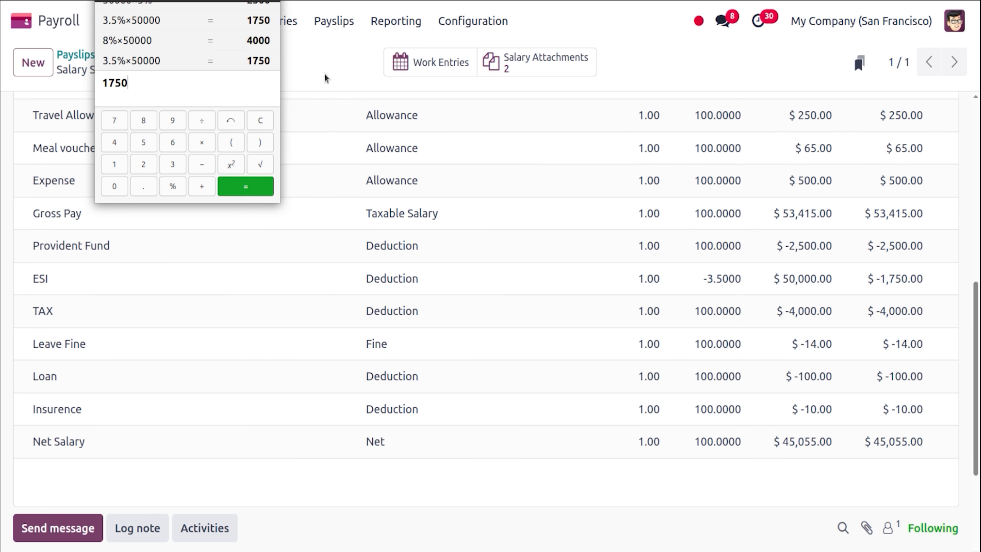
pyautogui.write('8')
pyautogui.write('%')
pyautogui.write('*')
pyautogui.write('50000')
pyautogui.press('Return')
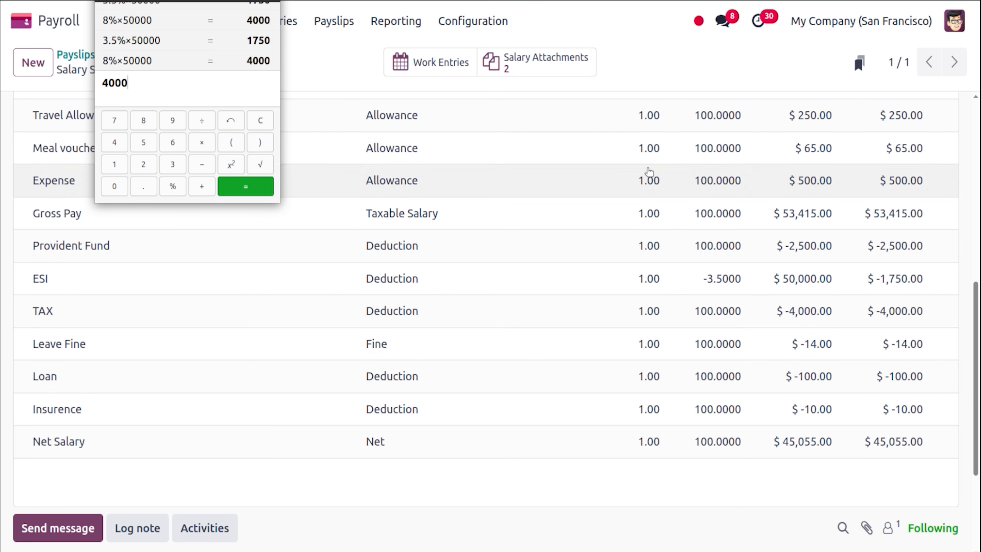
# Recheck the worked days, return to the Salary Computation lines, and reopen the calculator.
pyautogui.click(733, 80)
pyautogui.scroll(15, 979, 419)
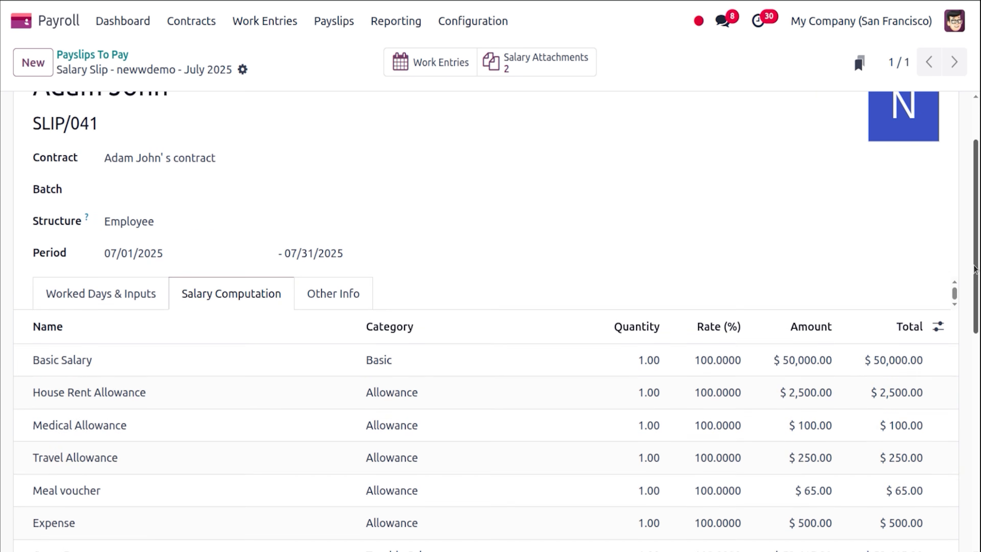
pyautogui.click(144, 353)
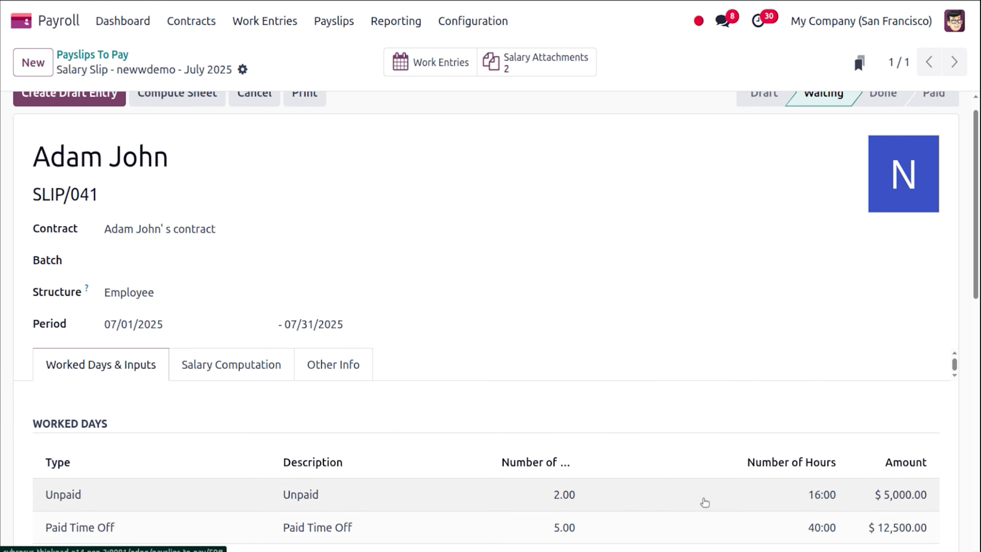
pyautogui.scroll(-4, 979, 348)
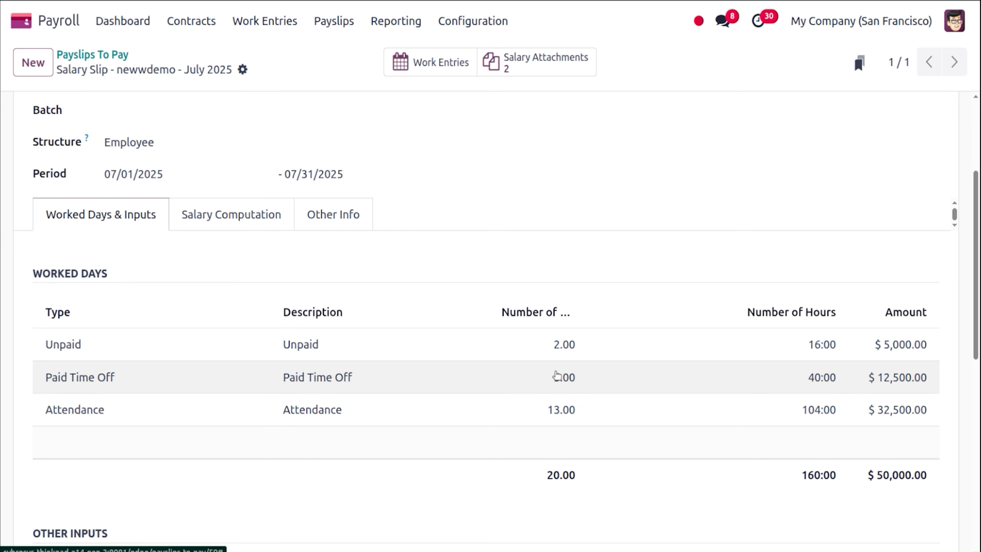
pyautogui.click(279, 231)
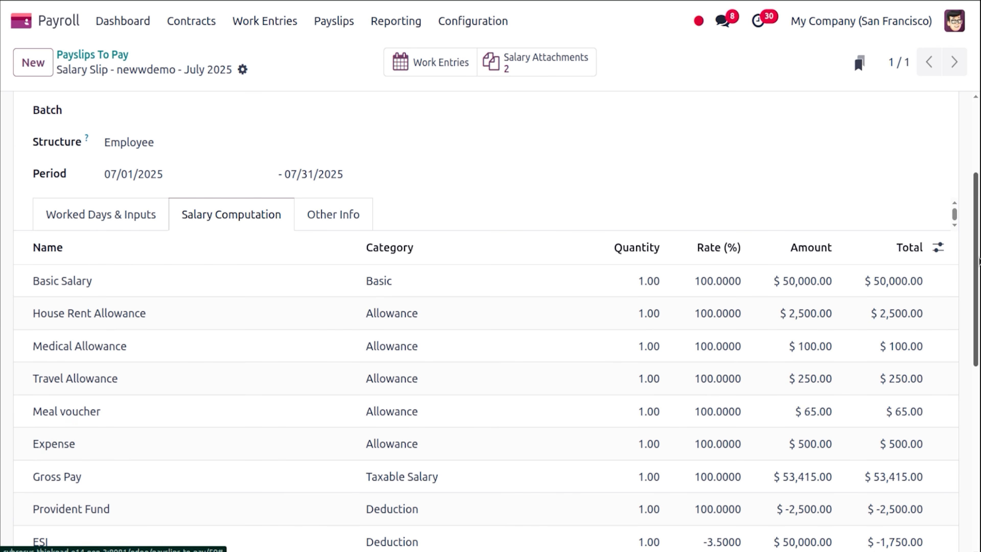
pyautogui.moveTo(979, 274); pyautogui.dragTo(979, 335)
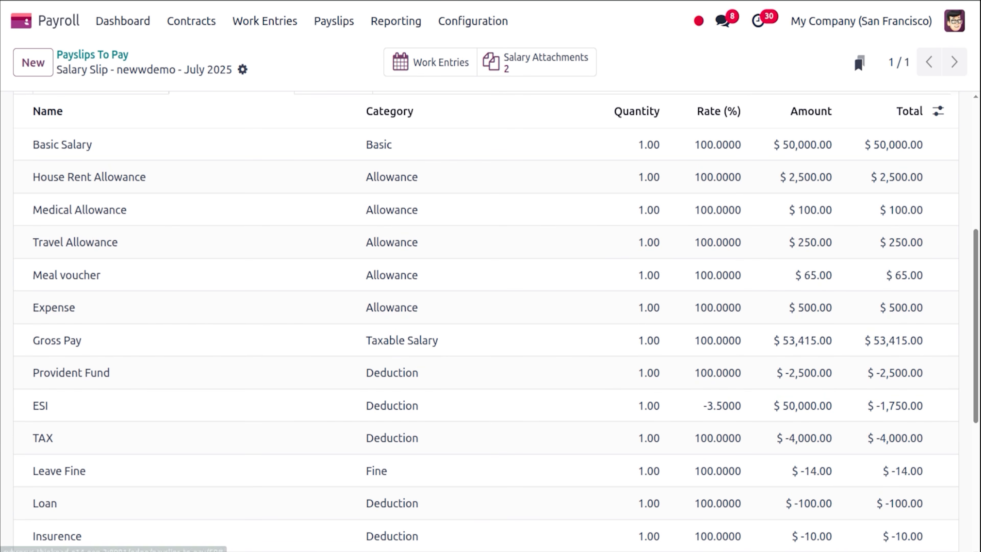
pyautogui.click(1, 207)
# Evaluate 7 × 2 = 14 to confirm the Leave Fine, then scroll down to Net Salary.
pyautogui.write('7')
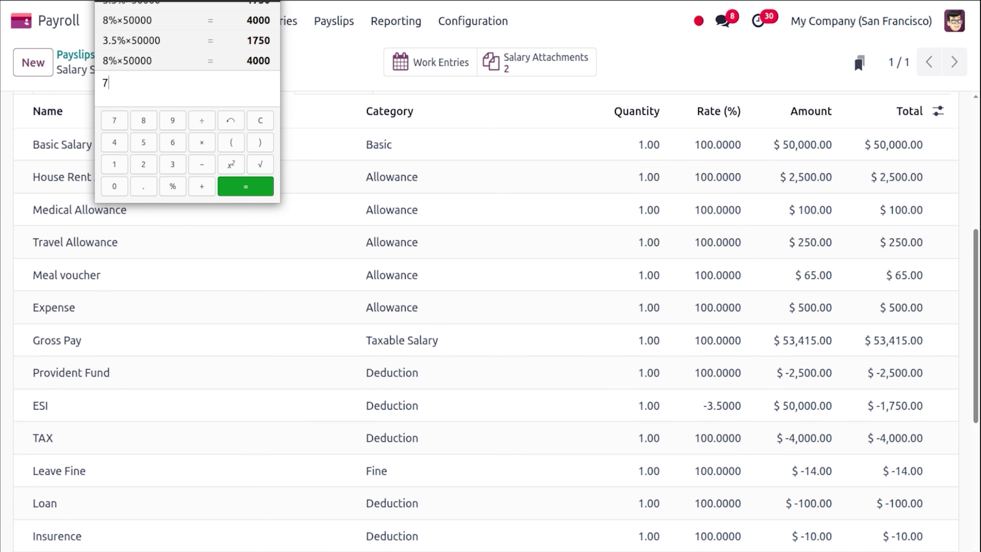
pyautogui.write('*2')
pyautogui.press('Return')
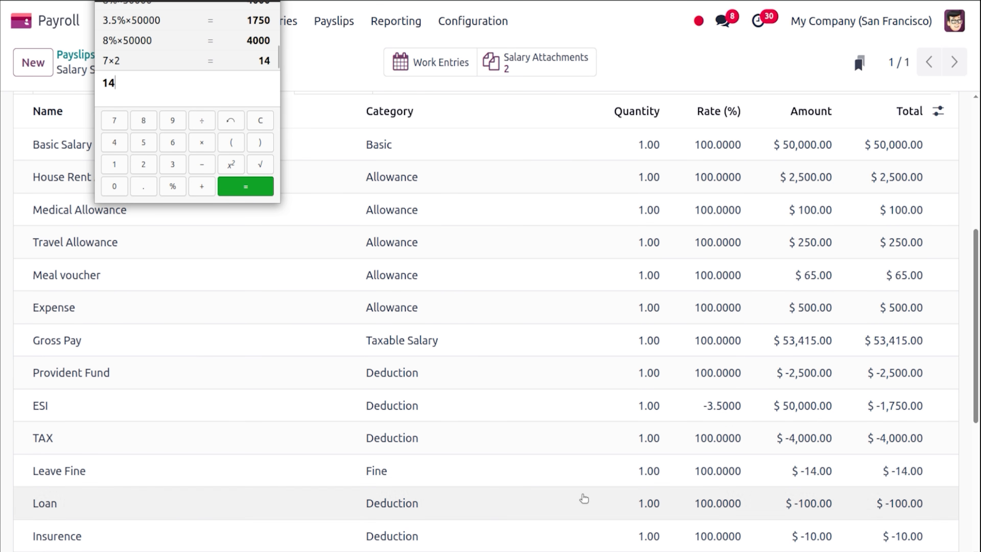
pyautogui.moveTo(978, 422); pyautogui.dragTo(978, 471)
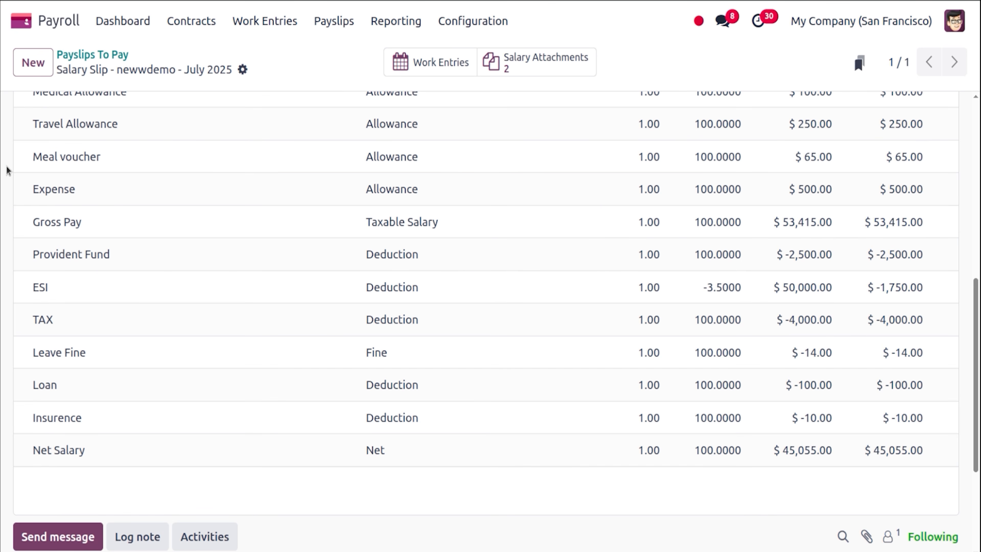
# Subtract 2,500, 1,750, 4,000, 14, 100 and 10 from gross pay to confirm the 45,055 Net Salary.
pyautogui.click(16, 207)
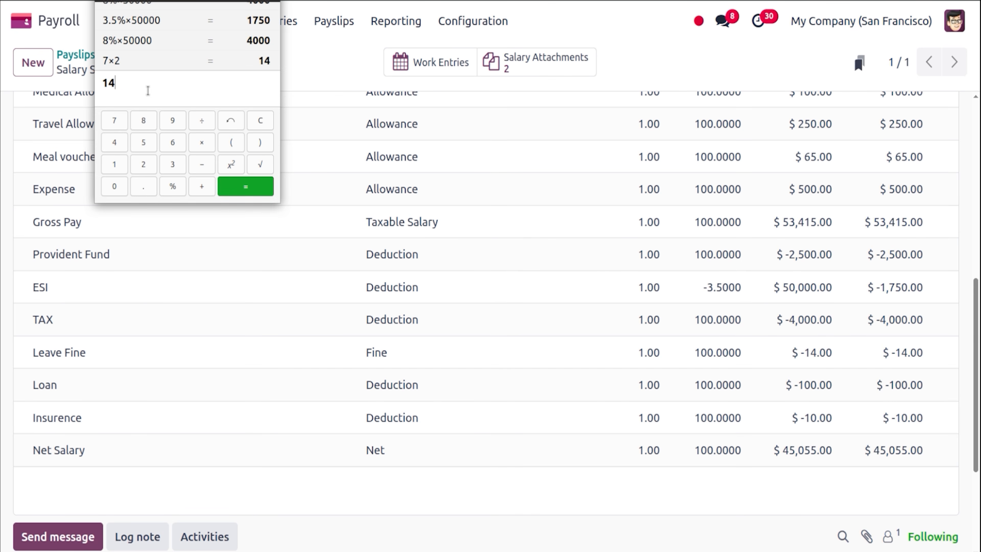
pyautogui.press('BackSpace')
pyautogui.press('BackSpace')
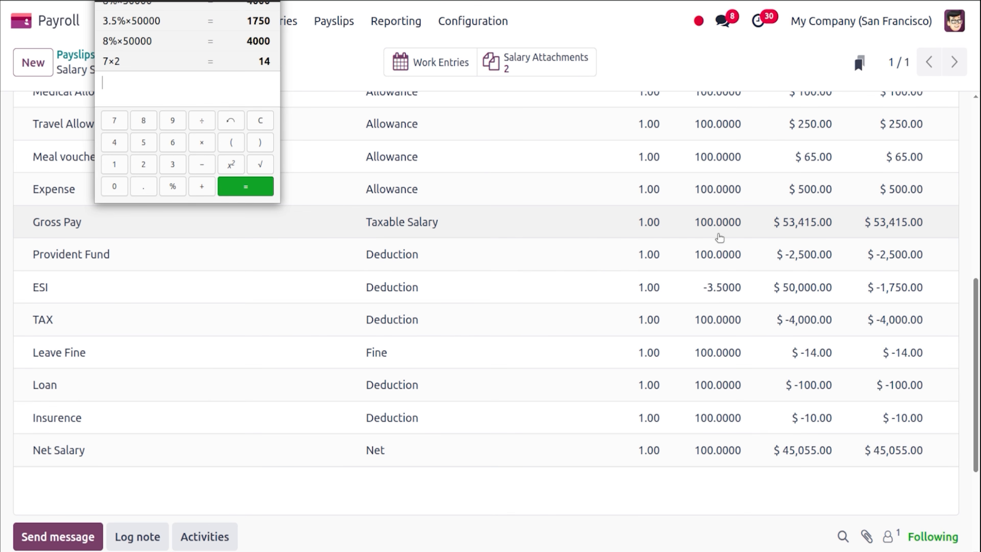
pyautogui.write('5314')
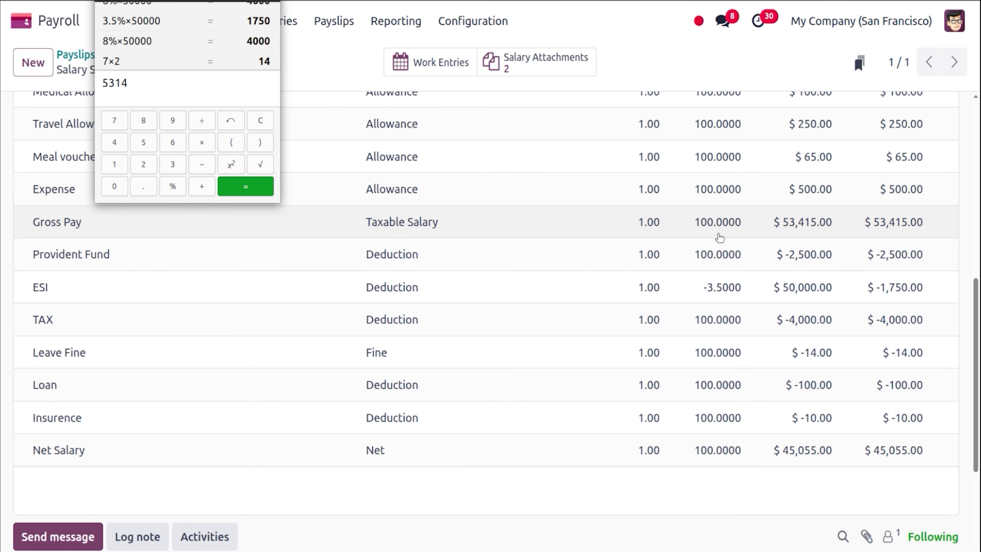
pyautogui.write('5+')
pyautogui.press('BackSpace')
pyautogui.write('-25')
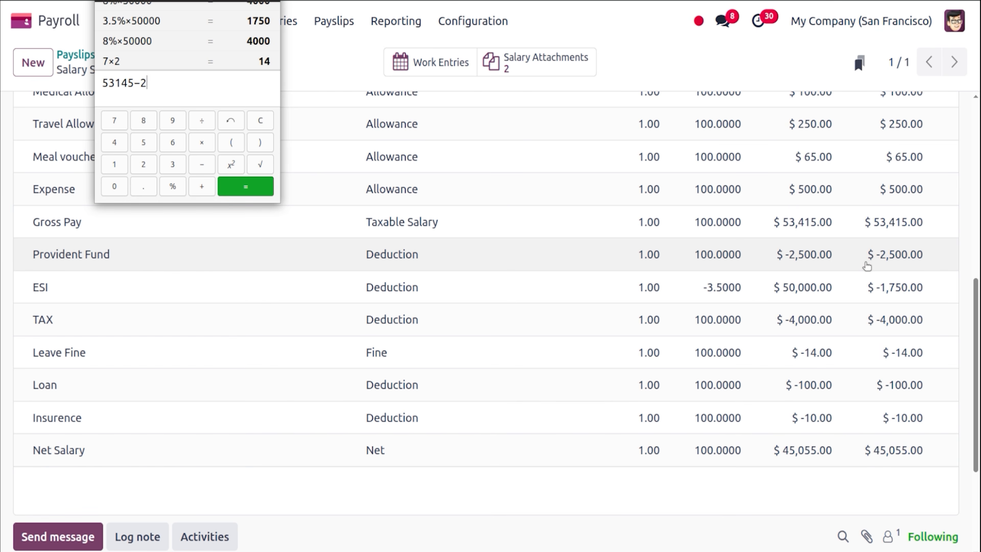
pyautogui.write('00')
pyautogui.write('-1750')
pyautogui.write('-')
pyautogui.write('40000')
pyautogui.press('BackSpace')
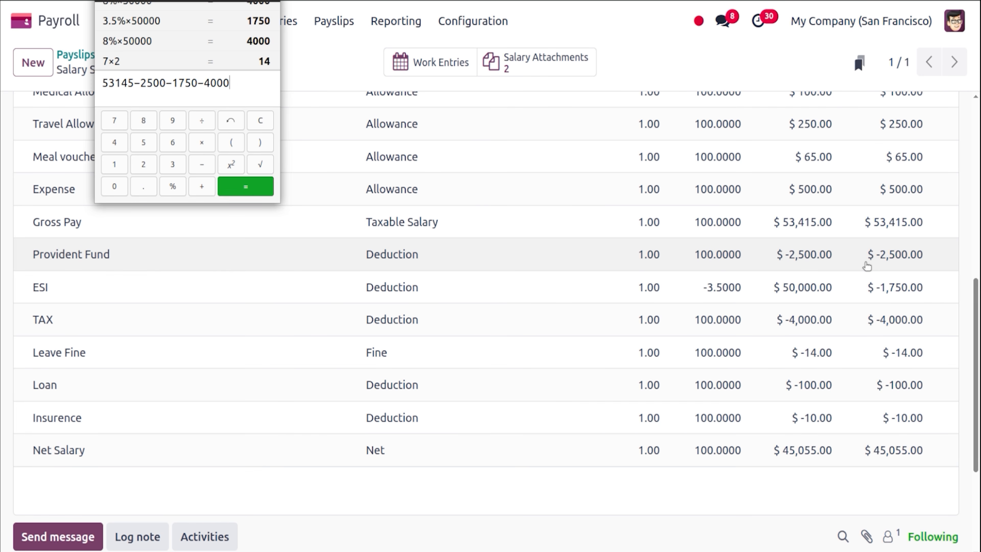
pyautogui.write('-14-100-10')
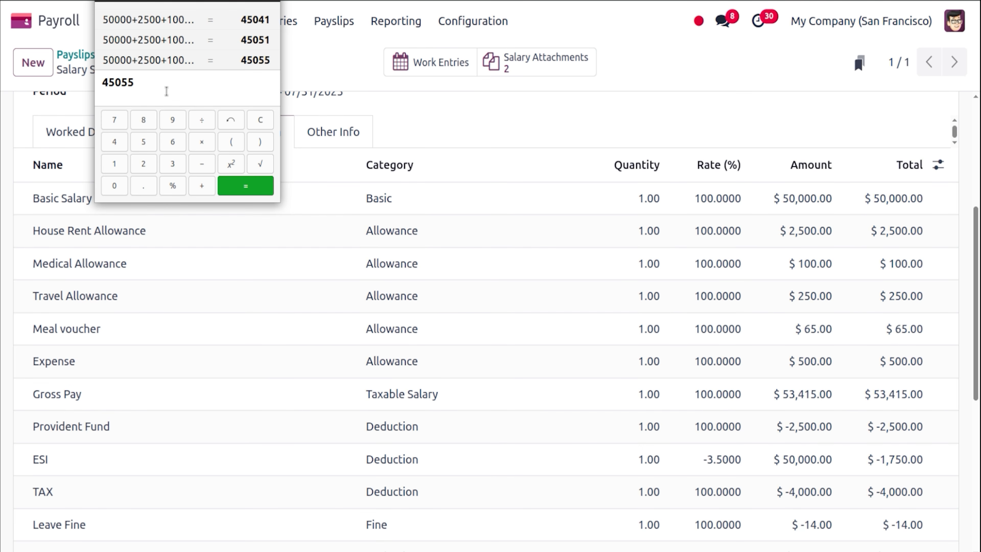
pyautogui.moveTo(979, 254); pyautogui.dragTo(979, 346)
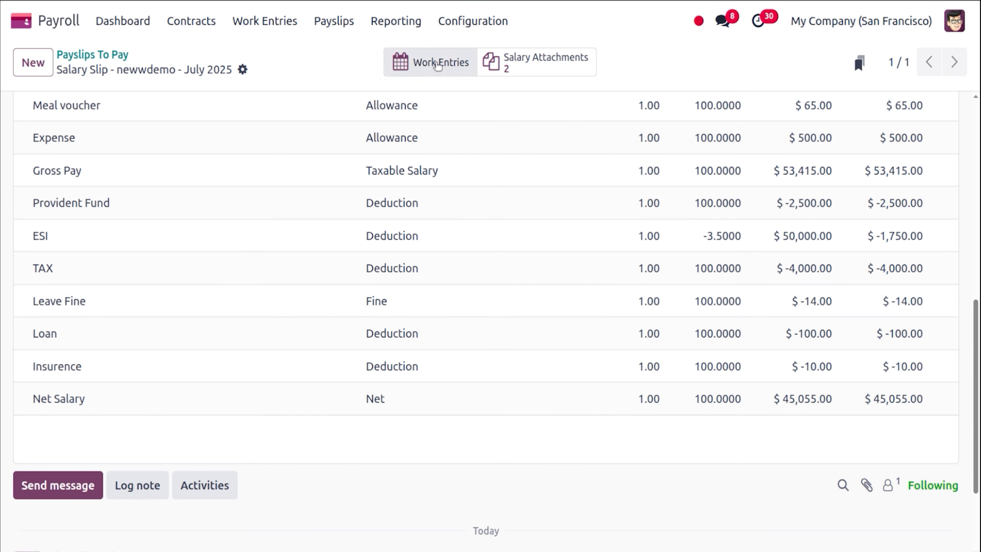
pyautogui.click(1, 208)
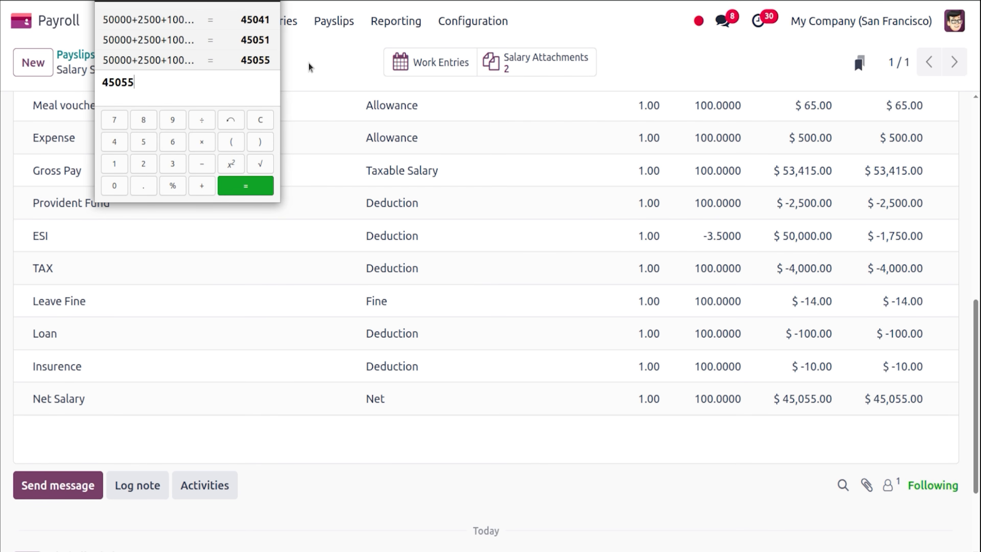
pyautogui.click(317, 59)
pyautogui.scroll(1, 972, 257)
pyautogui.scroll(10, 972, 257)
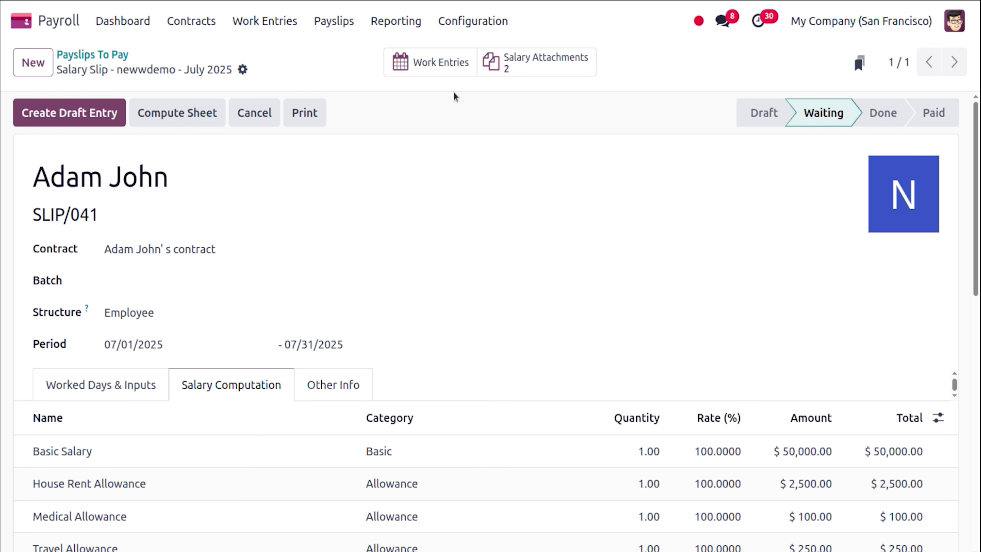
pyautogui.click(532, 69)
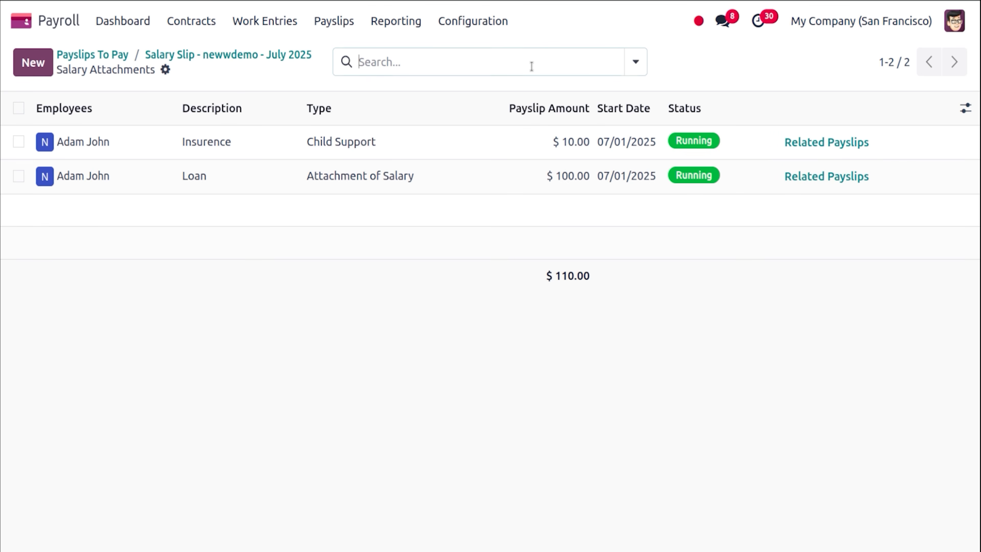
pyautogui.click(254, 61)
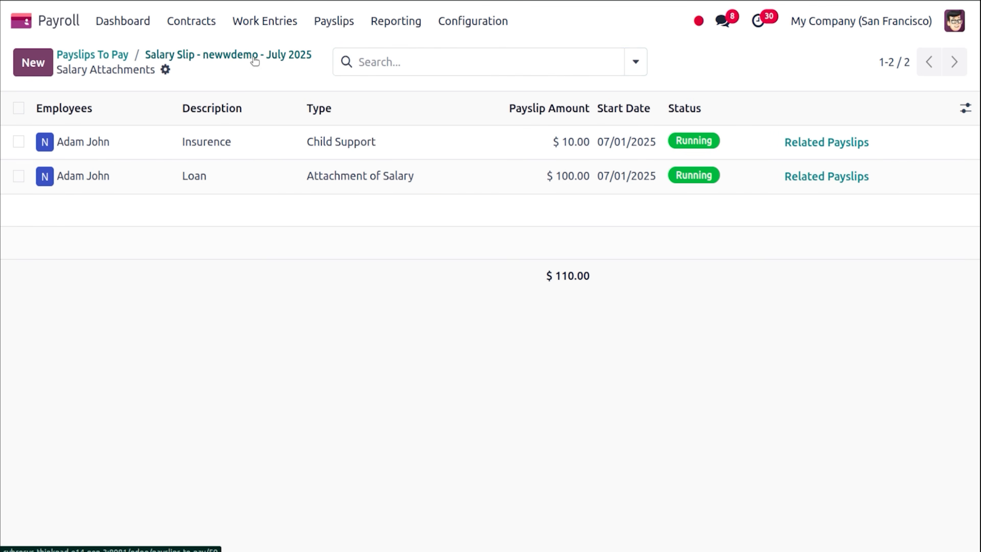
pyautogui.click(424, 64)
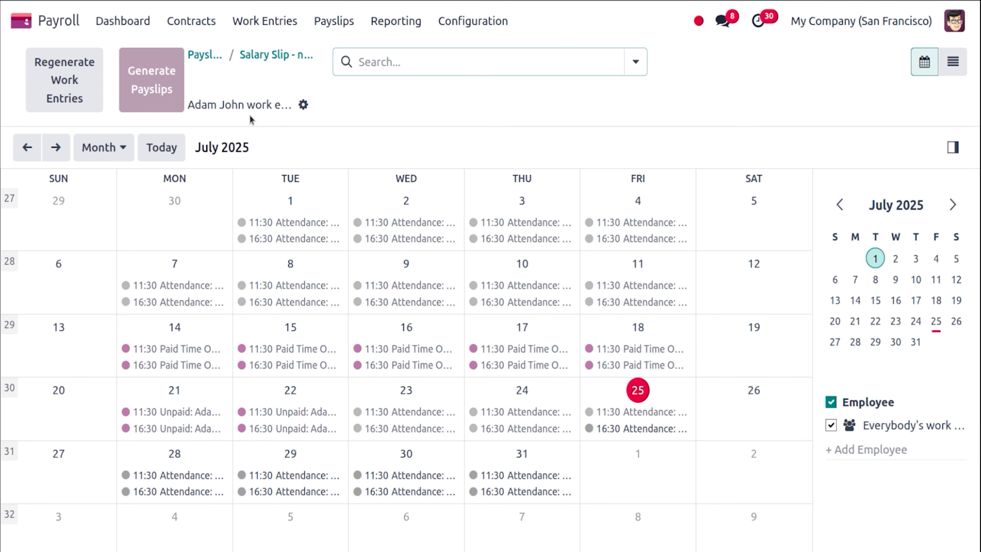
pyautogui.click(259, 56)
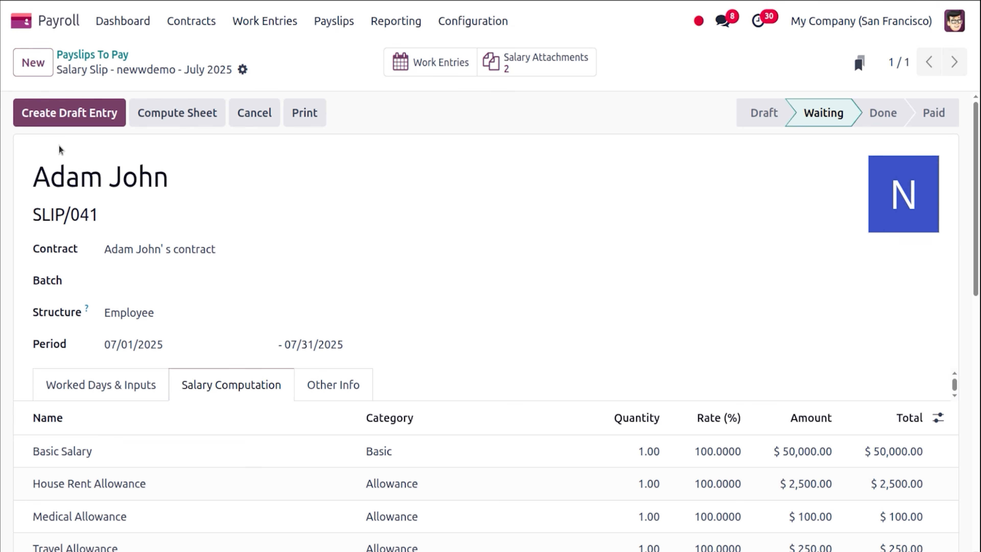
# Create and confirm the draft July 2025 Salaries journal entry, then open it from the payslip.
pyautogui.click(53, 123)
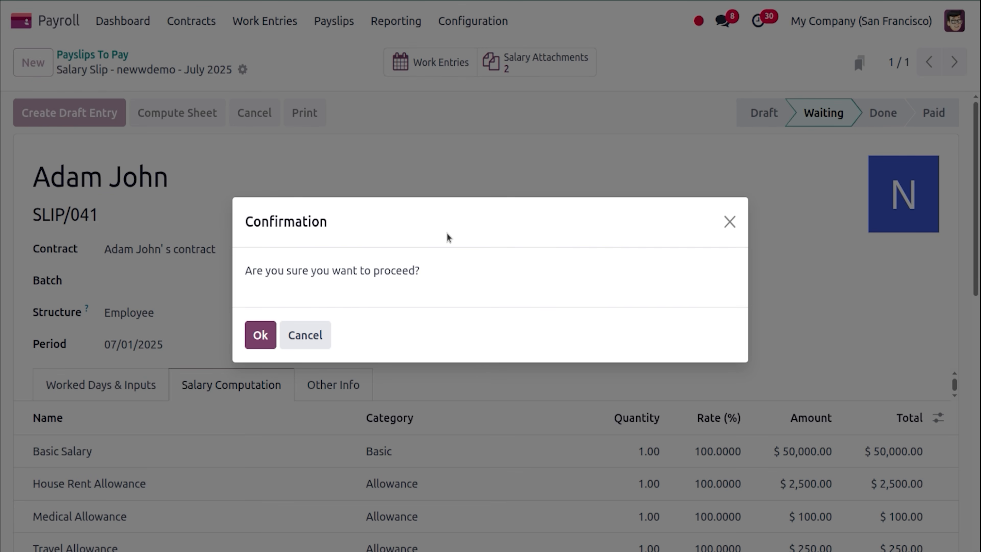
pyautogui.click(270, 329)
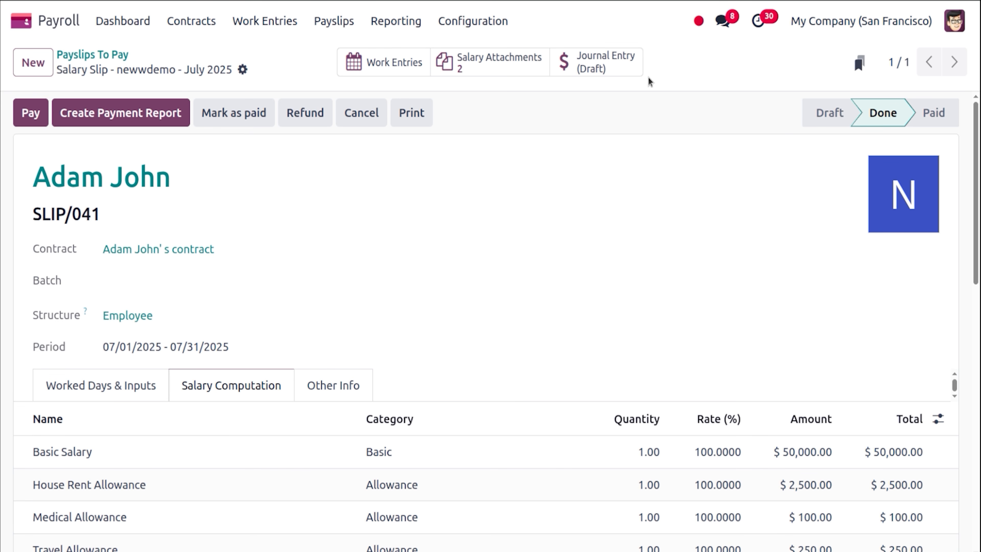
pyautogui.click(606, 61)
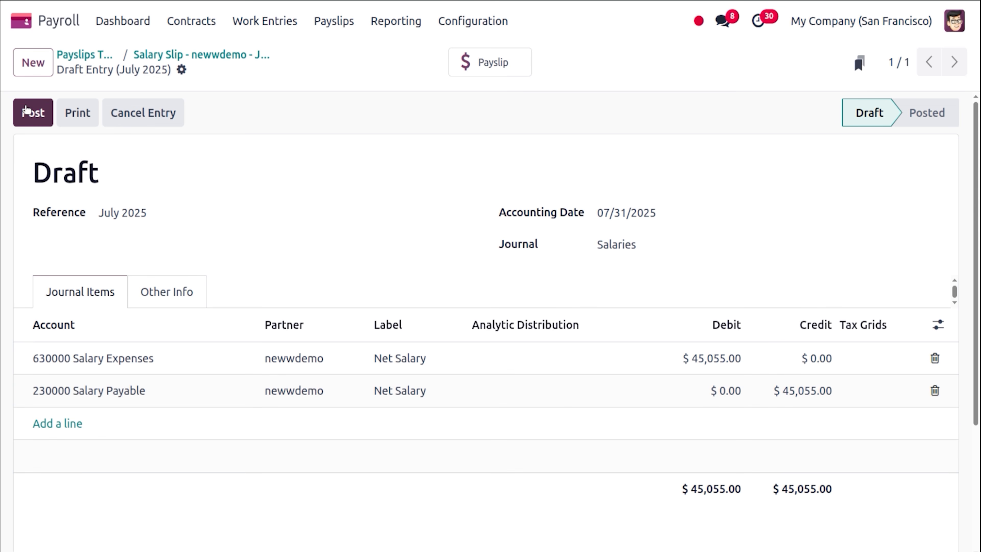
# Post the July 2025 Salaries entry, mark the payslip as Paid, and return to the apps overview.
pyautogui.click(27, 110)
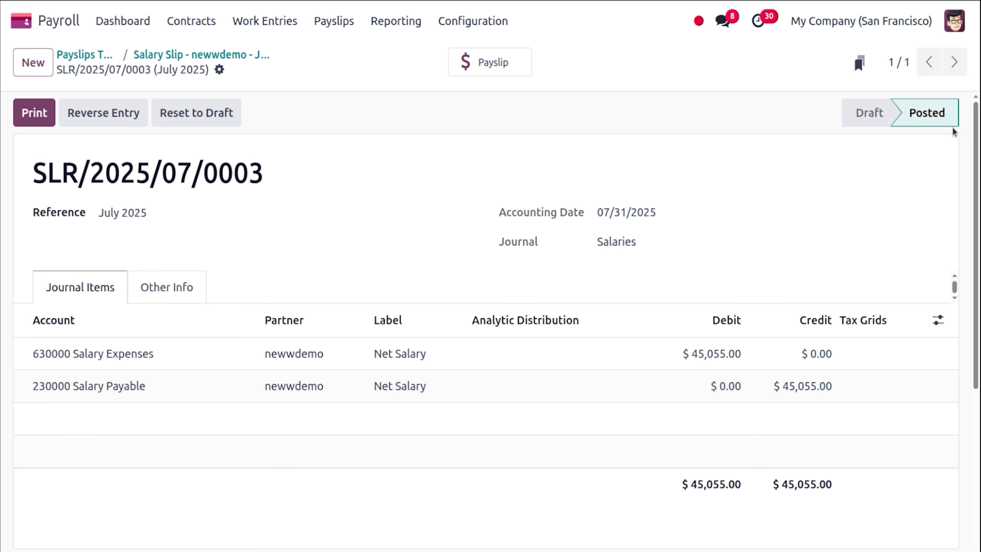
pyautogui.click(234, 60)
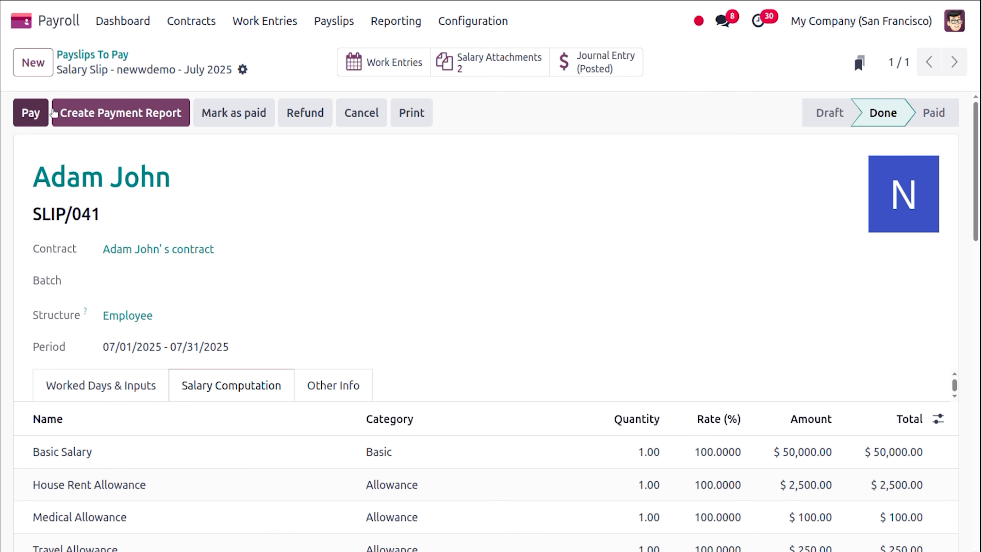
pyautogui.click(254, 113)
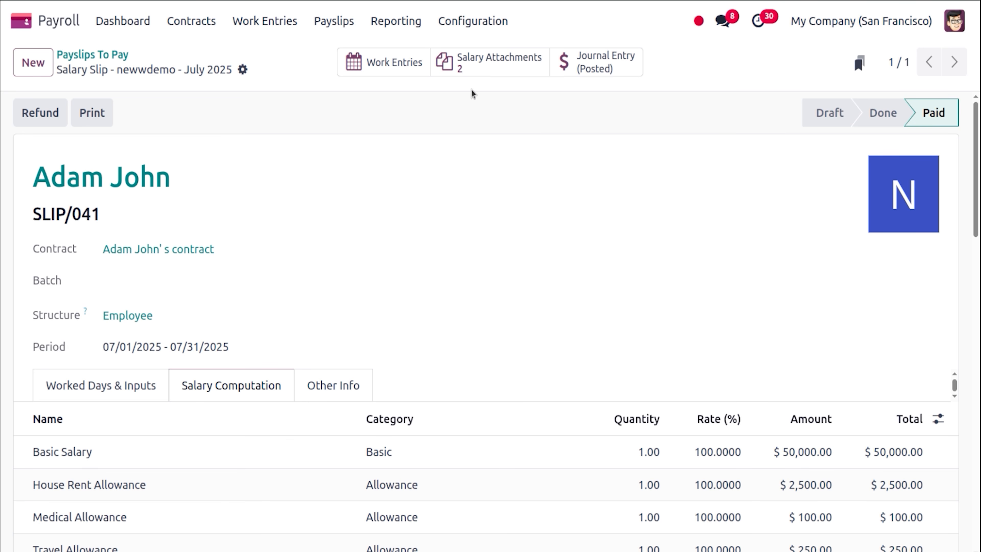
pyautogui.click(23, 24)
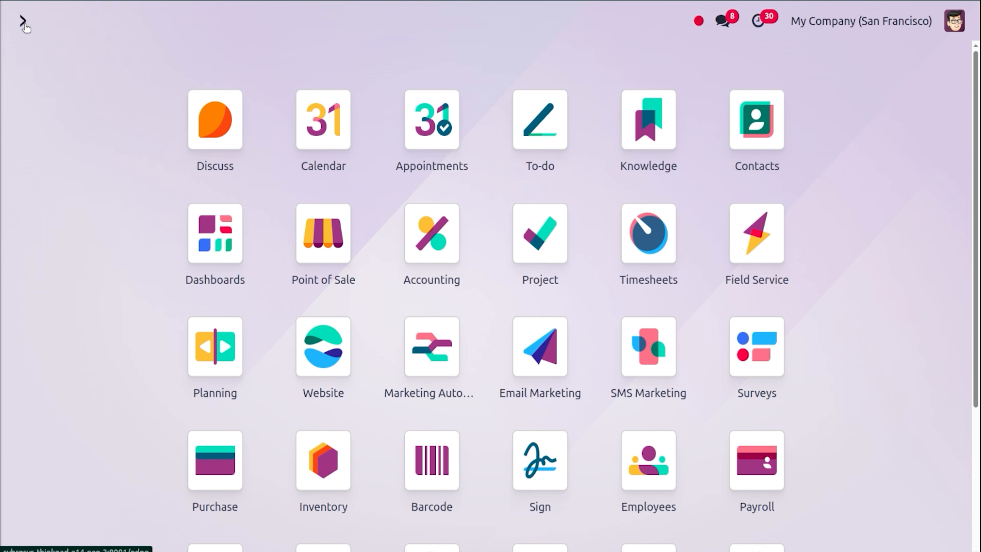
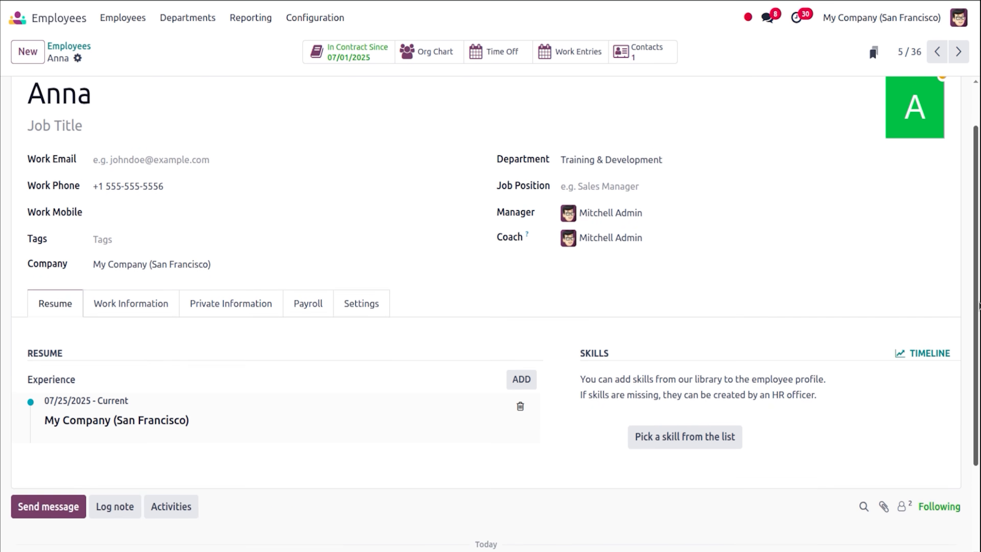
# Check the employee's Settings tab and her running Trainees Contract at $15,000 monthly fixed wage.
pyautogui.click(360, 237)
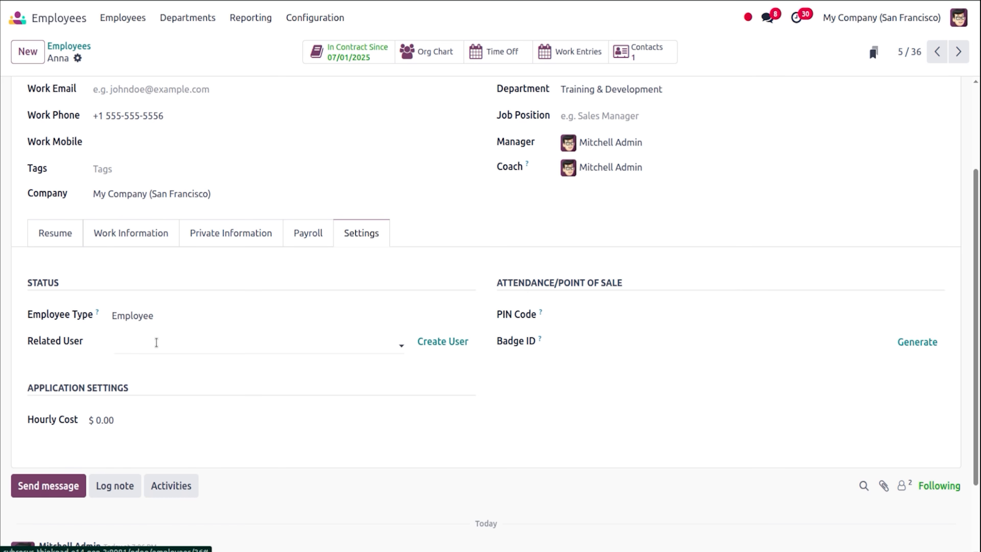
pyautogui.moveTo(977, 315); pyautogui.dragTo(980, 188)
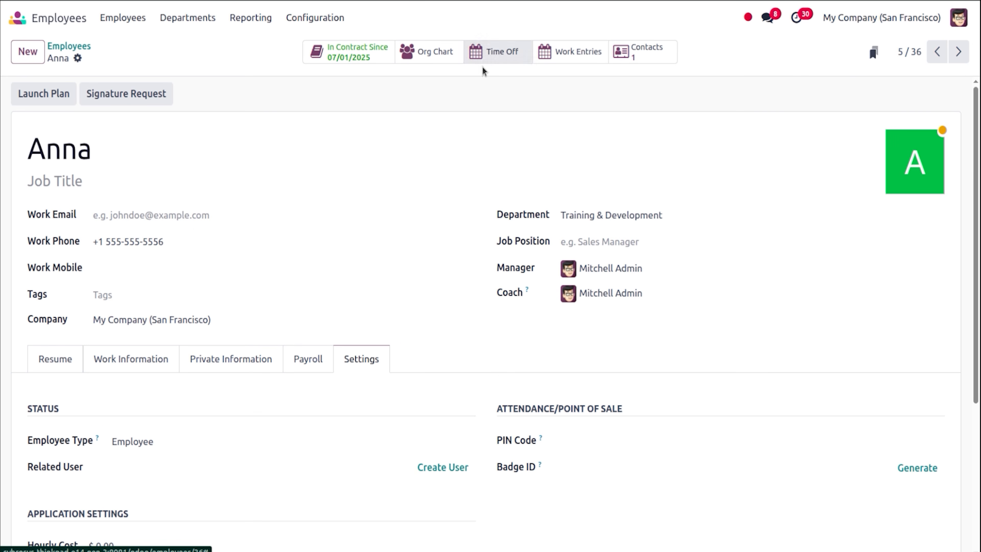
pyautogui.click(373, 54)
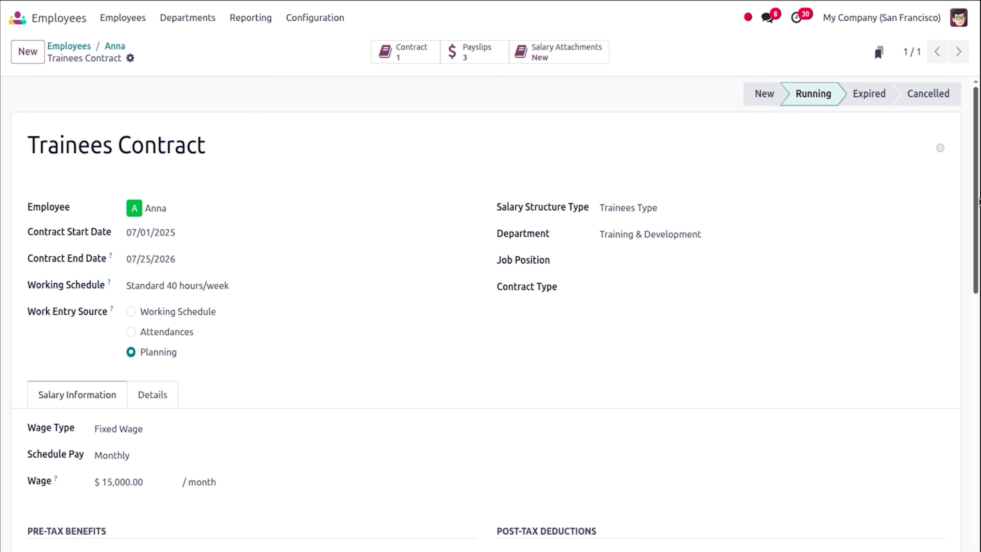
pyautogui.scroll(-5, 980, 203)
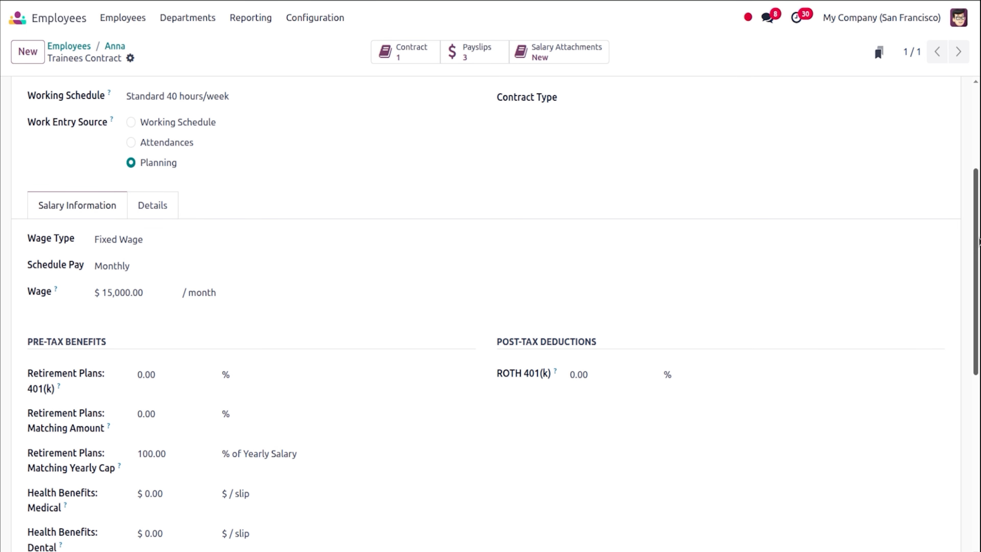
pyautogui.scroll(5, 824, 106)
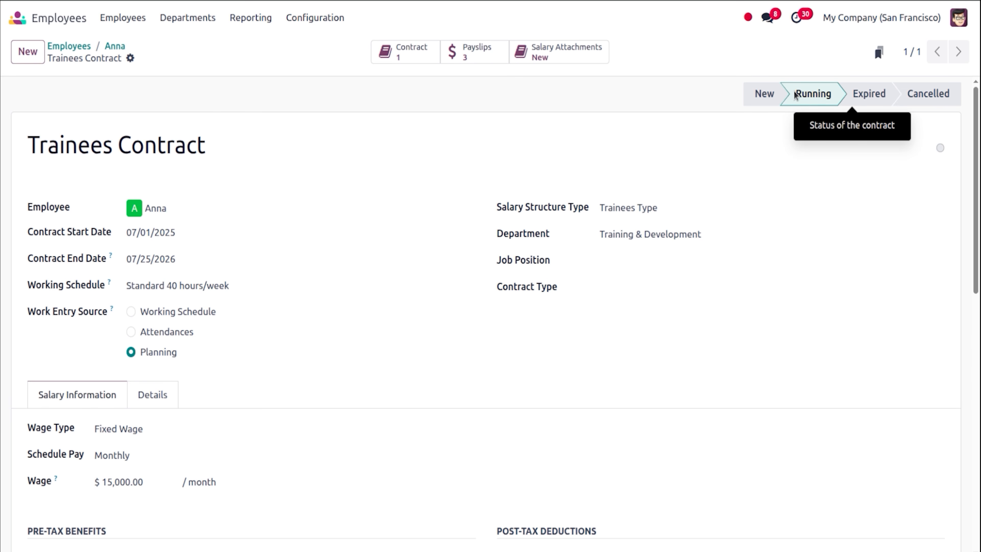
# Open Payroll work entries, drop the Conflicting filter, and search the employee, finding no July entries.
pyautogui.click(18, 23)
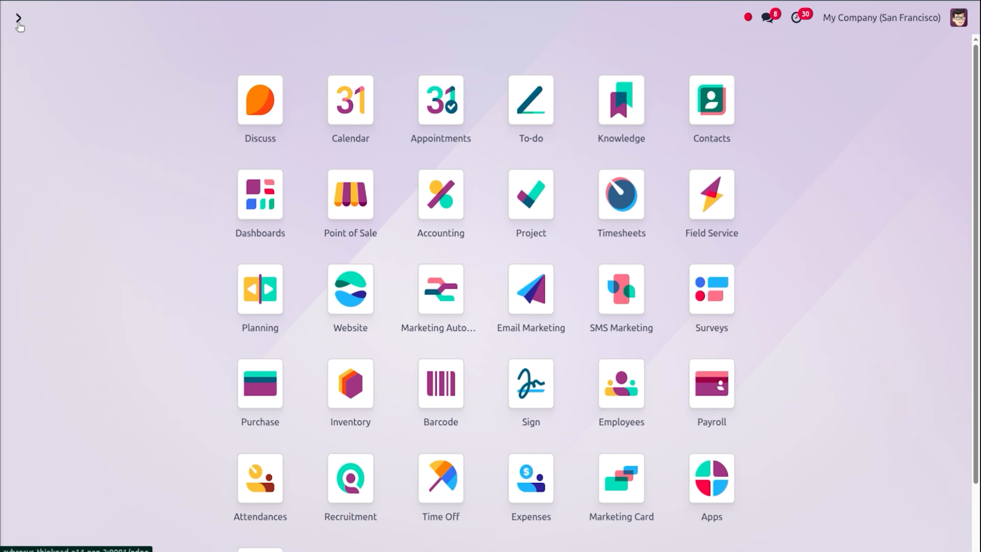
pyautogui.write('pa')
pyautogui.press('Return')
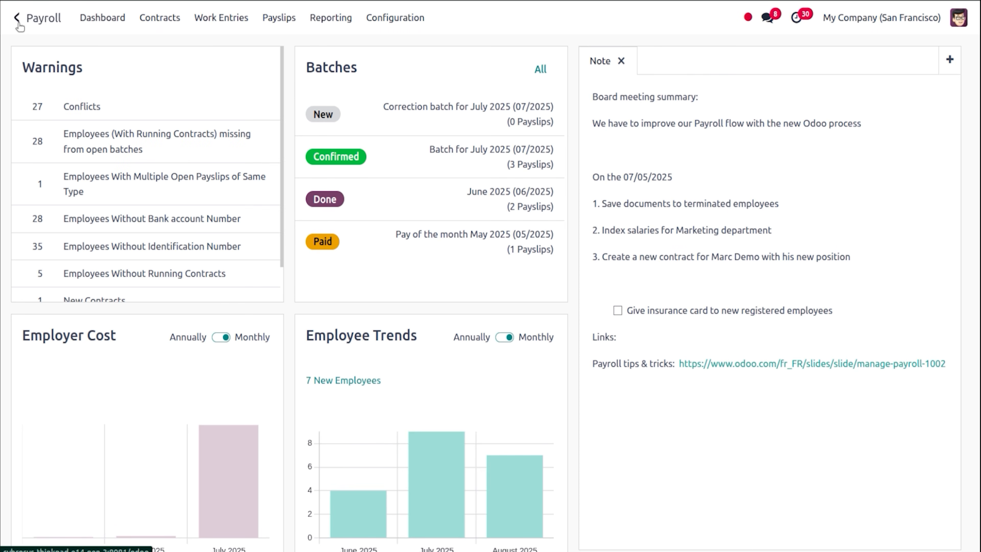
pyautogui.click(229, 21)
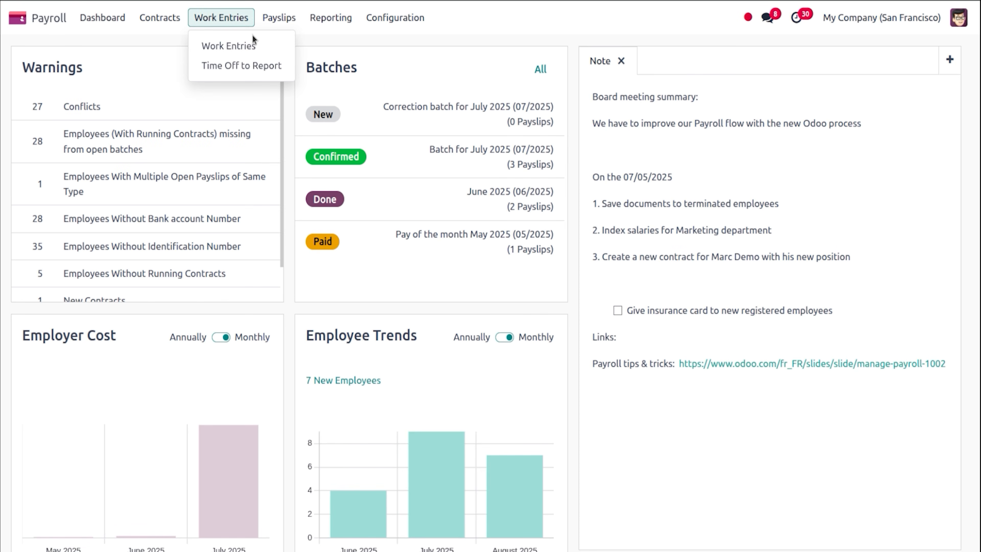
pyautogui.click(255, 39)
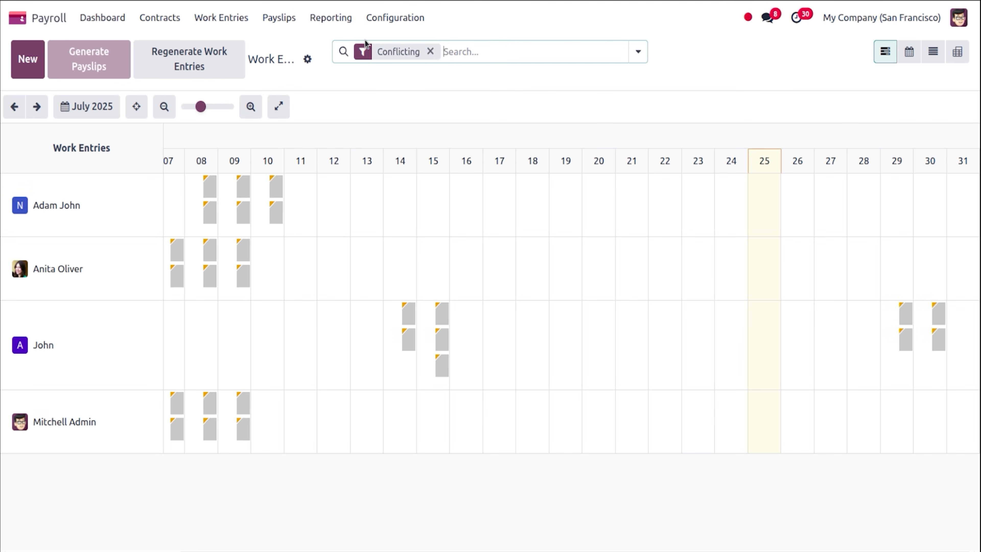
pyautogui.click(428, 51)
pyautogui.write('Anna')
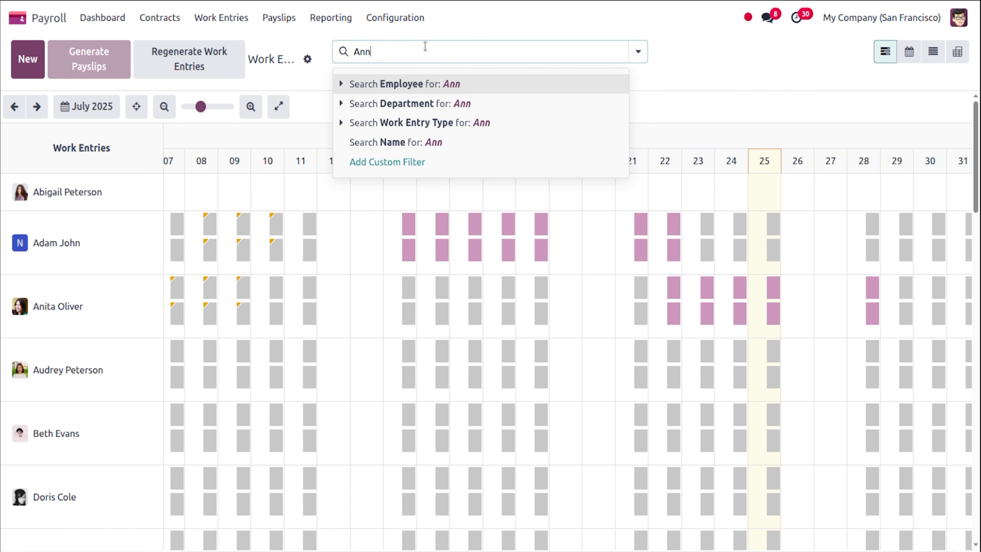
pyautogui.press('Return')
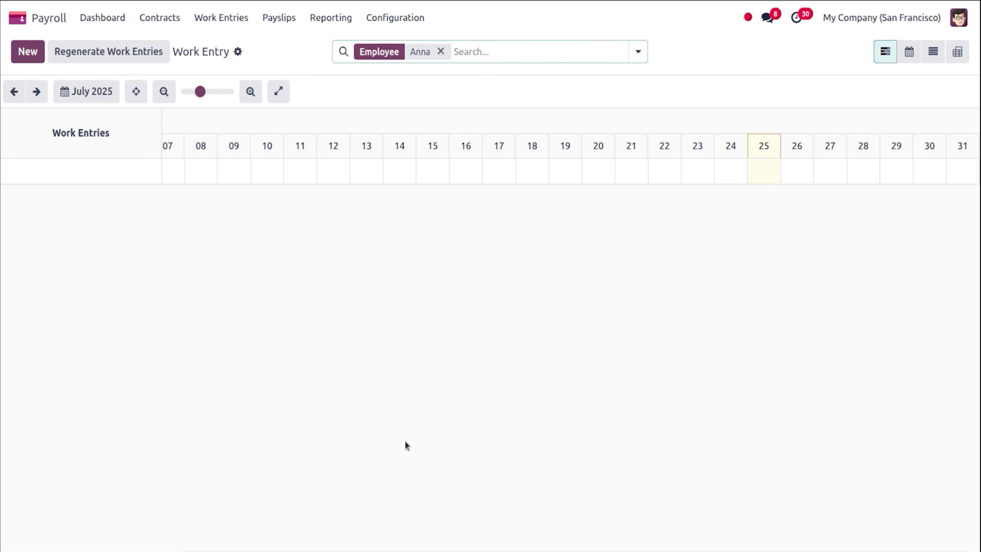
pyautogui.moveTo(441, 550); pyautogui.dragTo(234, 546)
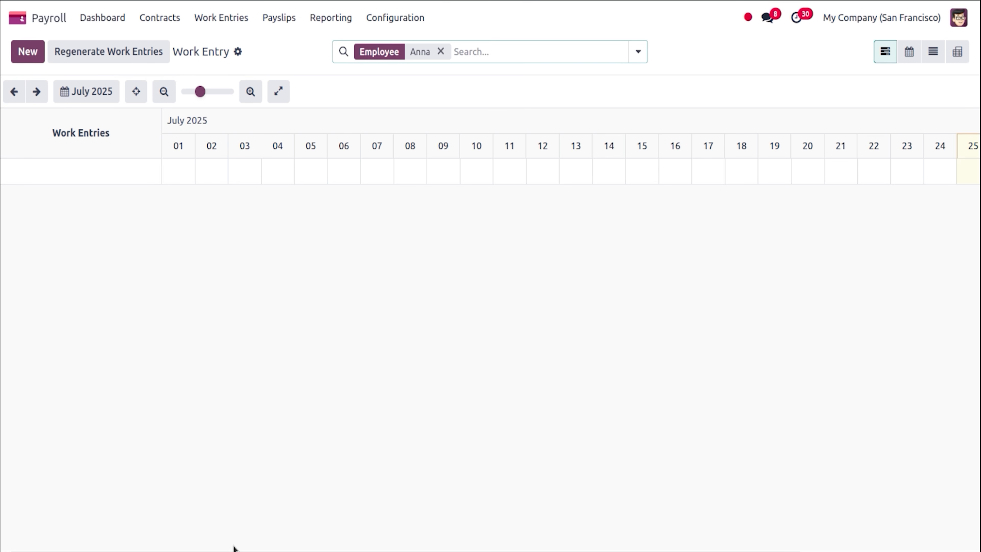
pyautogui.click(412, 21)
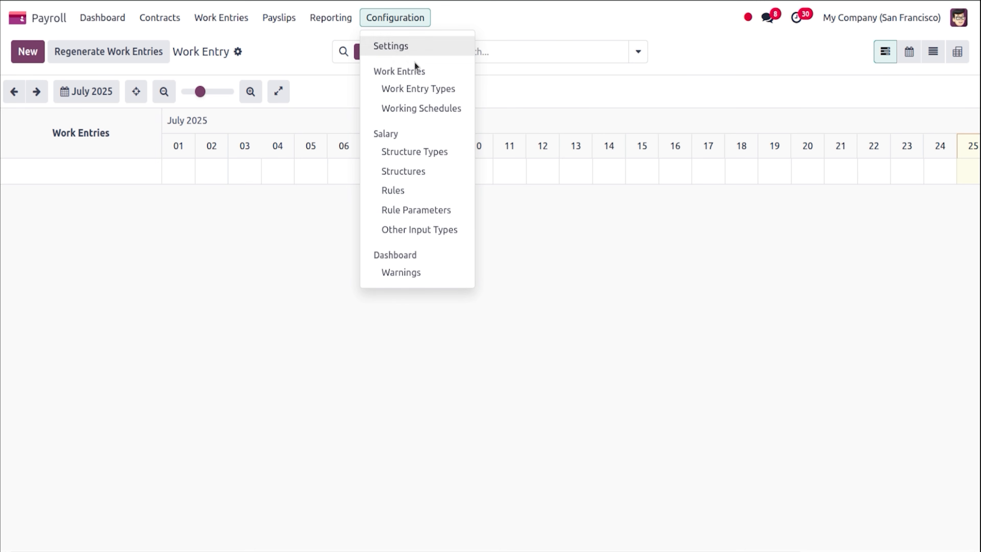
# Open the Trainees structure under Trainees Type and scroll to its Basic-to-Net Salary rules.
pyautogui.click(436, 176)
pyautogui.click(269, 187)
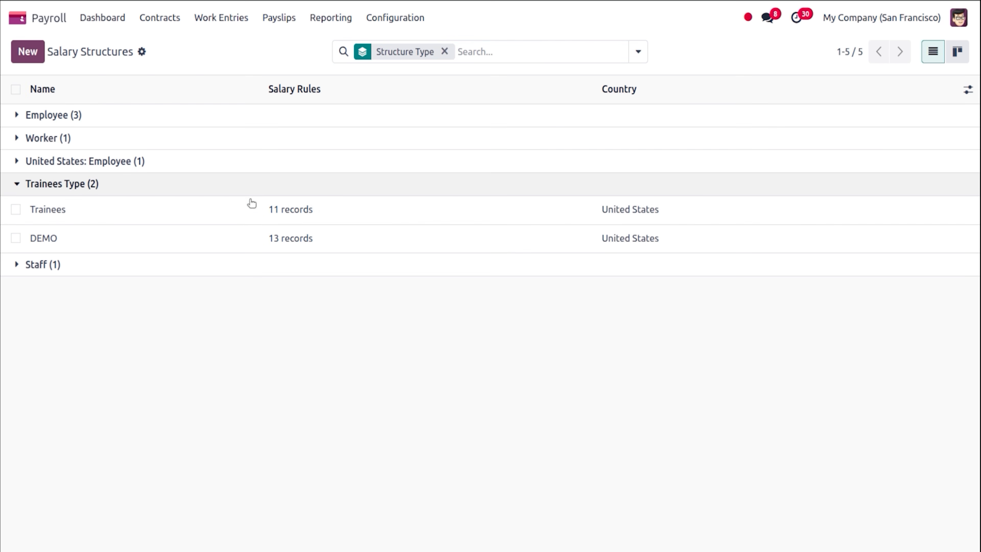
pyautogui.click(246, 219)
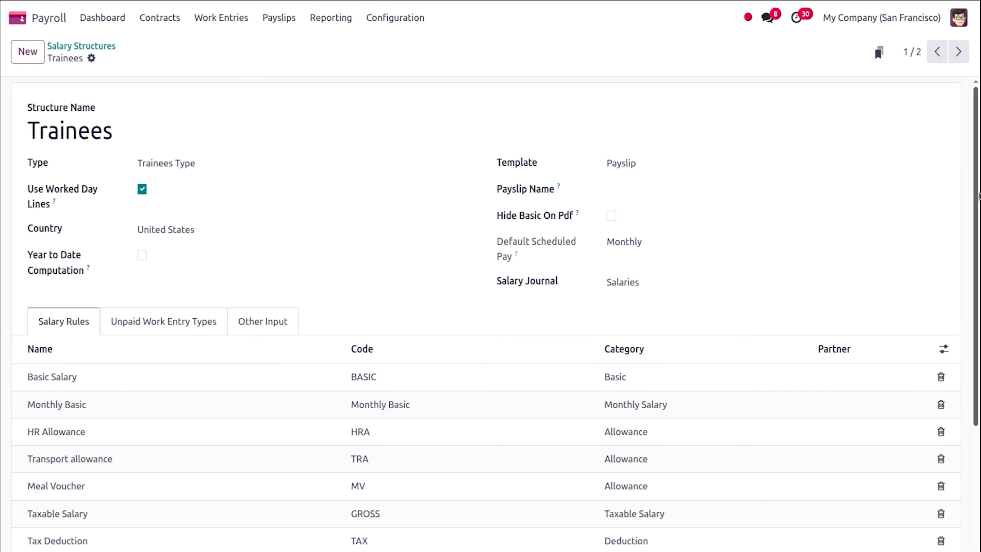
pyautogui.moveTo(979, 221); pyautogui.dragTo(979, 350)
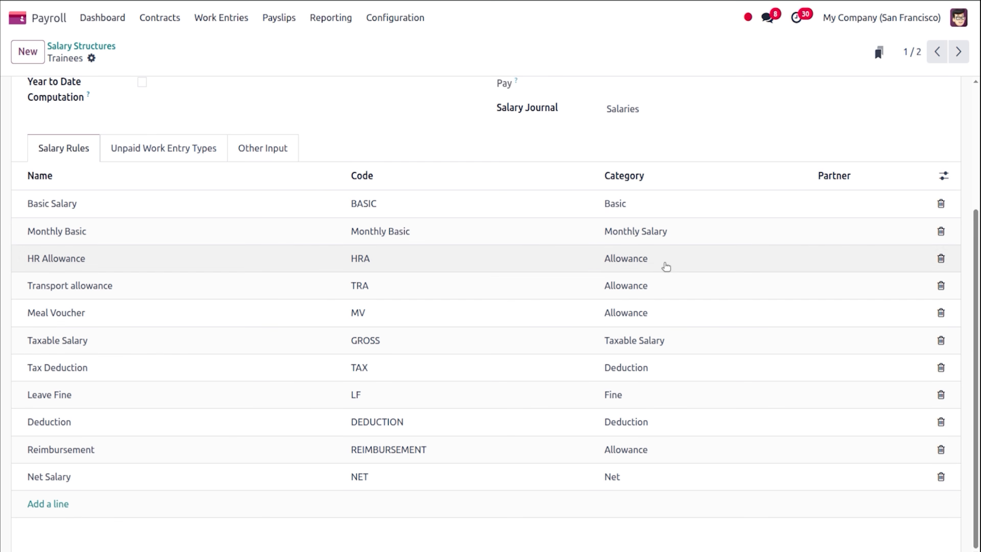
pyautogui.click(516, 202)
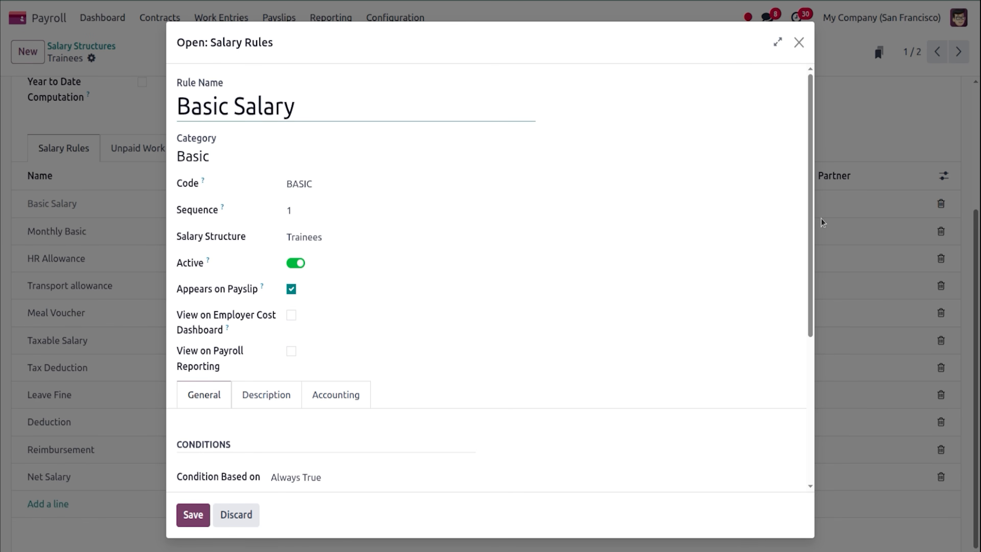
pyautogui.moveTo(811, 225); pyautogui.dragTo(807, 388)
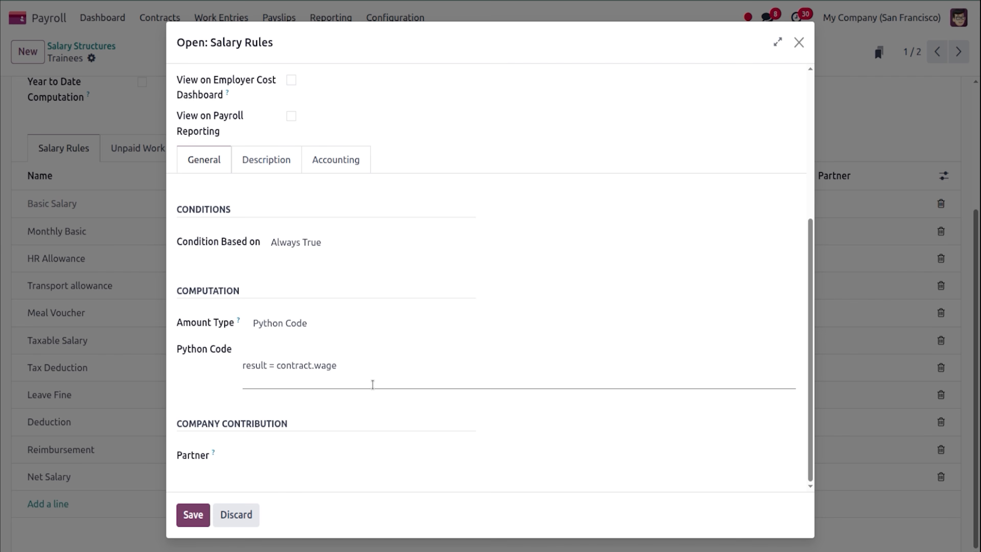
pyautogui.click(193, 515)
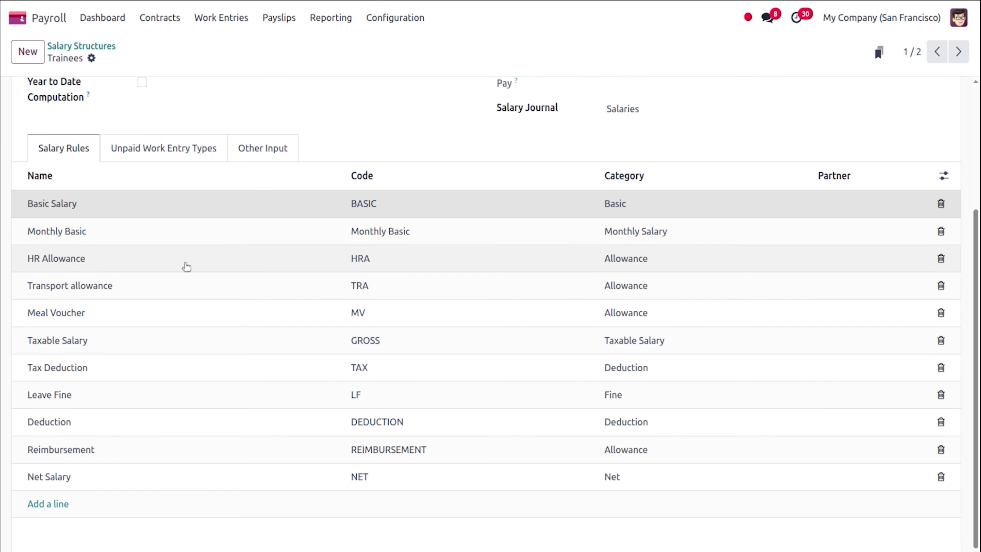
pyautogui.click(178, 234)
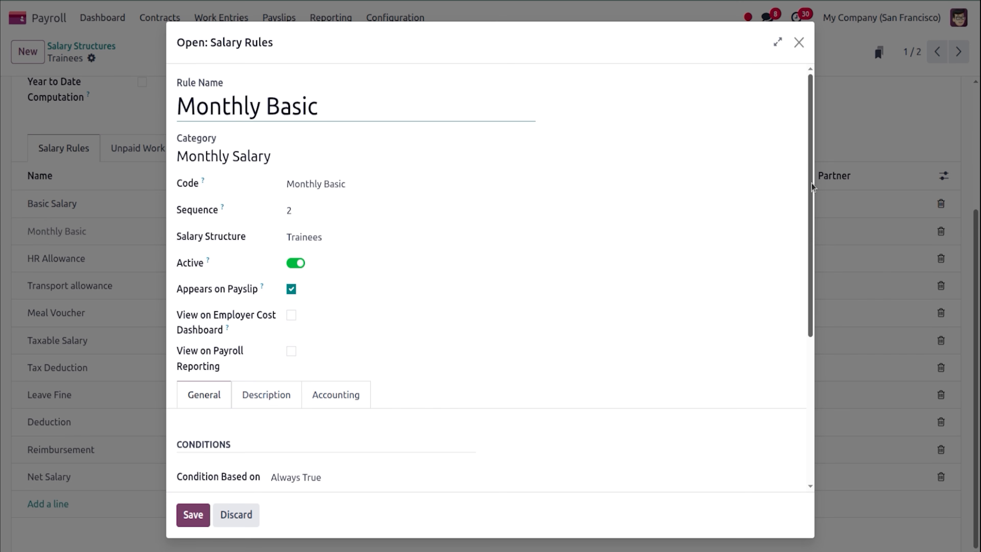
pyautogui.moveTo(812, 183); pyautogui.dragTo(794, 320)
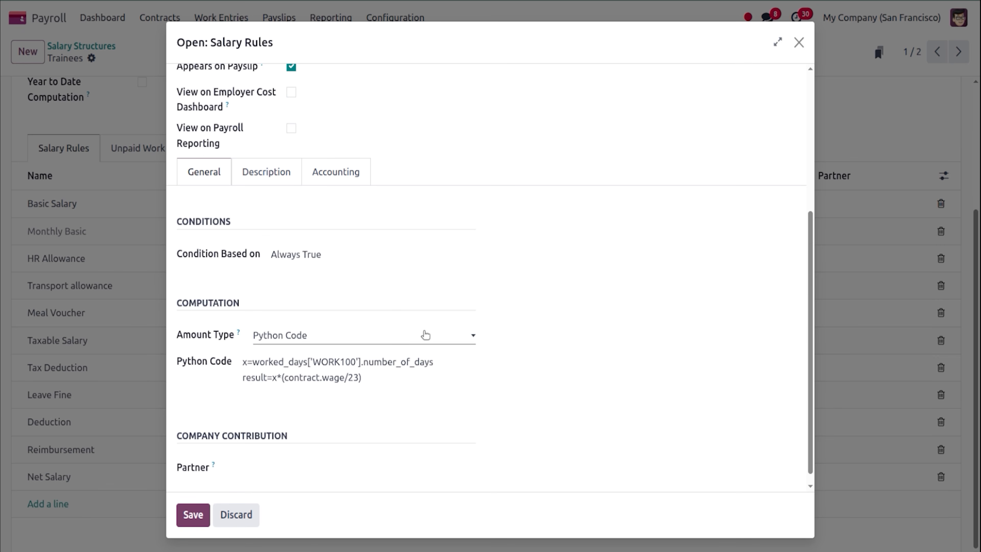
pyautogui.click(193, 515)
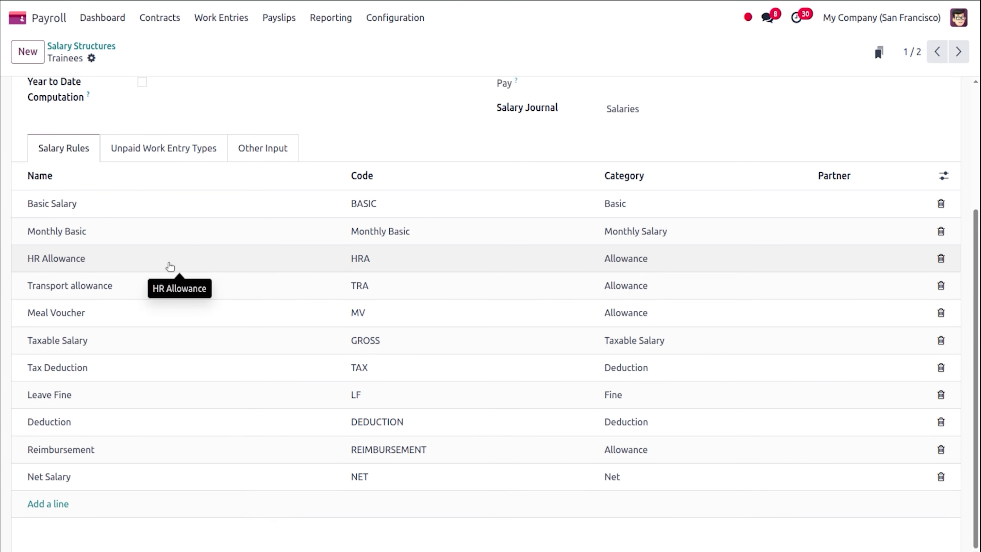
# Inspect and save the HR Allowance, Transport allowance and Meal Voucher (5.00 per WORK100 day) rules.
pyautogui.click(170, 266)
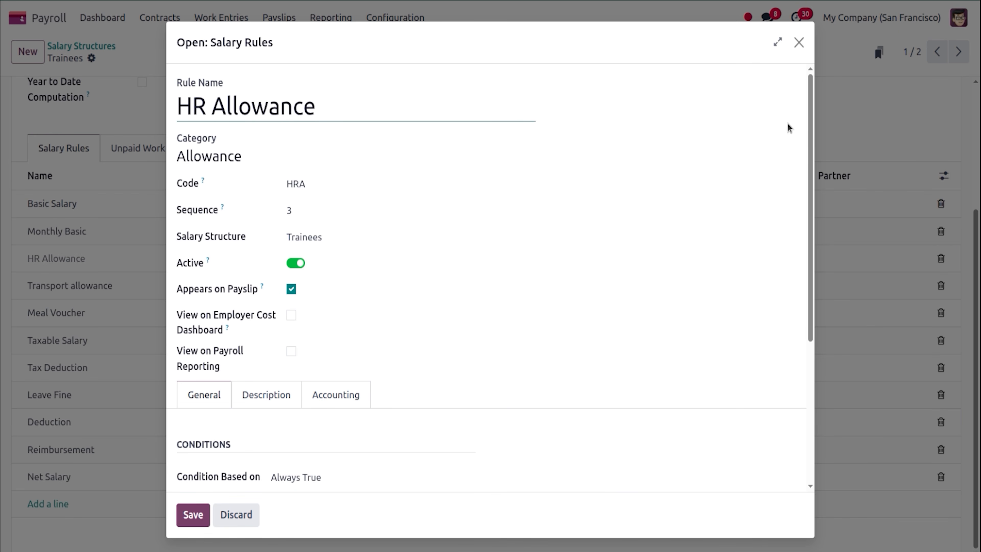
pyautogui.scroll(-5, 809, 171)
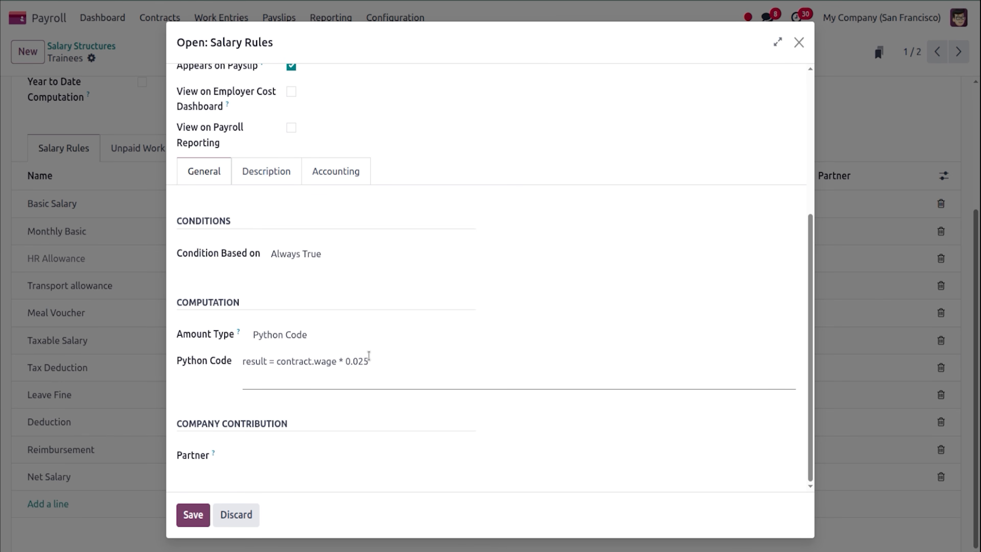
pyautogui.click(193, 515)
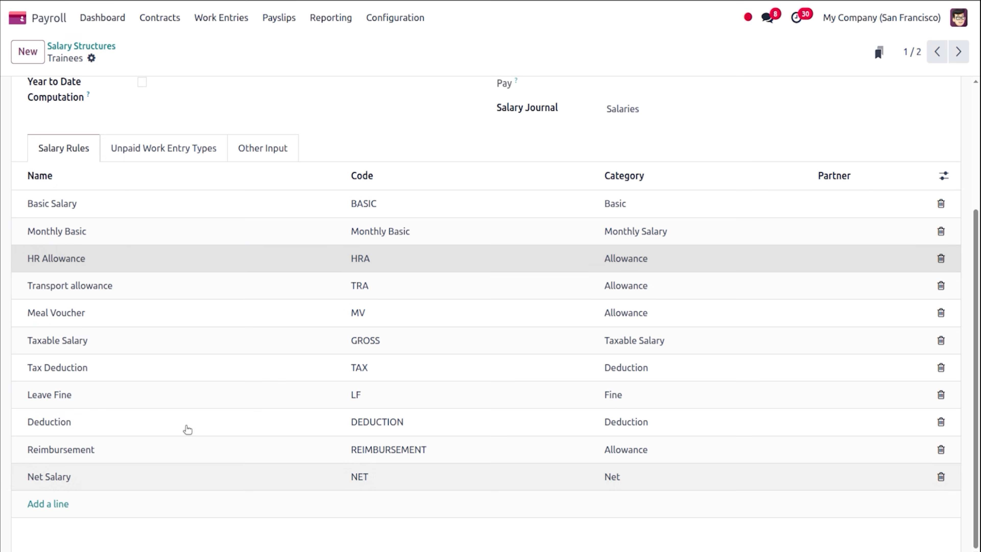
pyautogui.click(171, 299)
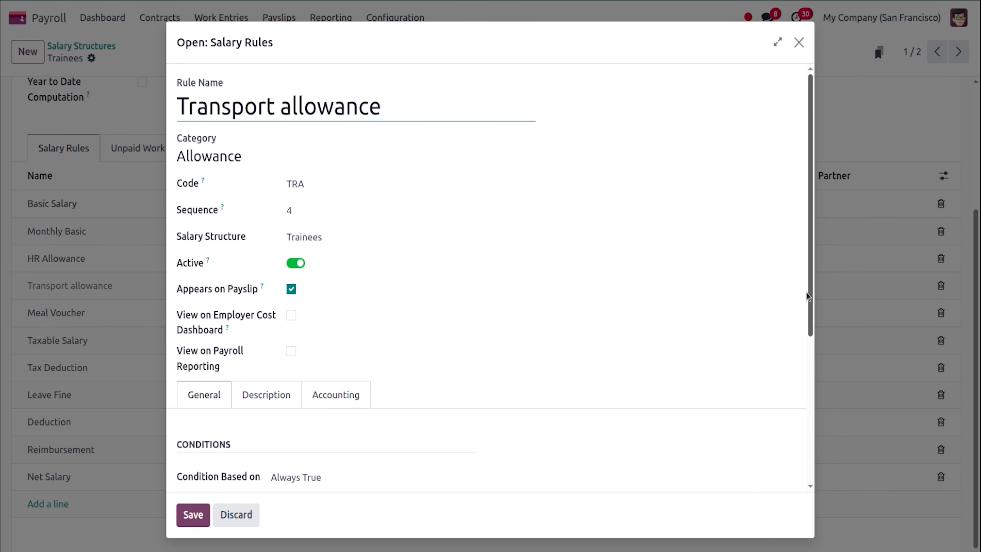
pyautogui.moveTo(806, 293); pyautogui.dragTo(813, 406)
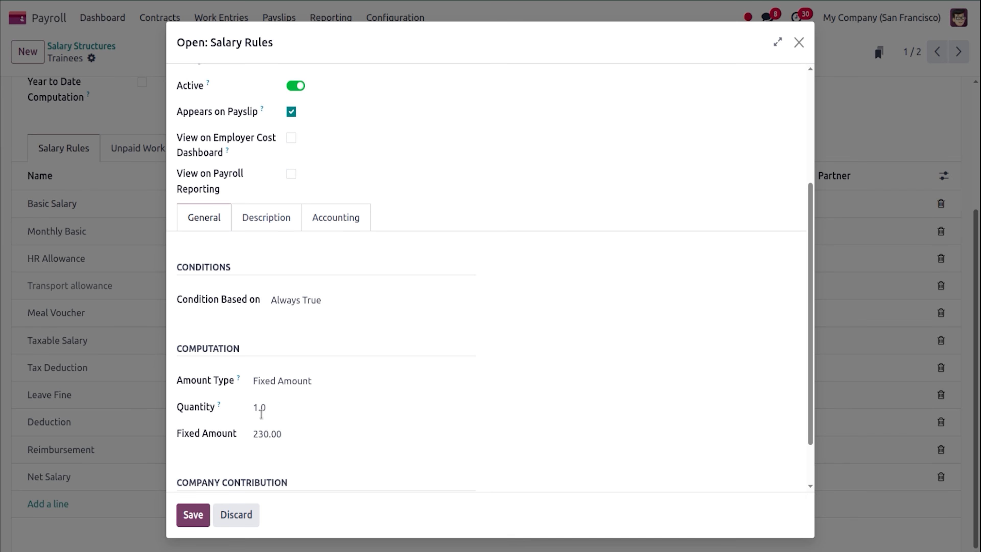
pyautogui.click(193, 515)
pyautogui.click(146, 320)
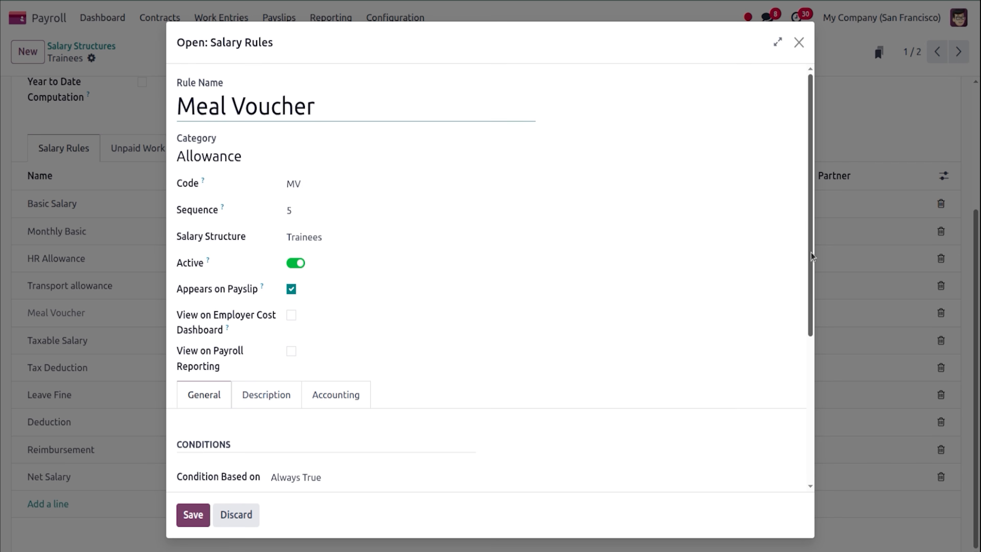
pyautogui.moveTo(810, 252); pyautogui.dragTo(813, 358)
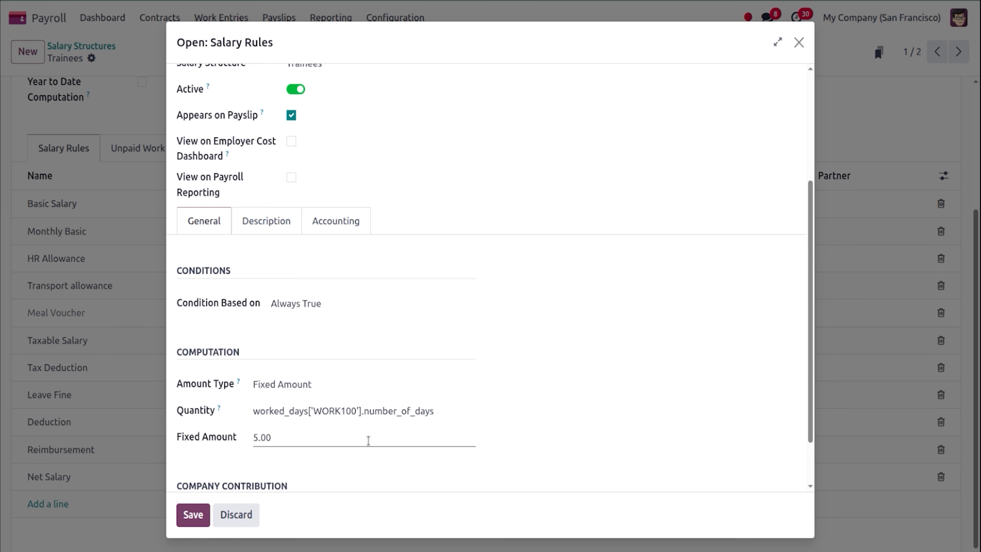
pyautogui.click(193, 518)
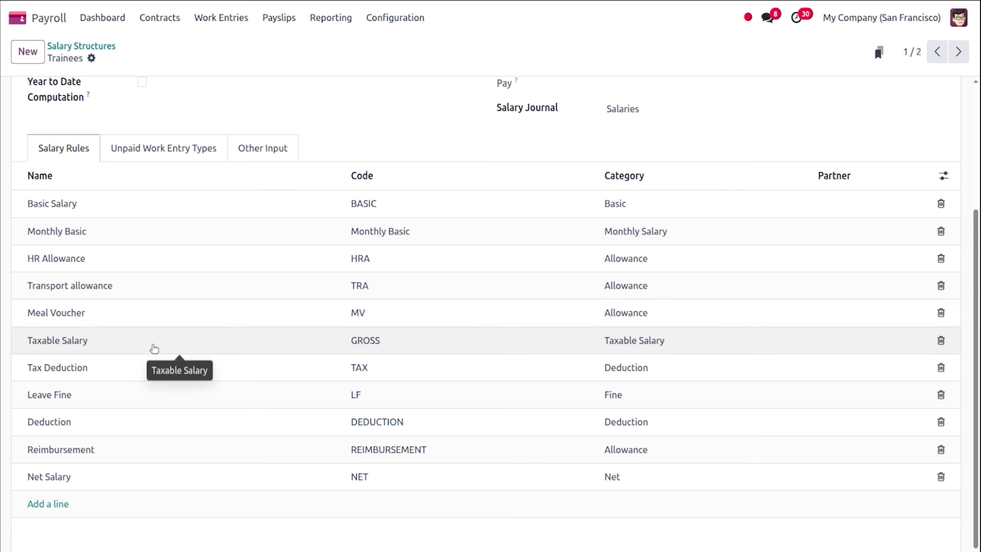
# Review and save the Taxable Salary and Leave Fine (−5 per LEAVE90 day over 2) formulas, then open Deduction.
pyautogui.click(153, 349)
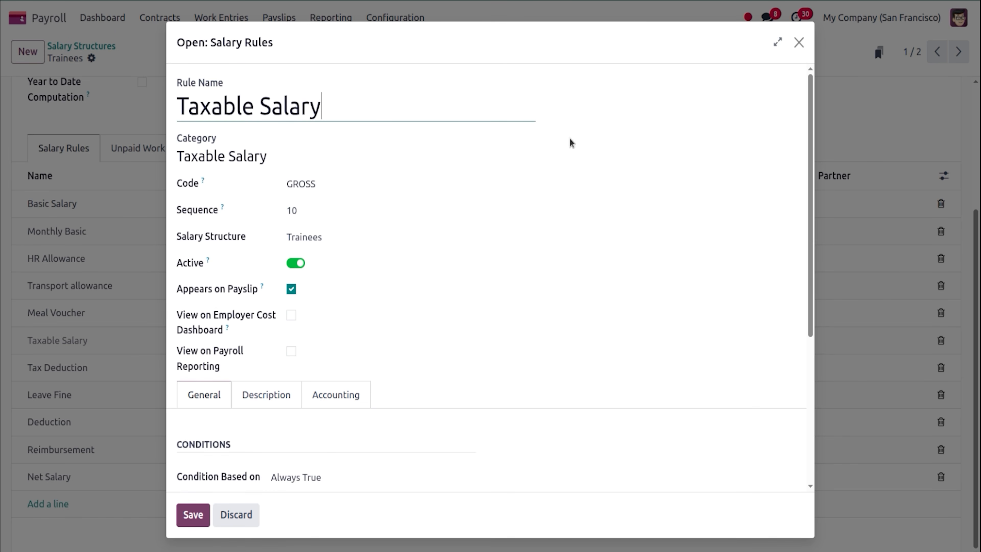
pyautogui.moveTo(808, 208); pyautogui.dragTo(833, 352)
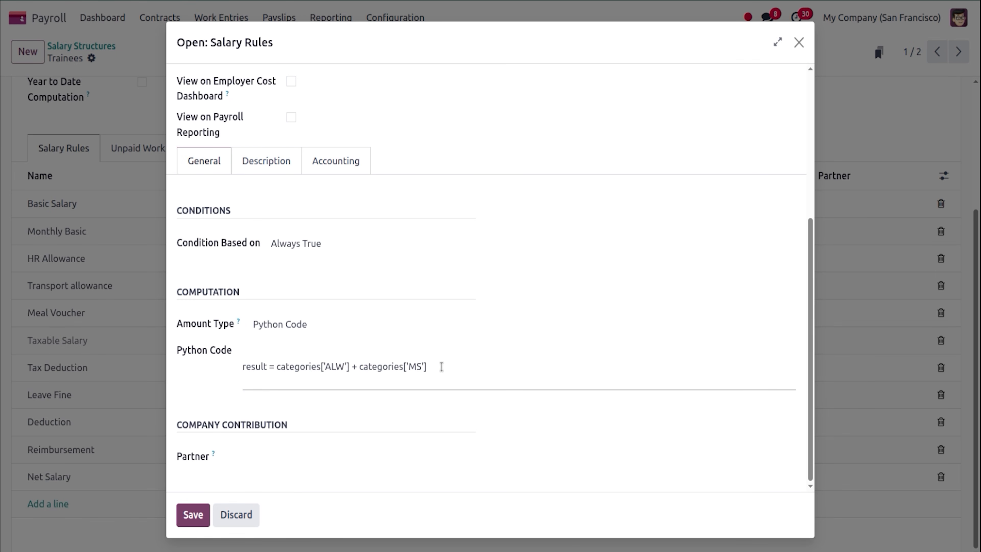
pyautogui.click(201, 517)
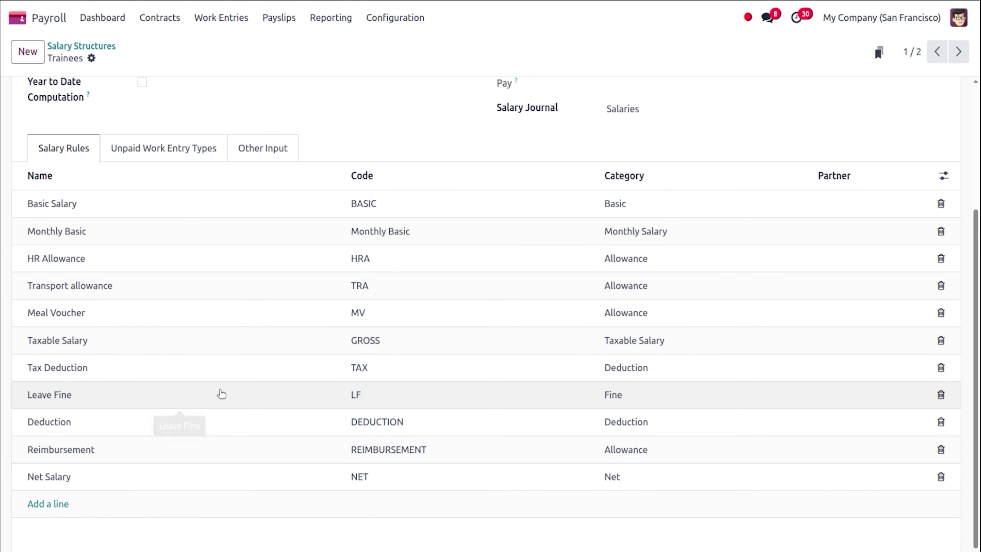
pyautogui.click(221, 394)
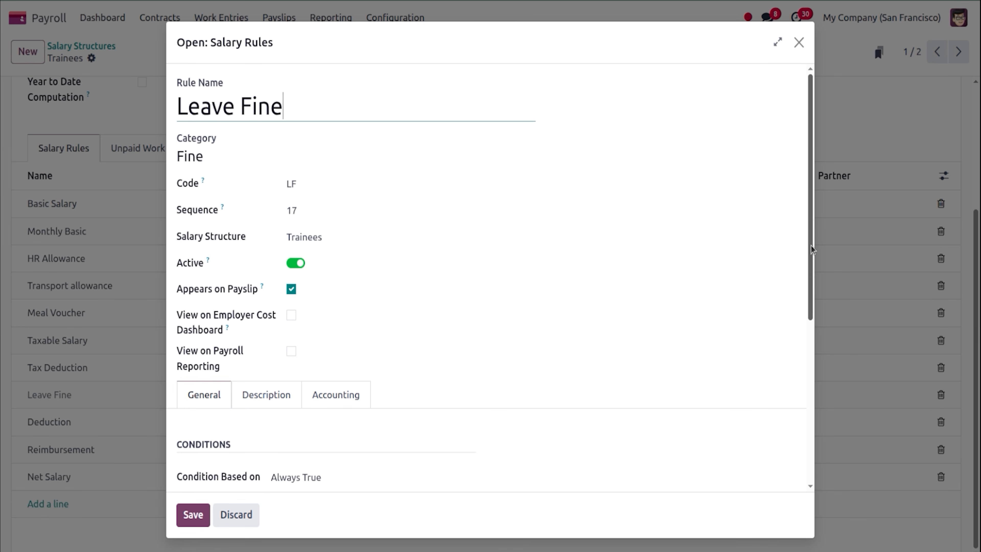
pyautogui.moveTo(810, 250); pyautogui.dragTo(826, 372)
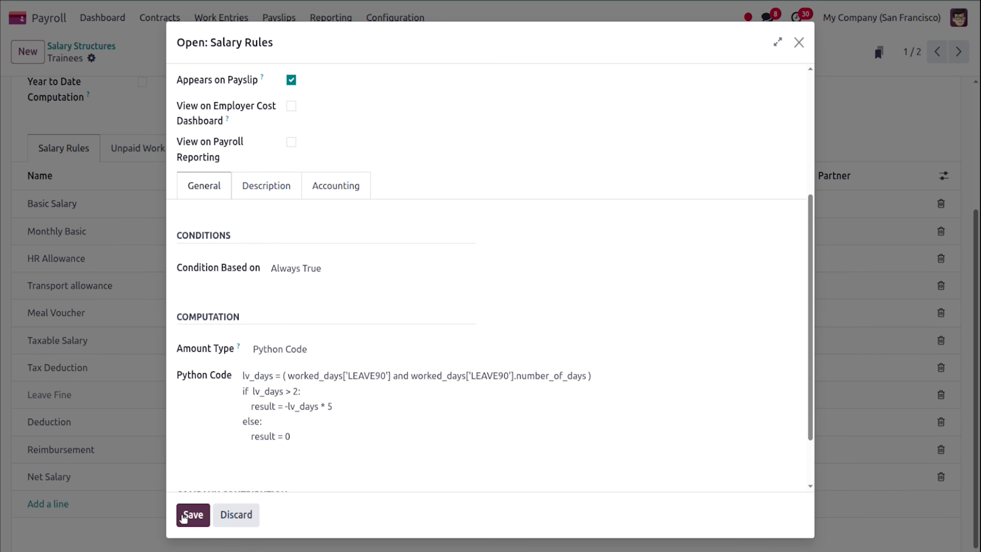
pyautogui.click(184, 518)
pyautogui.click(123, 426)
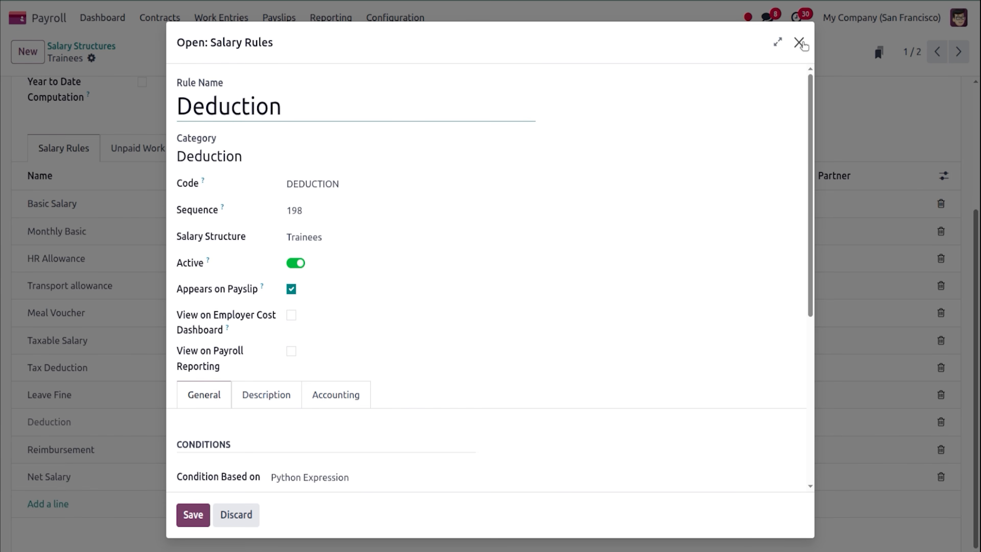
# Close the Deduction rule, read the Net Salary rule's Python code, and return to the apps home.
pyautogui.click(799, 42)
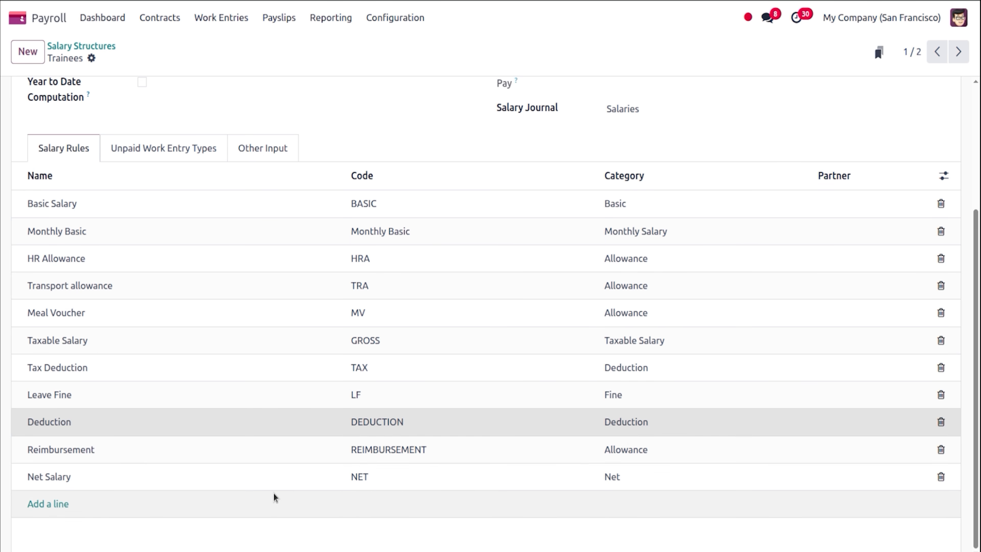
pyautogui.click(294, 478)
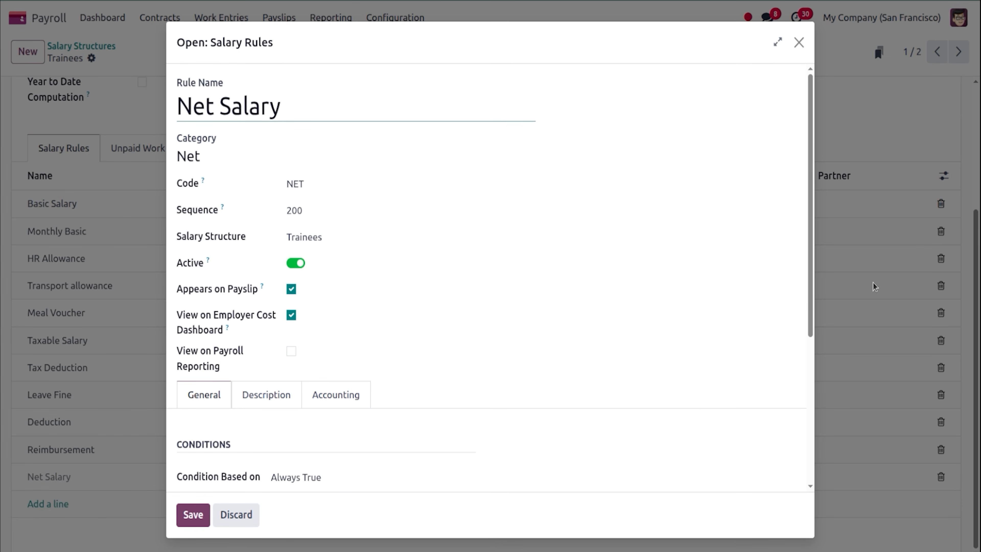
pyautogui.scroll(-5, 812, 302)
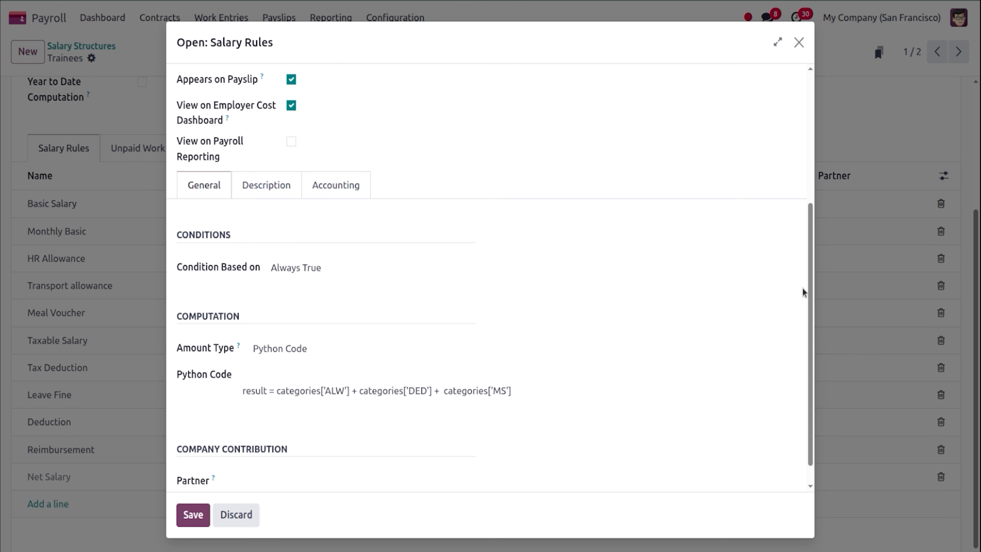
pyautogui.scroll(10, 810, 296)
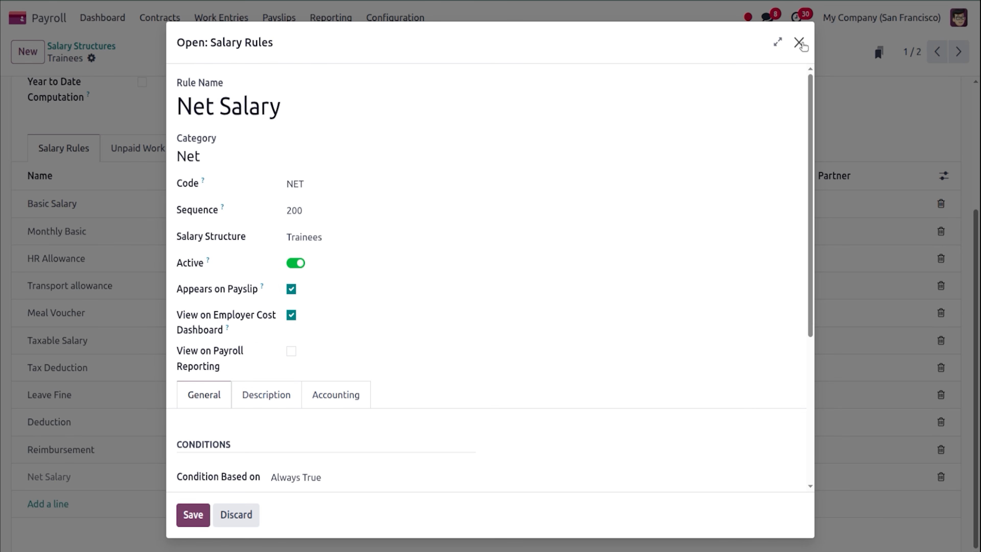
pyautogui.click(798, 41)
pyautogui.scroll(5, 979, 196)
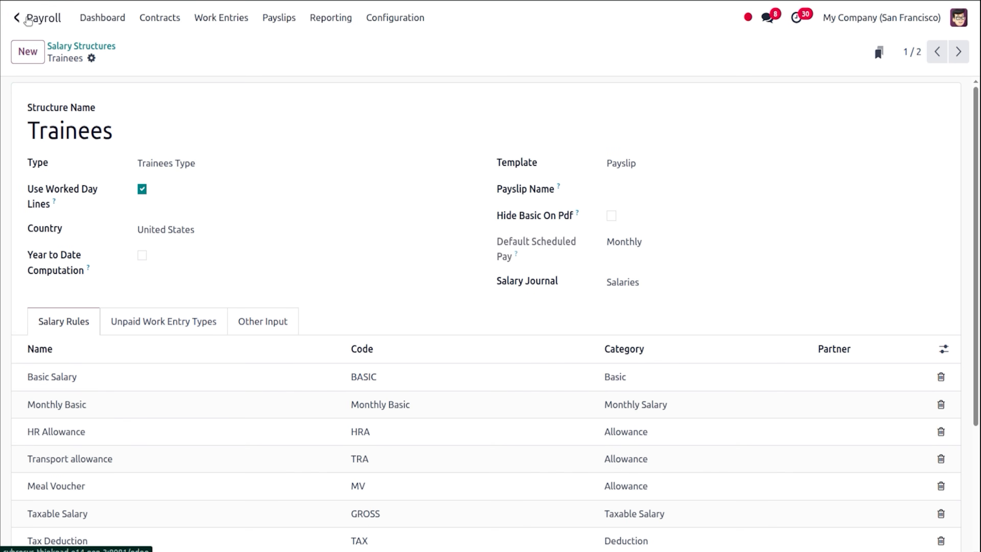
pyautogui.click(25, 21)
# Open Planning, start then discard an 8 AM - 12 PM Management shift, and select cell A28 in Calc.
pyautogui.write('pla')
pyautogui.press('Return')
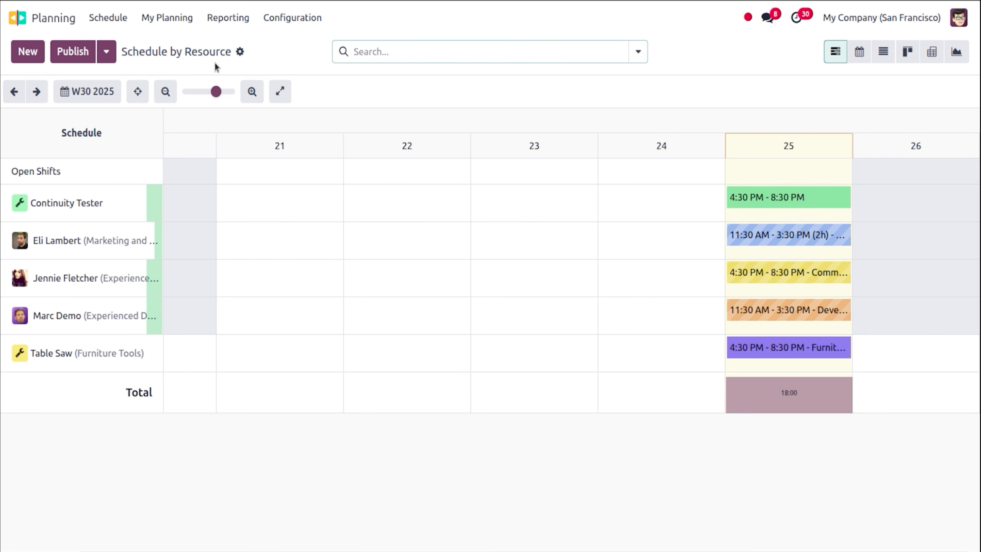
pyautogui.click(34, 57)
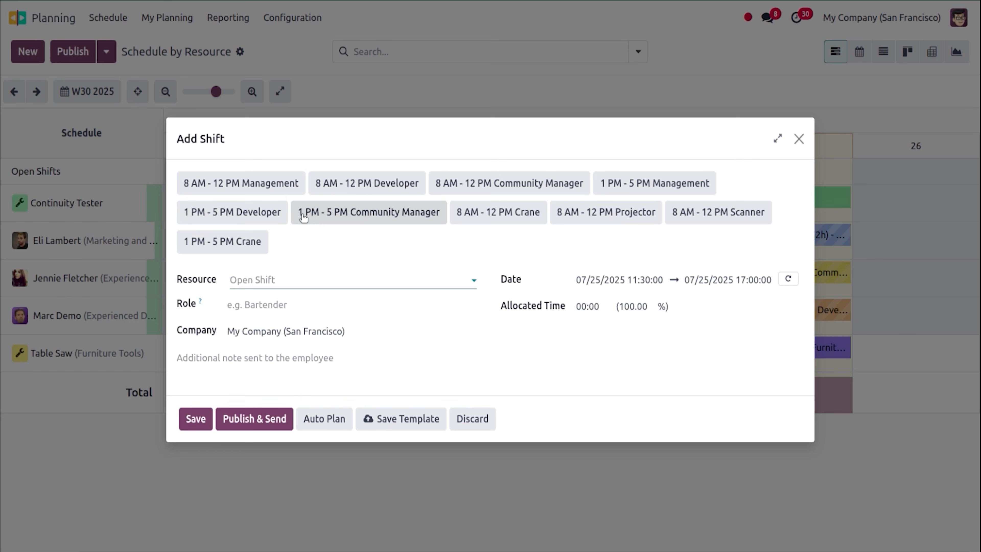
pyautogui.click(267, 192)
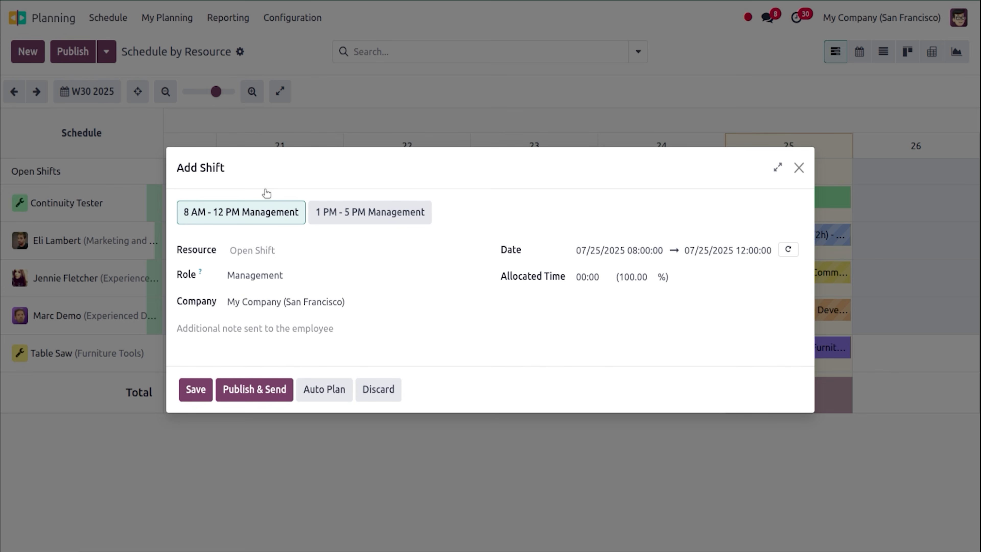
pyautogui.click(276, 251)
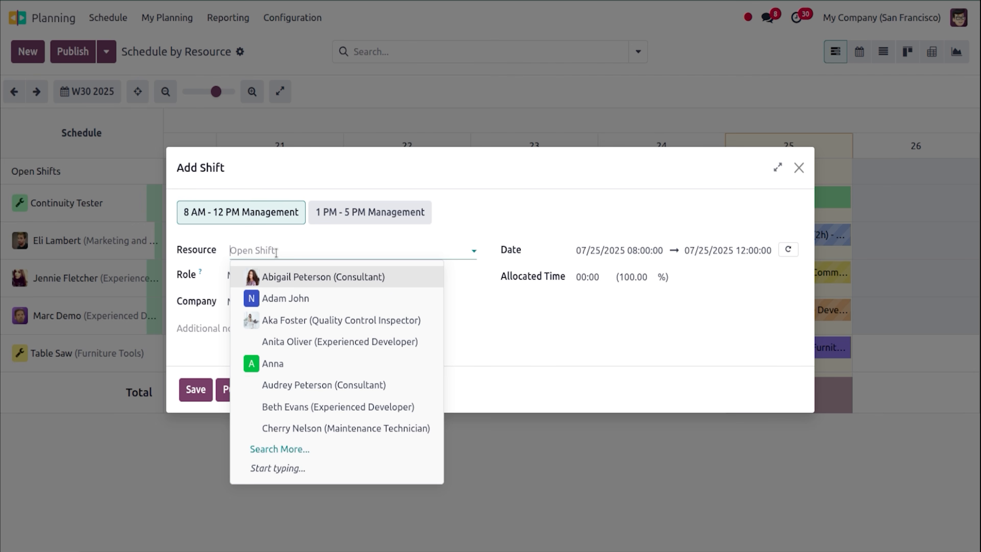
pyautogui.click(486, 235)
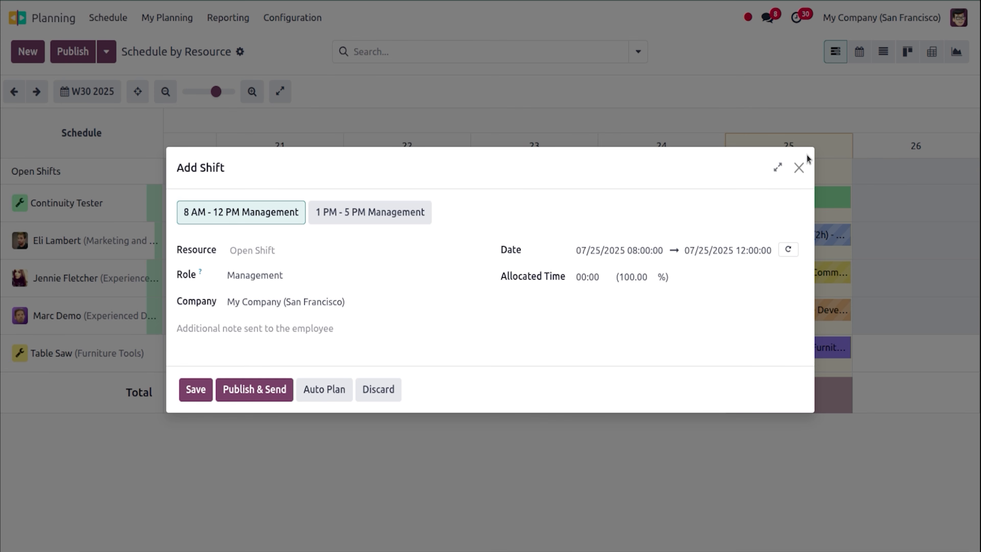
pyautogui.click(798, 168)
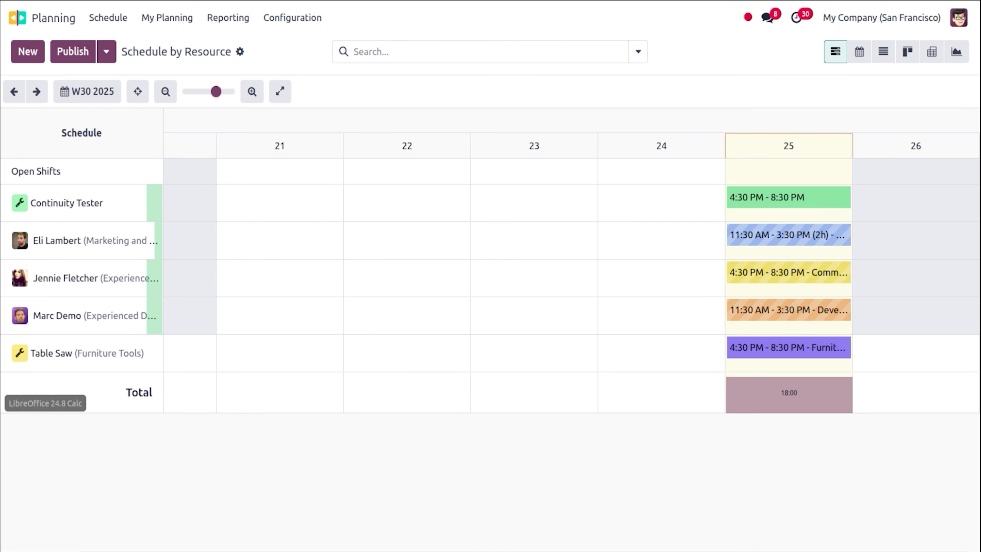
pyautogui.click(0, 403)
pyautogui.click(134, 368)
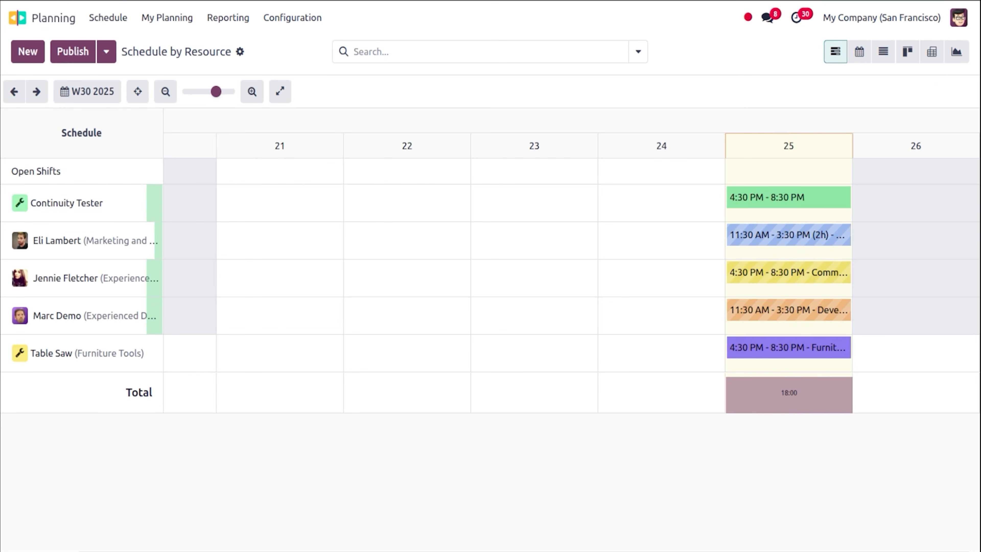
# From Planning's list view, test and import AAAAAAAAAA.xlsx, adding 14 shift records.
pyautogui.click(882, 52)
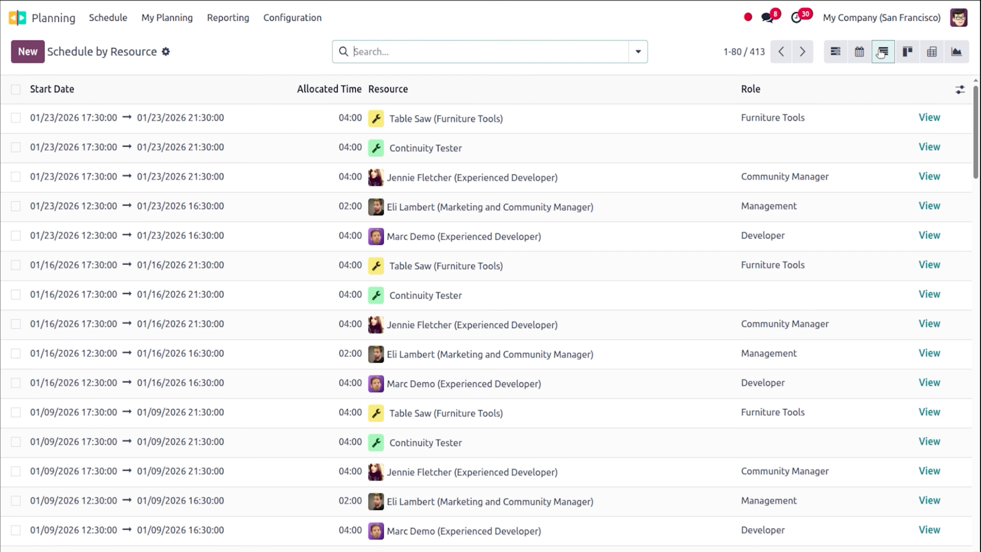
pyautogui.click(166, 53)
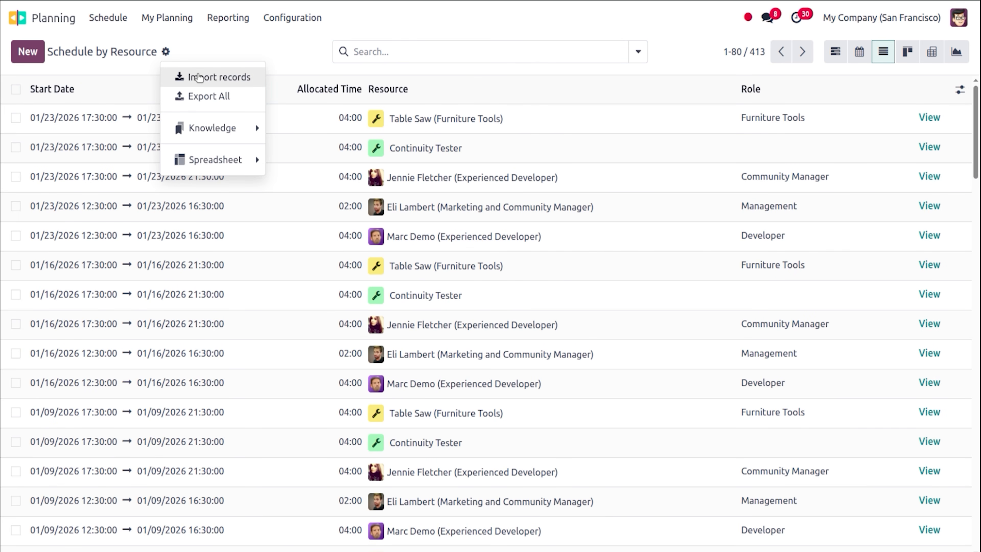
pyautogui.click(199, 78)
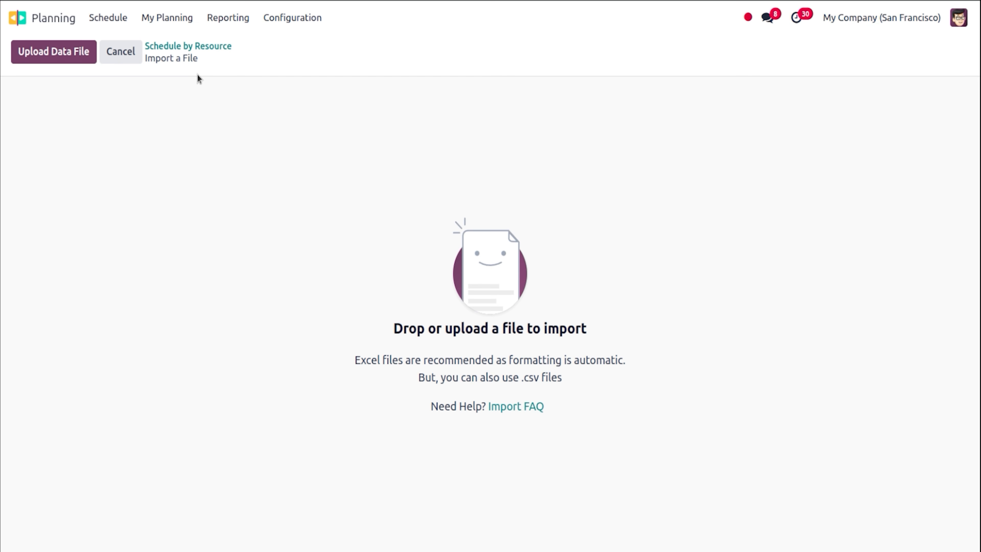
pyautogui.click(52, 62)
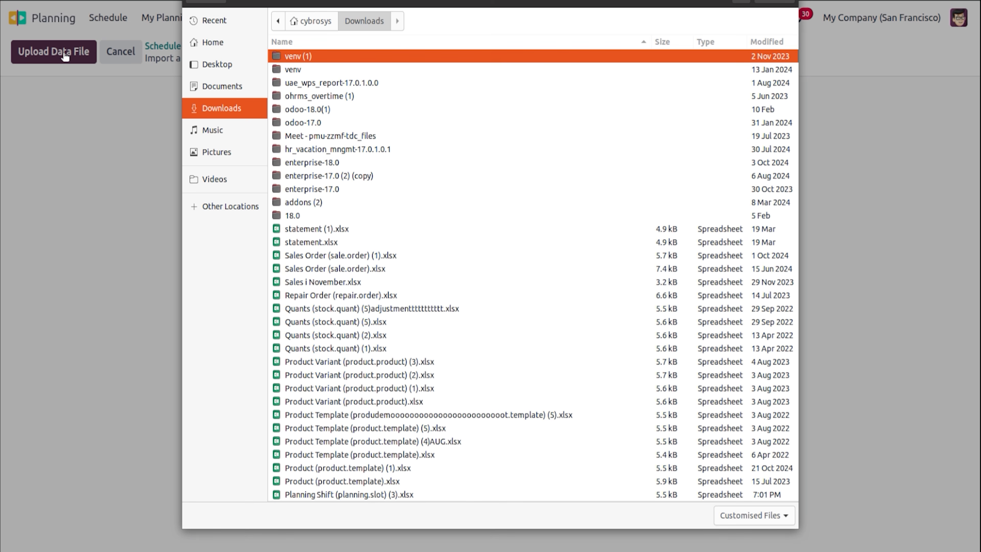
pyautogui.write('aaaaa')
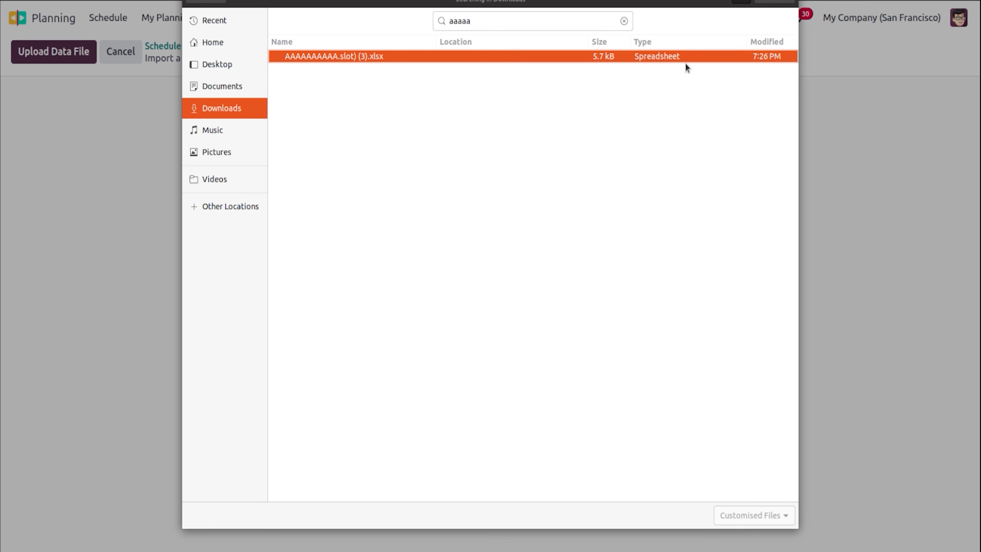
pyautogui.click(774, 1)
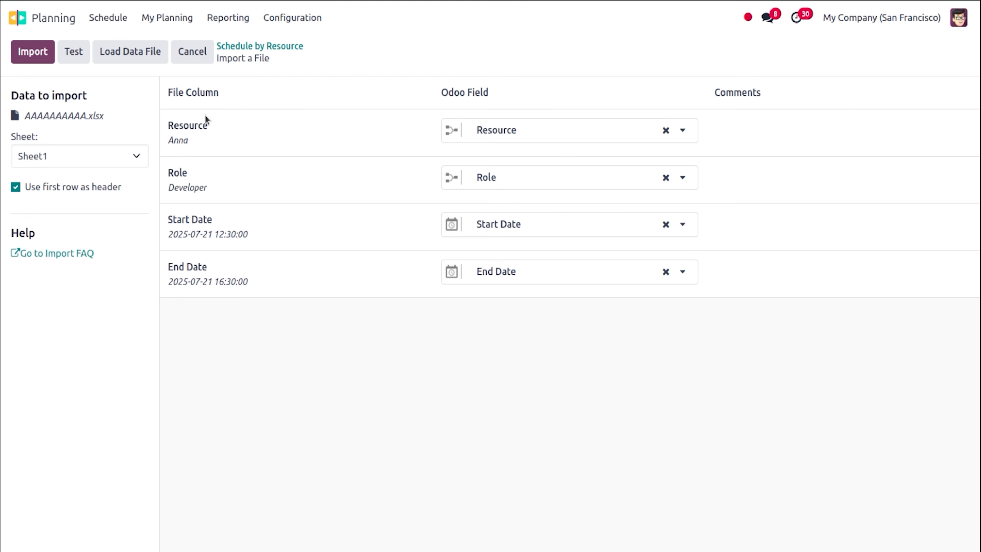
pyautogui.click(70, 51)
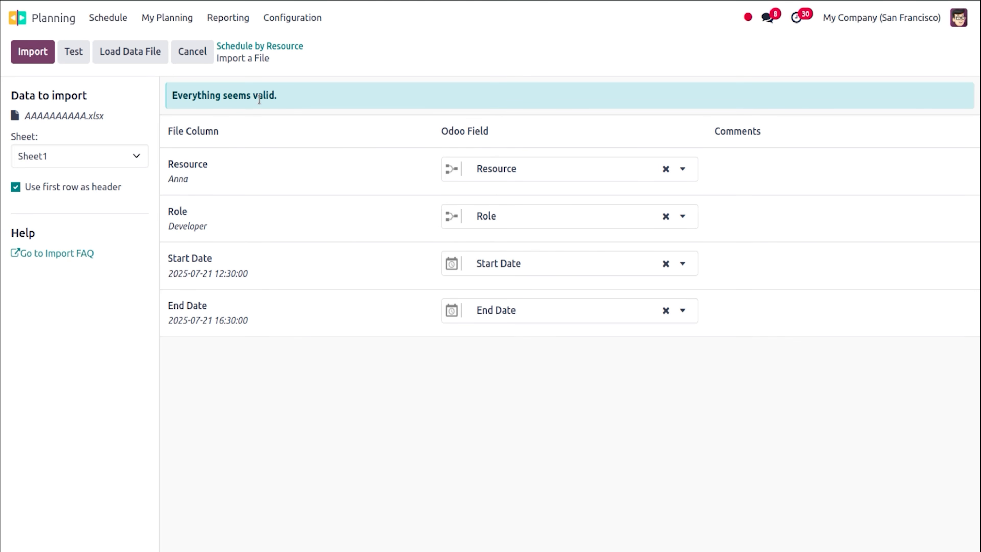
pyautogui.click(46, 49)
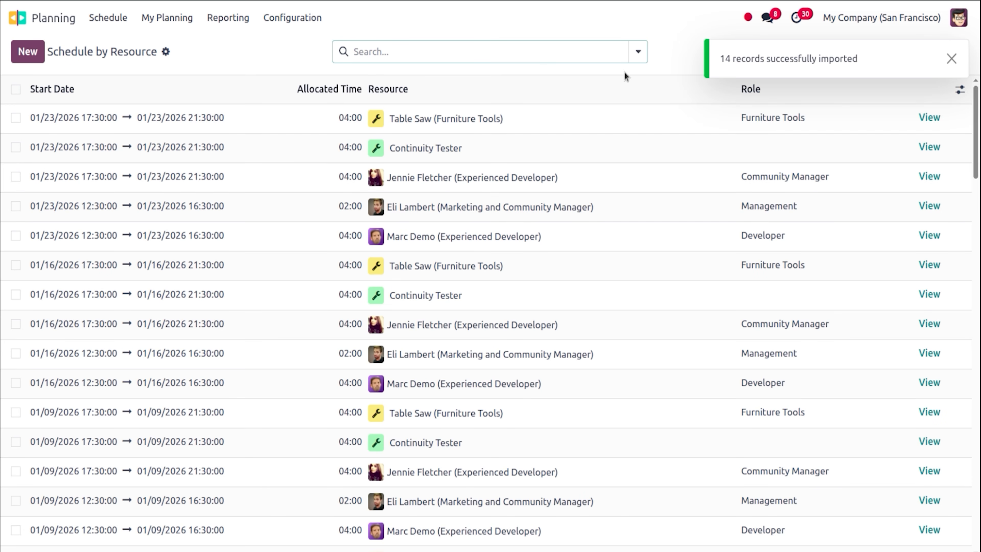
# Filter the Planning shift list to the employee to show her 14 shifts.
pyautogui.click(952, 58)
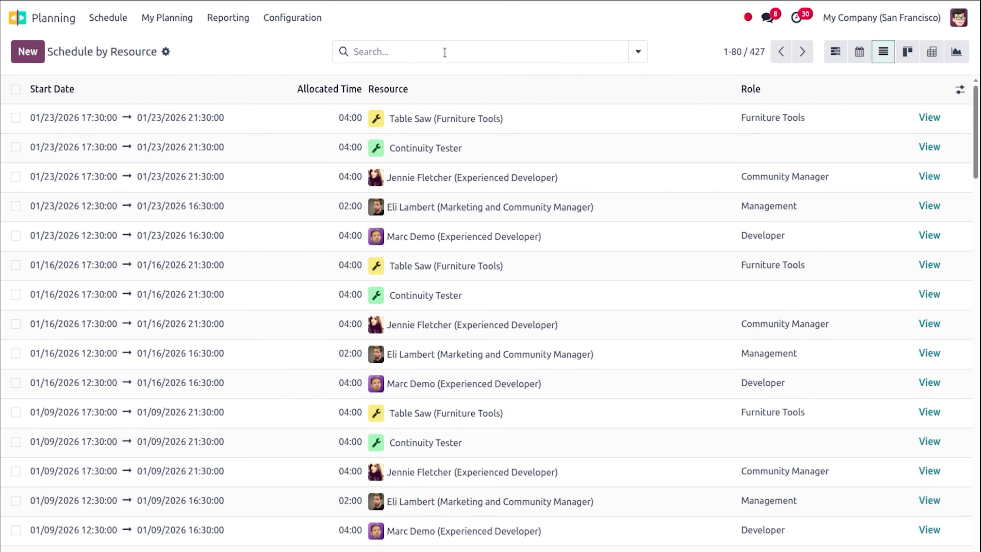
pyautogui.click(424, 54)
pyautogui.write('Anna')
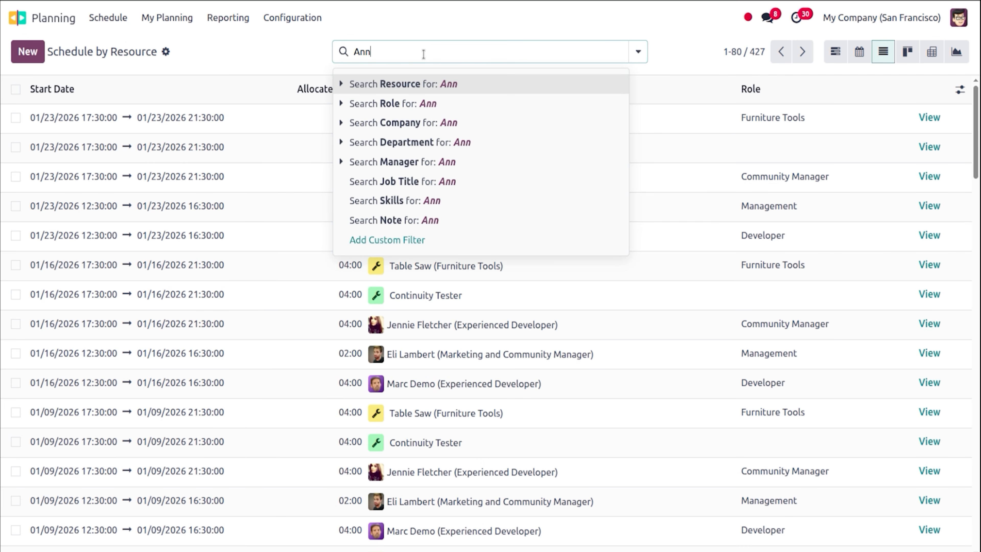
pyautogui.press('Return')
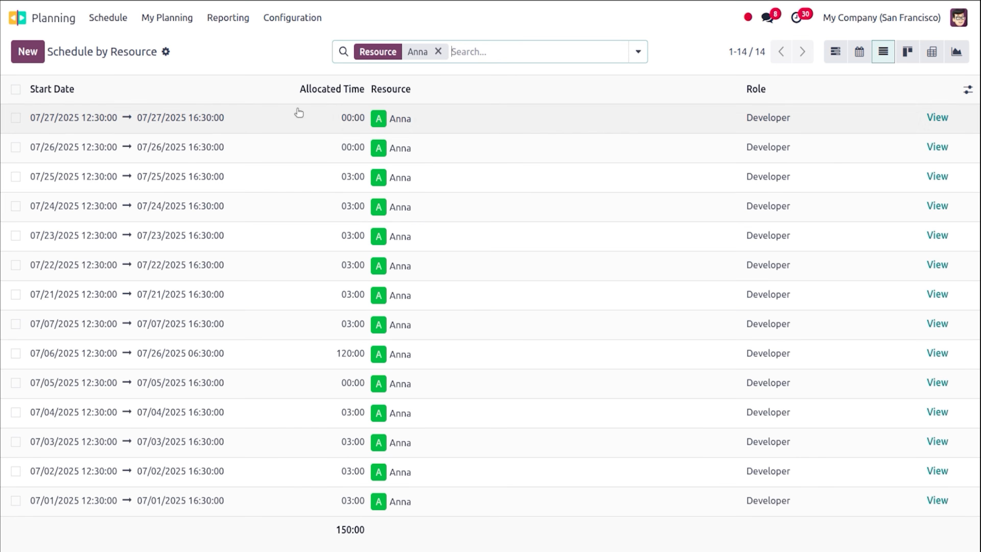
# Search Payroll work entries for 'ann' without the Conflicting filter, finding none.
pyautogui.click(20, 15)
pyautogui.write('wo')
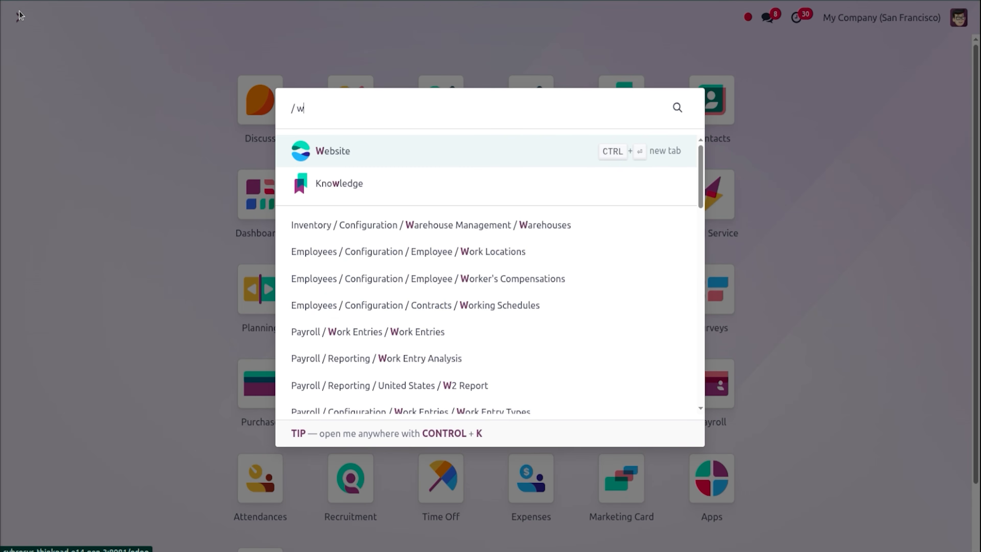
pyautogui.press('BackSpace')
pyautogui.press('BackSpace')
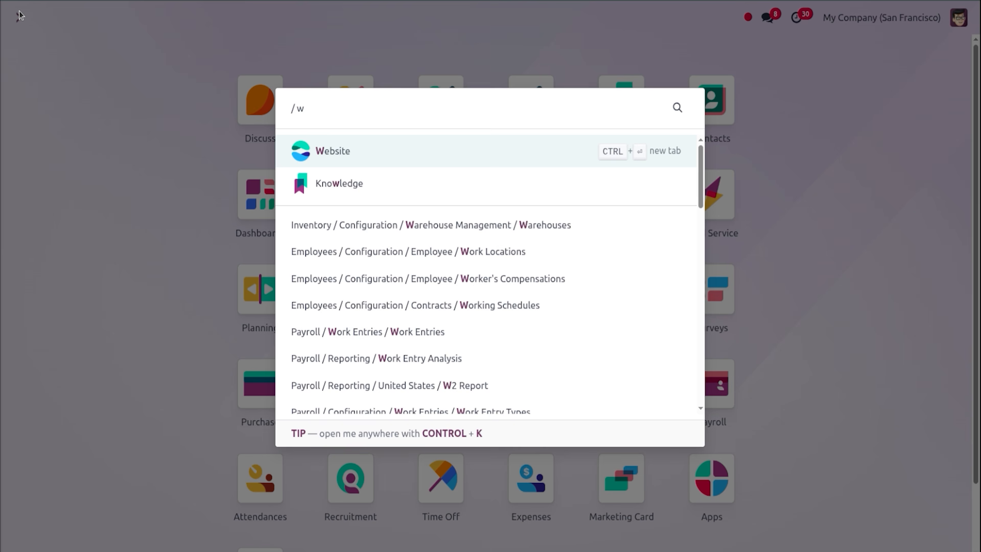
pyautogui.write('pay')
pyautogui.press('Return')
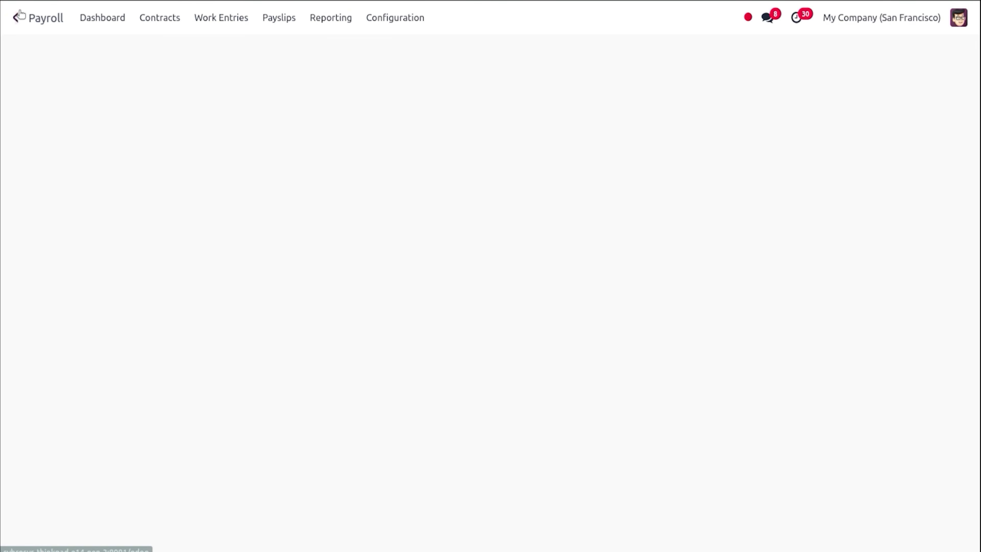
pyautogui.click(224, 18)
pyautogui.click(233, 43)
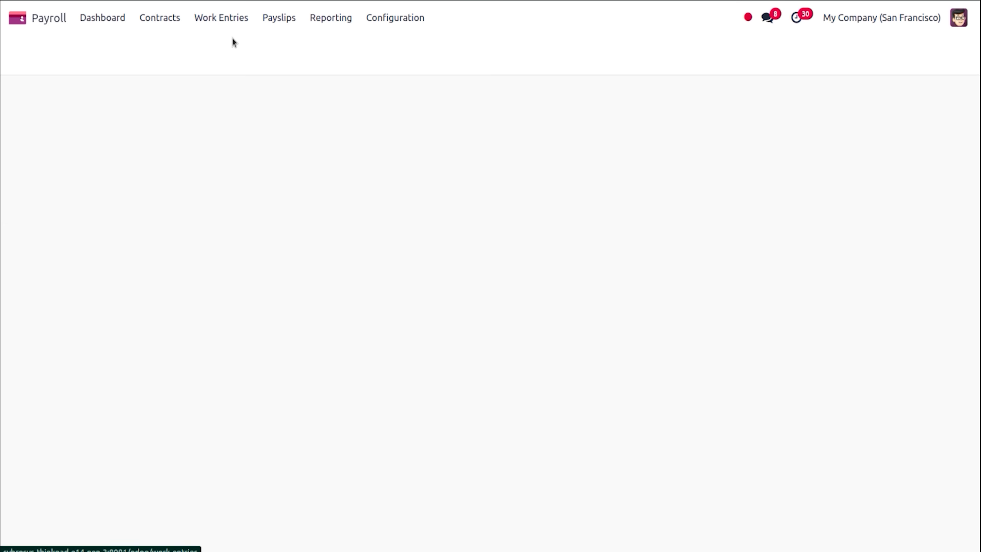
pyautogui.click(428, 50)
pyautogui.write('ann')
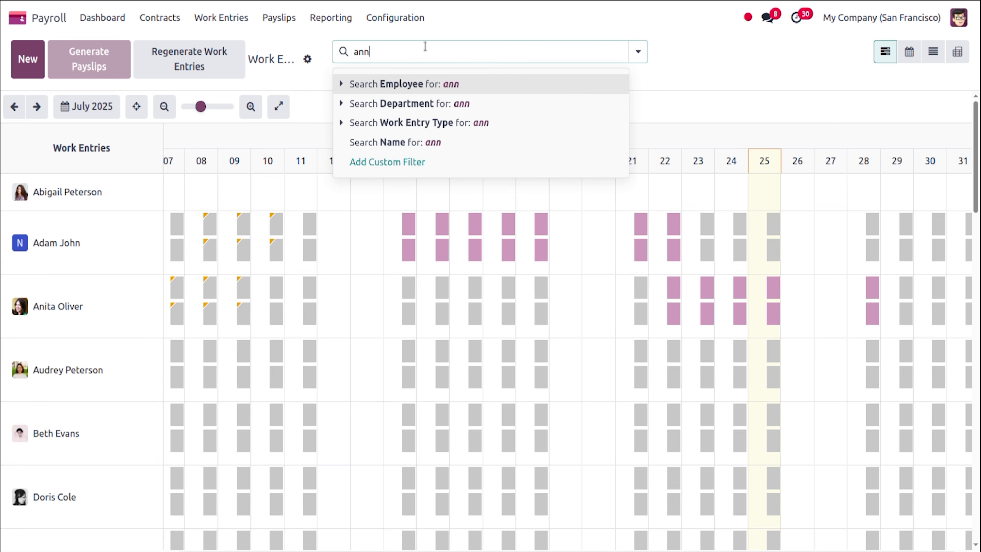
pyautogui.press('Return')
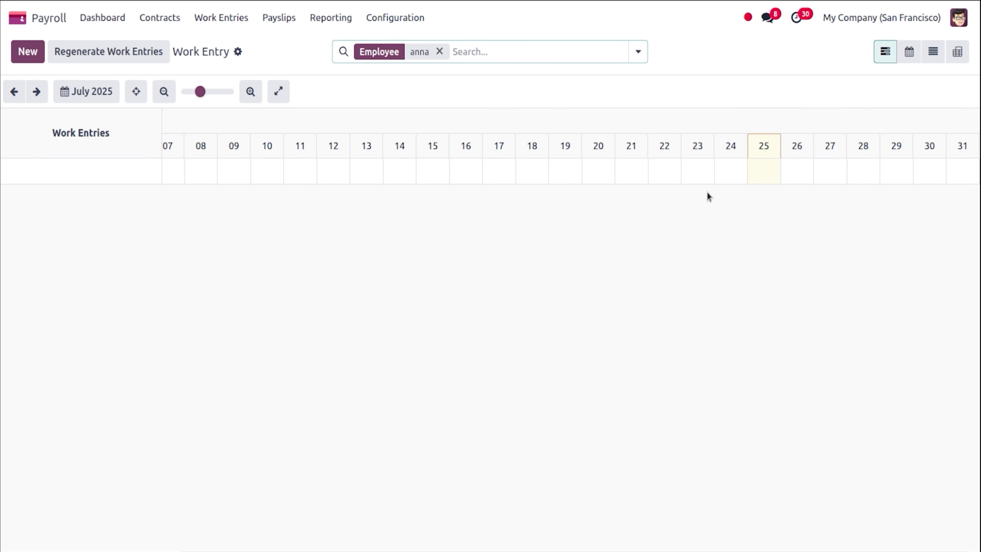
# Filter Planning's shift list to the employee and publish and send all 14 of her shifts.
pyautogui.click(11, 19)
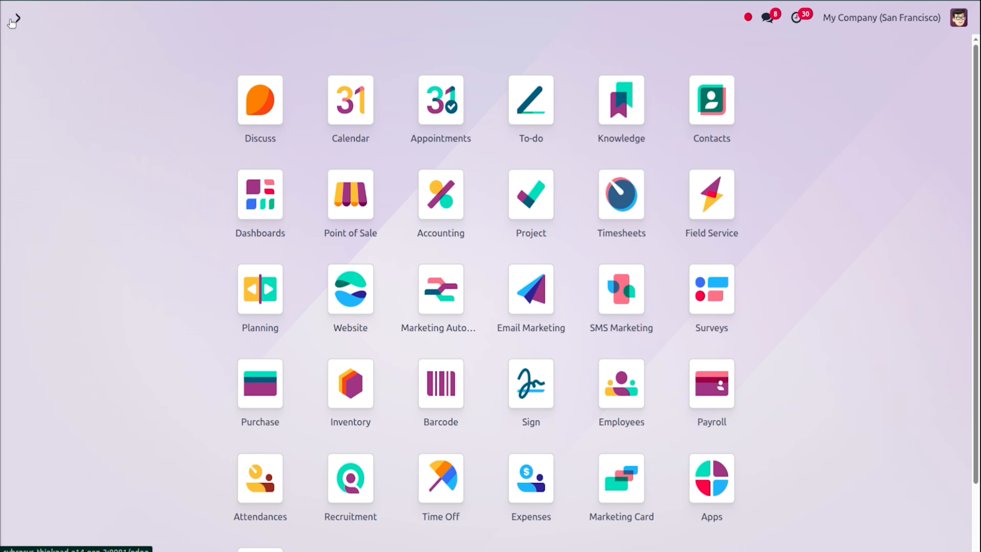
pyautogui.write('planni')
pyautogui.press('Return')
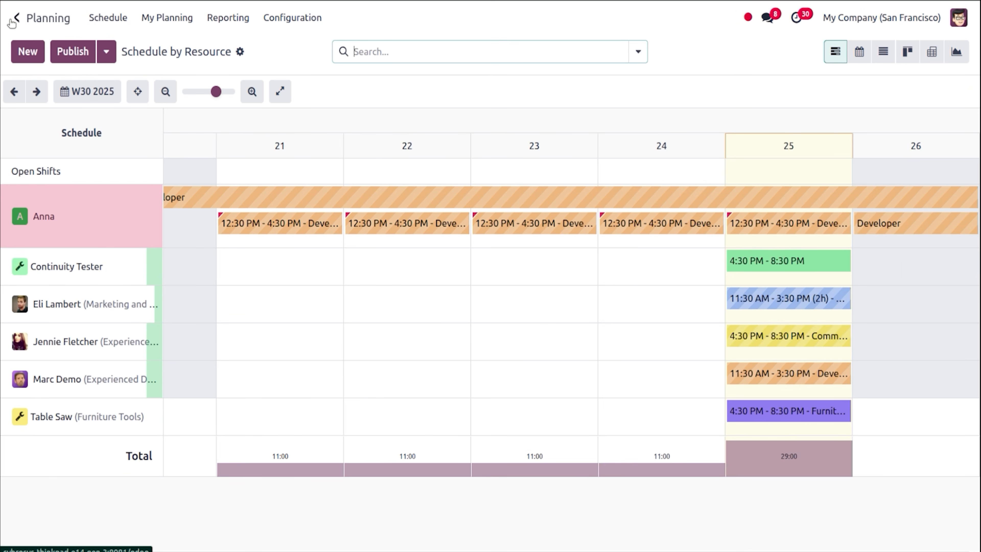
pyautogui.click(883, 52)
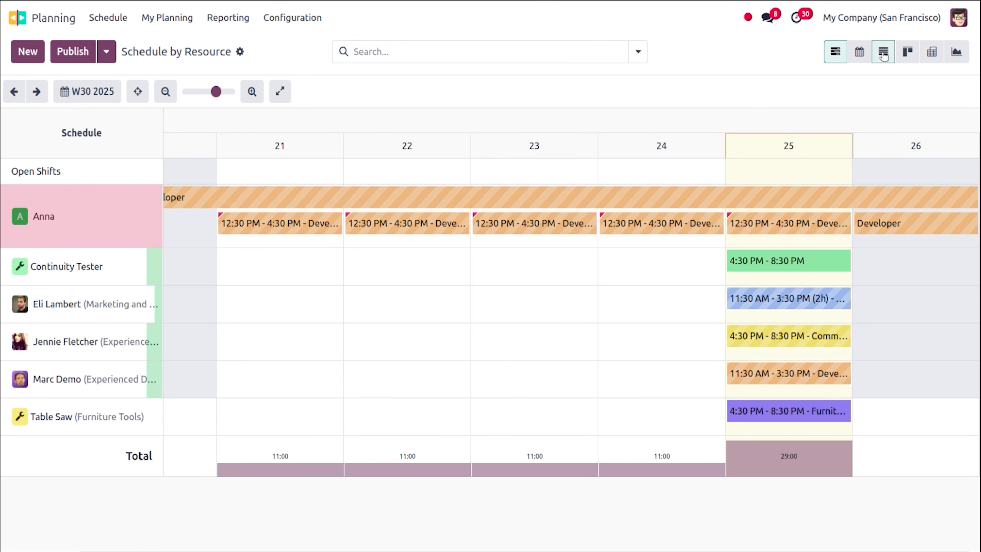
pyautogui.click(548, 56)
pyautogui.write('Anna')
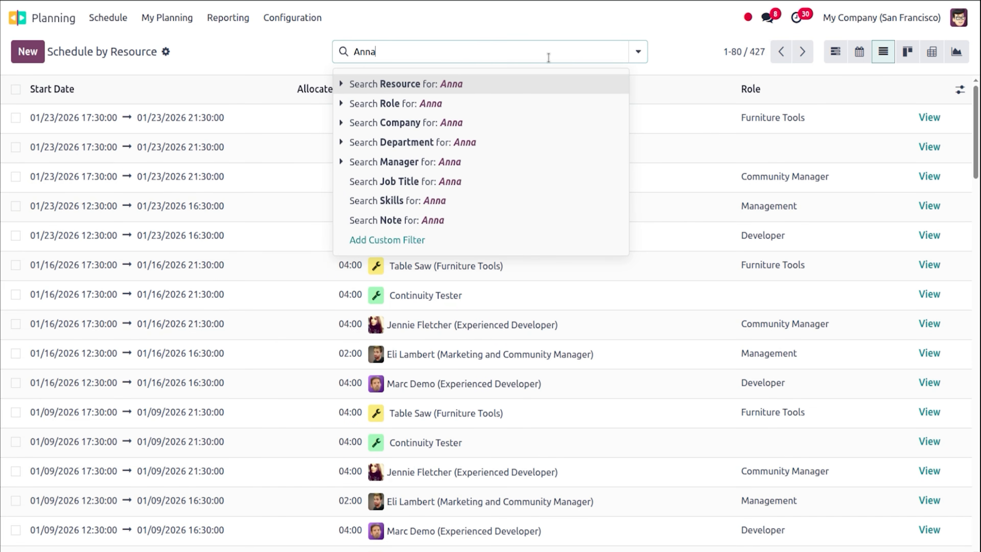
pyautogui.press('Return')
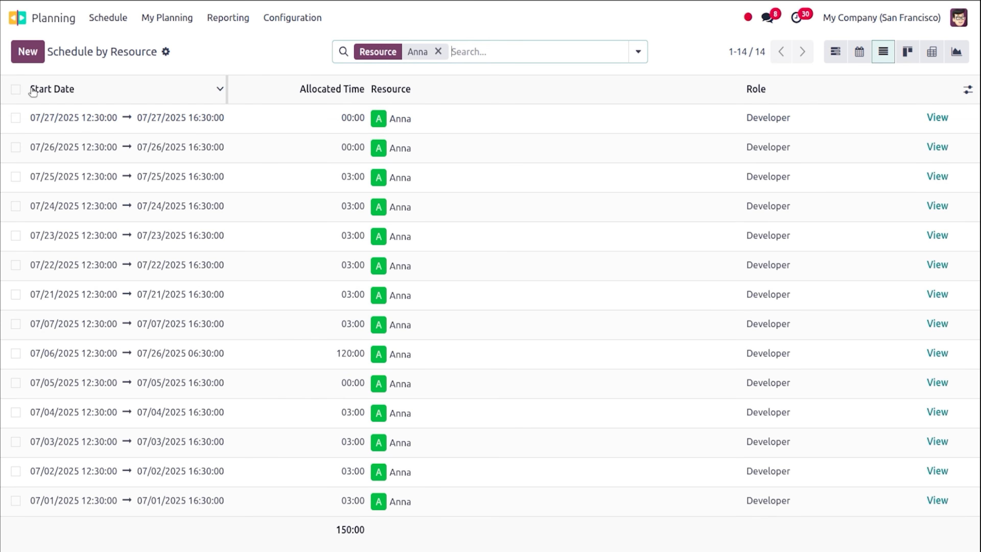
pyautogui.click(16, 117)
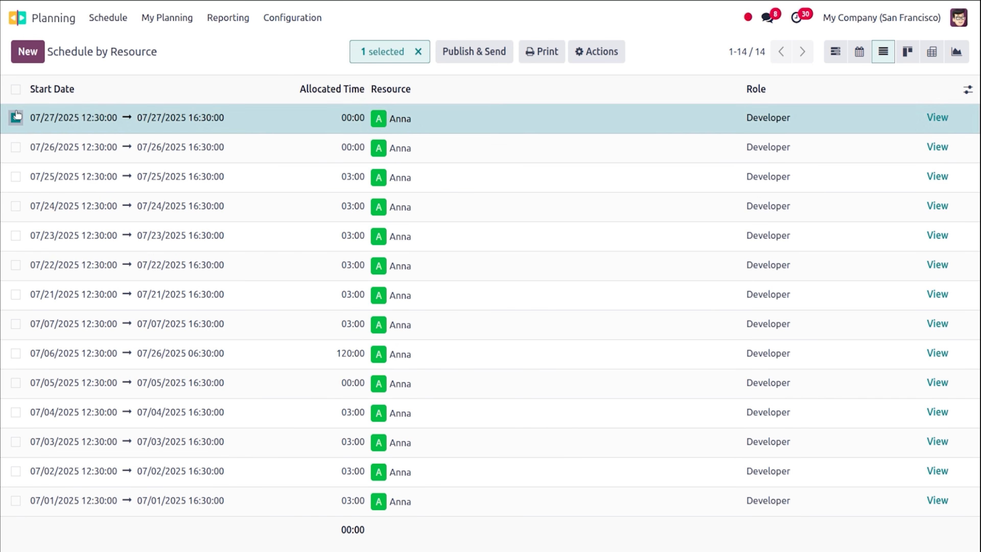
pyautogui.click(16, 89)
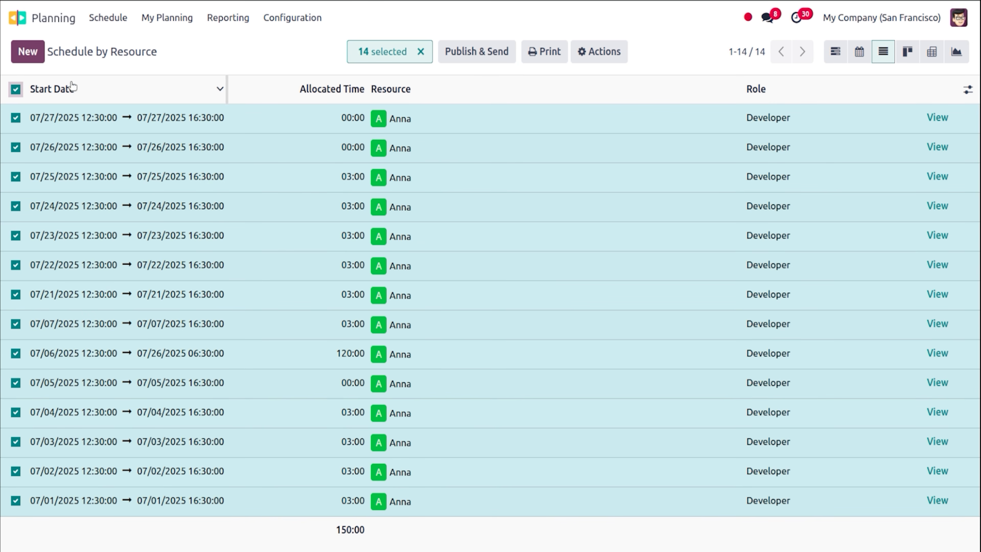
pyautogui.click(477, 54)
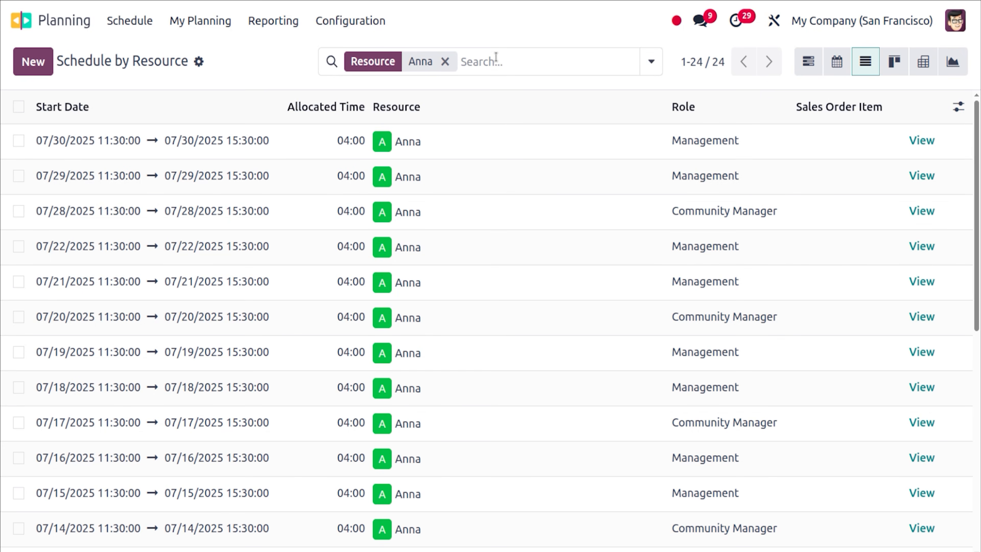
# Open the Payroll work entries schedule.
pyautogui.click(11, 15)
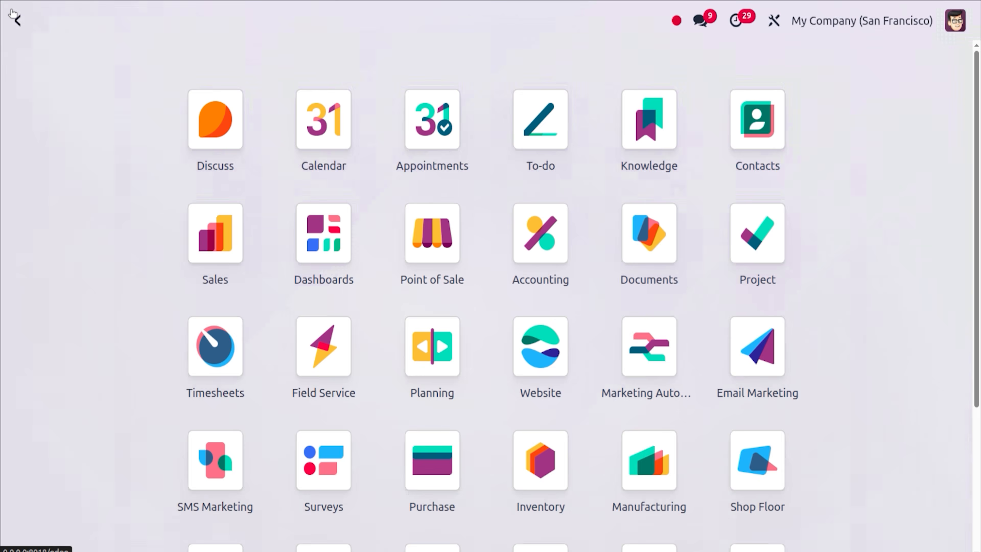
pyautogui.write('pay')
pyautogui.press('Return')
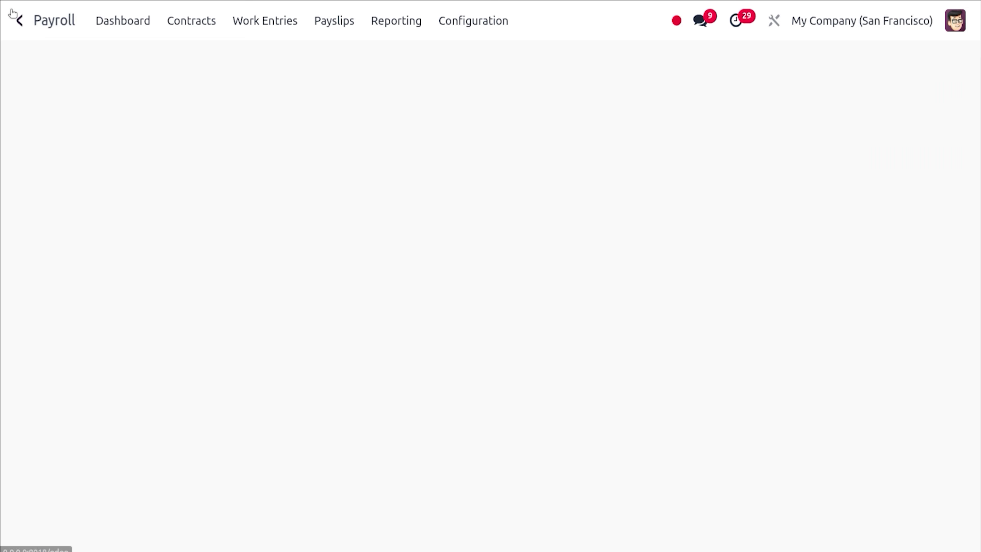
pyautogui.click(290, 24)
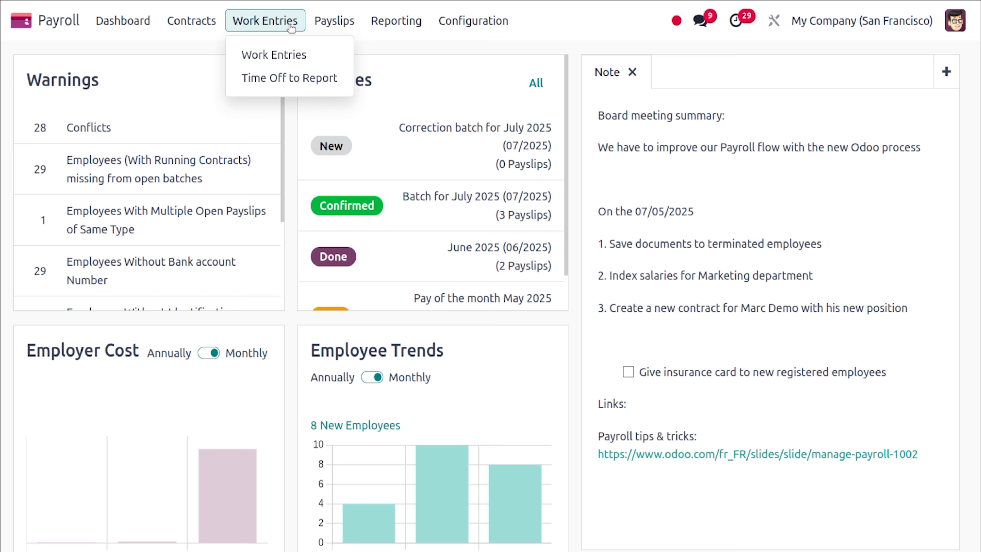
pyautogui.click(296, 53)
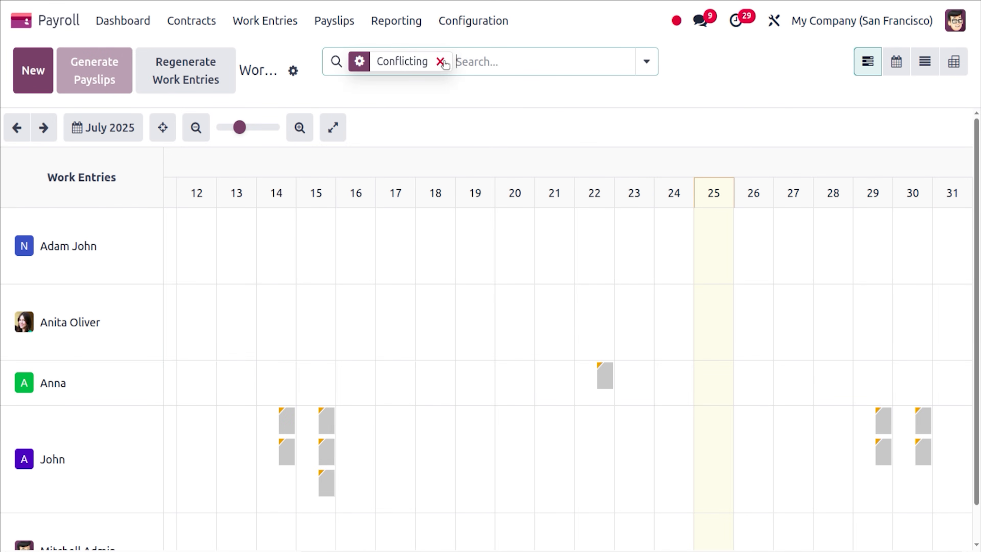
# Drop the Conflicting filter and show only Anna's July 2025 work entries.
pyautogui.click(440, 62)
pyautogui.write('A')
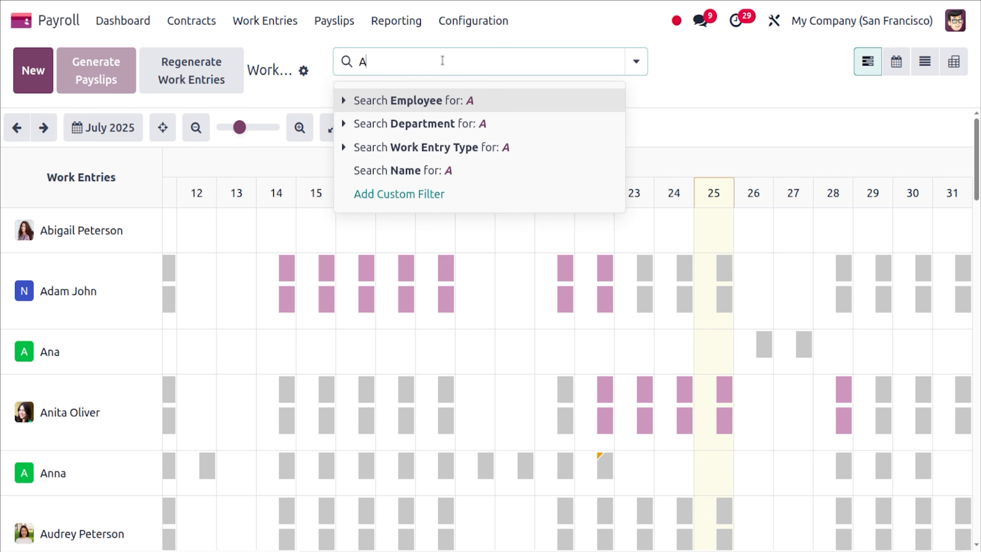
pyautogui.write('nna')
pyautogui.press('Return')
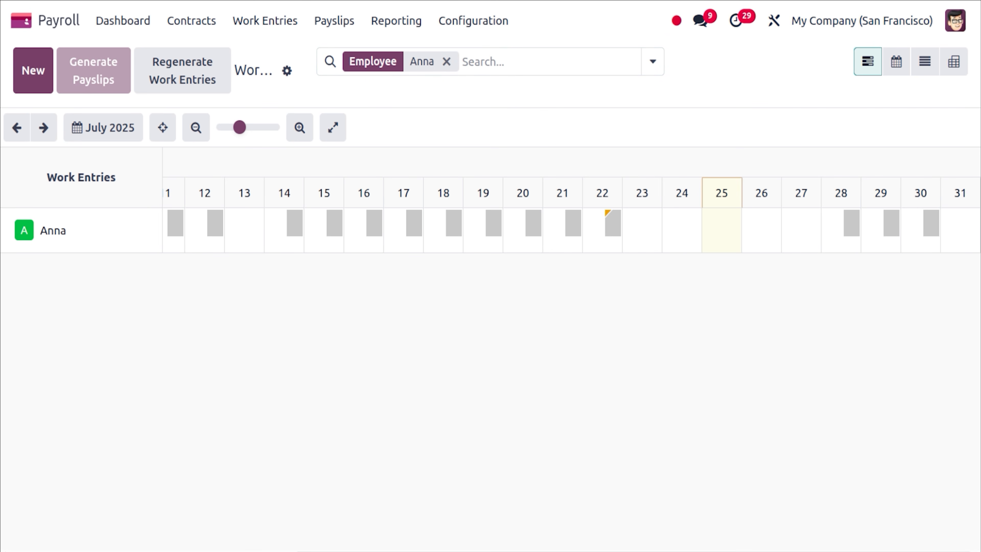
pyautogui.hscroll(-10, 470, 224)
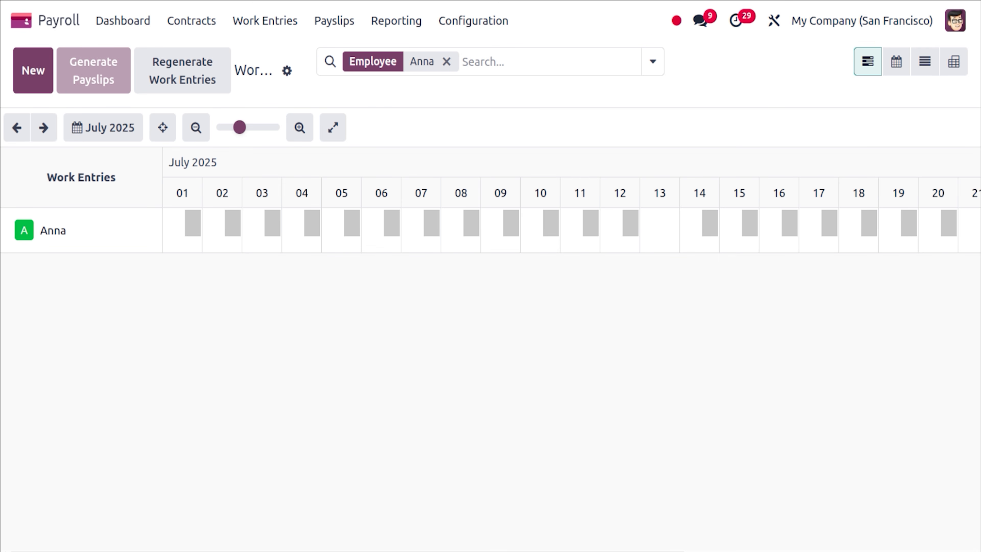
pyautogui.click(23, 26)
# In Time Off, list all requests of the Unpaid time off type.
pyautogui.write('time')
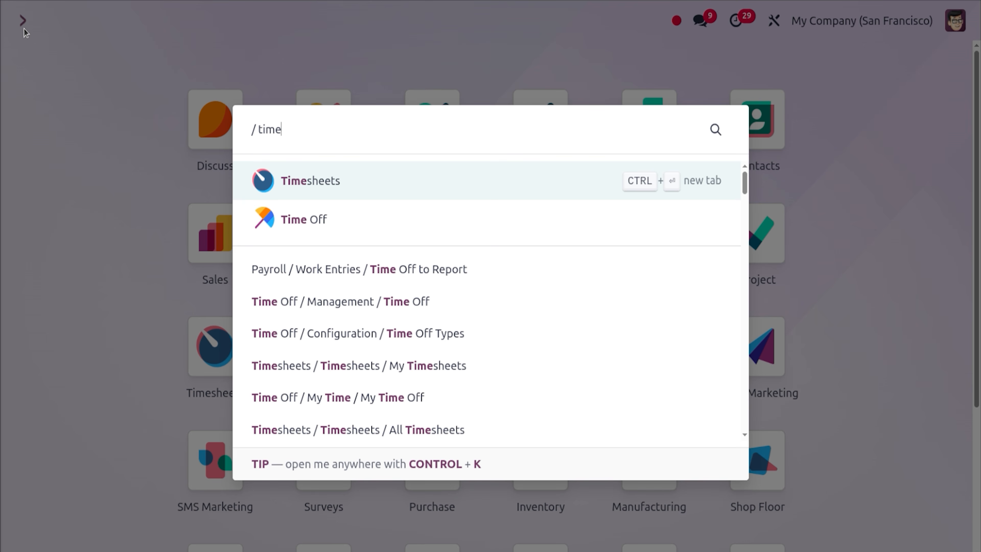
pyautogui.press('Down')
pyautogui.press('Return')
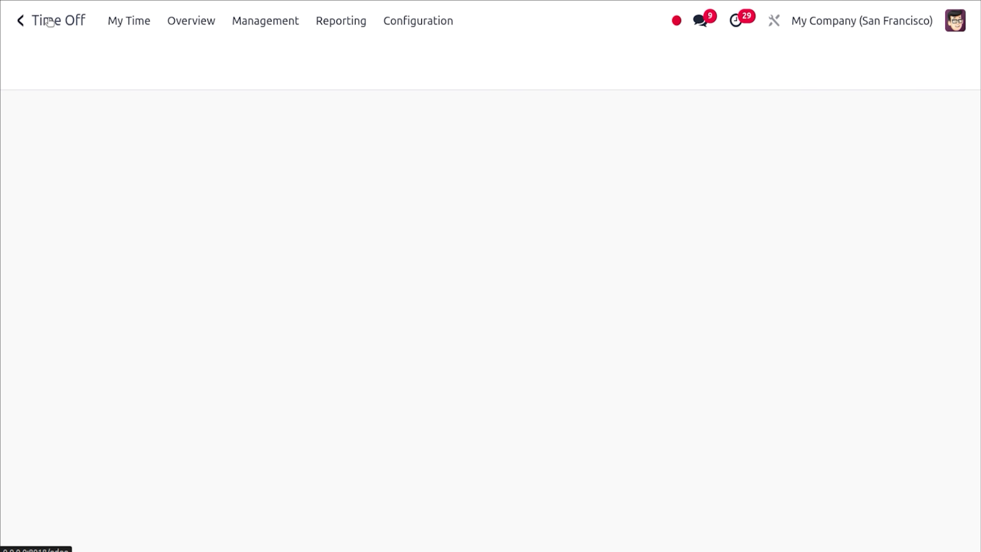
pyautogui.click(418, 20)
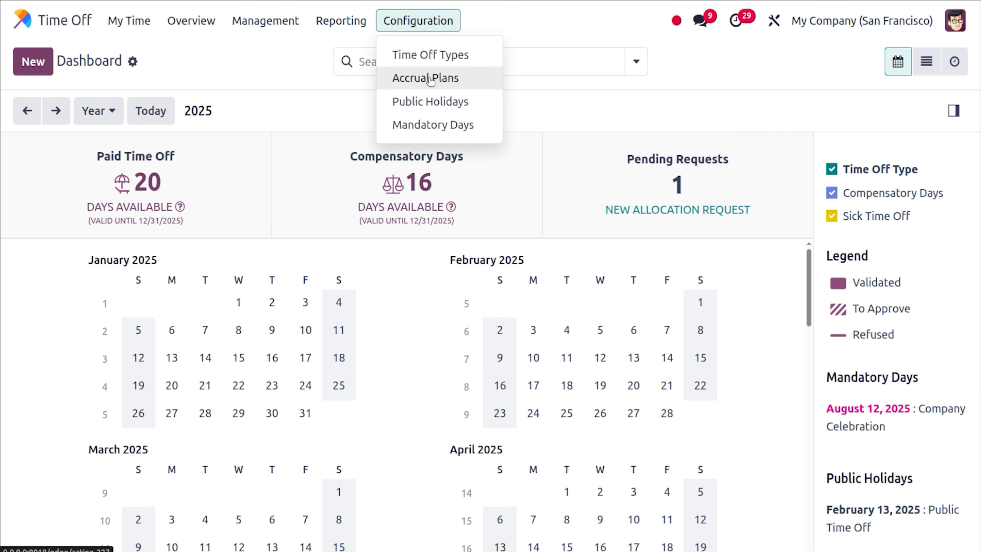
pyautogui.click(432, 63)
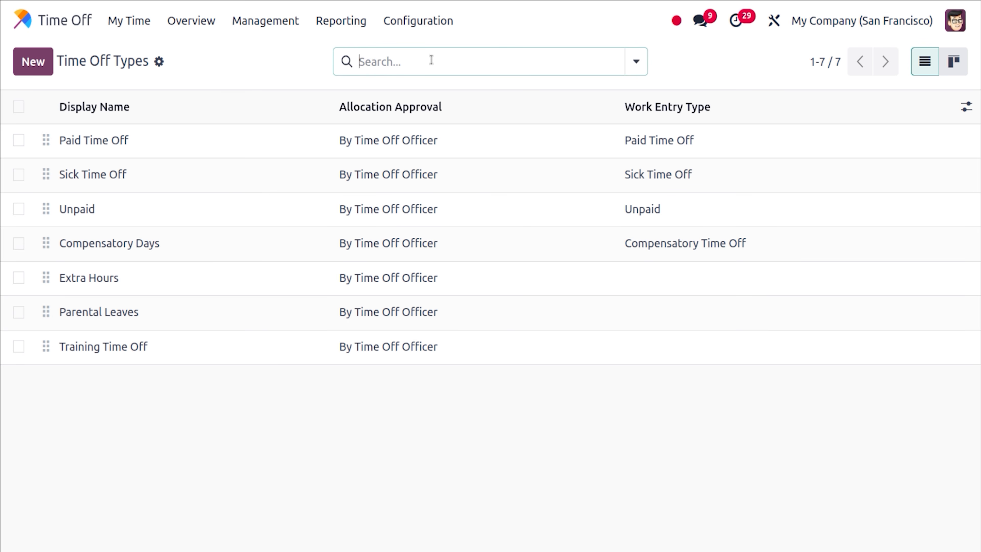
pyautogui.click(238, 222)
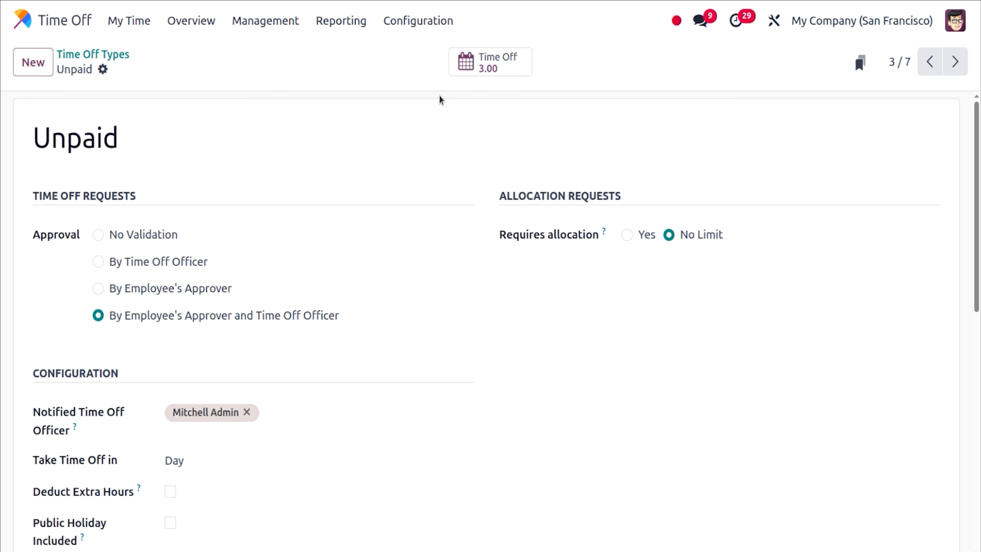
pyautogui.click(481, 73)
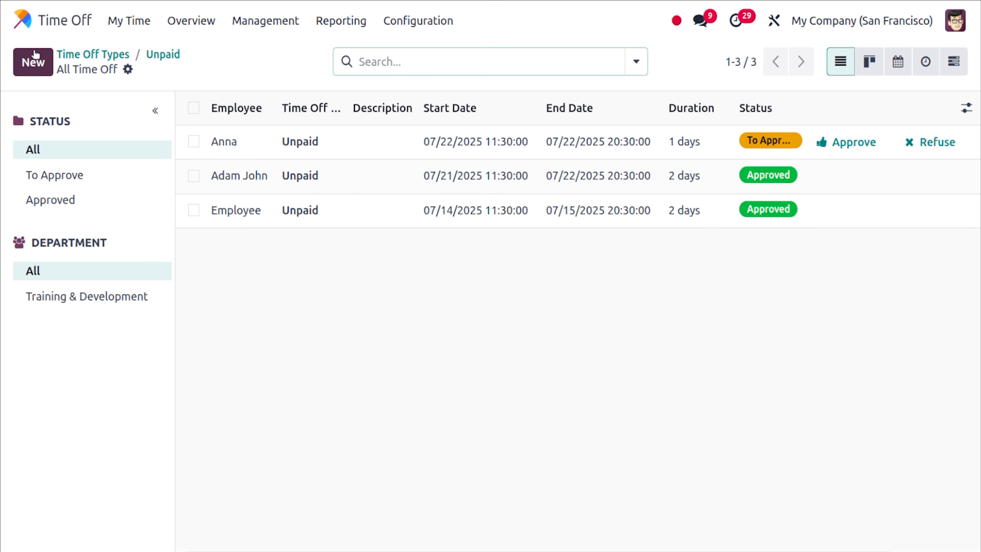
# Create a one-day unpaid leave request for Anna on 07/28/2025.
pyautogui.click(28, 60)
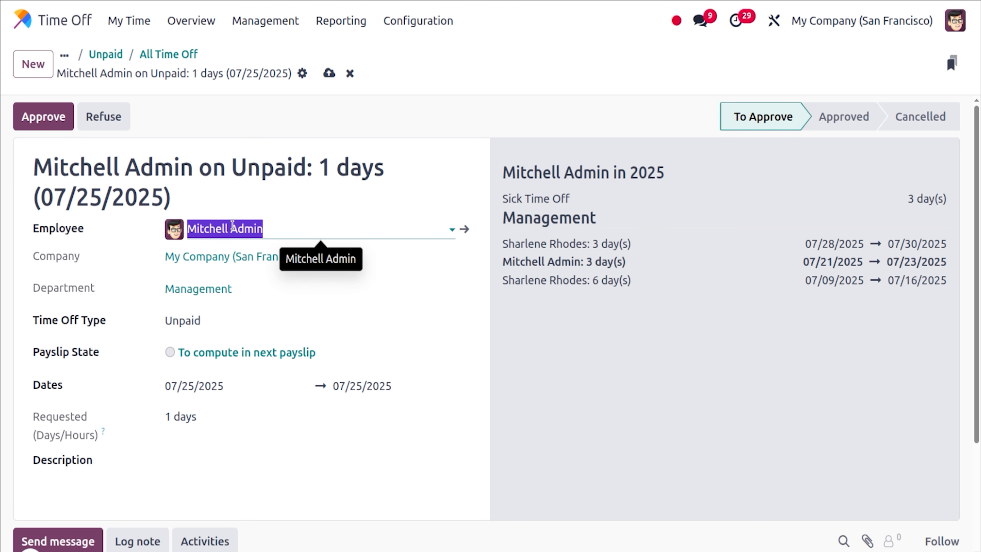
pyautogui.write('ANN')
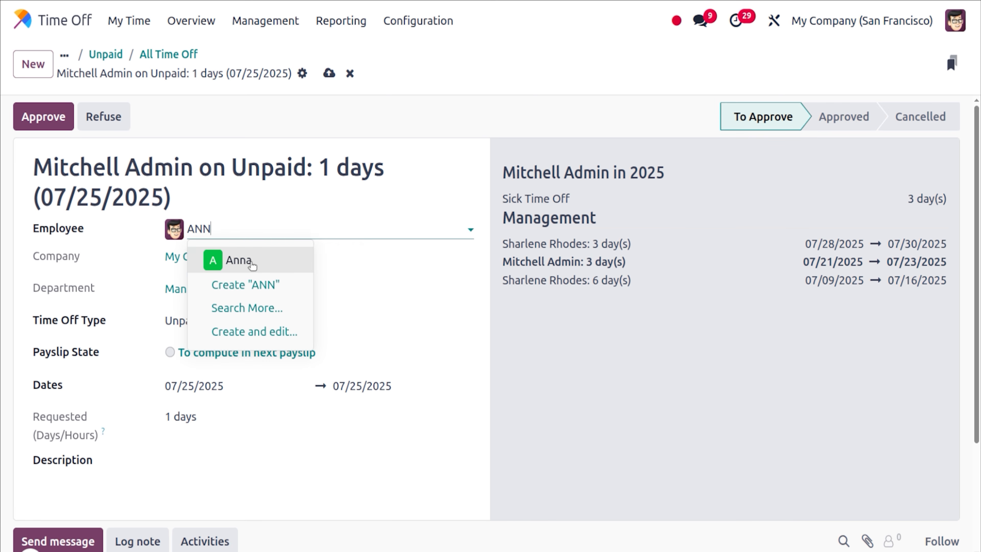
pyautogui.click(244, 259)
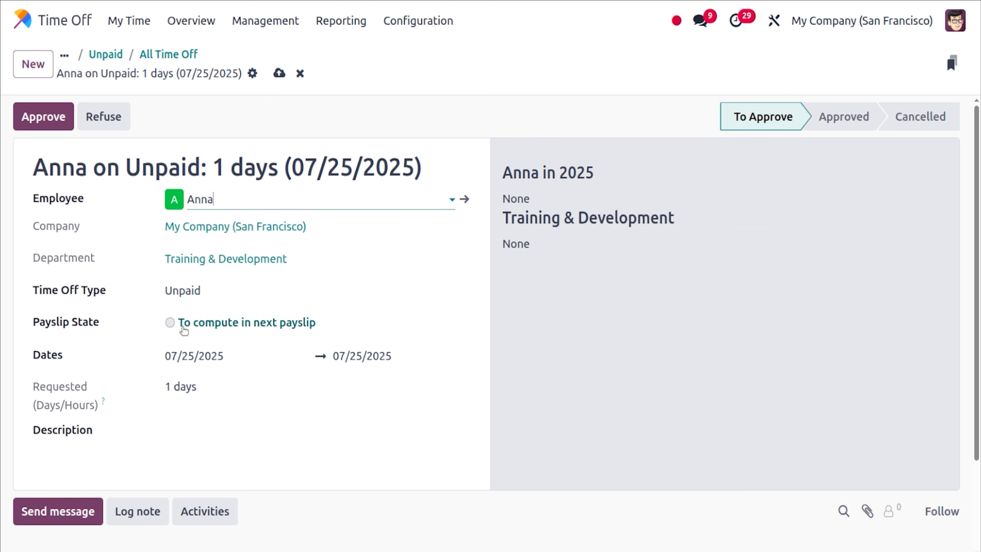
pyautogui.click(202, 355)
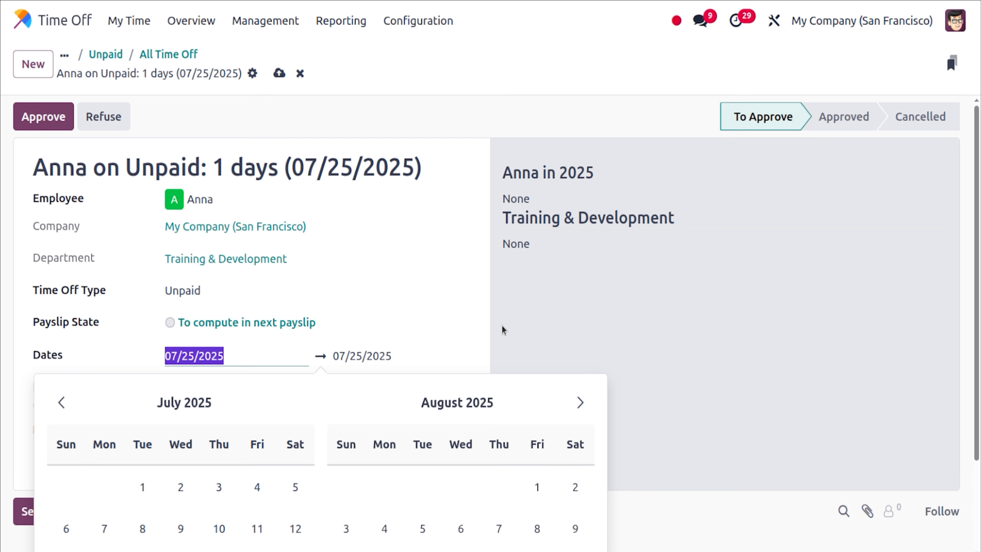
pyautogui.moveTo(979, 198); pyautogui.dragTo(979, 278)
pyautogui.click(274, 261)
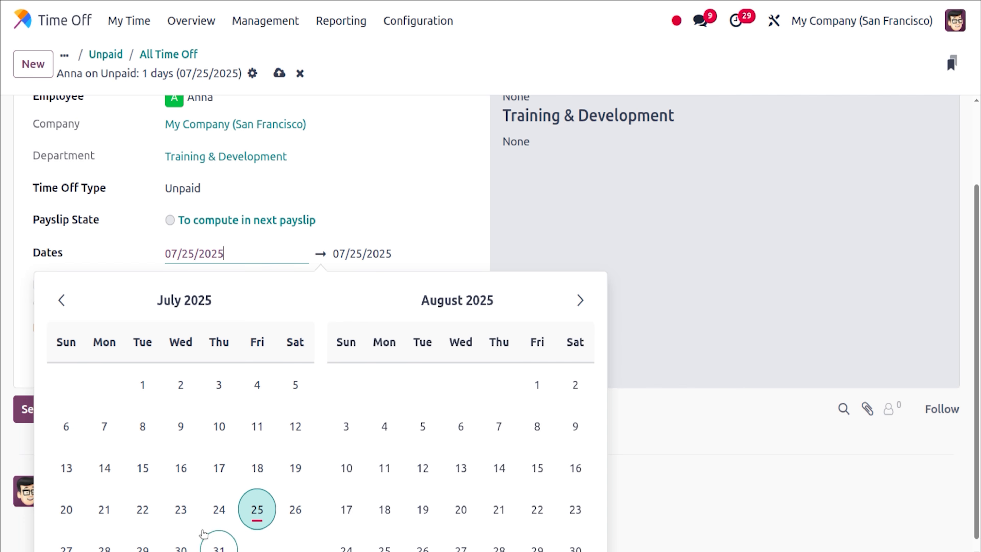
pyautogui.click(104, 548)
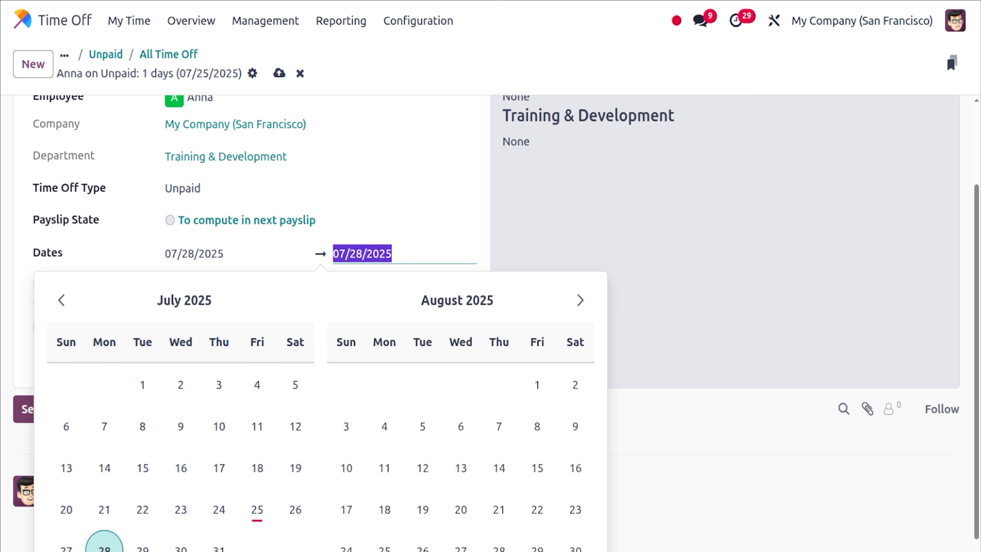
pyautogui.click(782, 315)
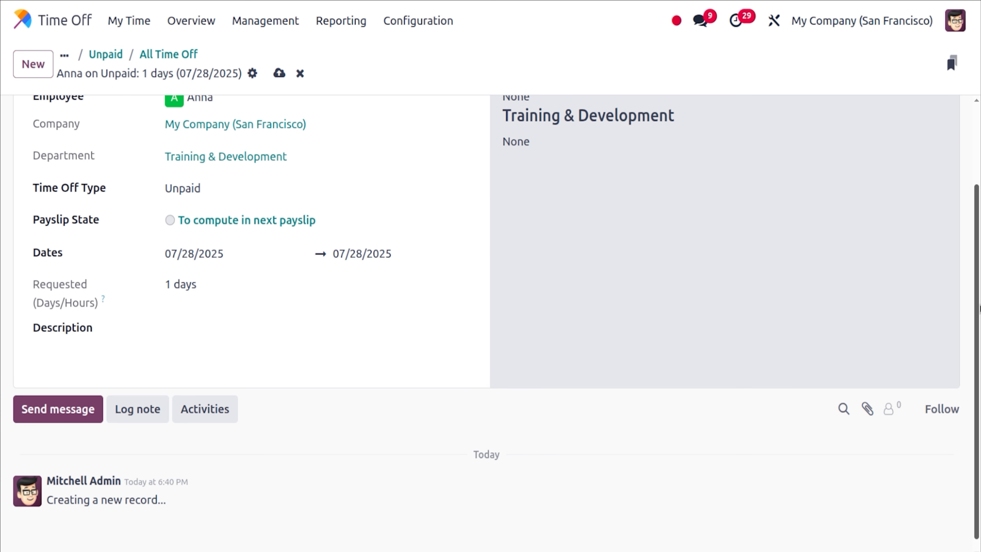
# Approve Anna's 07/28/2025 request and open the Unpaid time off type.
pyautogui.scroll(3, 629, 197)
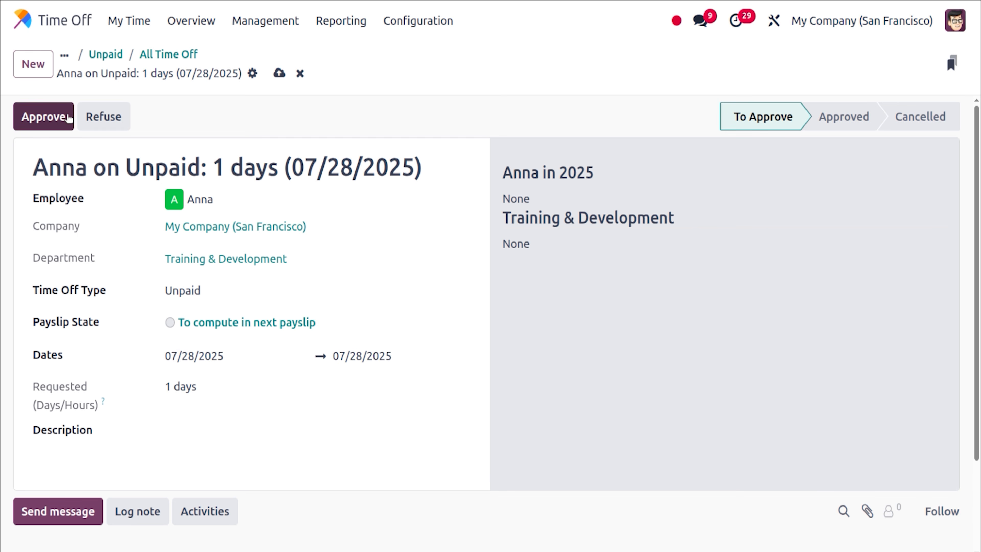
pyautogui.click(53, 117)
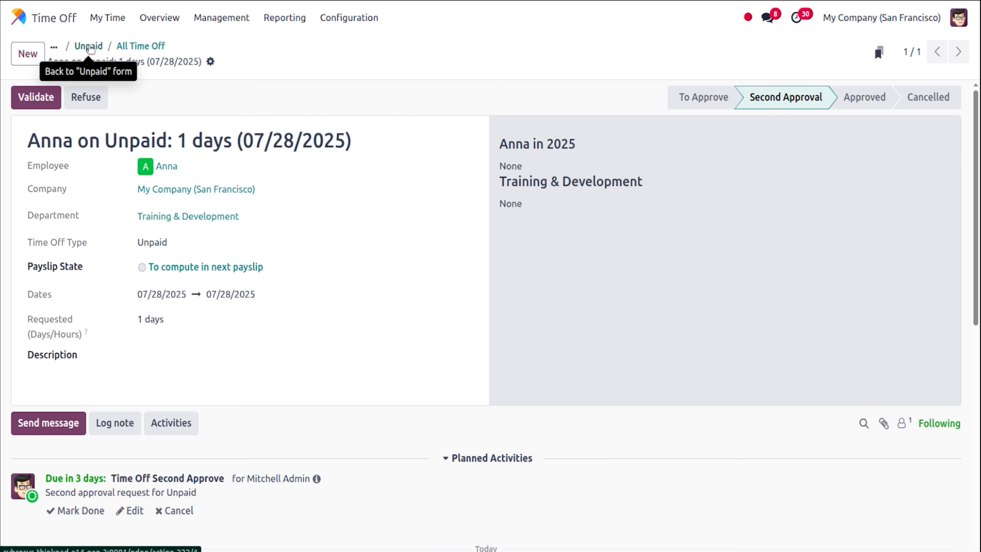
pyautogui.click(89, 46)
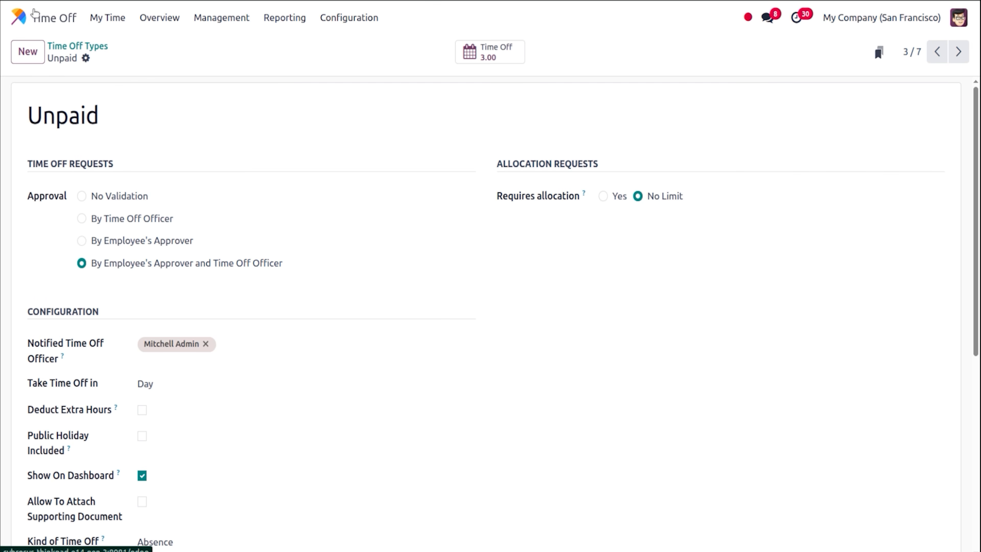
# Show Payroll's payslips waiting to be paid.
pyautogui.click(24, 13)
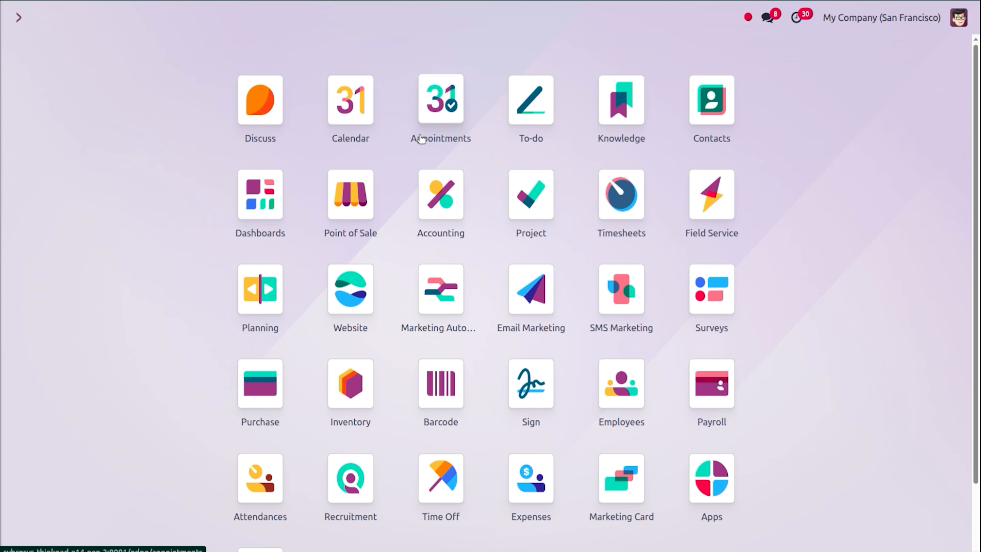
pyautogui.write('pa')
pyautogui.press('Return')
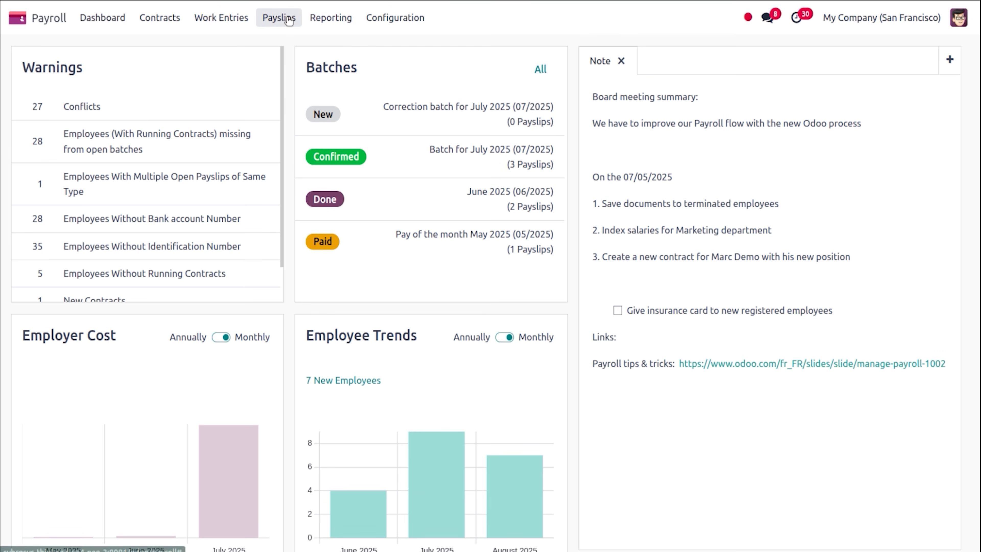
pyautogui.click(289, 20)
pyautogui.click(286, 43)
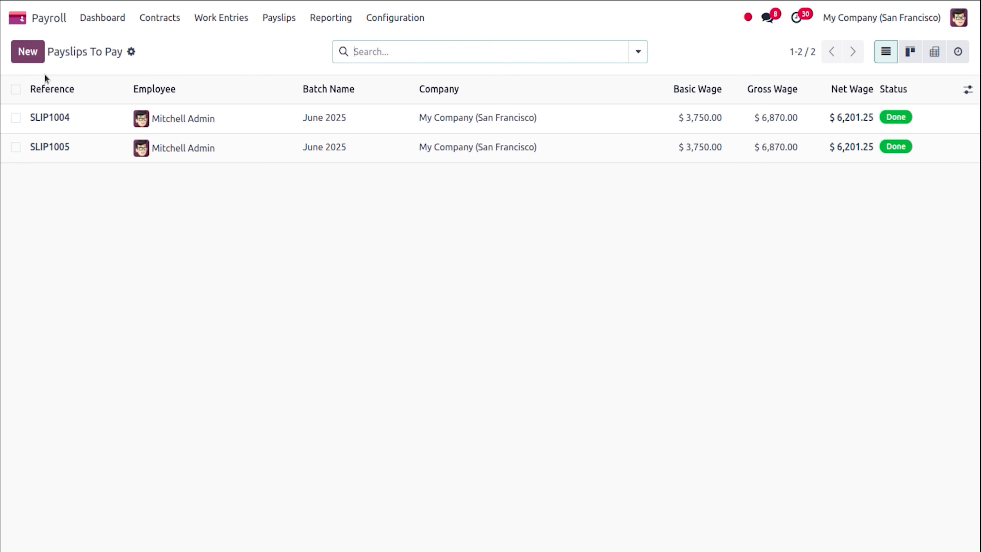
# Start a new payslip for Anna on the Trainees salary structure.
pyautogui.click(28, 55)
pyautogui.write('ann')
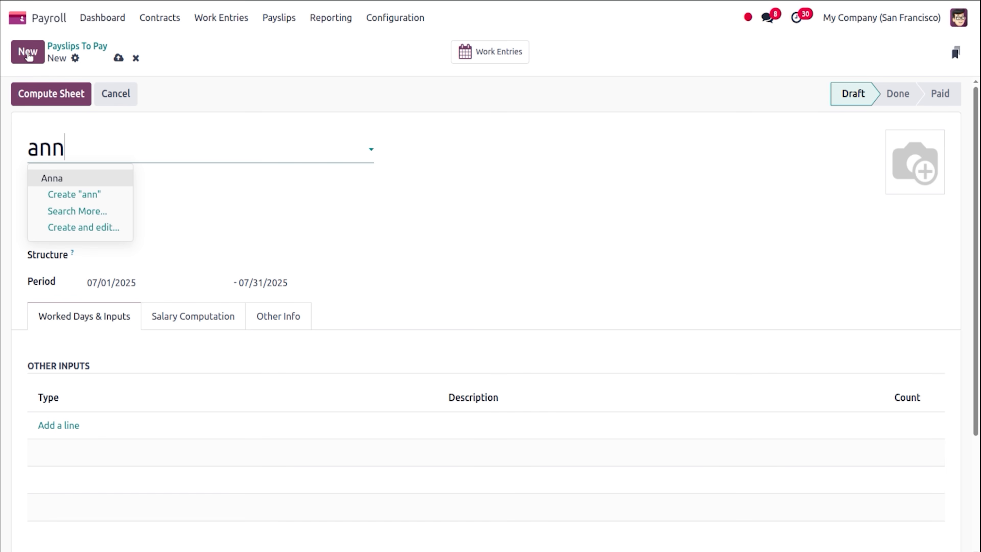
pyautogui.click(121, 177)
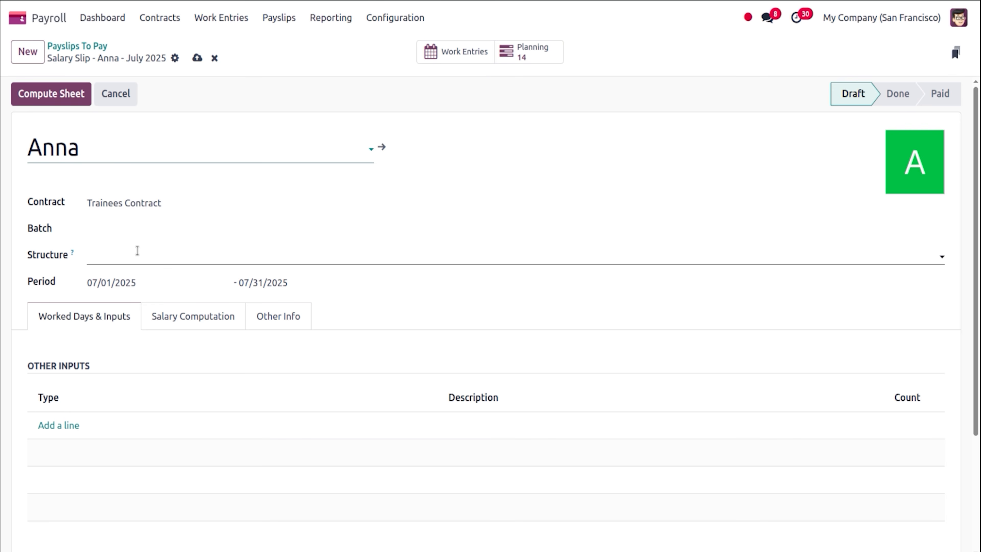
pyautogui.click(137, 251)
pyautogui.write('tra')
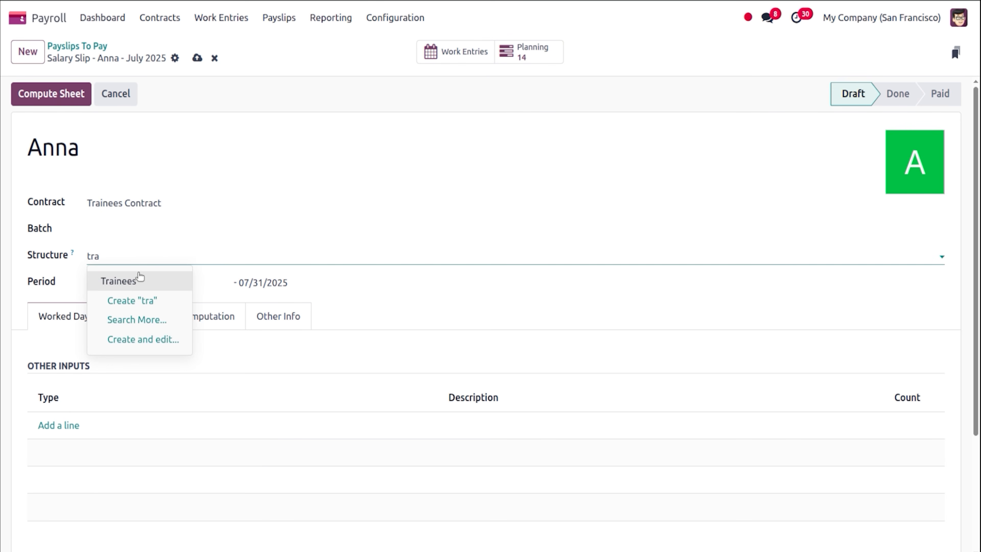
pyautogui.click(139, 276)
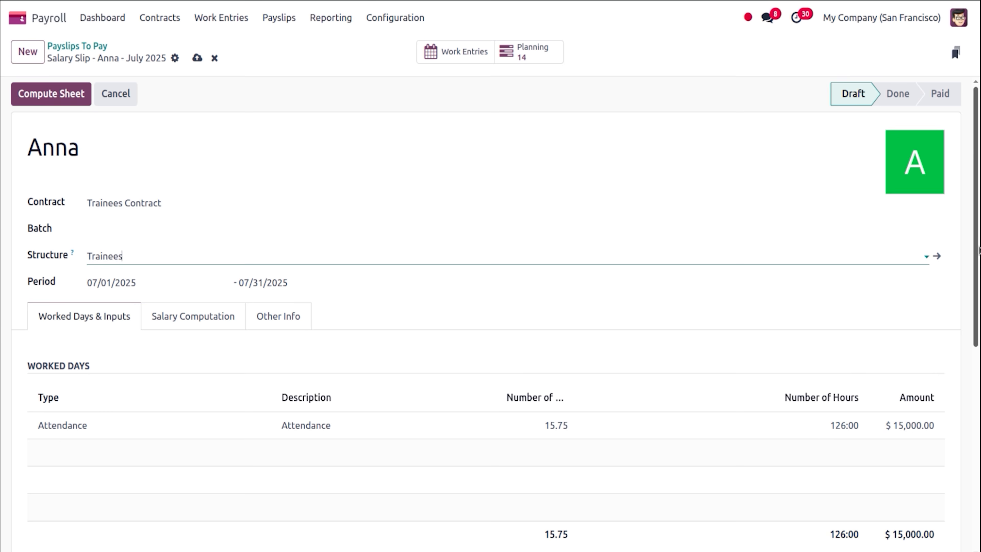
# Add a Deduction other input with count 1 to the payslip.
pyautogui.moveTo(979, 251); pyautogui.dragTo(979, 372)
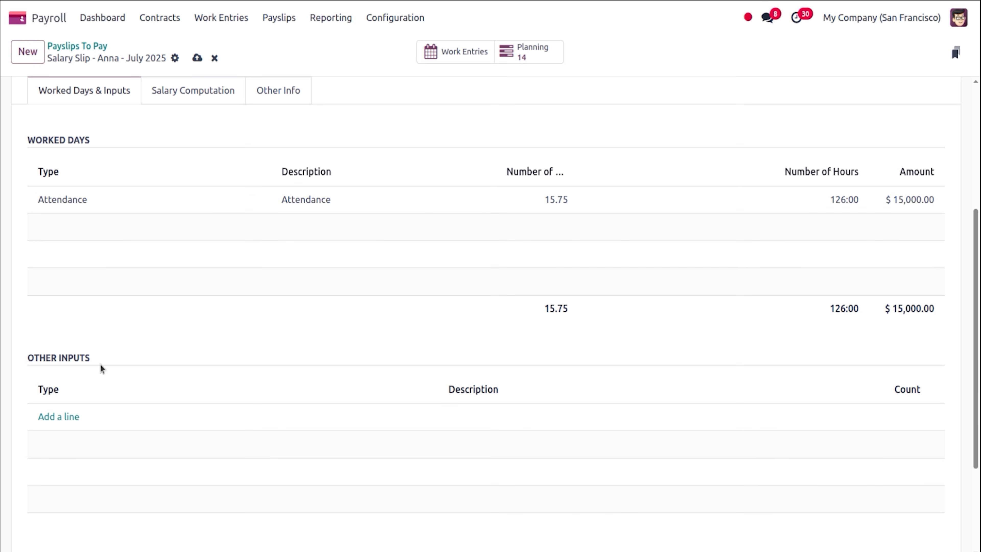
pyautogui.click(48, 417)
pyautogui.write('de')
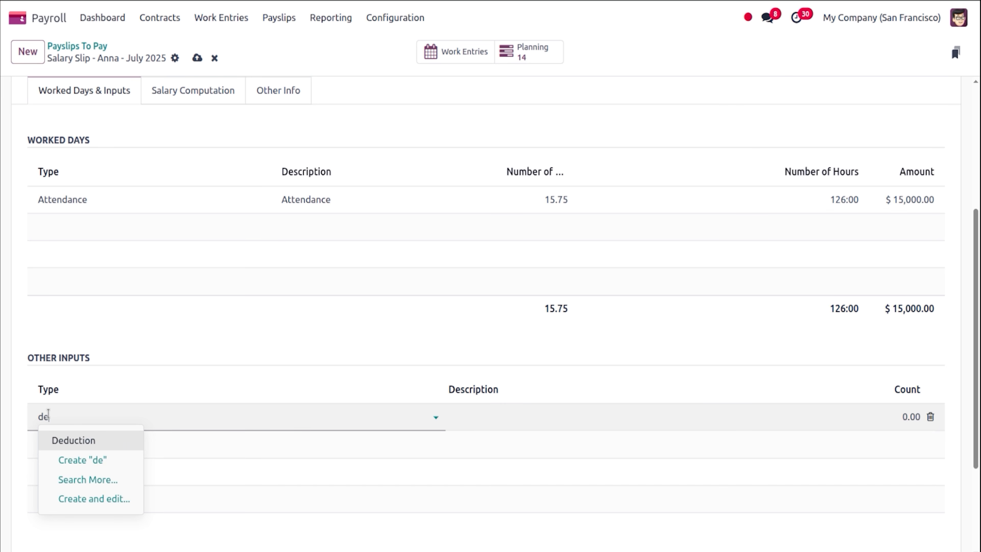
pyautogui.click(86, 440)
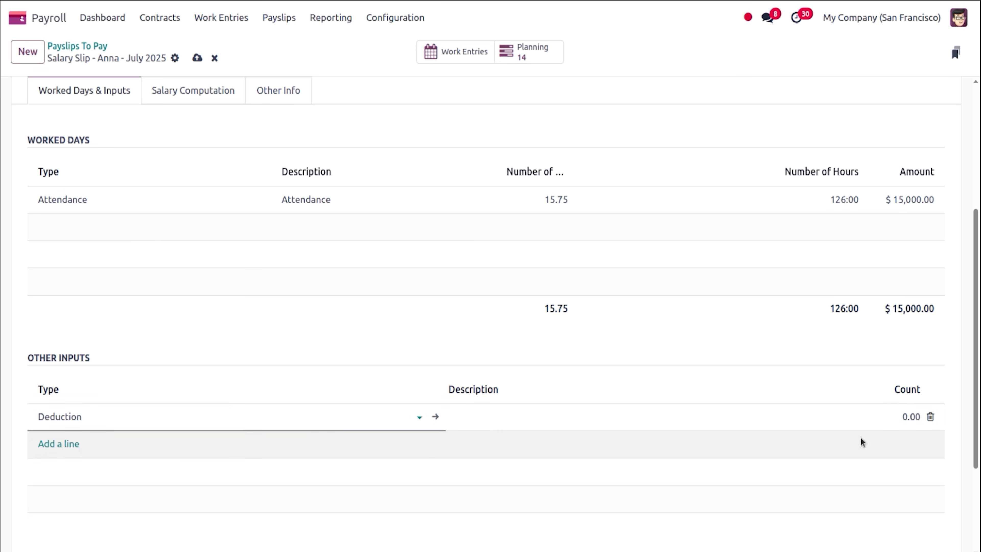
pyautogui.click(891, 418)
pyautogui.write('1')
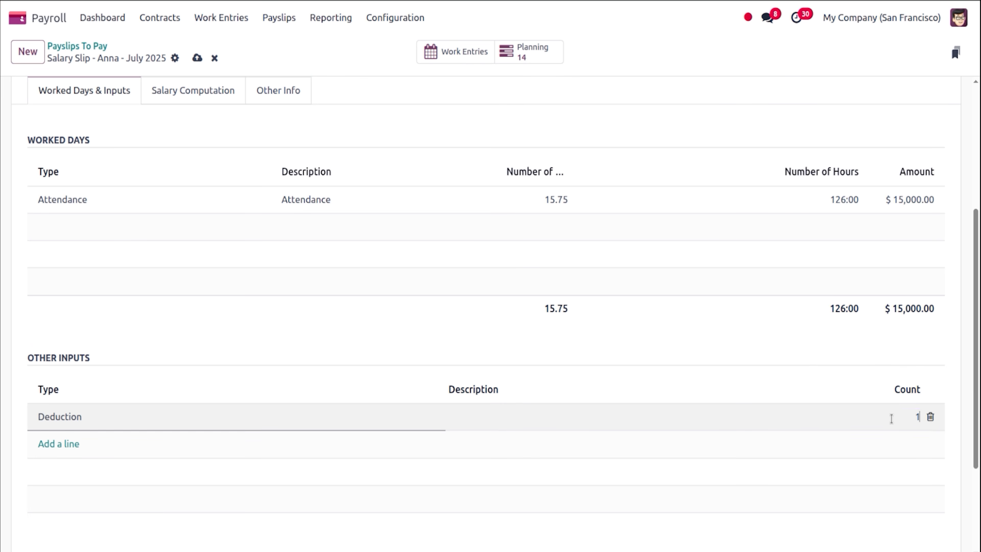
pyautogui.click(979, 406)
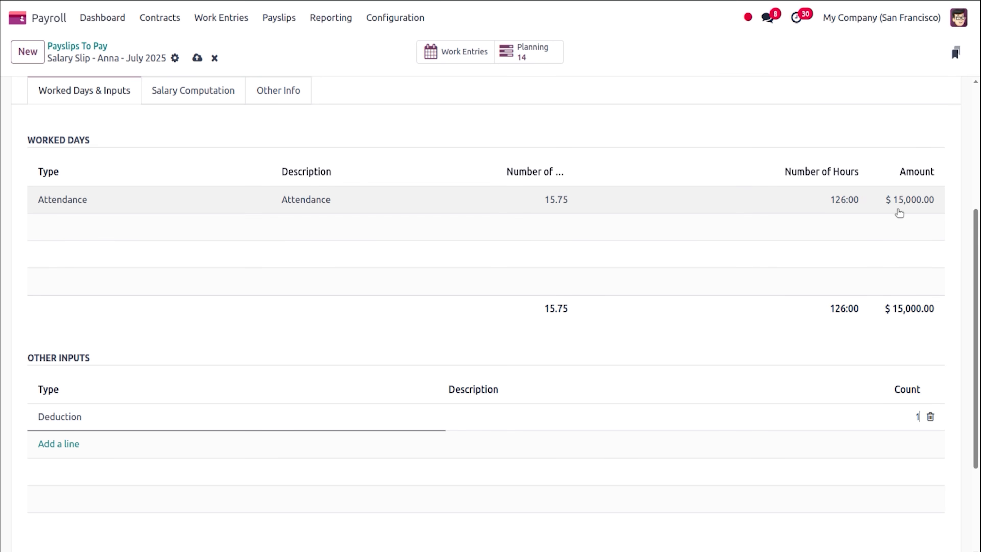
pyautogui.scroll(5, 898, 212)
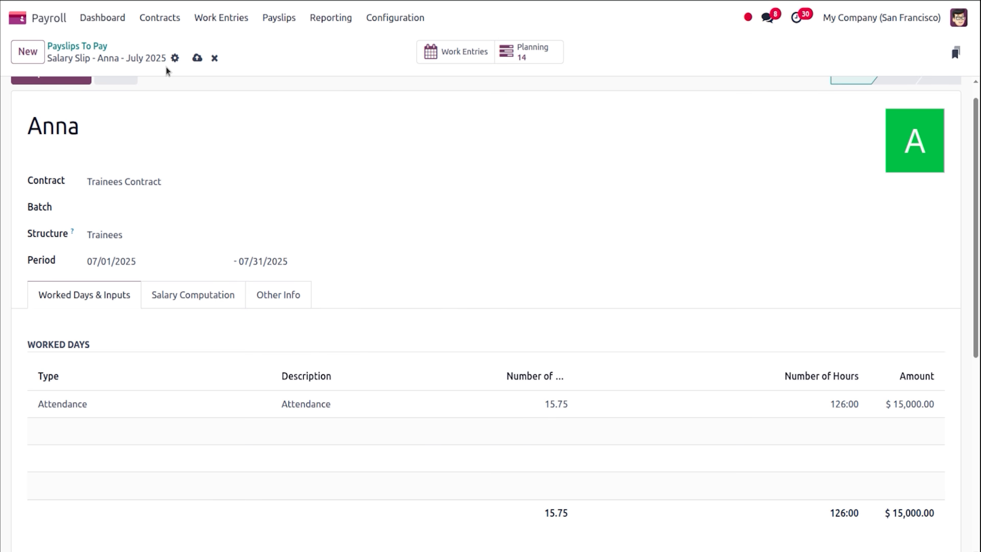
# Discard the unsaved payslip and go to the Time Off app.
pyautogui.click(214, 58)
pyautogui.click(24, 20)
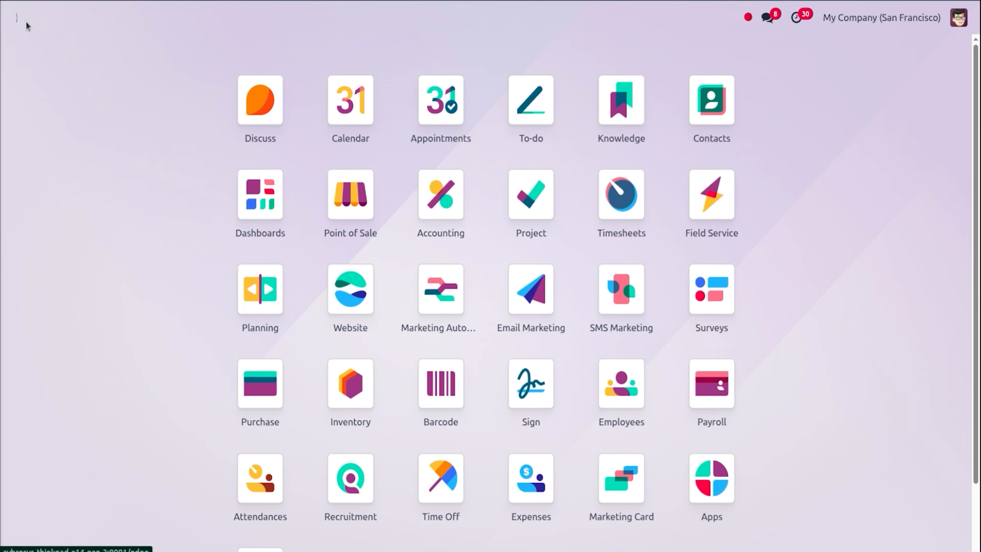
pyautogui.write('time')
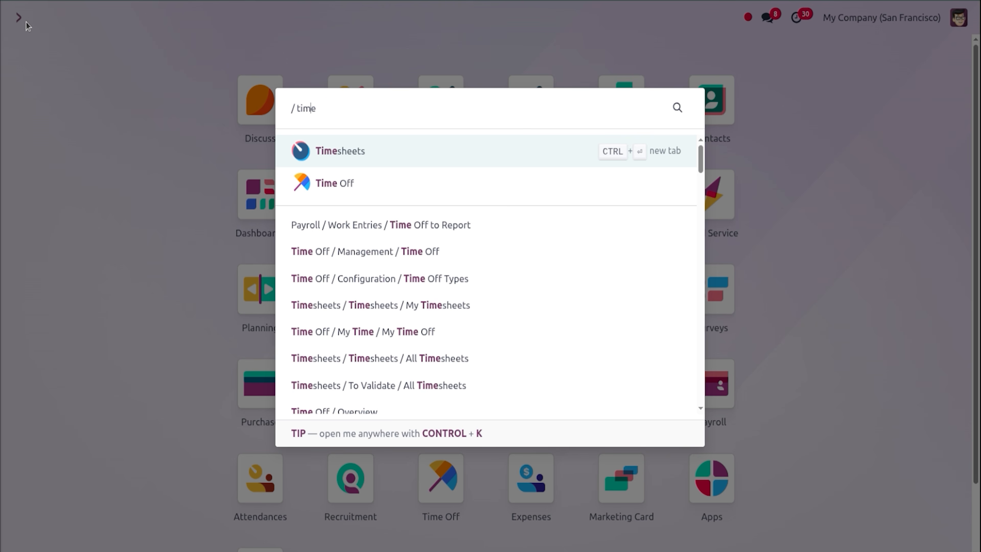
pyautogui.press('Down')
pyautogui.press('Return')
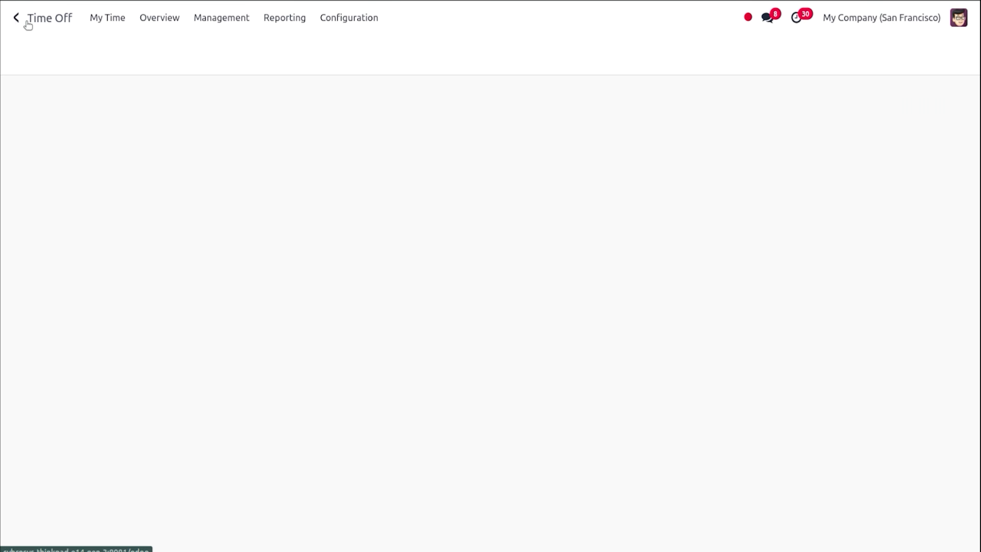
# Validate Anna's Unpaid leave on 07/28/2025 from the Unpaid type's request list.
pyautogui.click(338, 17)
pyautogui.click(342, 21)
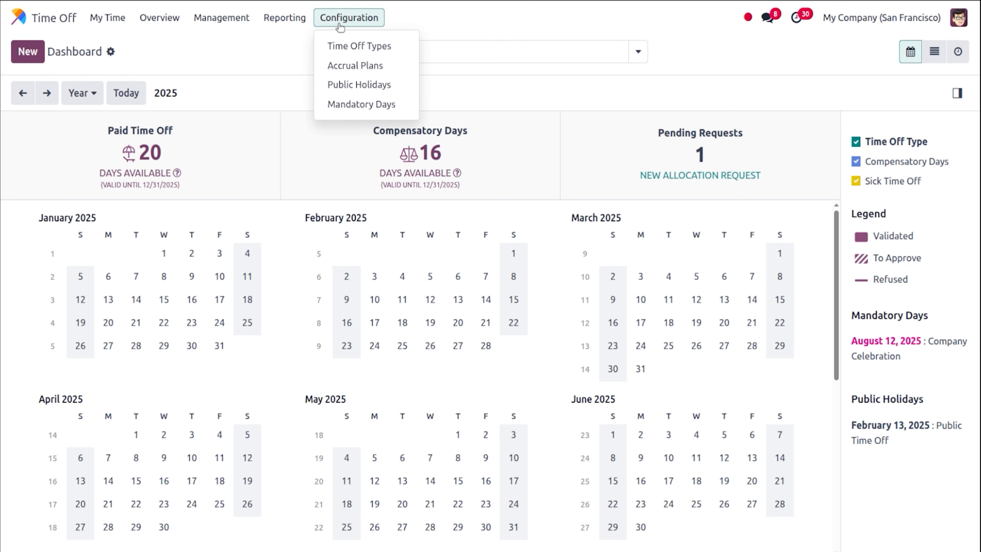
pyautogui.click(351, 54)
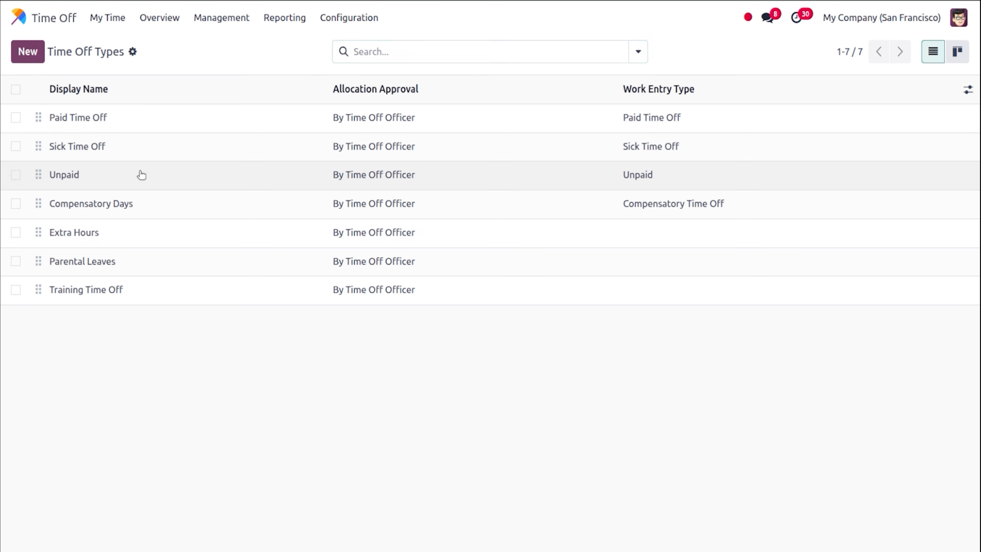
pyautogui.click(140, 175)
pyautogui.click(488, 61)
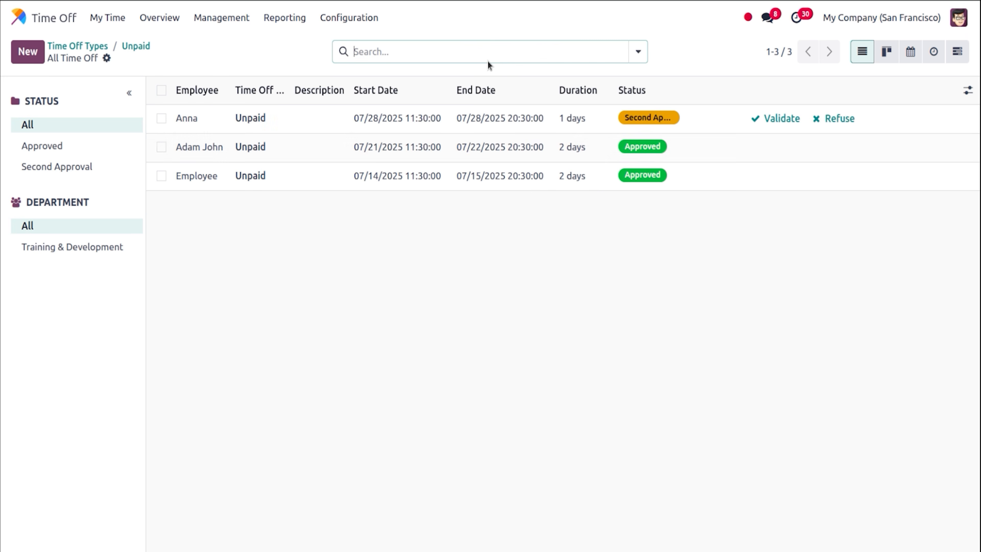
pyautogui.click(315, 118)
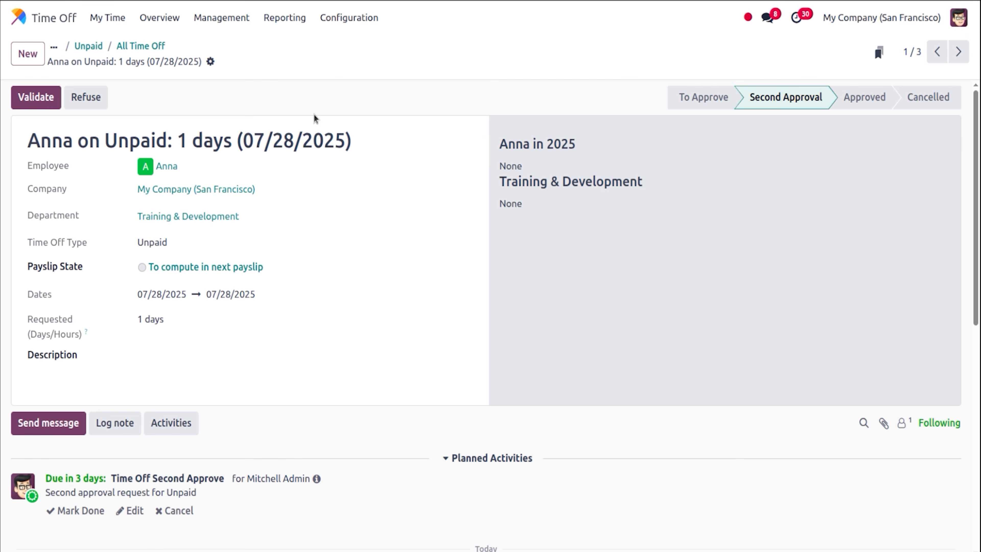
pyautogui.click(36, 101)
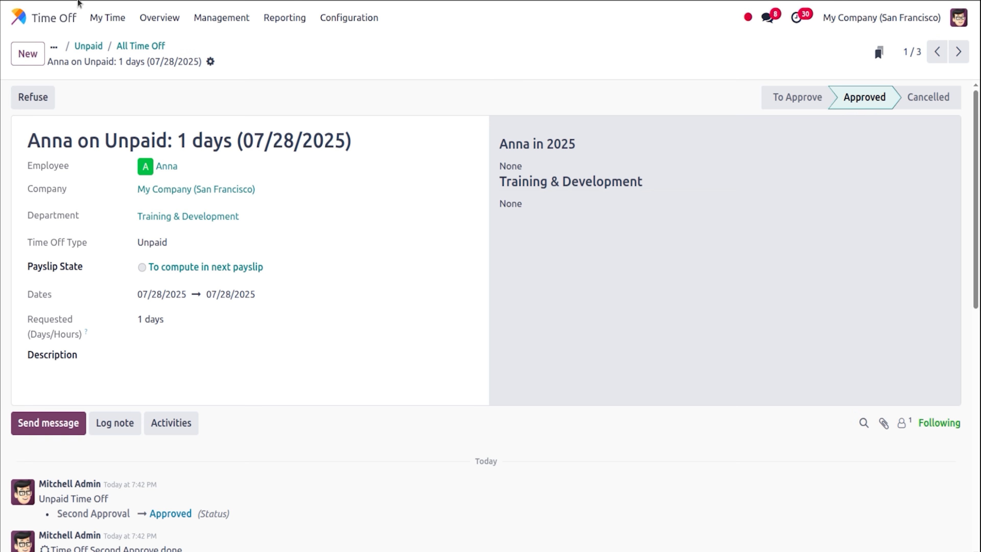
# Show the Payroll payslips waiting to be paid.
pyautogui.click(17, 15)
pyautogui.write('p')
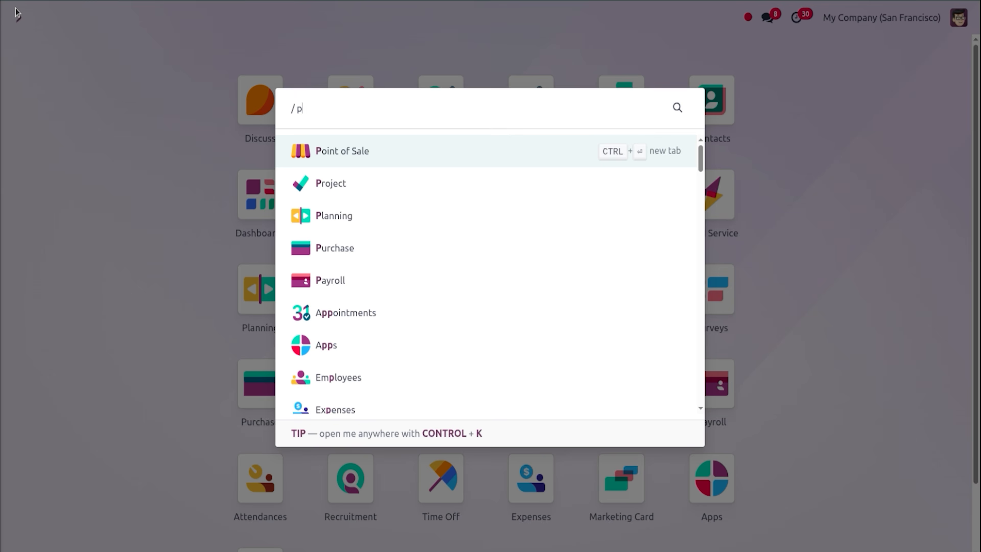
pyautogui.write('ay')
pyautogui.press('Return')
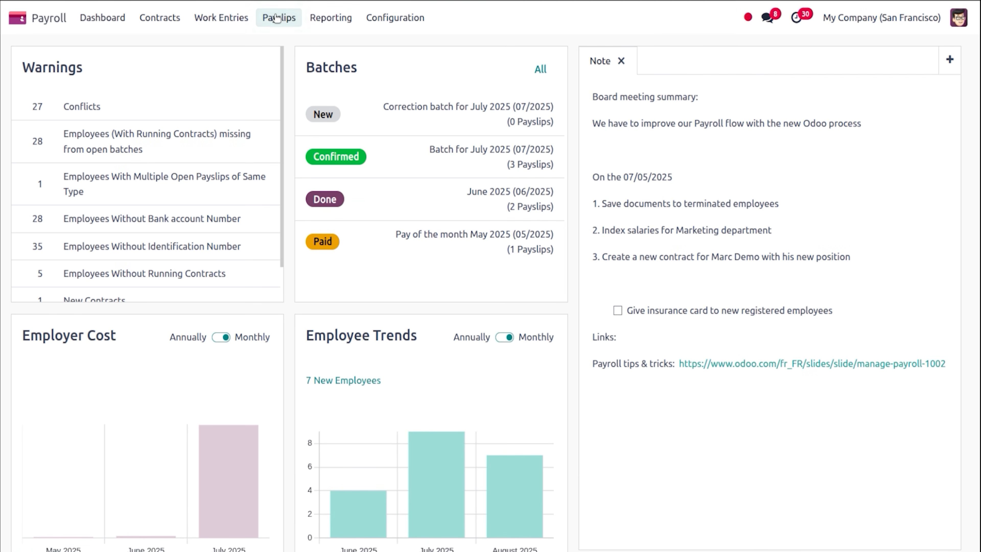
pyautogui.click(277, 17)
pyautogui.click(285, 41)
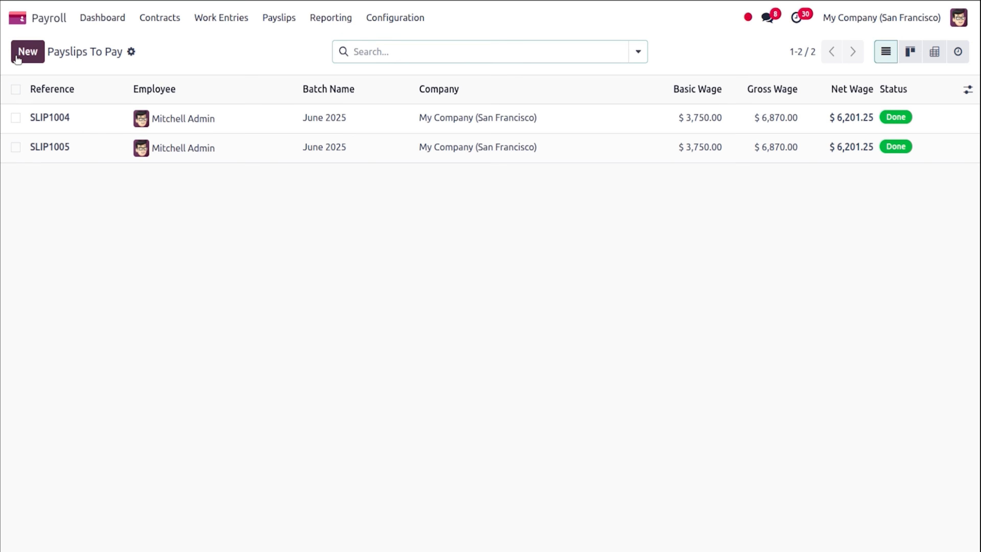
# Draft a new payslip for Anna with the Trainees salary structure.
pyautogui.click(27, 51)
pyautogui.write('ann')
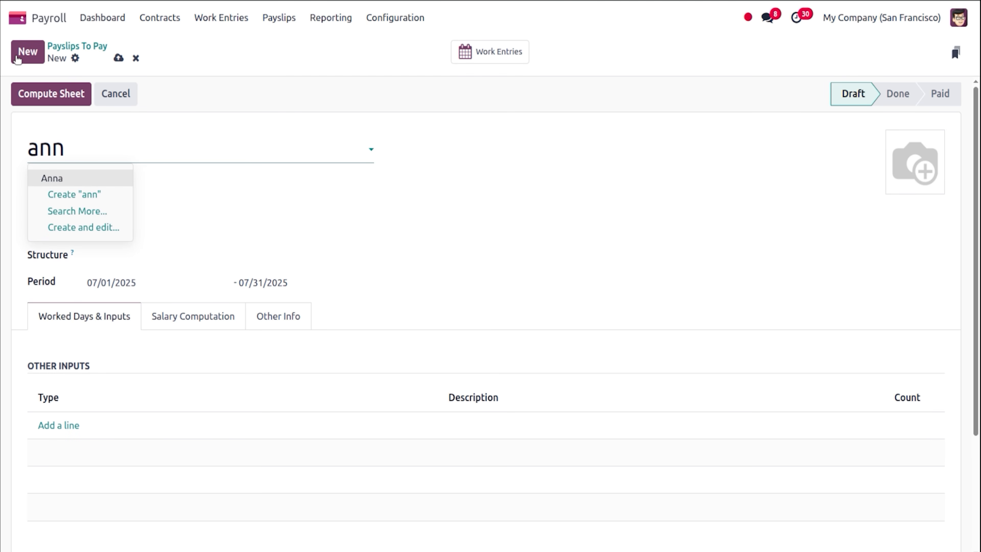
pyautogui.click(110, 177)
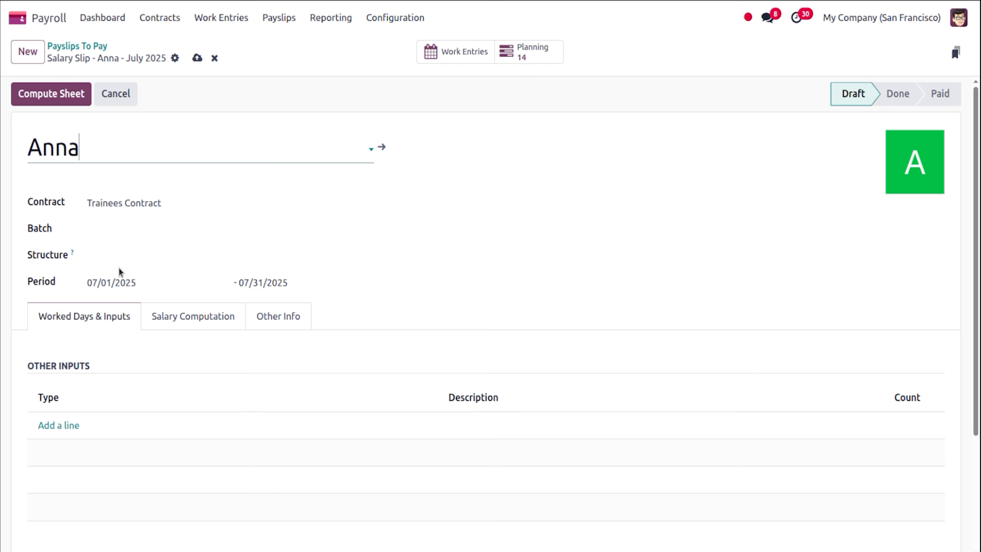
pyautogui.click(127, 255)
pyautogui.write('tr')
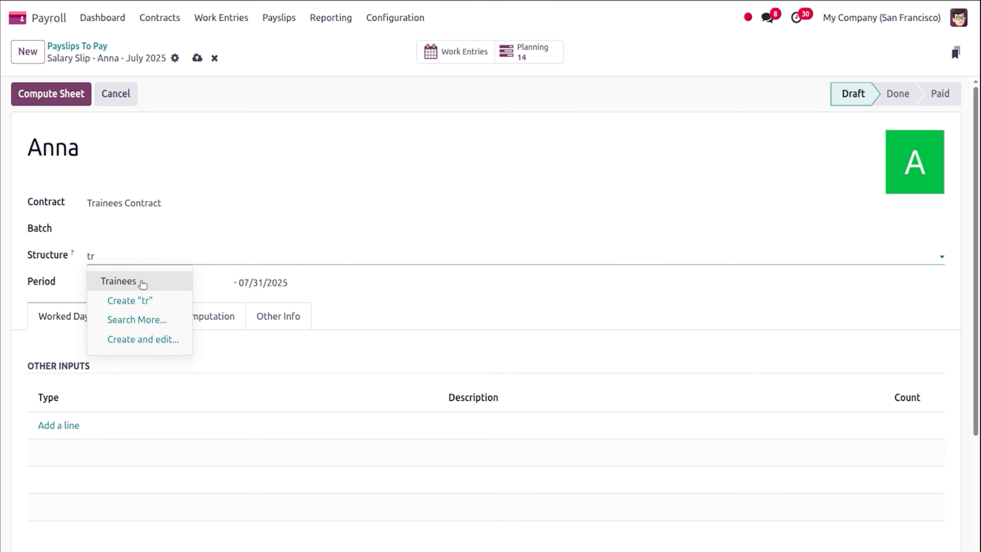
pyautogui.click(143, 284)
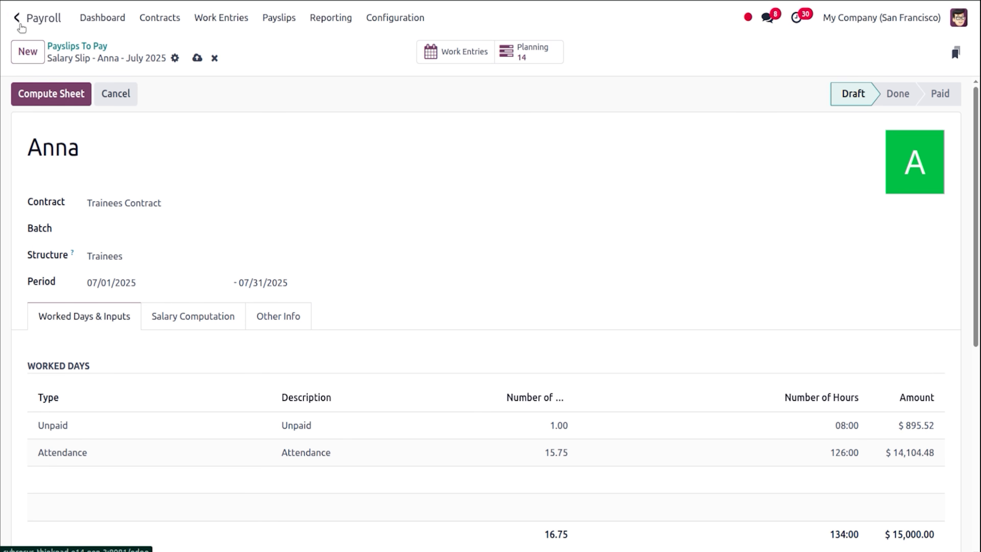
pyautogui.click(17, 18)
# In Time Off, list the requests of the Unpaid time off type.
pyautogui.write('tim')
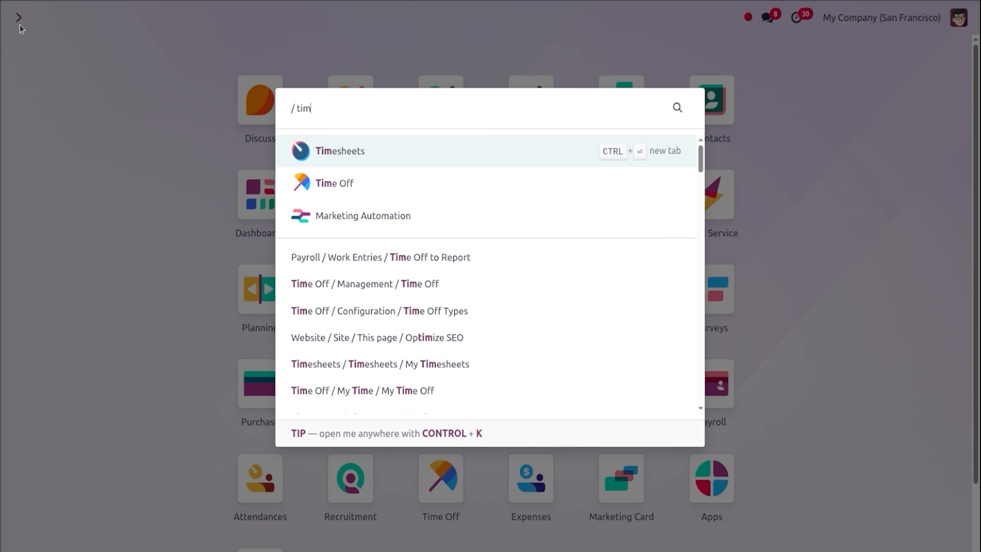
pyautogui.press('Down')
pyautogui.press('Return')
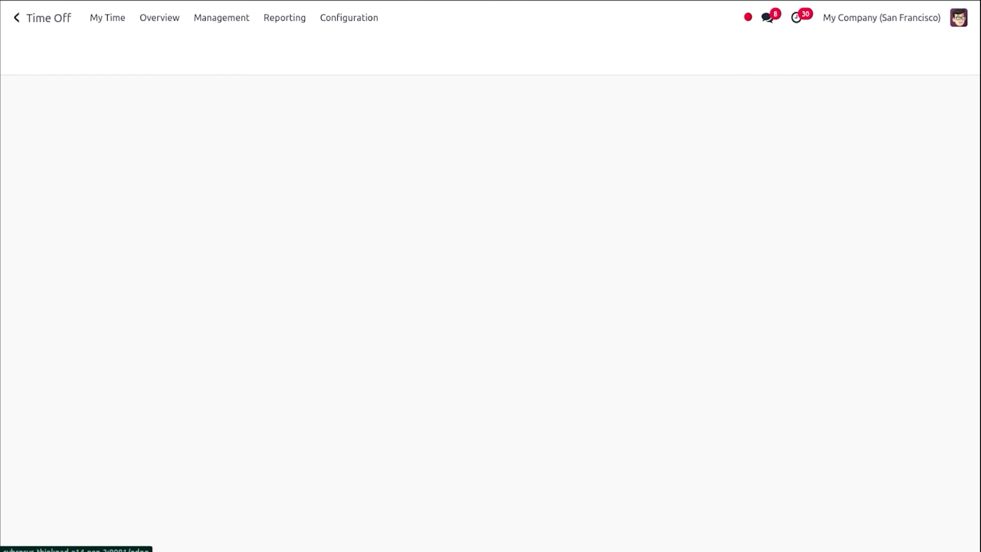
pyautogui.click(350, 18)
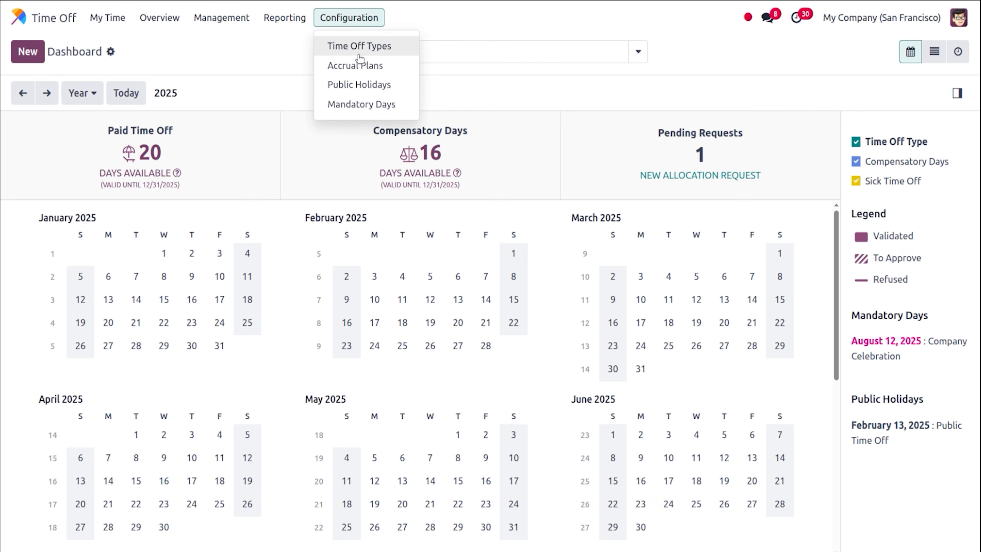
pyautogui.click(361, 48)
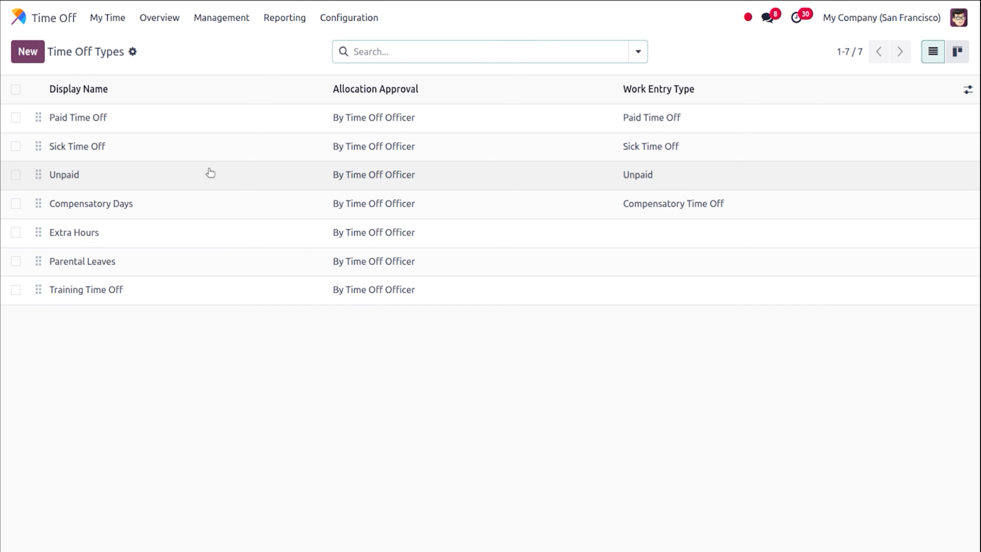
pyautogui.click(211, 174)
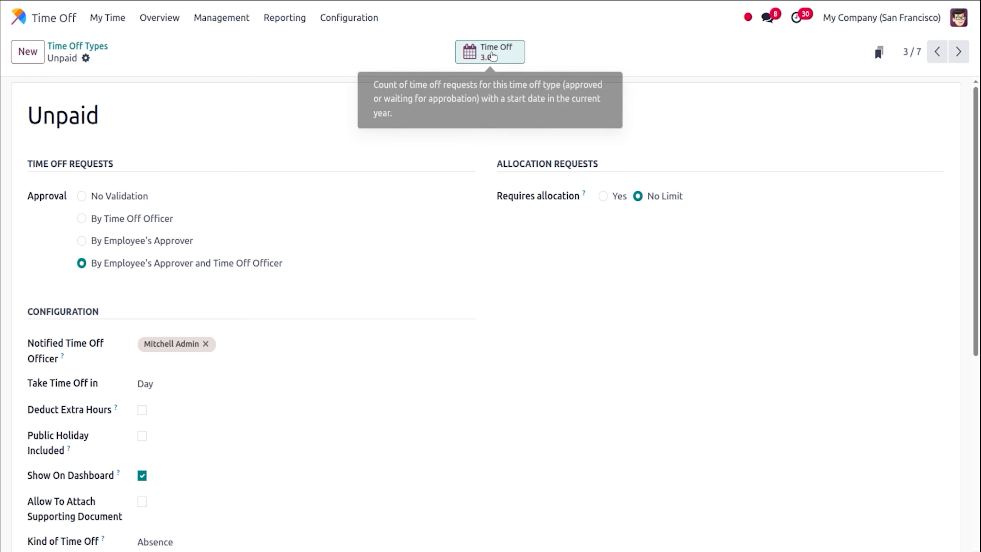
pyautogui.click(486, 59)
# Create Anna's unpaid leave for 07/29/2025–07/31/2025 and approve it twice.
pyautogui.click(28, 52)
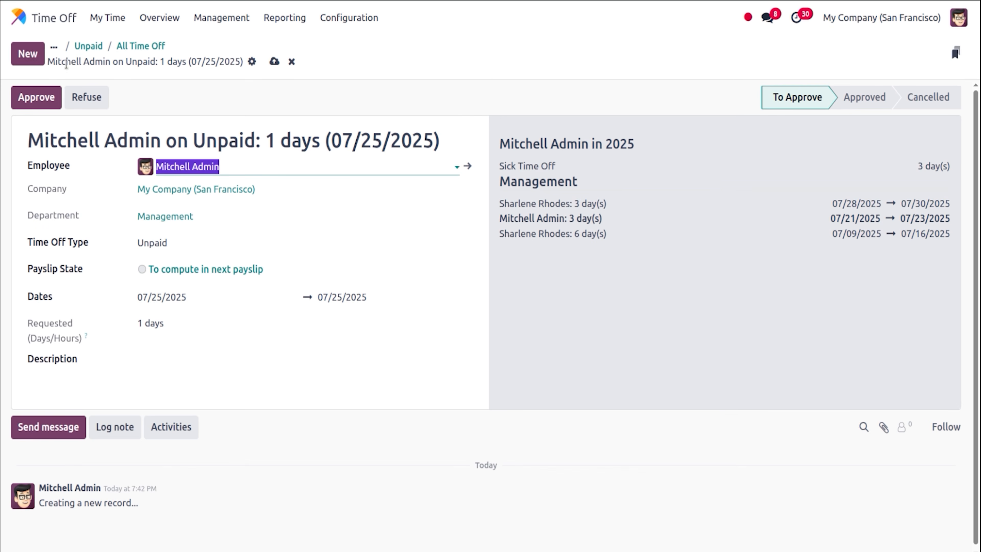
pyautogui.write('ann')
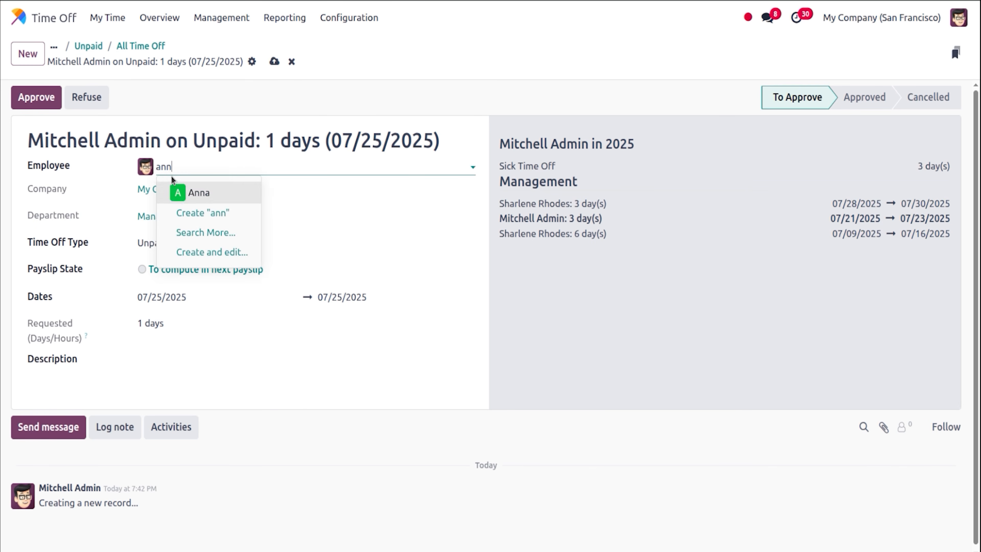
pyautogui.click(178, 192)
pyautogui.click(181, 296)
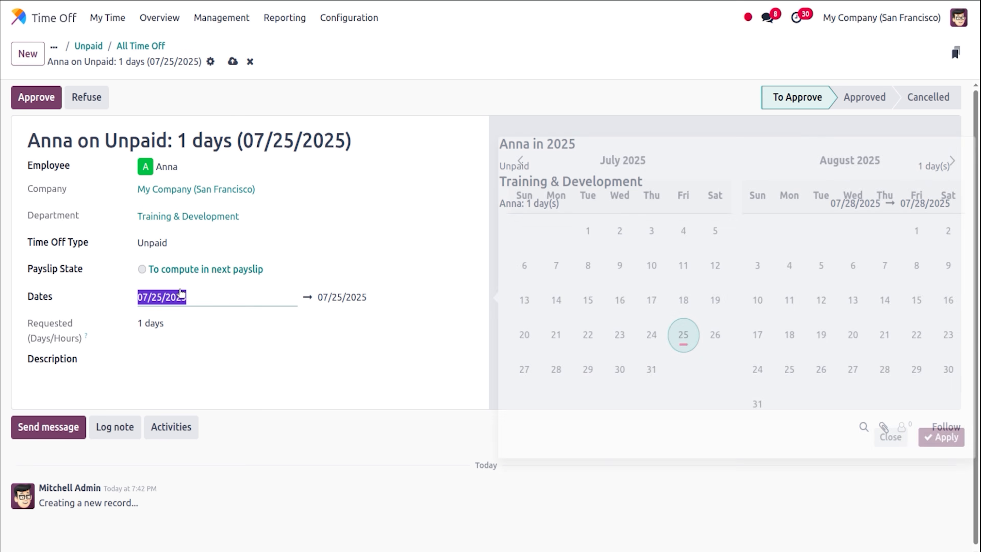
pyautogui.click(574, 370)
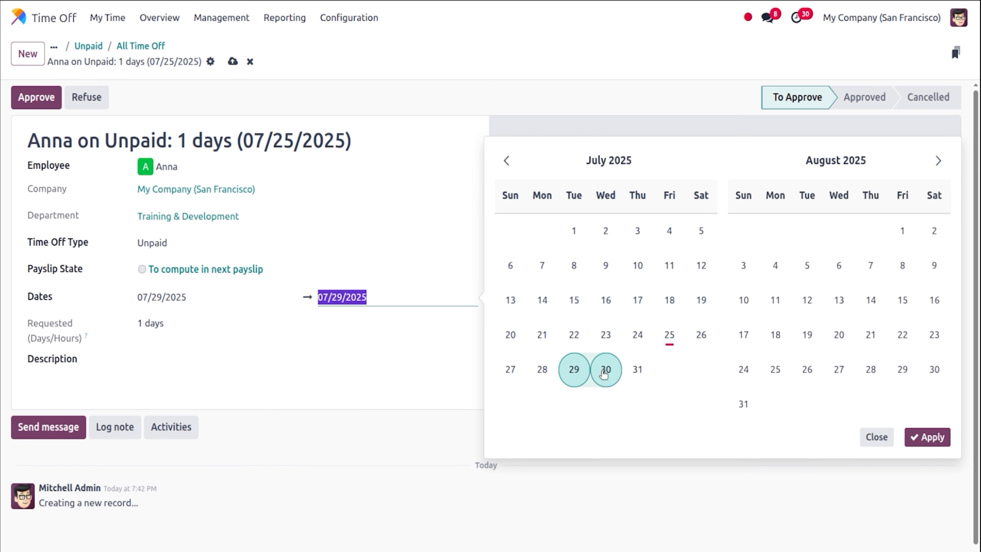
pyautogui.click(638, 370)
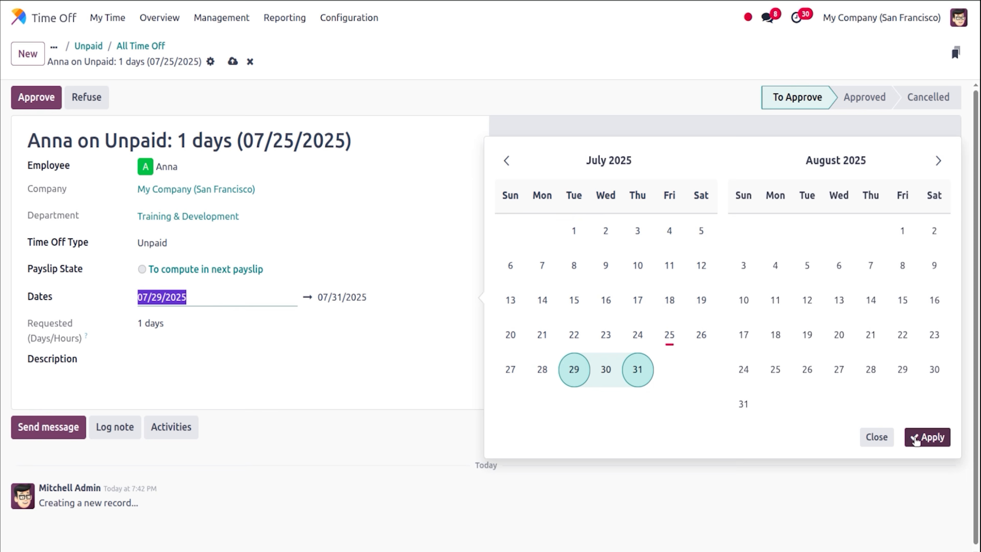
pyautogui.click(917, 440)
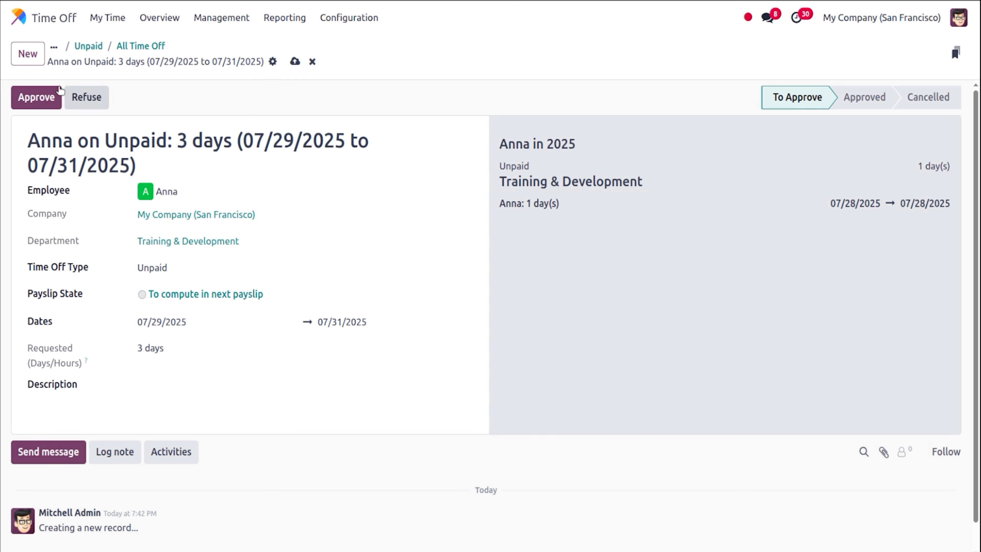
pyautogui.click(45, 96)
pyautogui.click(45, 97)
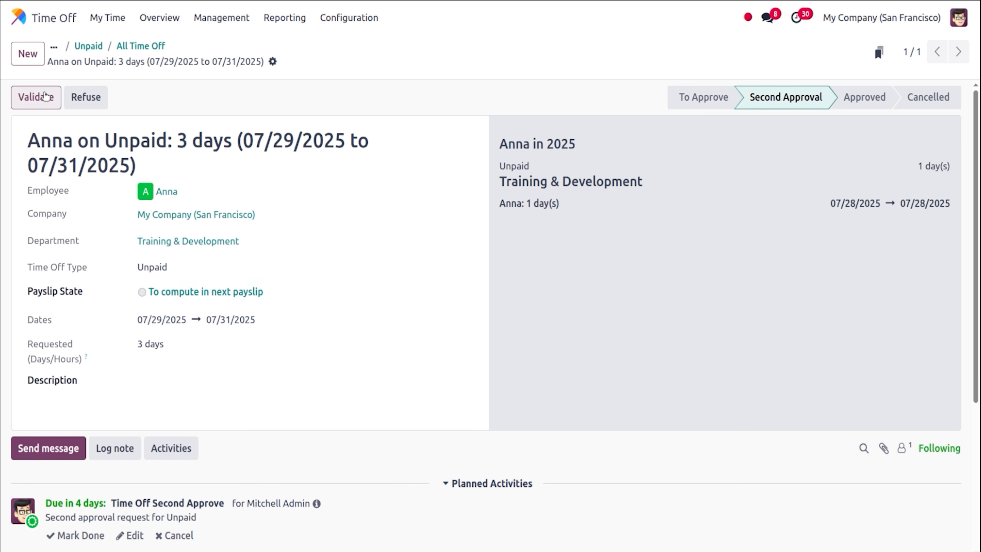
# Show Payroll's payslips waiting to be paid.
pyautogui.click(23, 14)
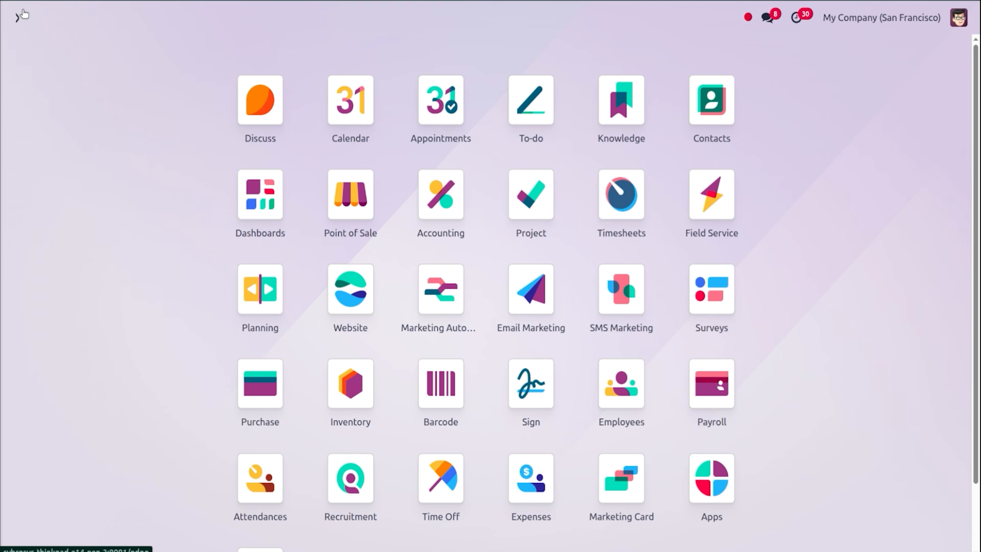
pyautogui.write('pay')
pyautogui.press('Return')
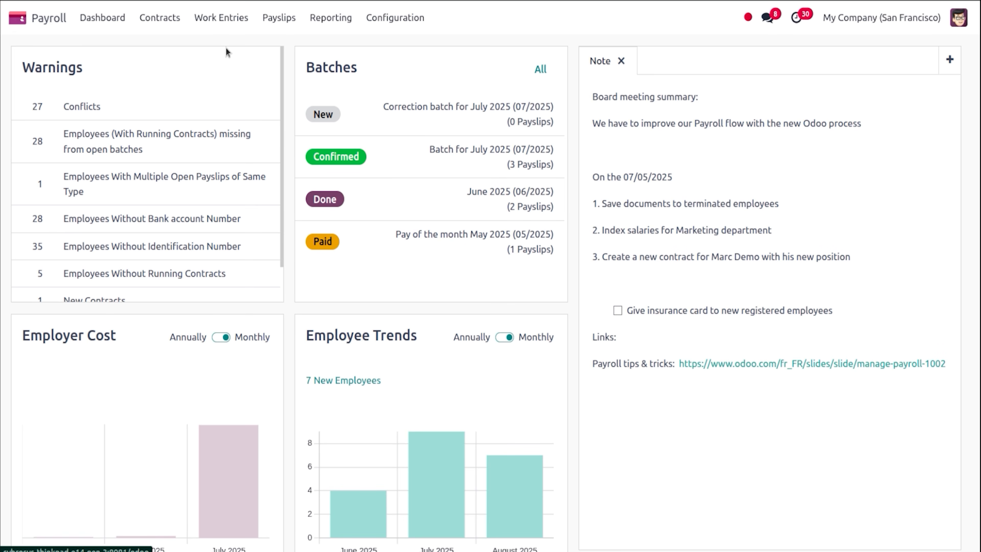
pyautogui.click(287, 18)
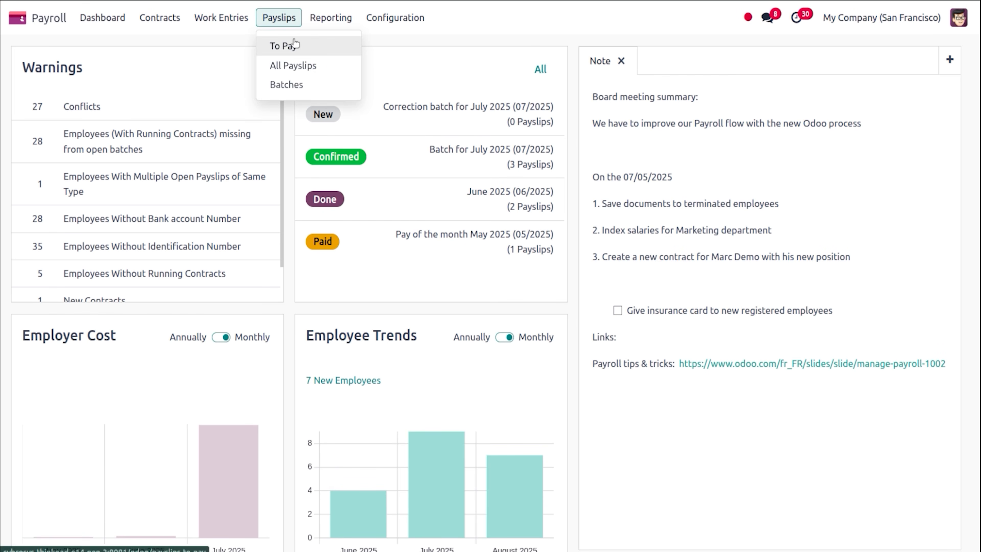
pyautogui.click(282, 46)
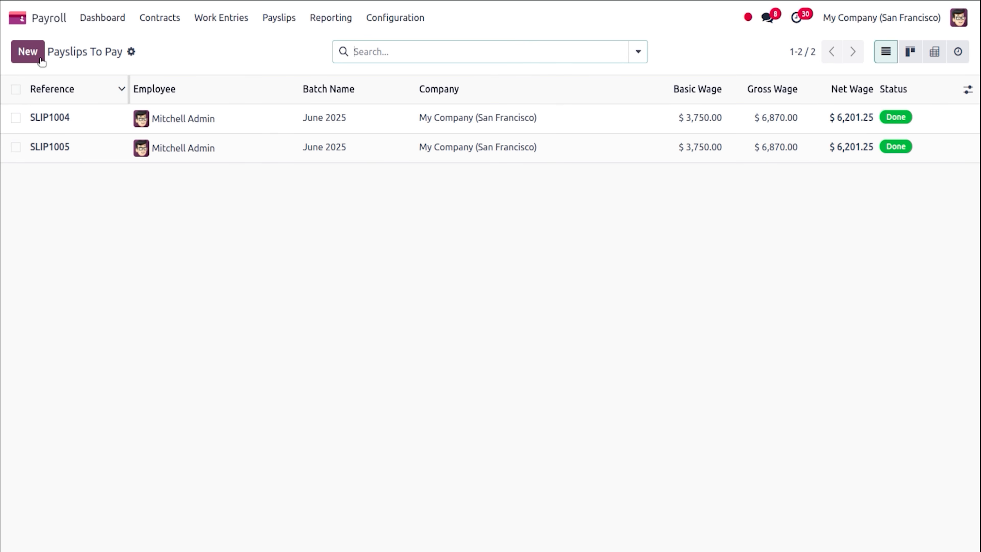
# Start a new payslip for Anna on the Trainees salary structure.
pyautogui.click(28, 52)
pyautogui.write('ann')
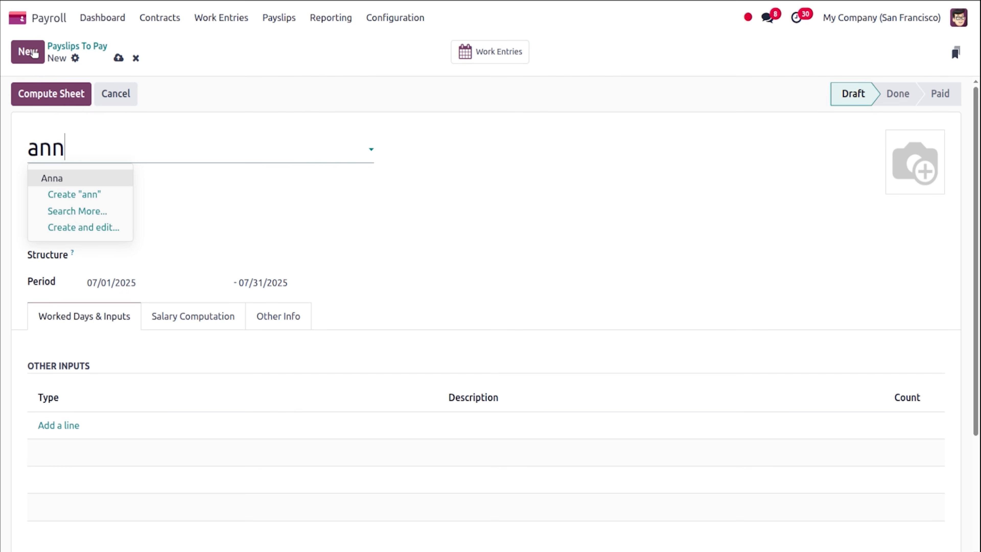
pyautogui.click(114, 177)
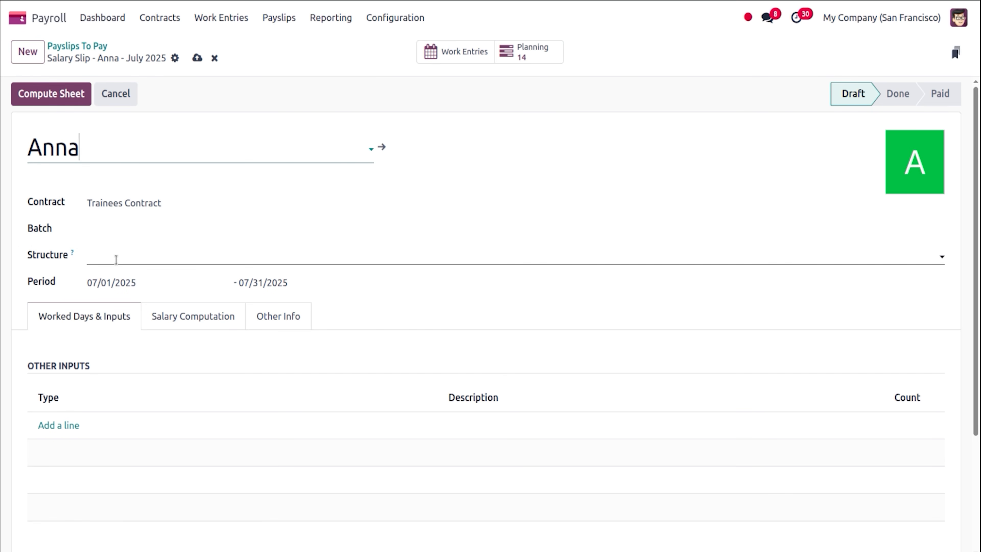
pyautogui.click(116, 256)
pyautogui.write('tar')
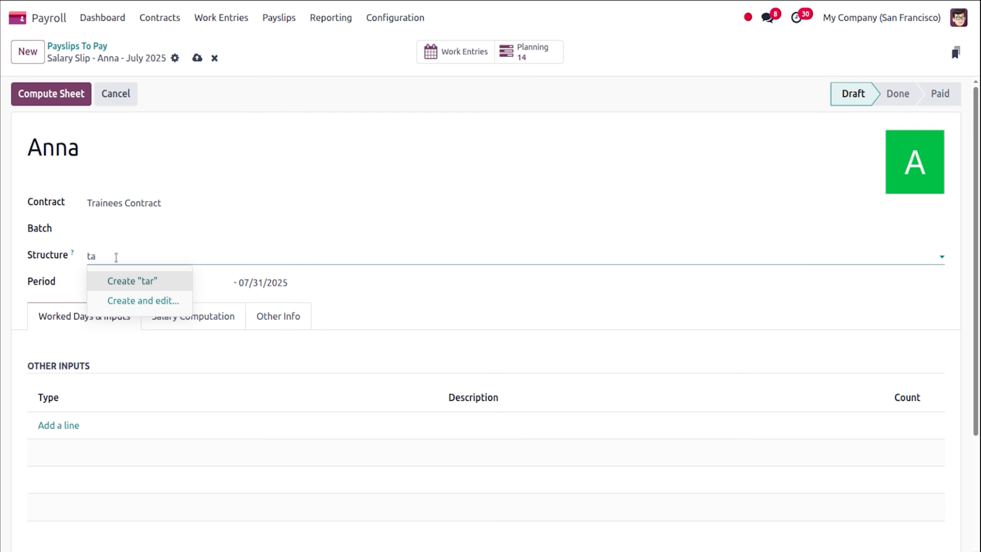
pyautogui.press('BackSpace')
pyautogui.write('ra')
pyautogui.click(136, 285)
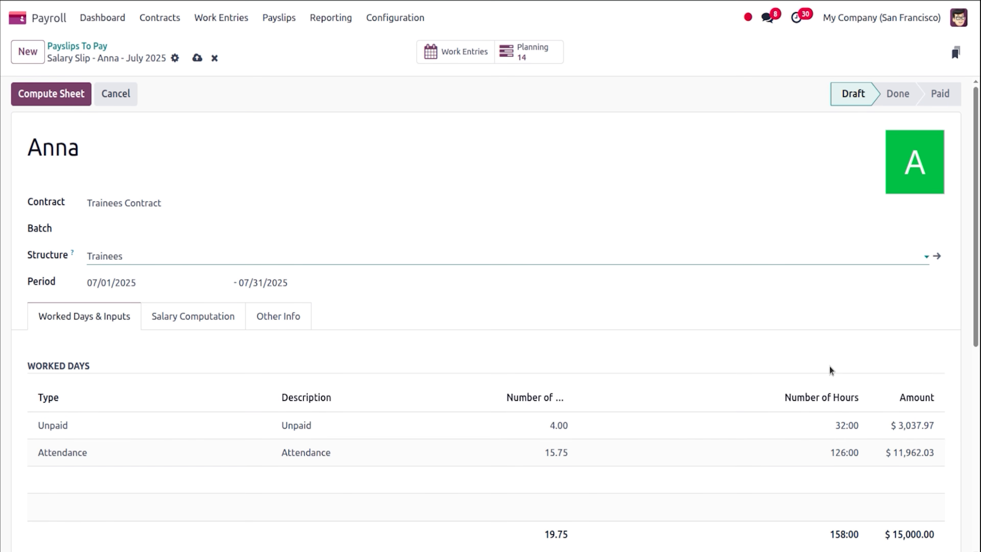
# Add a Deduction other input with count 1 to the payslip.
pyautogui.scroll(-5, 946, 340)
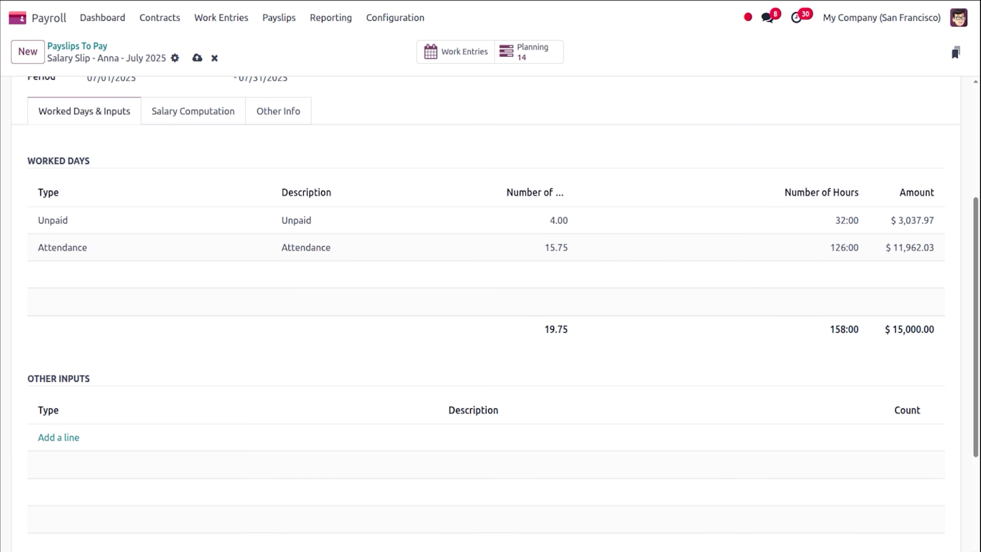
pyautogui.click(76, 443)
pyautogui.write('de')
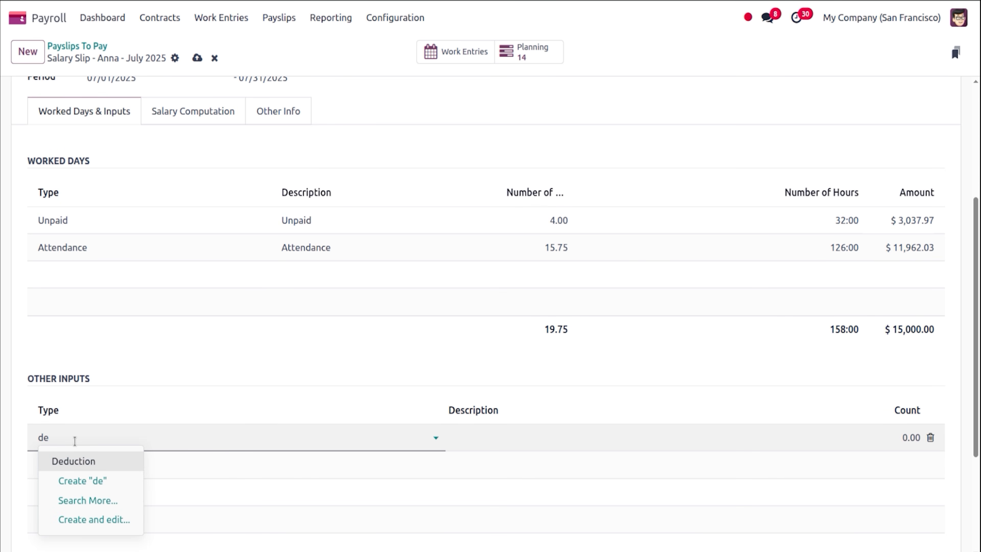
pyautogui.click(82, 459)
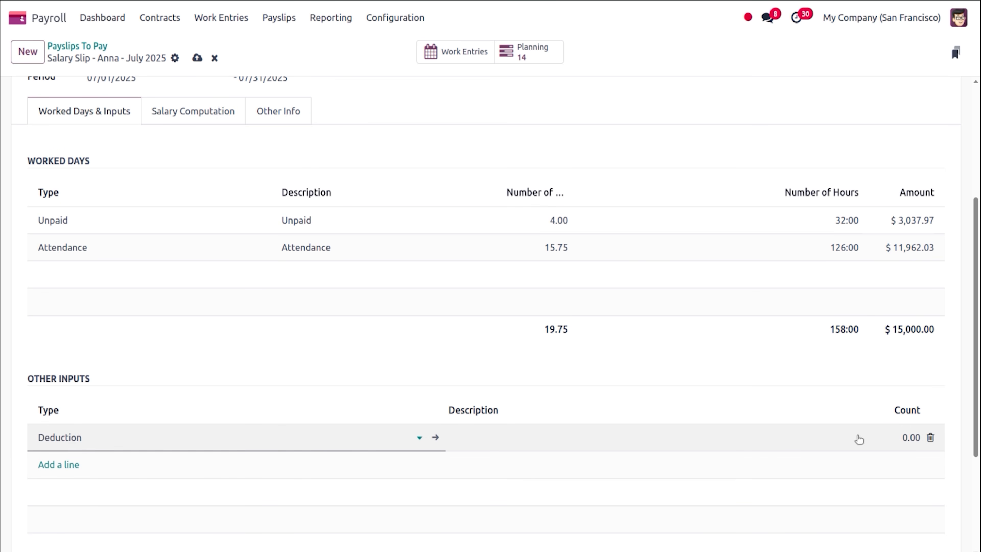
pyautogui.click(890, 434)
pyautogui.write('1')
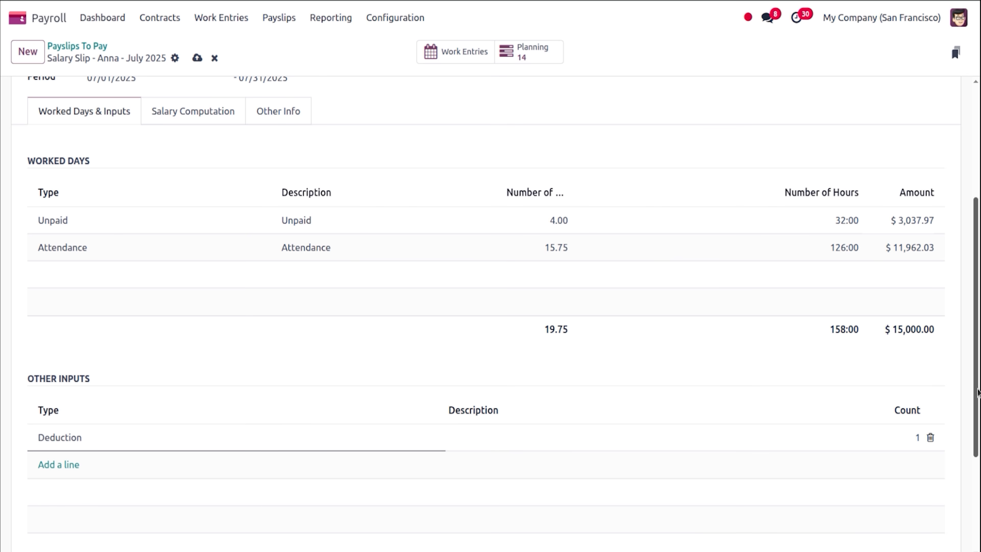
pyautogui.moveTo(979, 235); pyautogui.dragTo(973, 86)
pyautogui.scroll(-8, 200, 54)
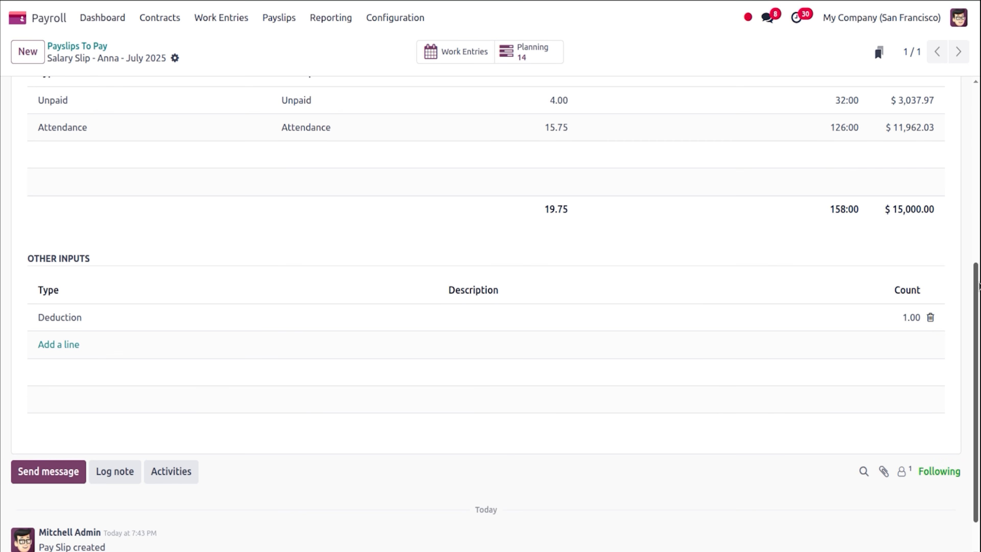
pyautogui.scroll(8, 946, 193)
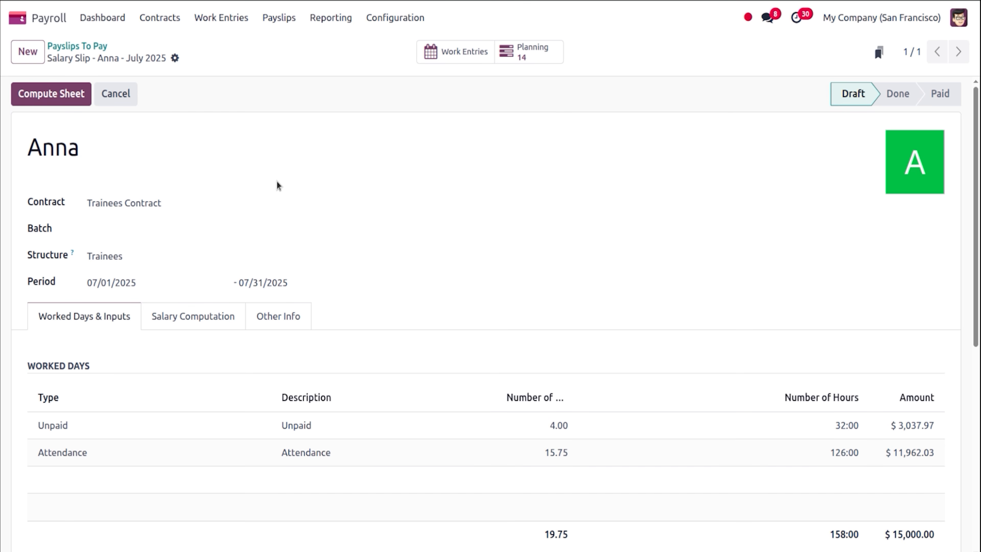
# Compute the payslip and review its salary lines, Net Salary $10,654.49, opening Basic Salary.
pyautogui.click(69, 95)
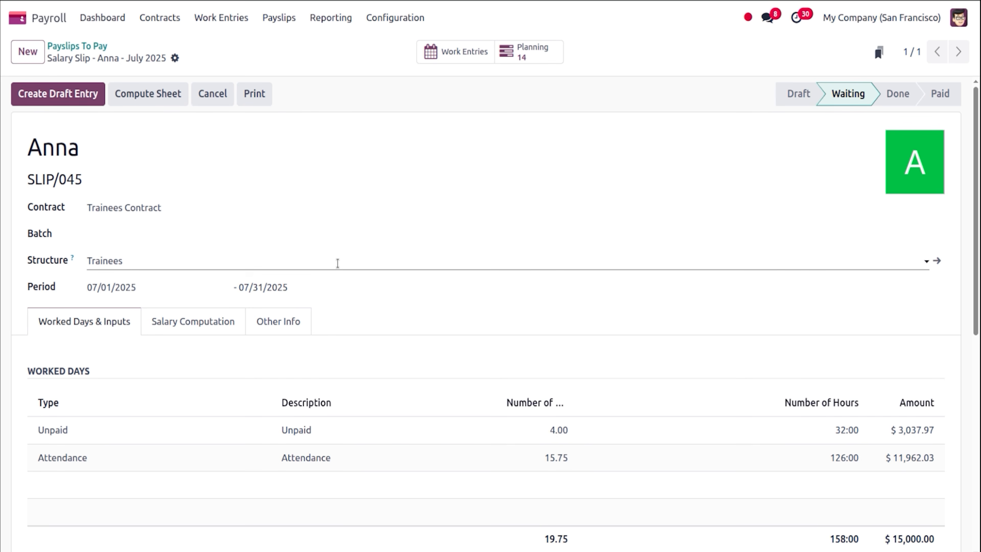
pyautogui.hotkey('ctrl', '+')
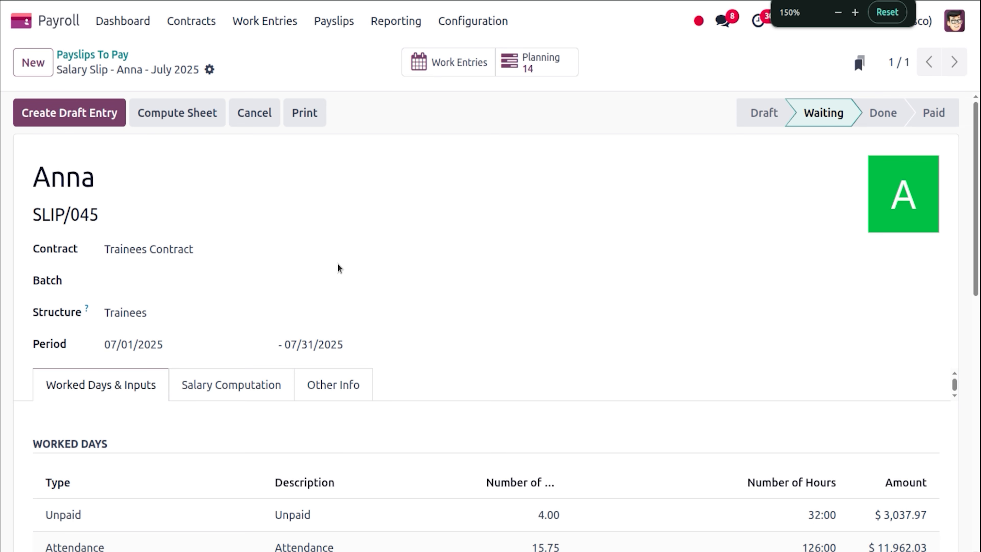
pyautogui.click(234, 385)
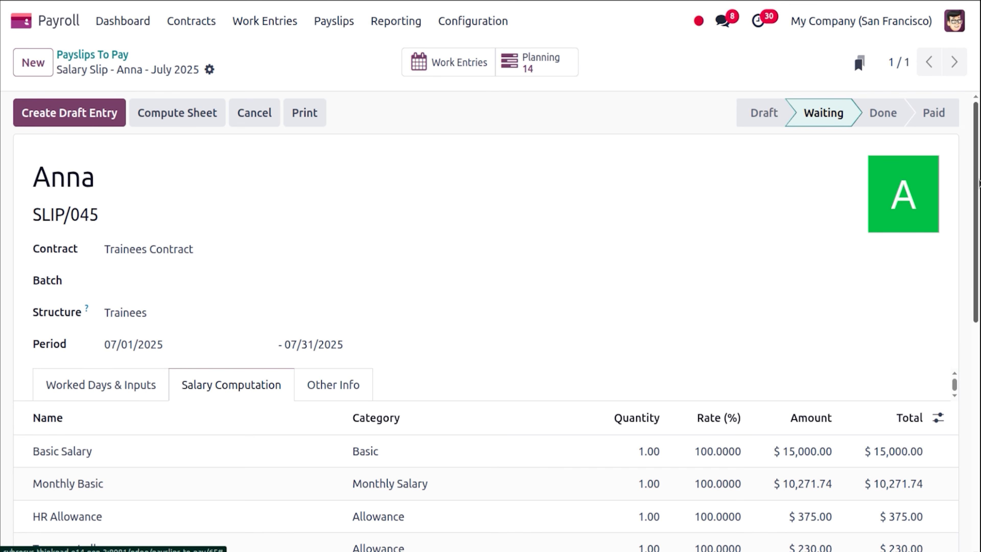
pyautogui.scroll(-5, 979, 307)
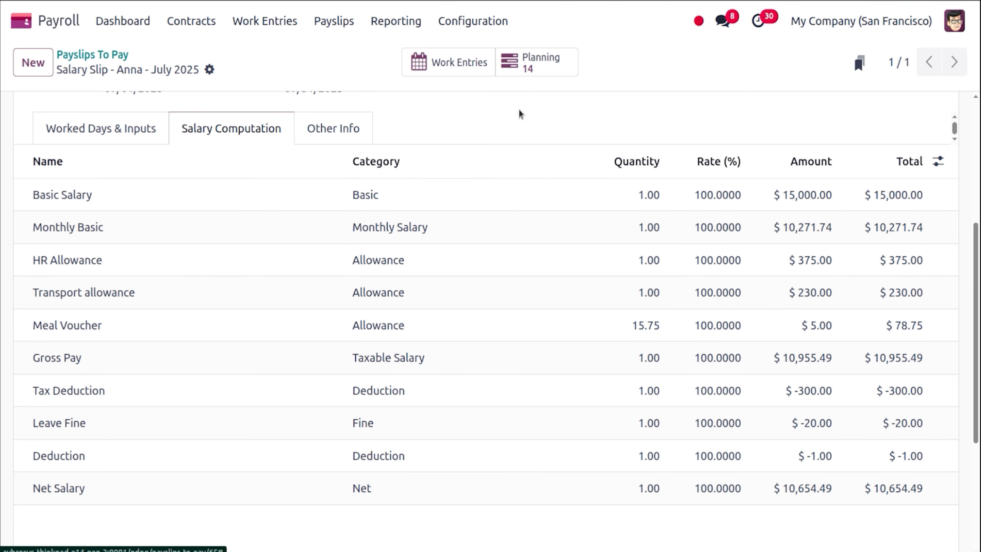
pyautogui.click(450, 189)
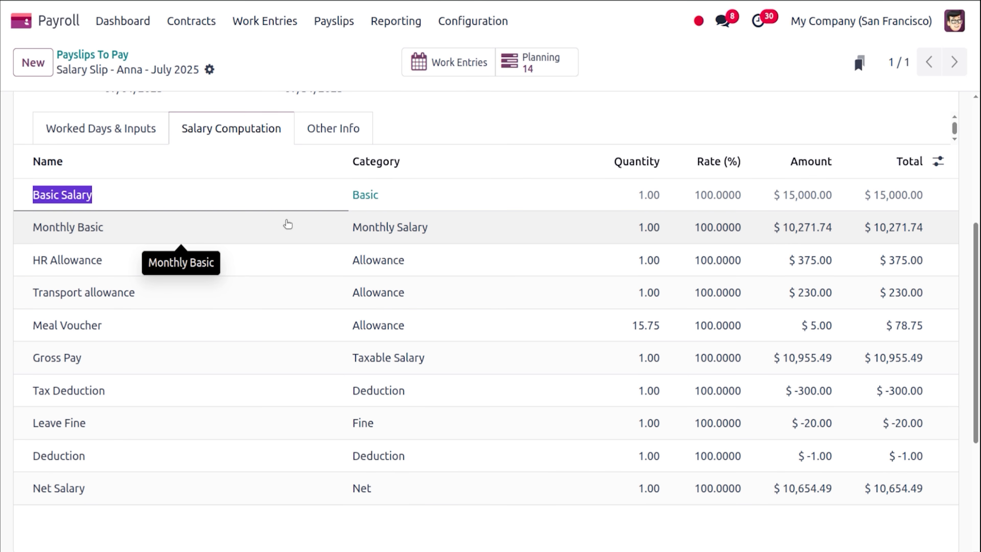
# Work out the daily rate 15000/23 in Calculator and compare with the worked days.
pyautogui.click(23, 195)
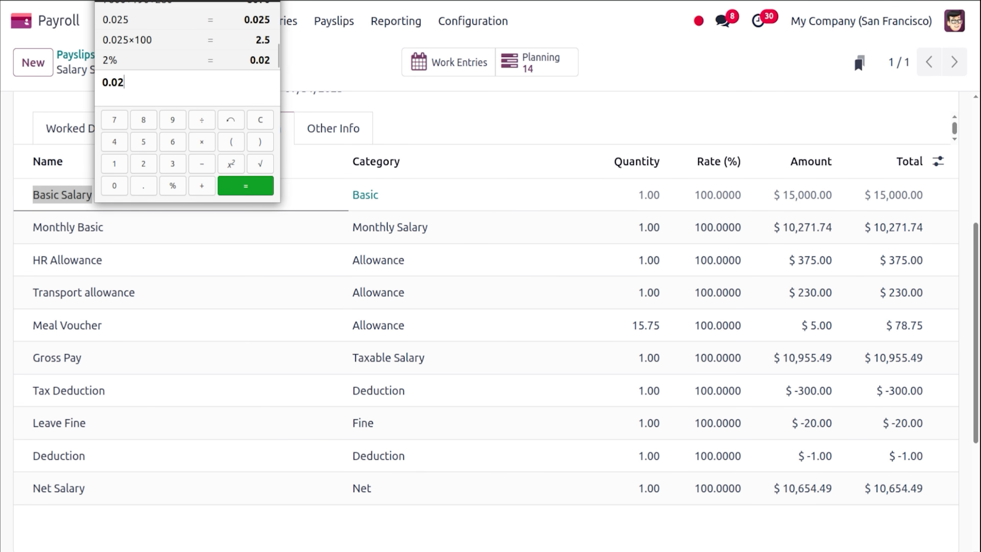
pyautogui.click(268, 0)
pyautogui.click(1, 207)
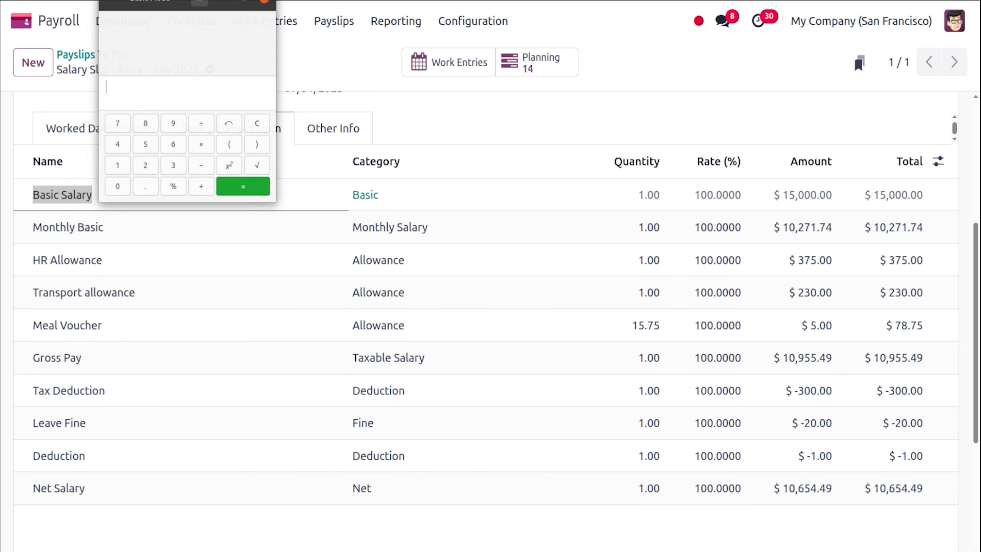
pyautogui.write('1500')
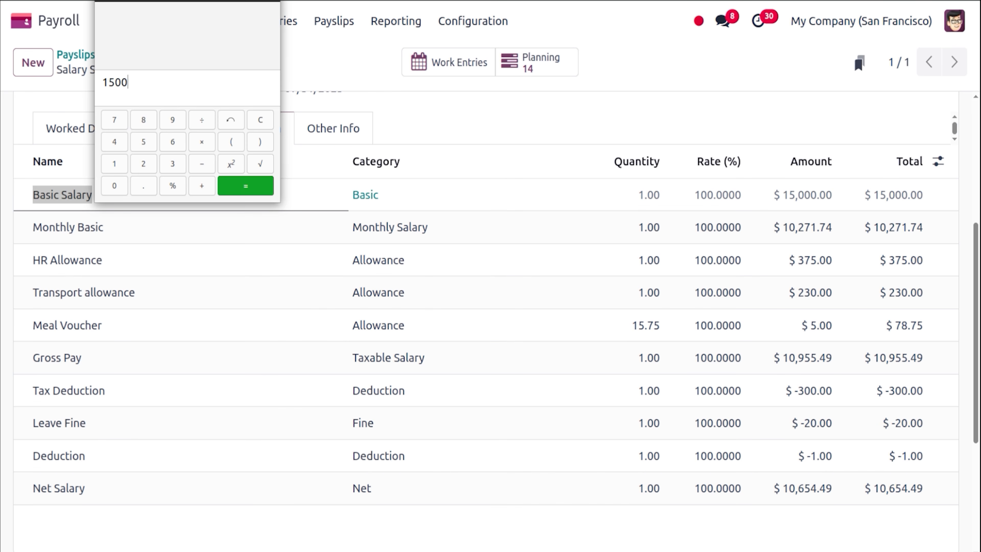
pyautogui.write('0')
pyautogui.write('/')
pyautogui.write('23')
pyautogui.press('Return')
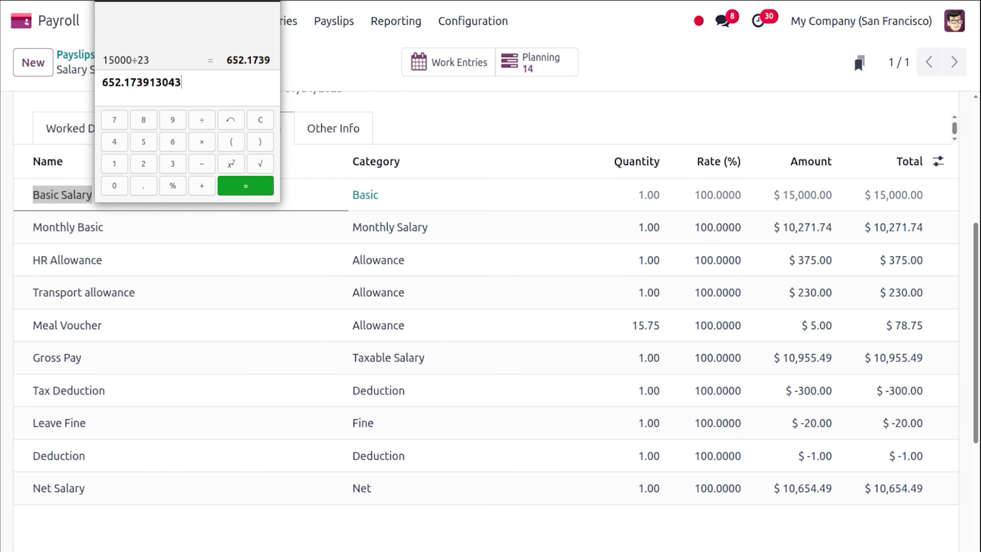
pyautogui.write('*')
pyautogui.click(412, 132)
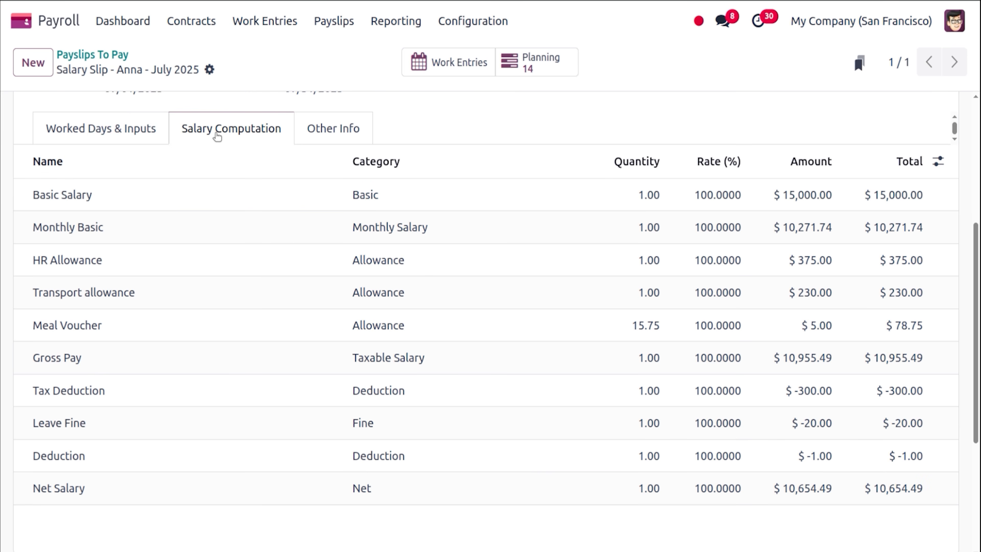
pyautogui.click(130, 121)
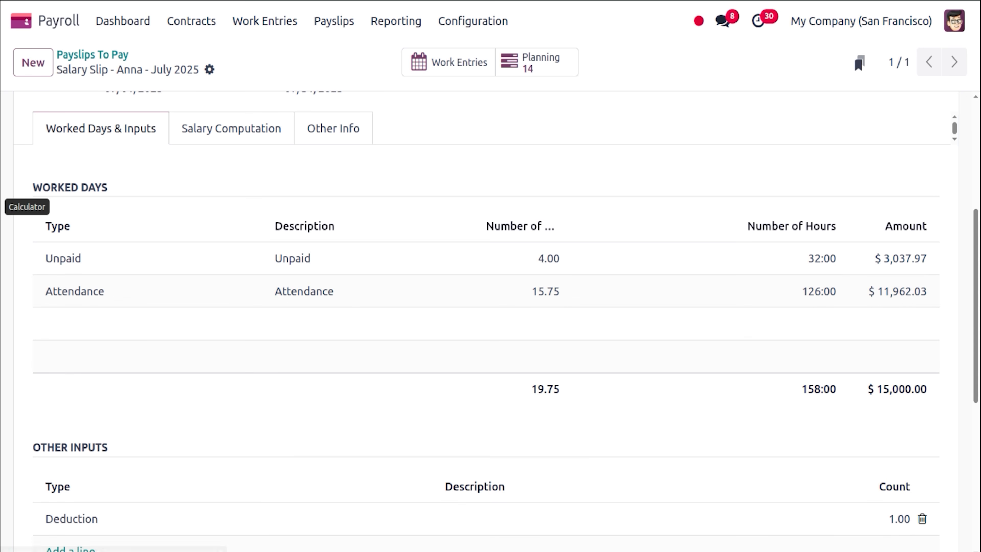
# Multiply the daily rate by 15.75 days to confirm the Monthly Basic $10,271.74.
pyautogui.click(6, 206)
pyautogui.write('173913043×1')
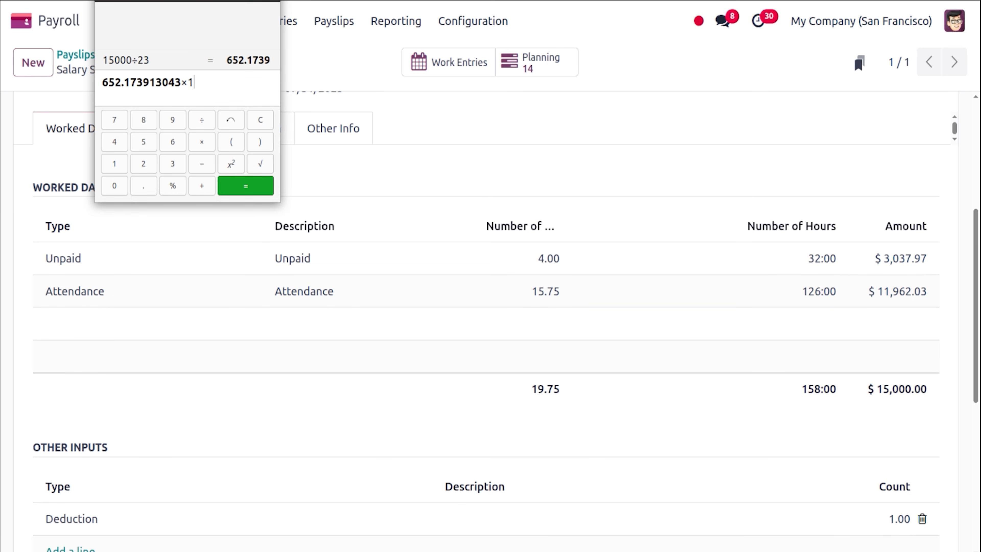
pyautogui.write('5.75')
pyautogui.press('Return')
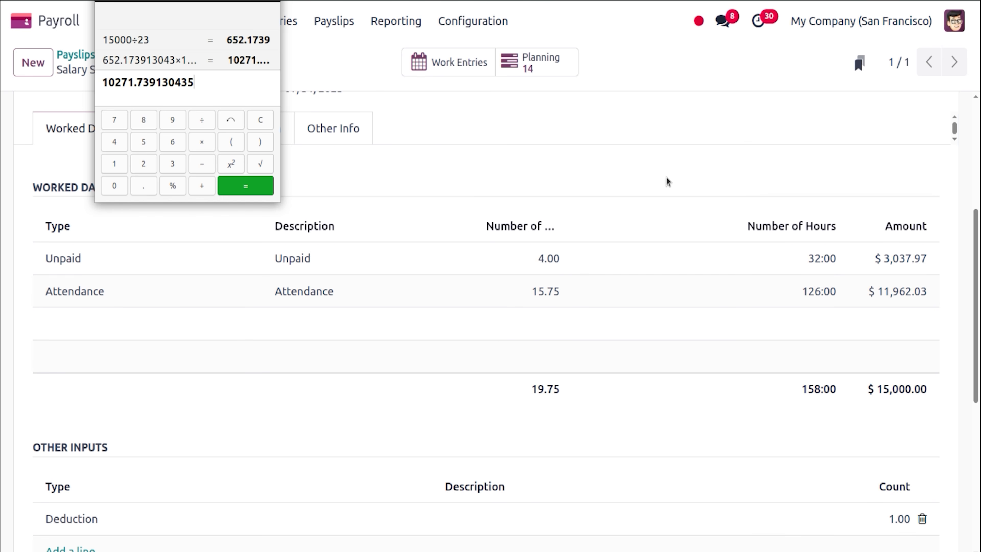
pyautogui.click(352, 176)
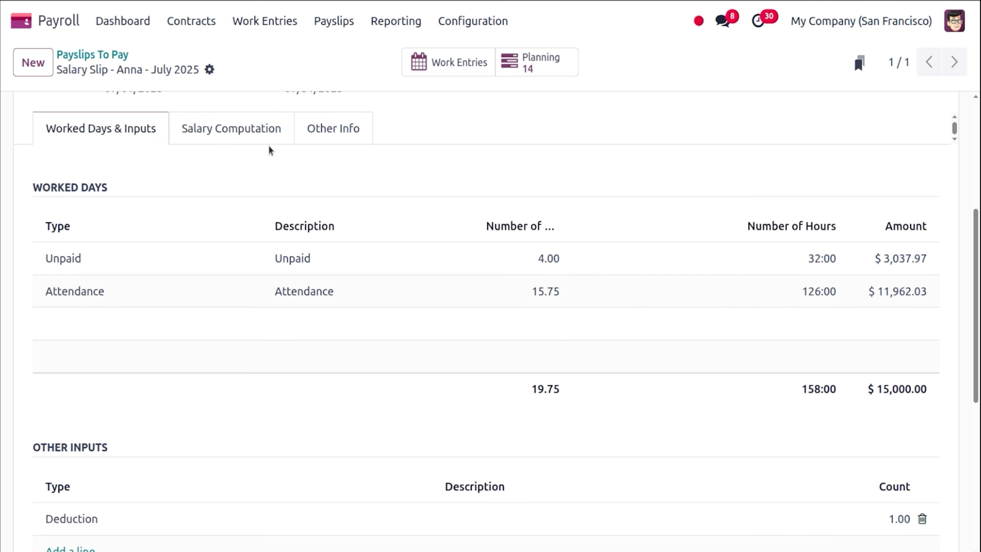
pyautogui.click(256, 125)
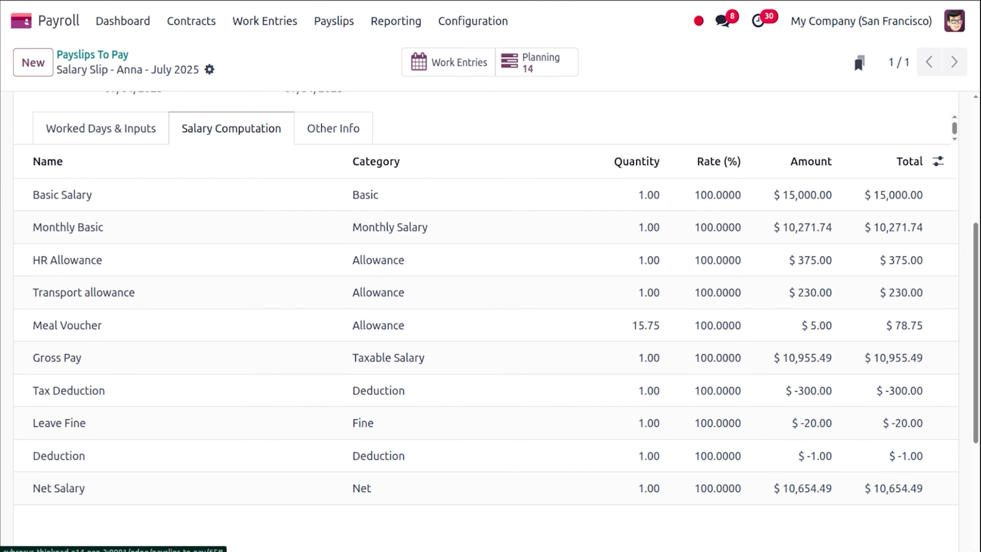
# Check the HR Allowance as 2.5% of 15000, giving $375.
pyautogui.click(3, 182)
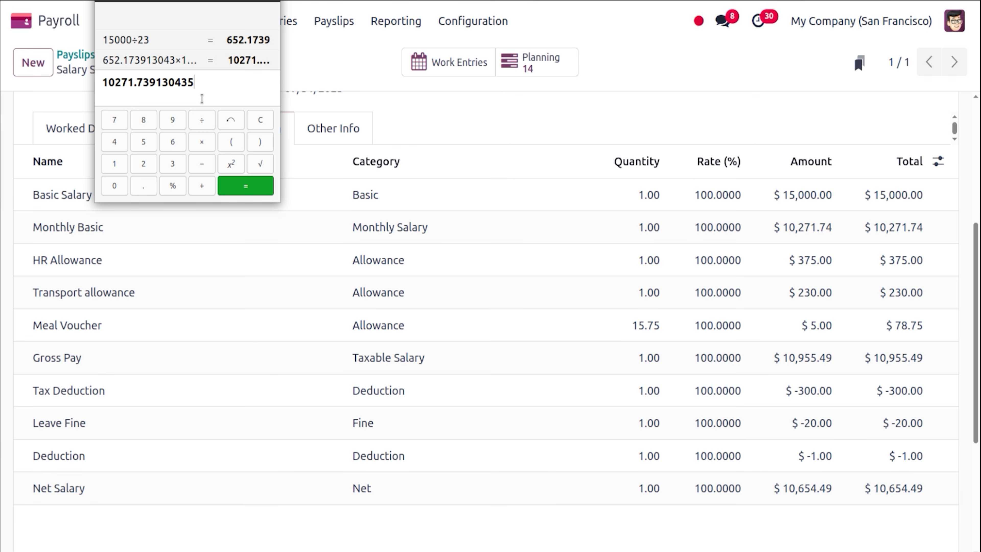
pyautogui.write('1500')
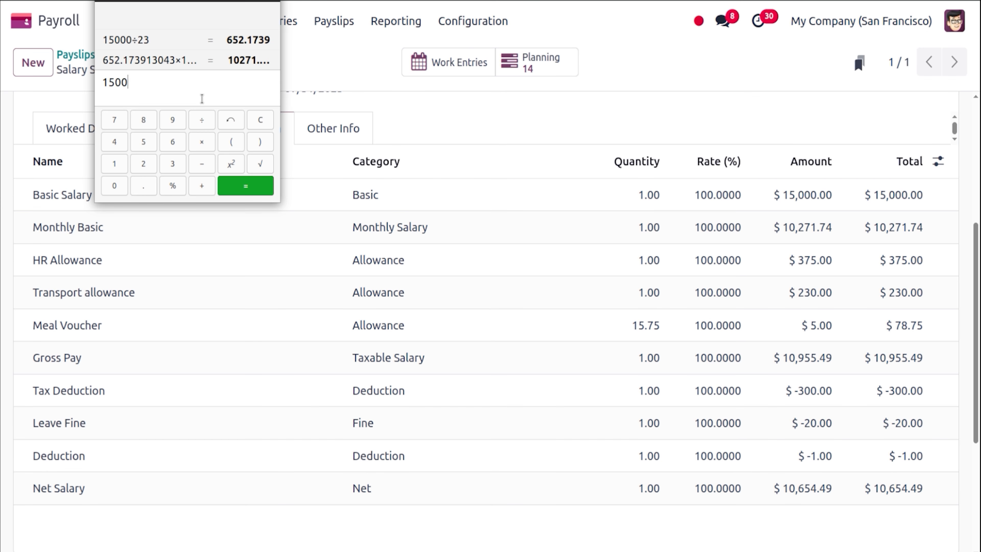
pyautogui.write('0')
pyautogui.write('*2.')
pyautogui.write('5%')
pyautogui.press('Return')
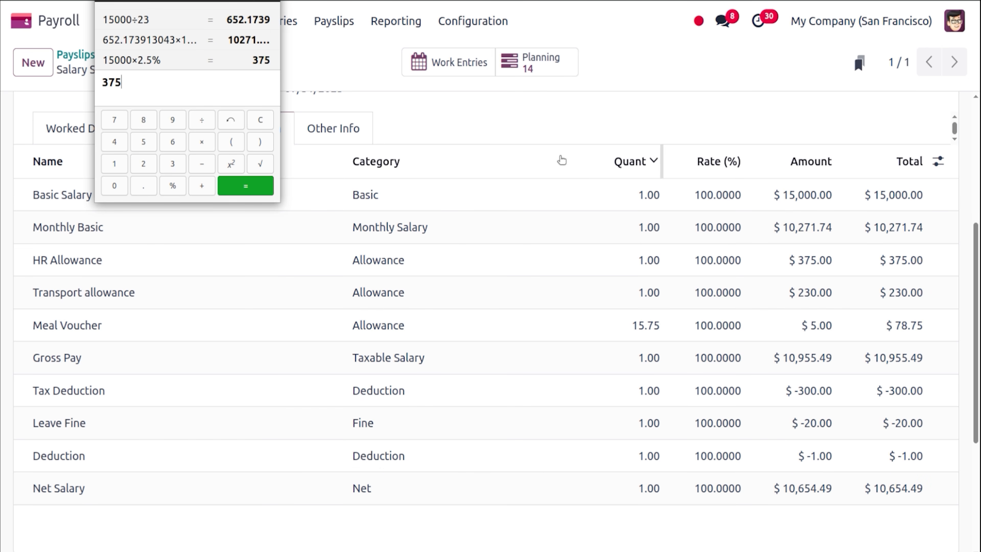
pyautogui.click(522, 139)
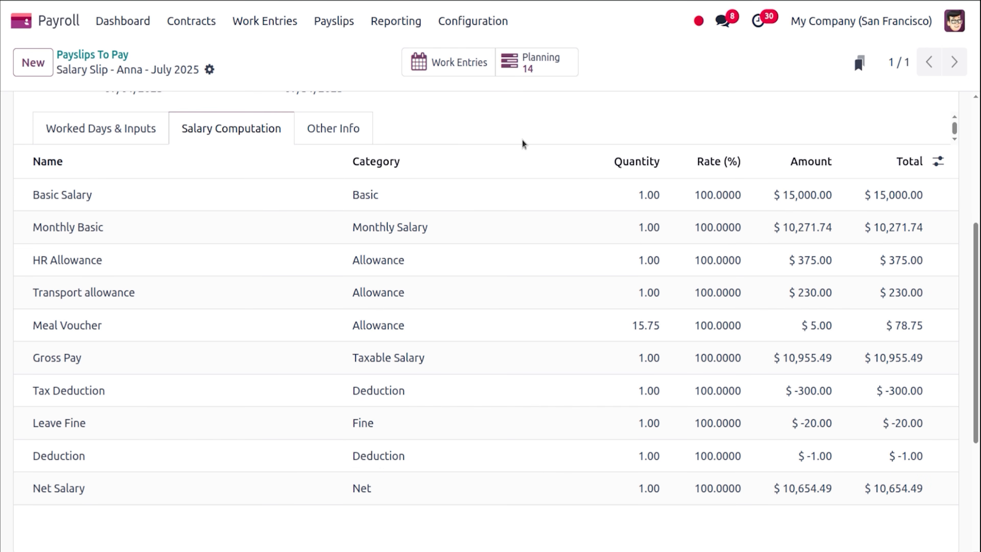
pyautogui.click(164, 121)
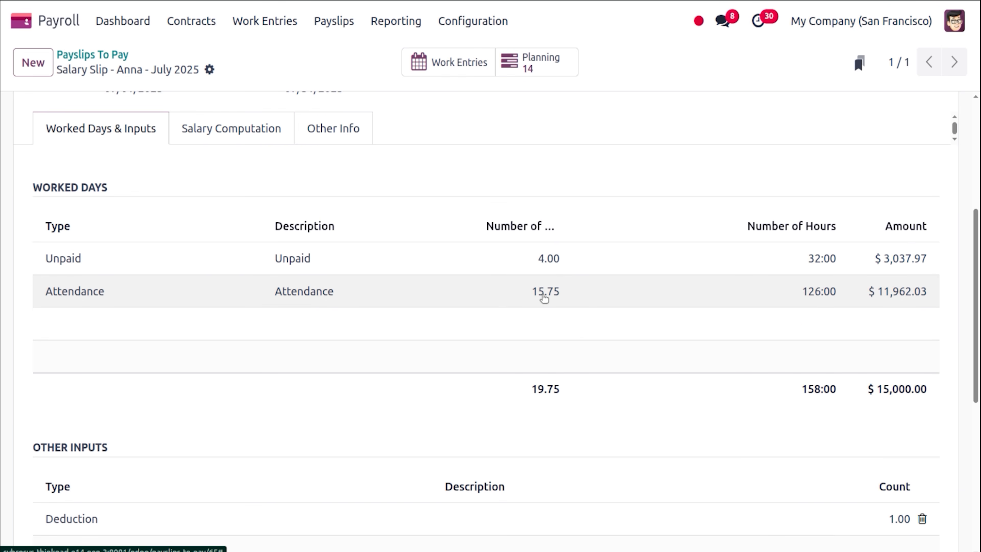
# Confirm the Meal Voucher as 15.75 × 5 = $78.75 against the salary lines.
pyautogui.click(0, 207)
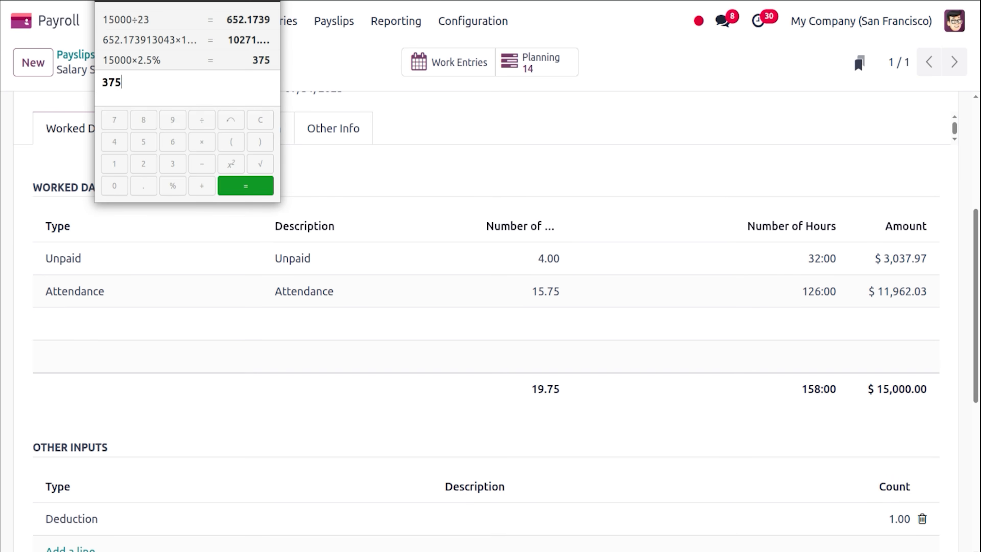
pyautogui.write('15.7')
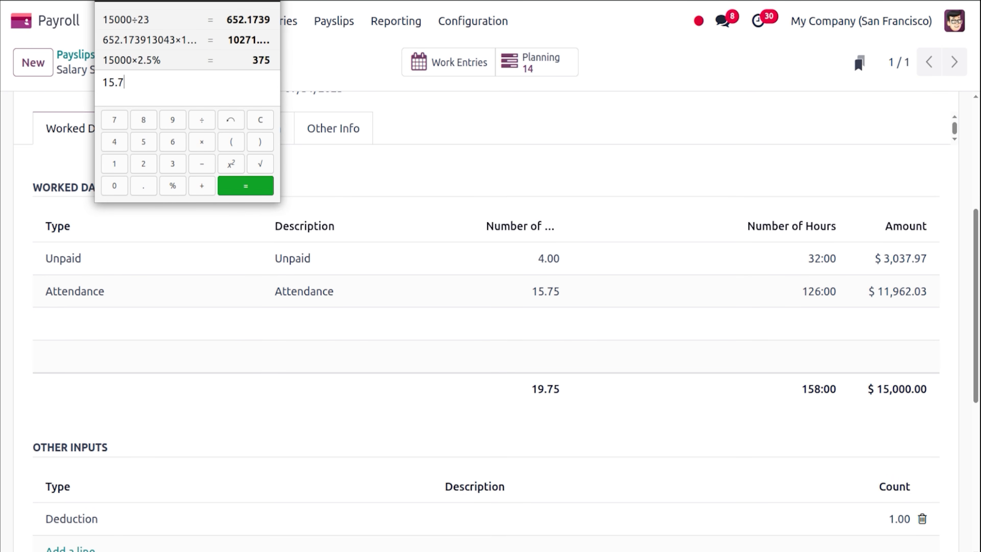
pyautogui.write('5')
pyautogui.write('*')
pyautogui.write('5')
pyautogui.press('Return')
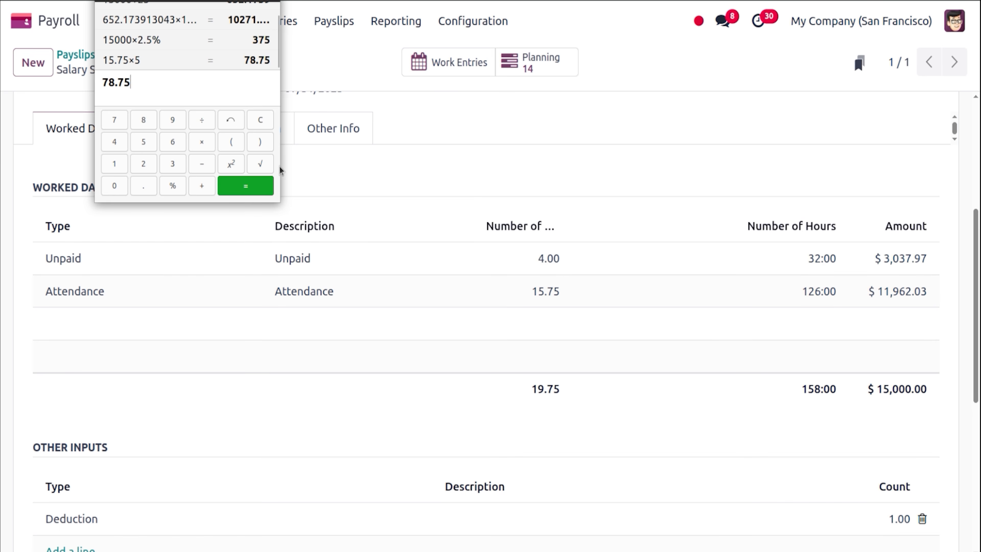
pyautogui.click(349, 179)
pyautogui.click(231, 129)
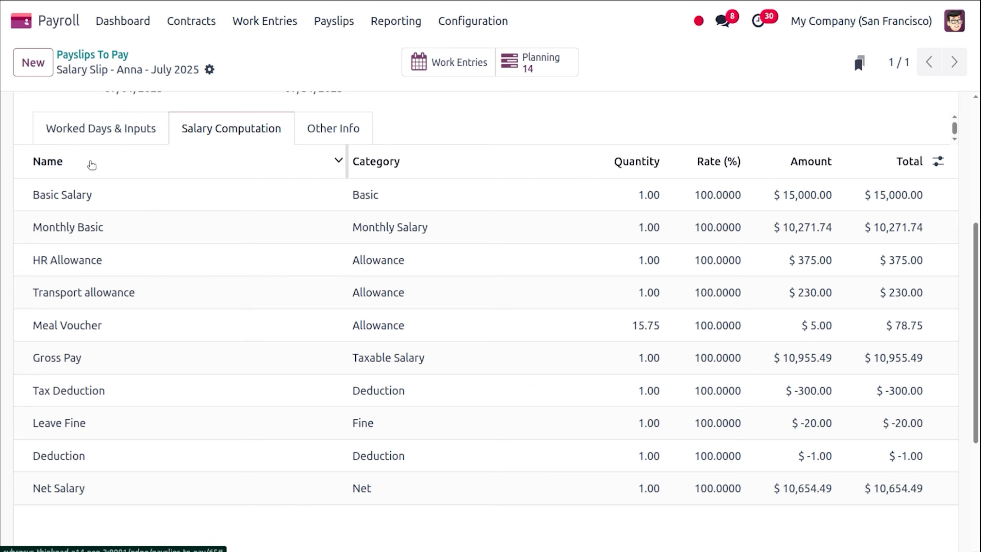
# Add 78.75 + 230 + 375 + 10271.74 in Calculator to confirm the 10,955.49 Gross Pay.
pyautogui.click(0, 207)
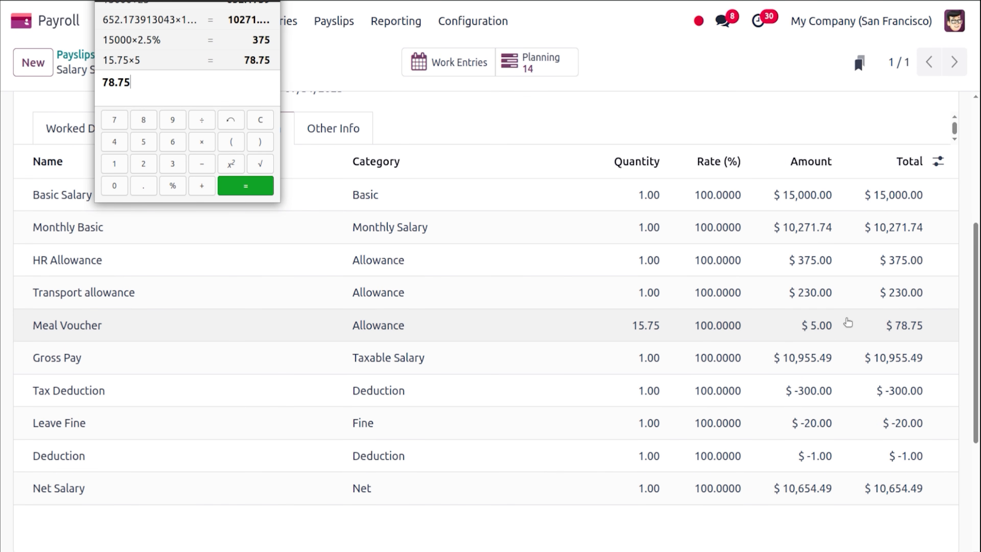
pyautogui.write('+230+375')
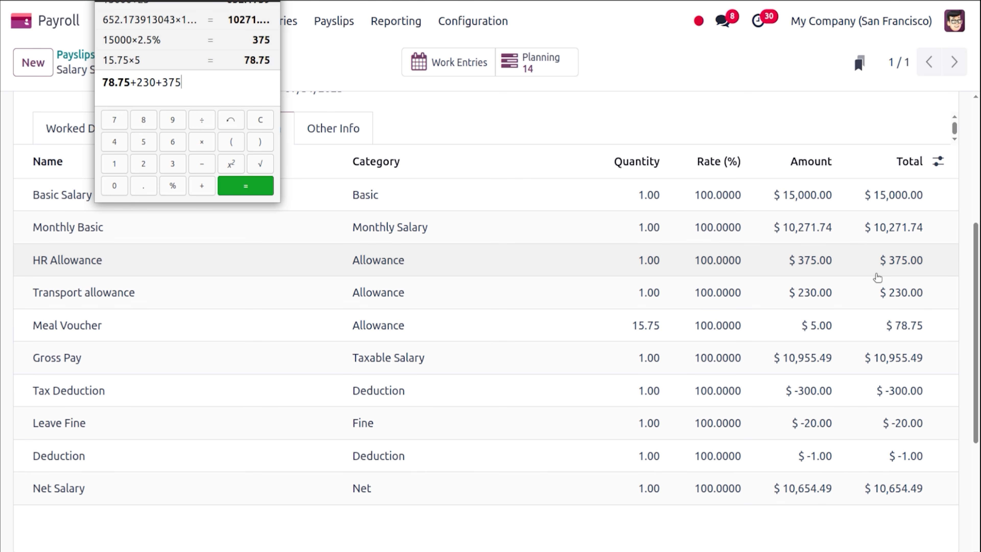
pyautogui.write('+10271.74')
pyautogui.press('Return')
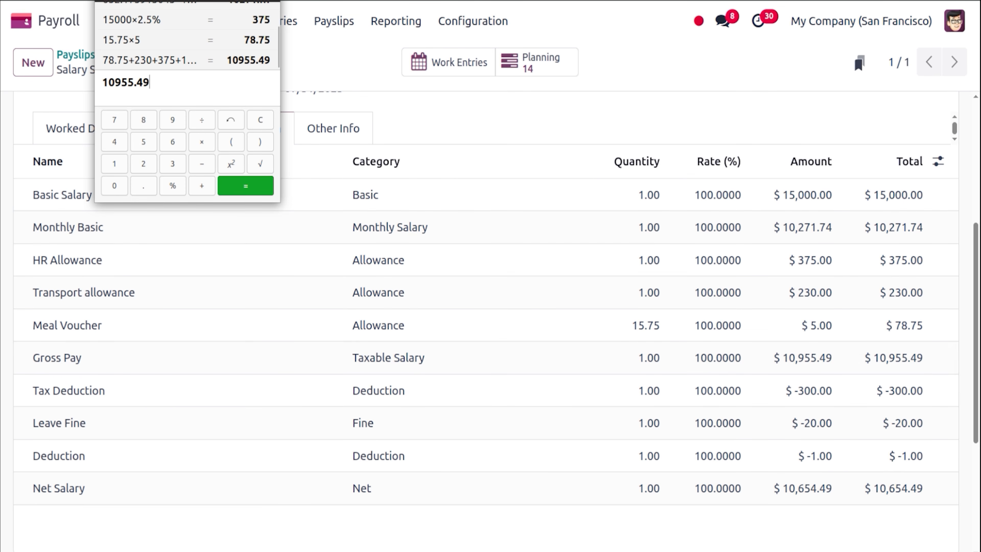
pyautogui.click(270, 1)
pyautogui.click(1, 207)
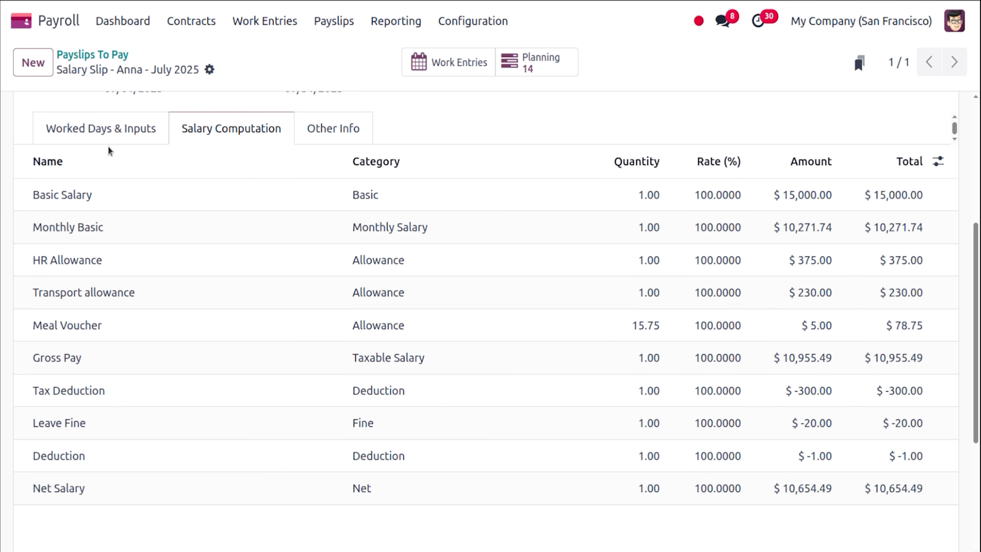
pyautogui.write('1500')
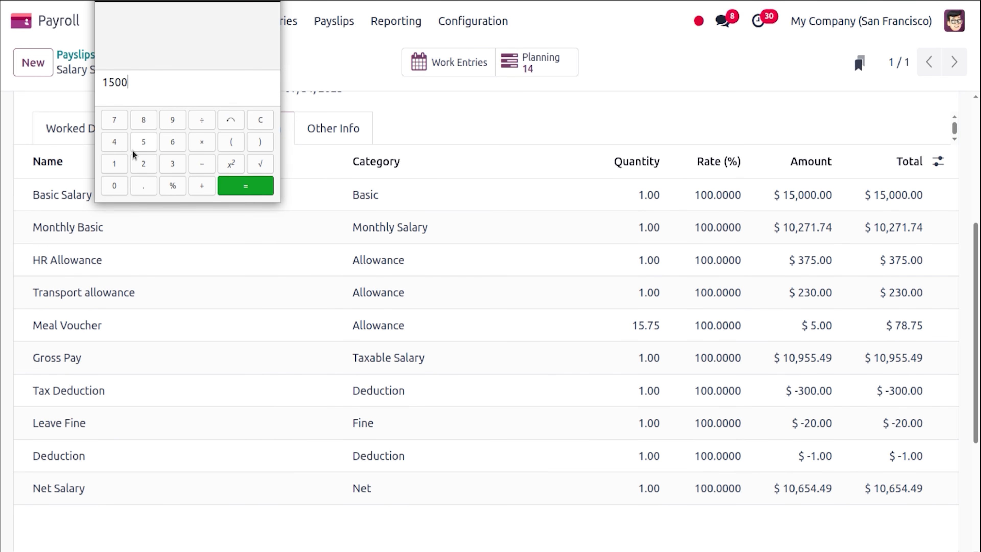
pyautogui.write('0')
pyautogui.write('*2%')
pyautogui.press('Return')
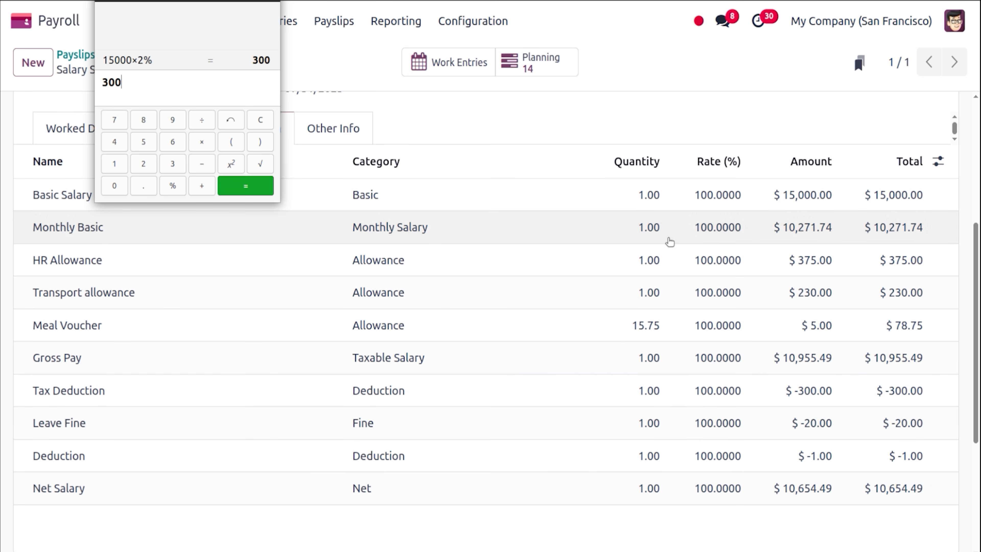
pyautogui.click(595, 123)
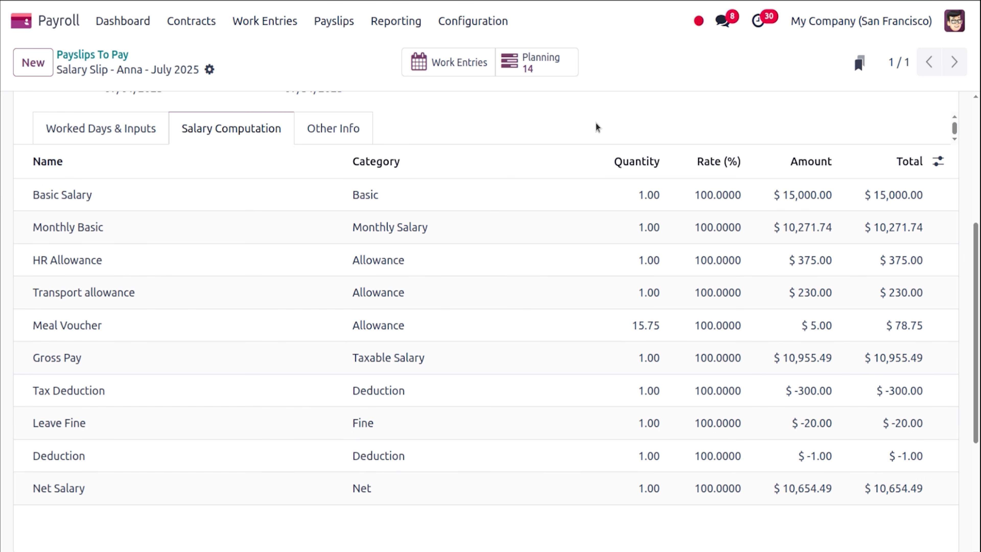
pyautogui.click(153, 127)
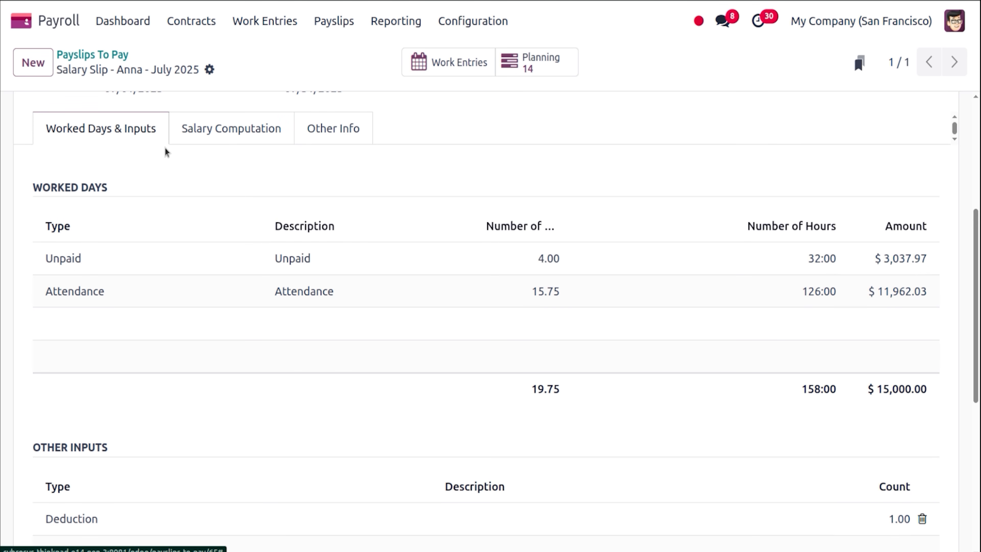
pyautogui.click(210, 142)
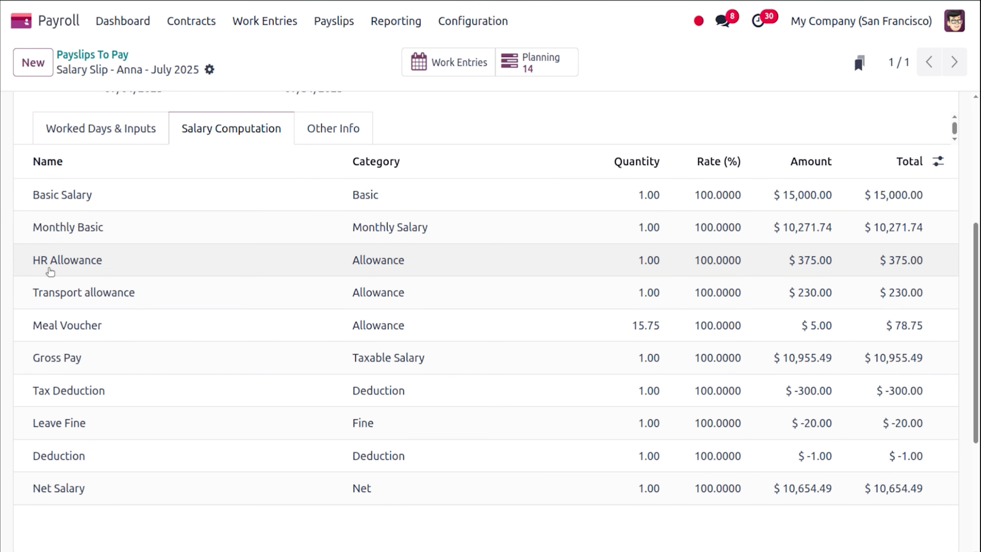
pyautogui.click(12, 195)
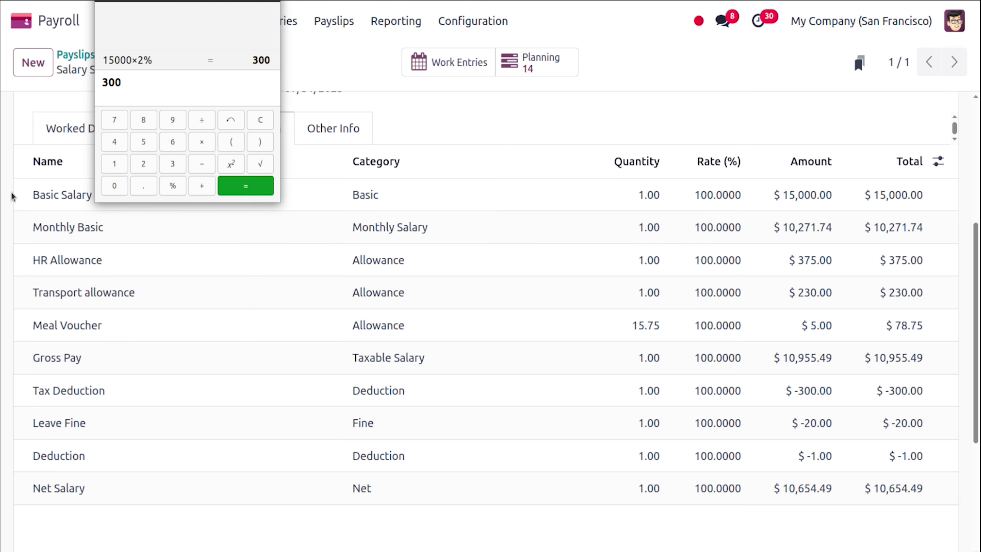
pyautogui.write('4')
pyautogui.write('*')
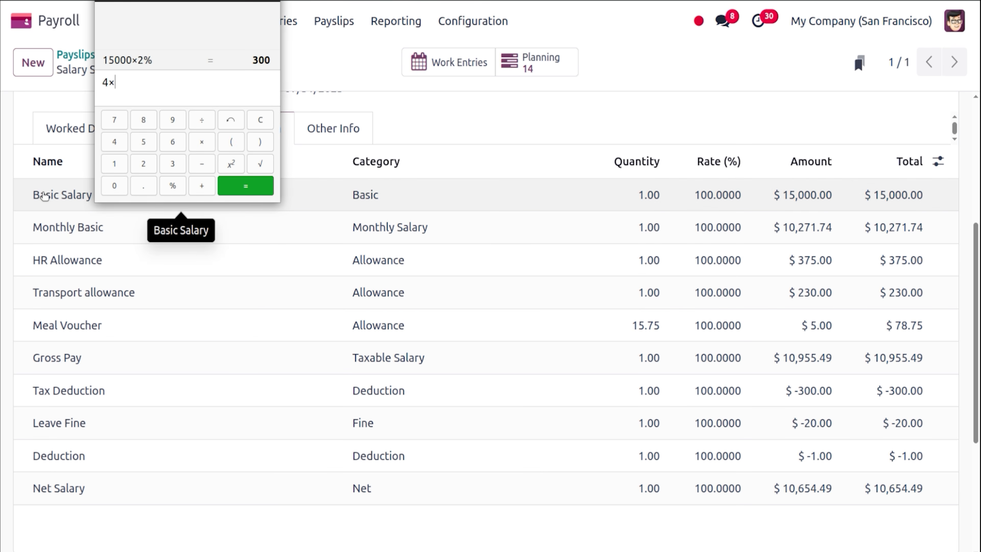
pyautogui.write('5')
pyautogui.press('Return')
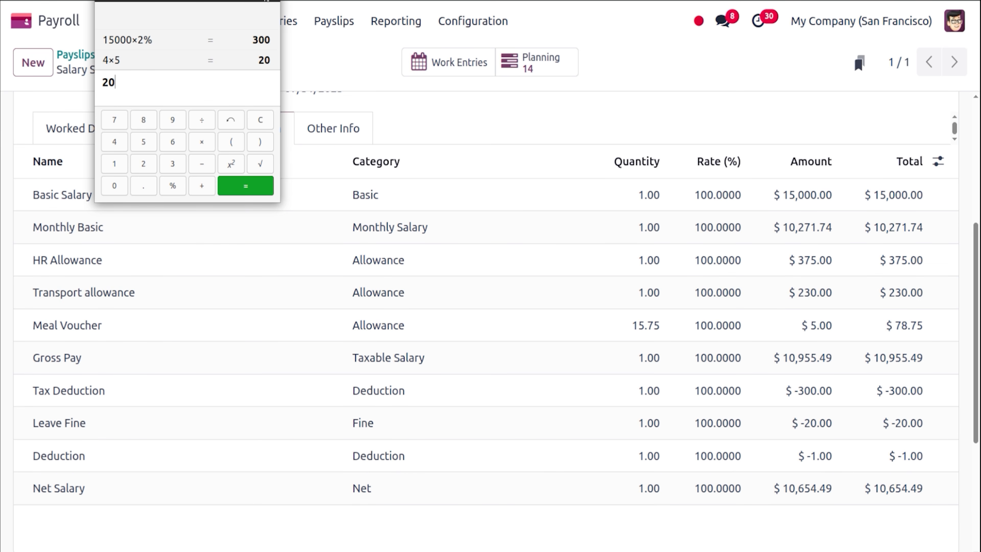
pyautogui.hotkey('alt', 'Tab')
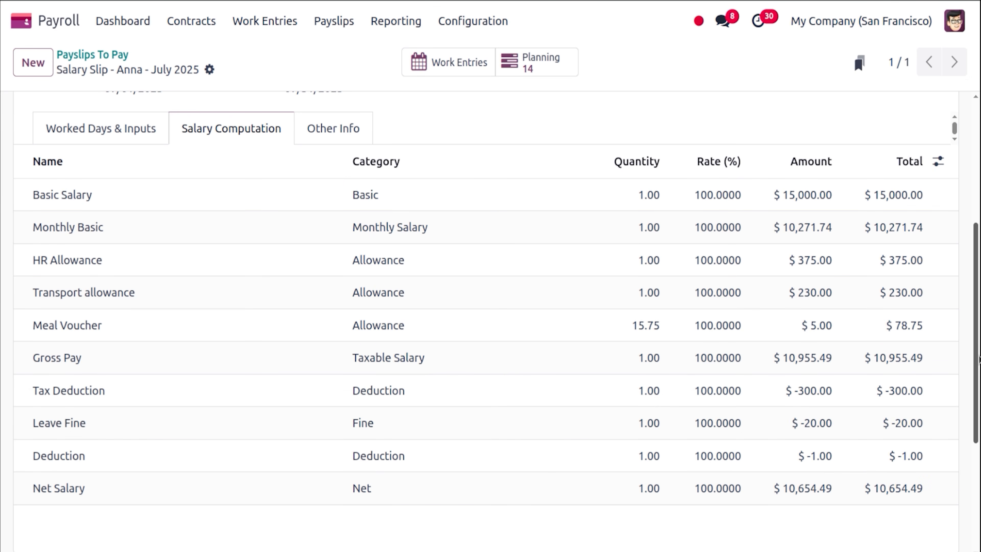
pyautogui.moveTo(978, 360); pyautogui.dragTo(970, 223)
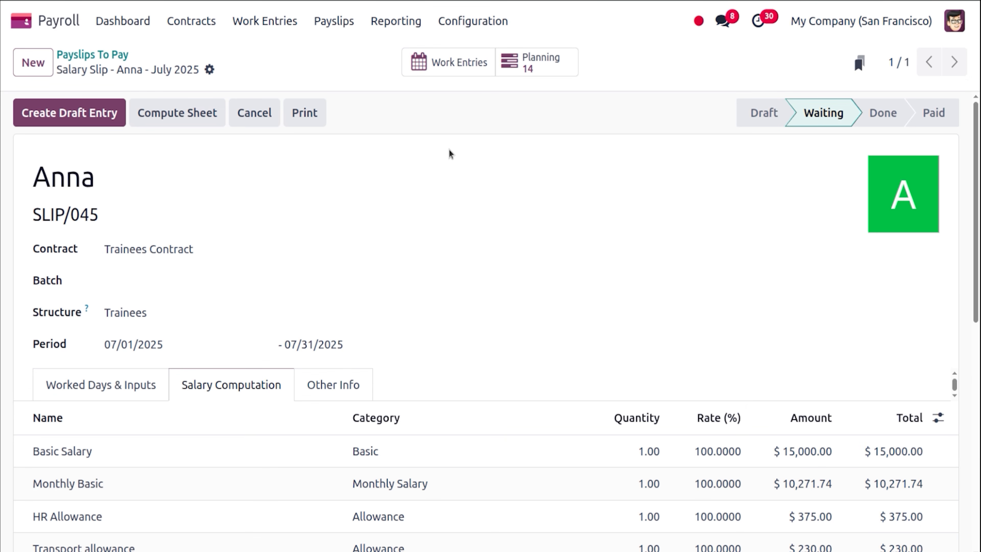
# Create and confirm the draft journal entry for payslip SLIP/045, setting it to Done.
pyautogui.click(94, 116)
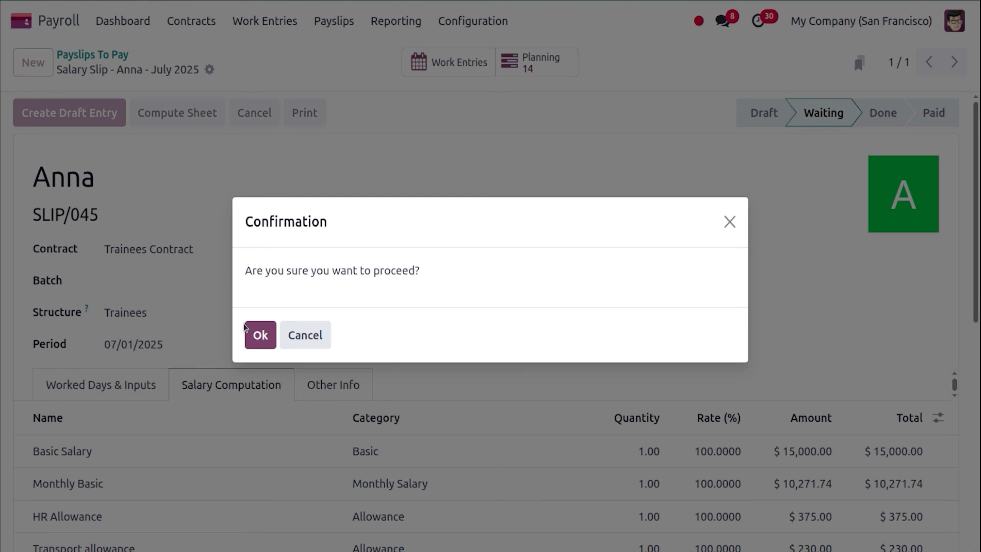
pyautogui.click(254, 336)
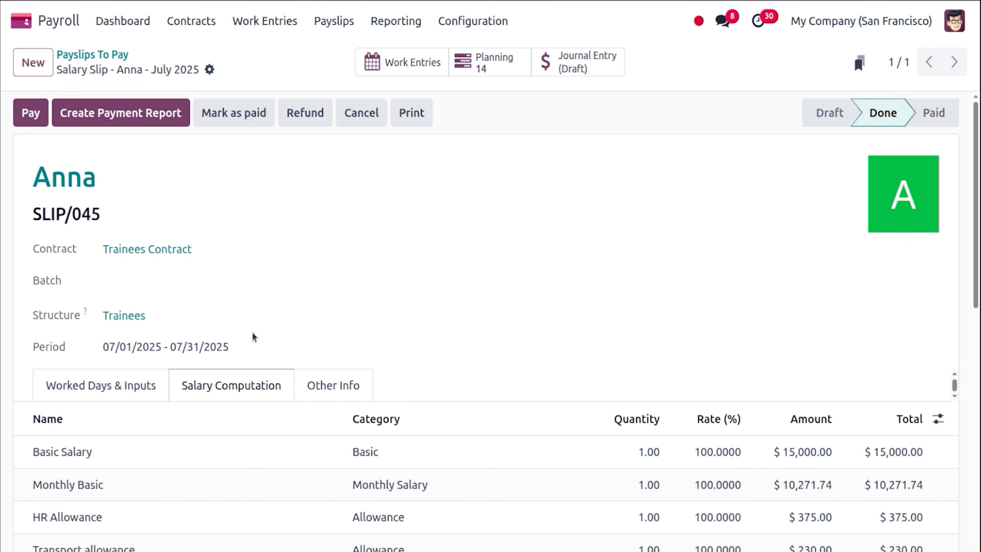
# Post journal entry SLR/2025/07/0005 crediting Salary Payable $10,654.49, then return to the payslip.
pyautogui.click(575, 73)
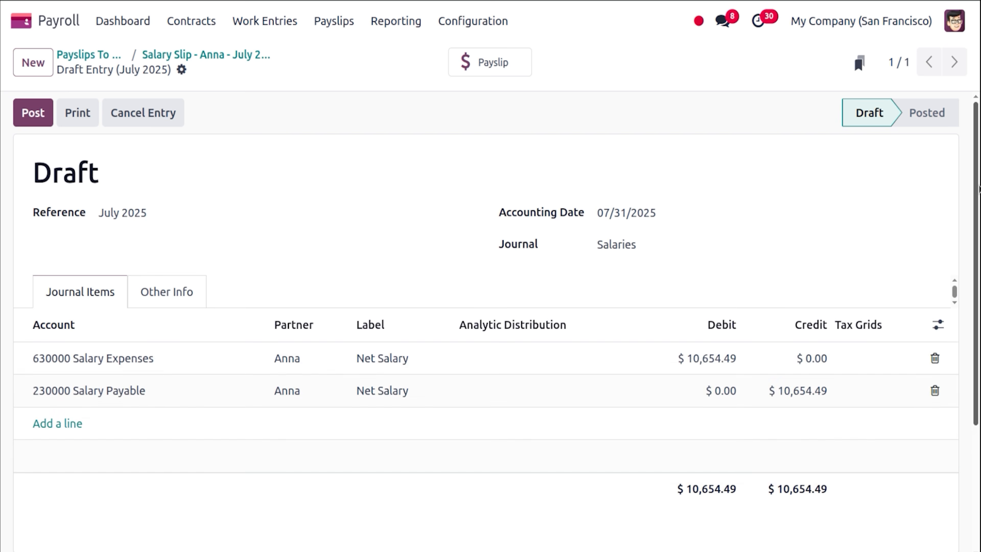
pyautogui.scroll(-2, 961, 164)
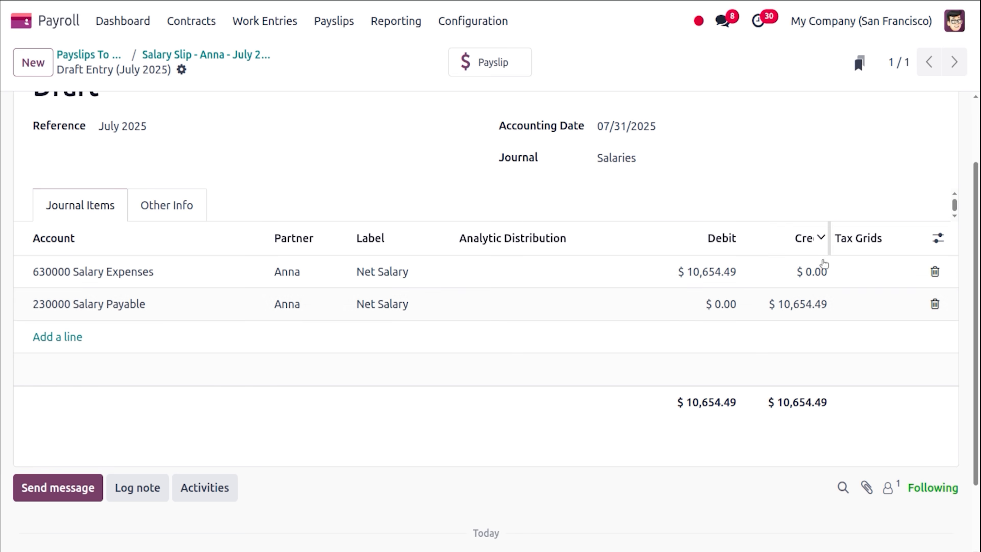
pyautogui.scroll(3, 953, 331)
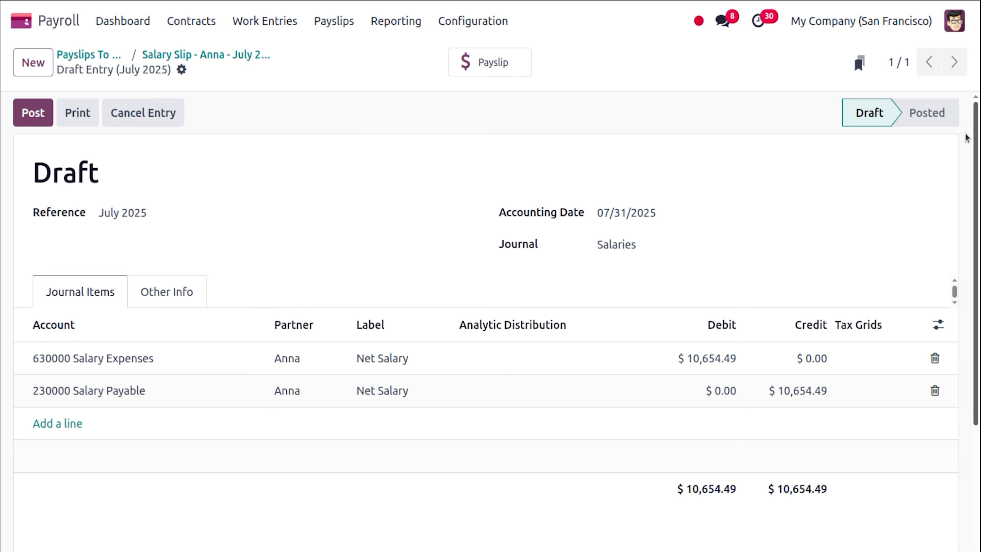
pyautogui.click(44, 111)
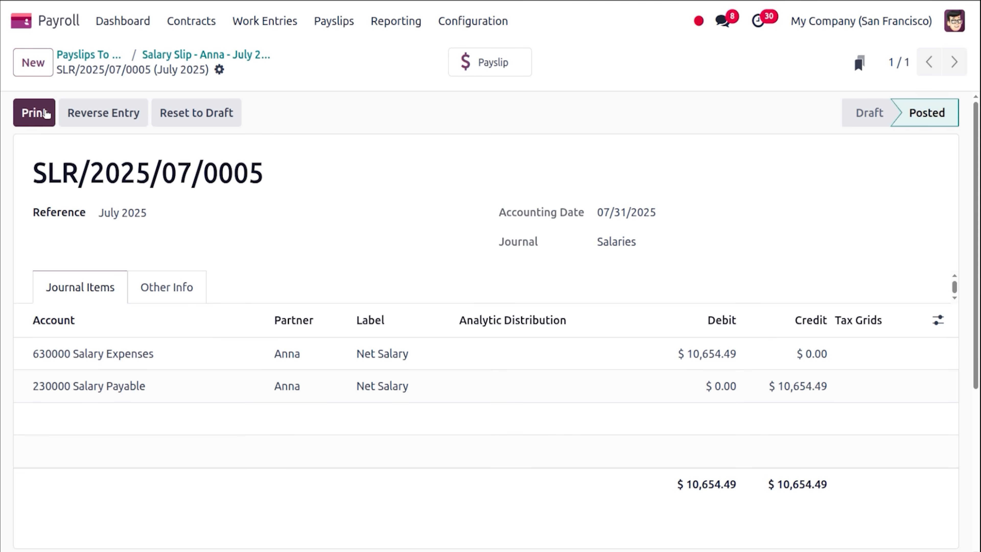
pyautogui.click(192, 58)
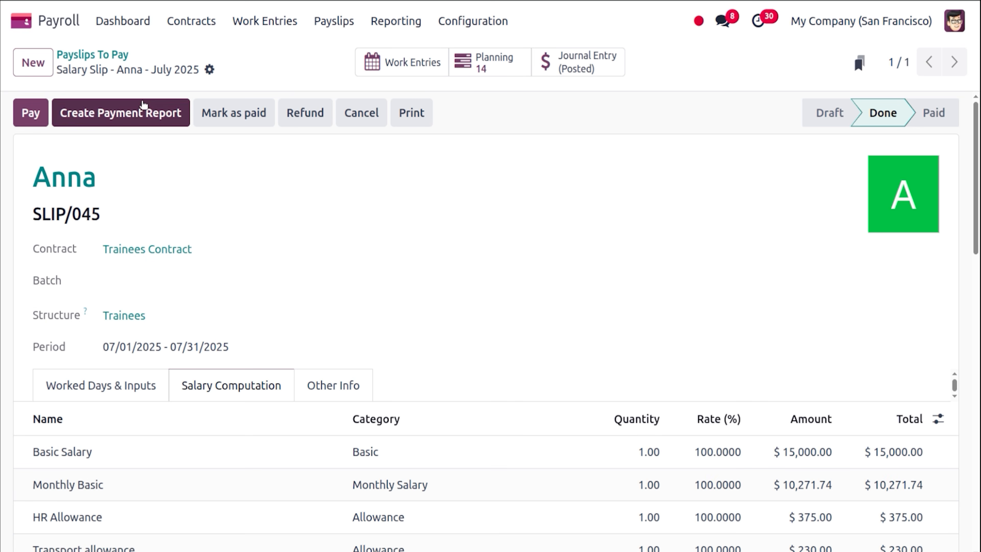
# Mark payslip SLIP/045 as Paid and return to the apps home menu.
pyautogui.click(211, 109)
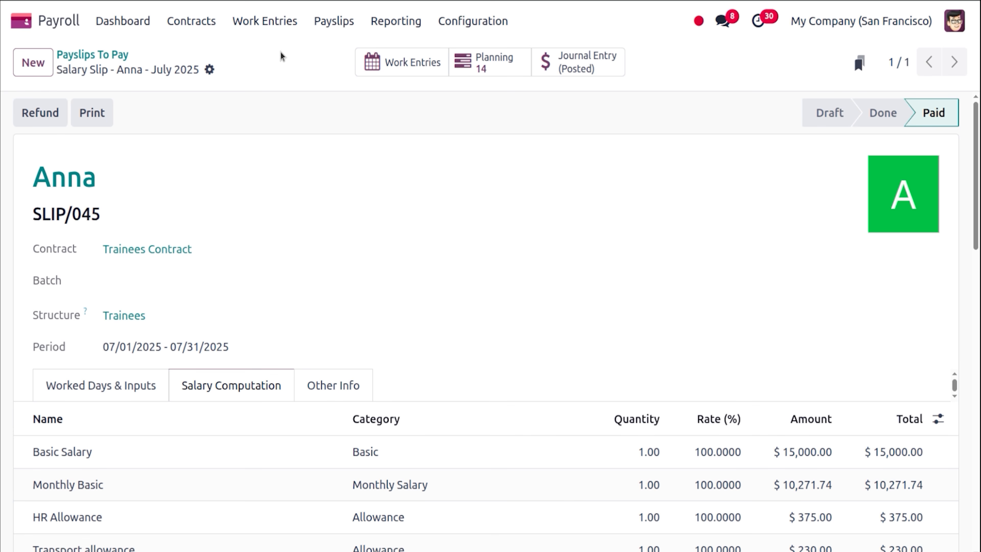
pyautogui.click(30, 26)
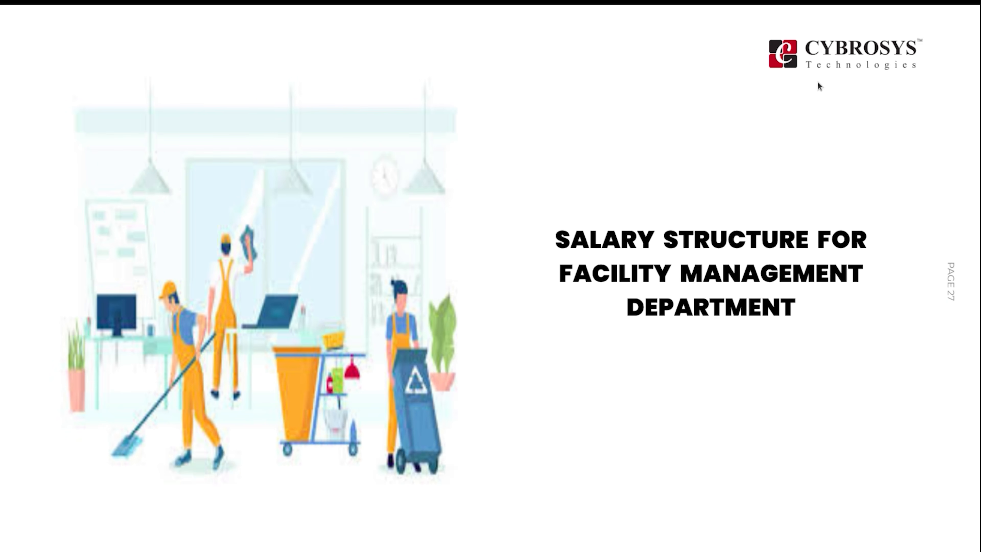
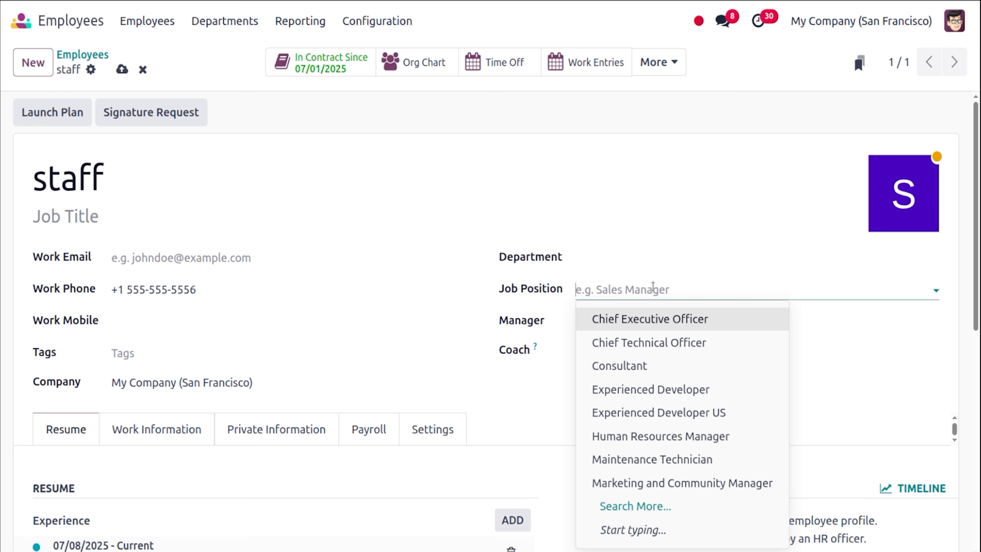
# Set the job position to Maintenance Technician and the department to Facilities Management.
pyautogui.click(656, 459)
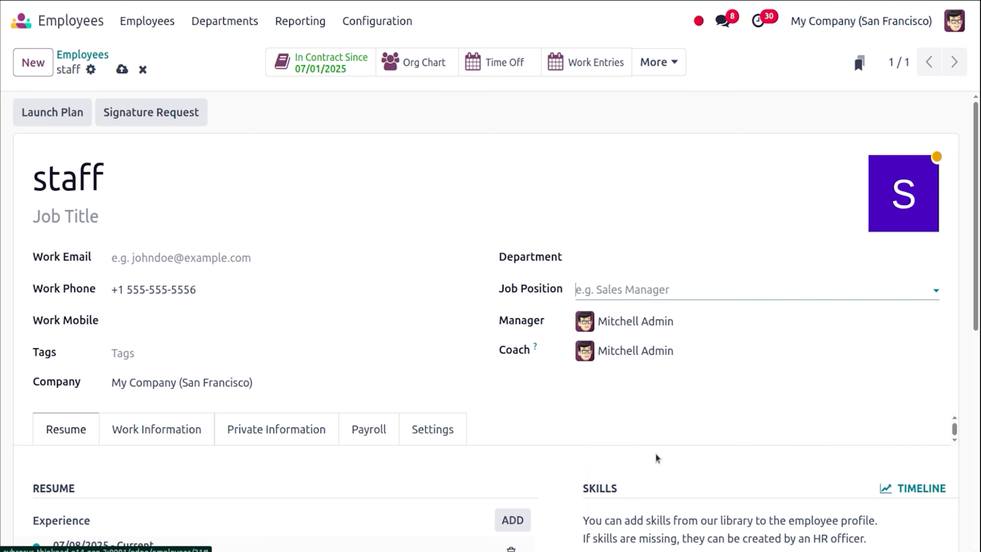
pyautogui.click(624, 254)
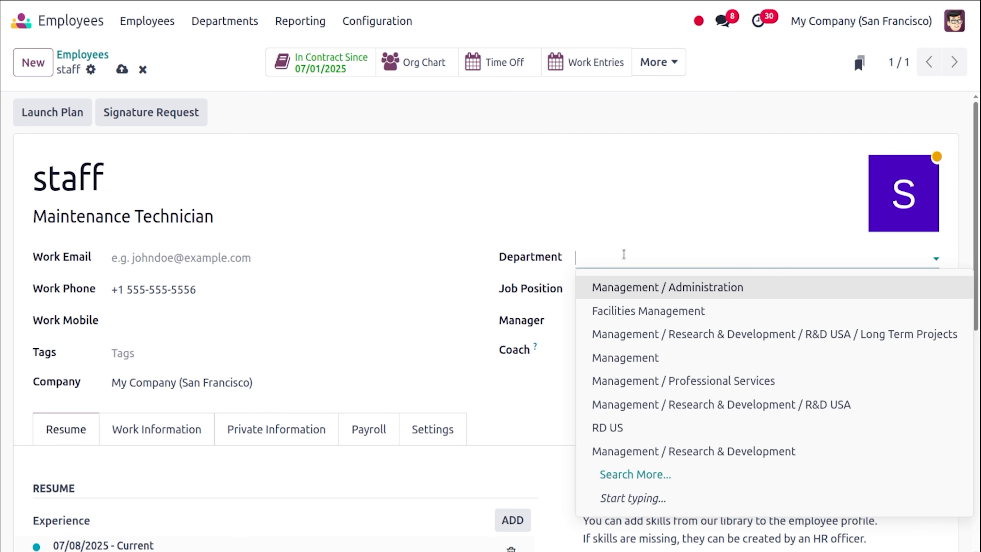
pyautogui.write('fac')
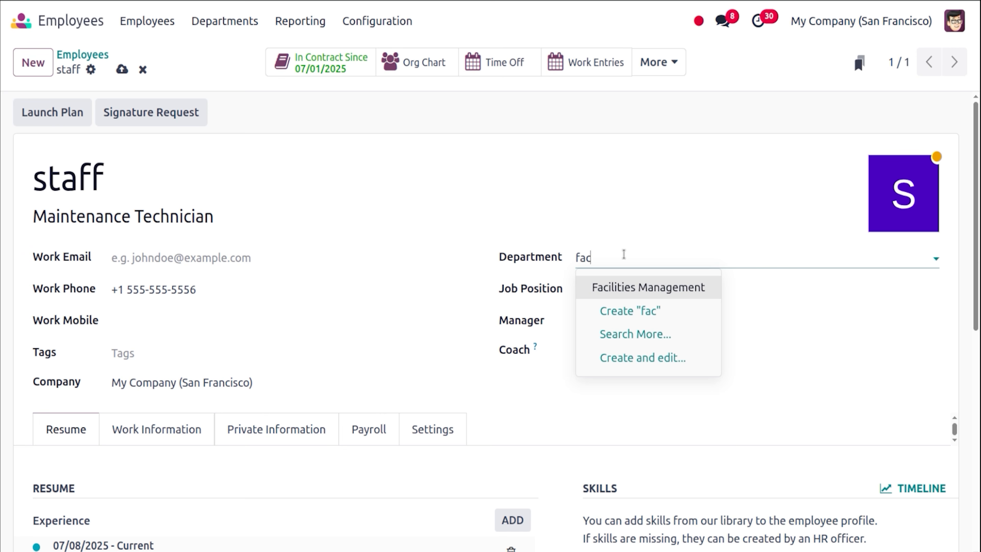
pyautogui.click(645, 282)
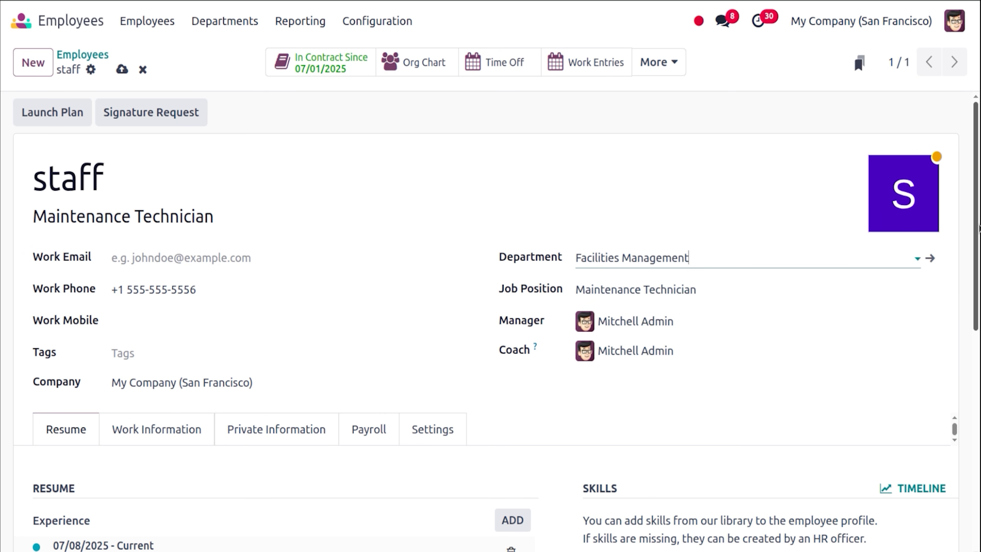
# Review the Work Information tab showing the Flexible 20 hours/week schedule.
pyautogui.scroll(-5, 837, 282)
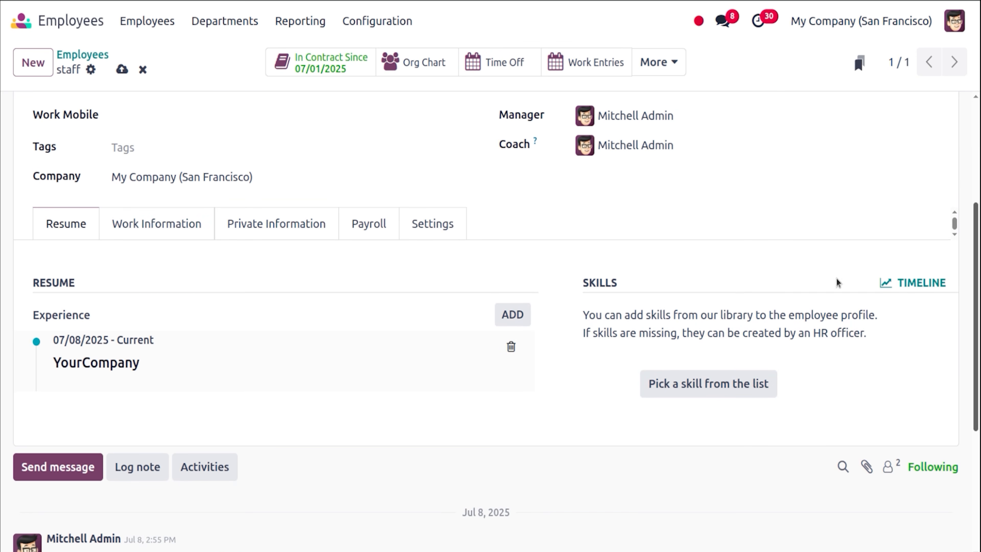
pyautogui.click(170, 219)
pyautogui.scroll(-4, 979, 228)
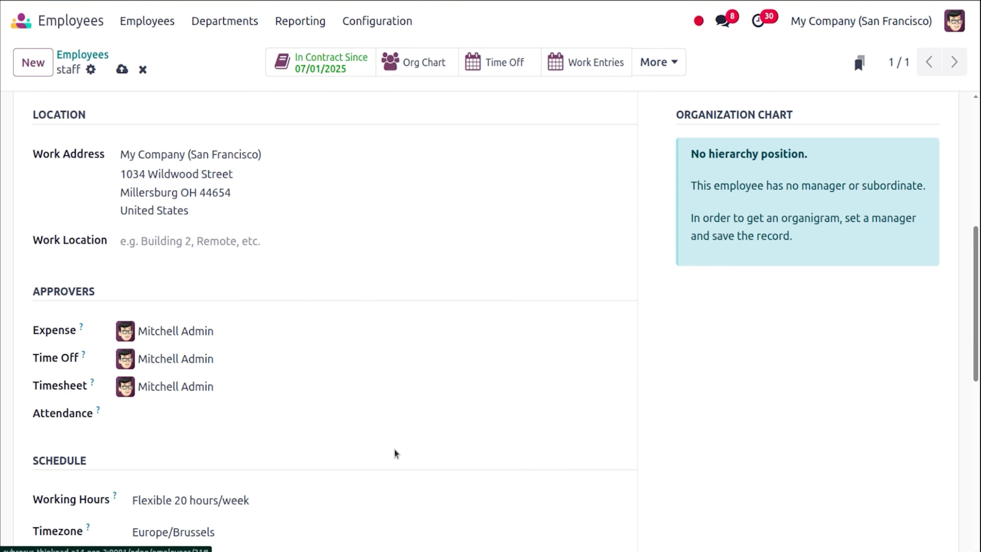
pyautogui.scroll(-5, 502, 348)
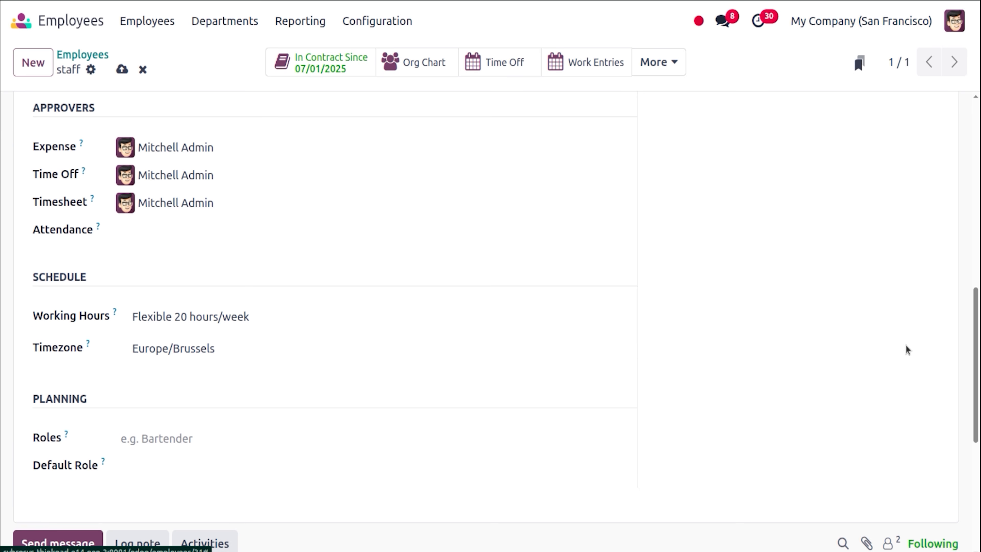
pyautogui.moveTo(978, 355)
pyautogui.mouseDown()
pyautogui.moveTo(978, 197)
pyautogui.moveTo(879, 116)
pyautogui.mouseUp()
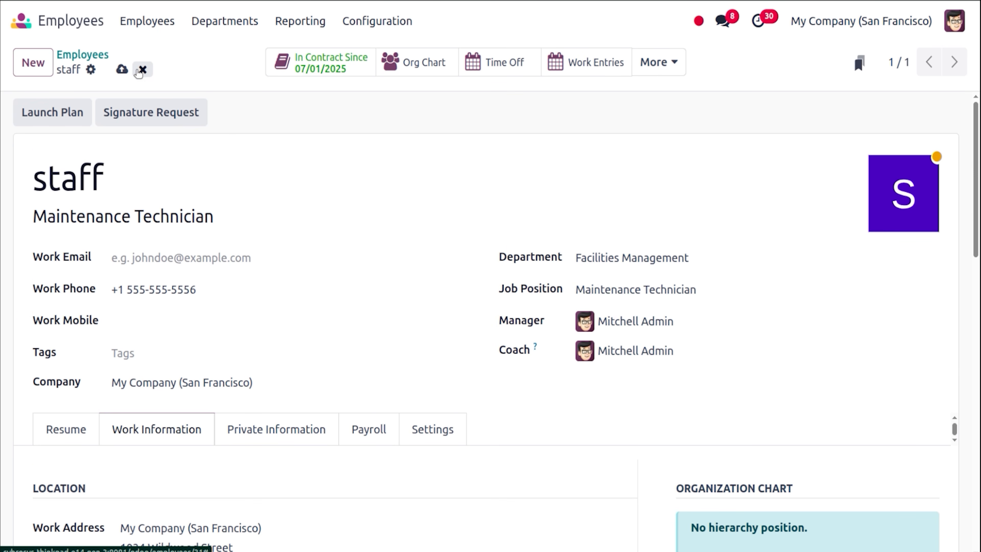
# In the staff contract, keep Monthly pay, switch to Hourly Wage at $100.00/hour, and save.
pyautogui.click(342, 60)
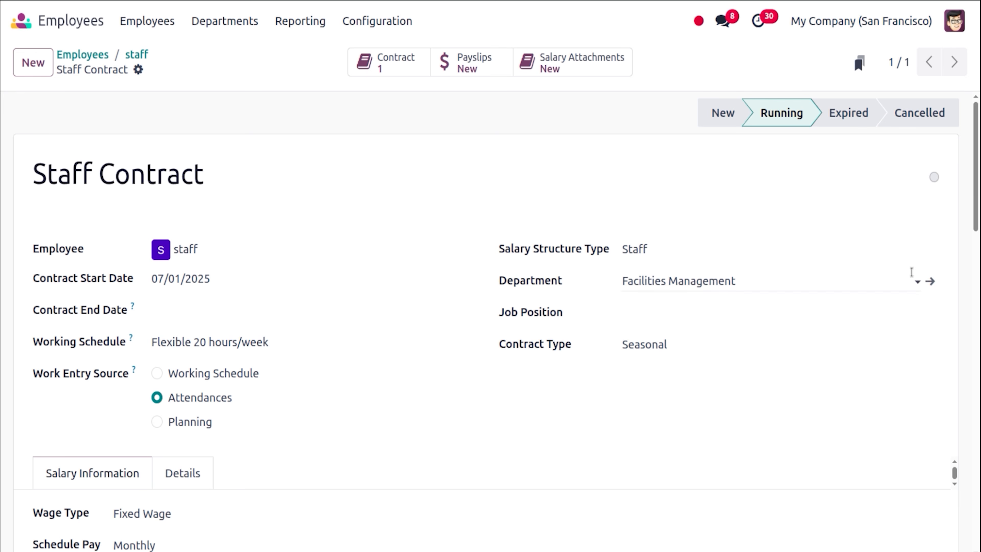
pyautogui.moveTo(971, 194); pyautogui.dragTo(979, 248)
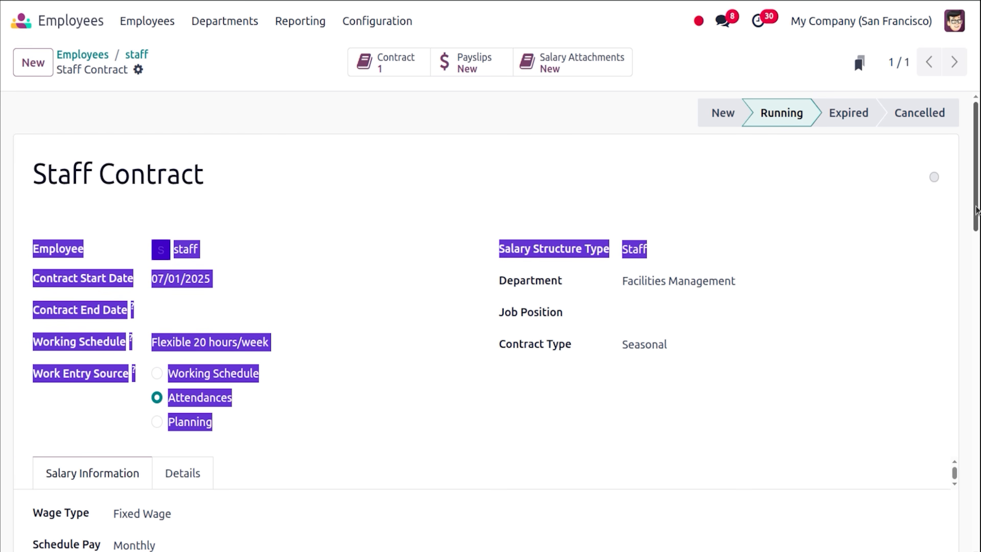
pyautogui.moveTo(977, 209); pyautogui.dragTo(979, 297)
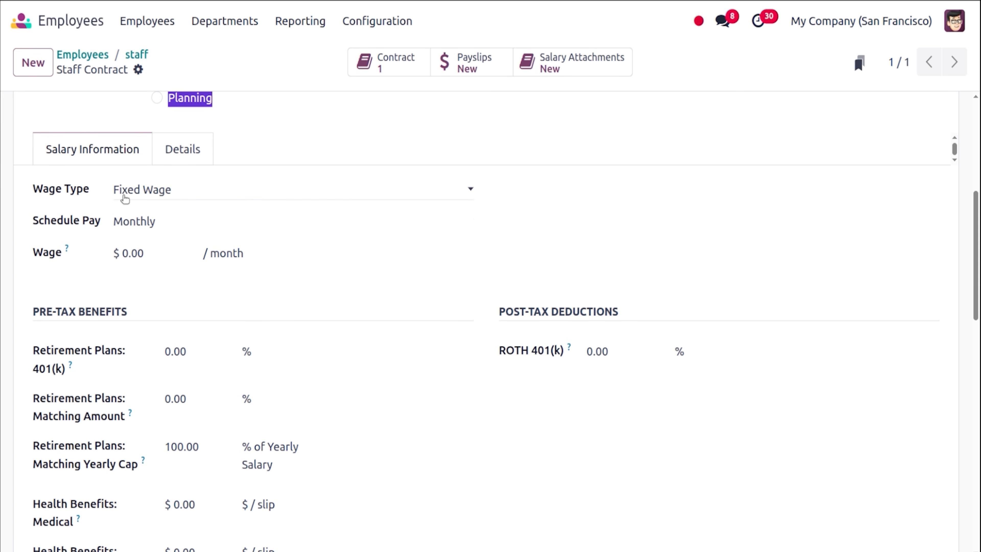
pyautogui.click(152, 221)
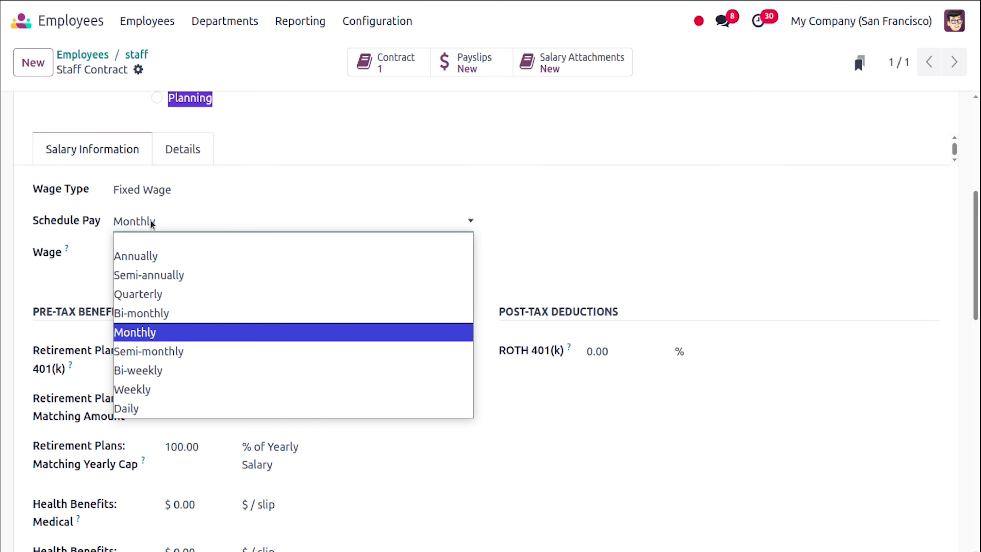
pyautogui.click(152, 223)
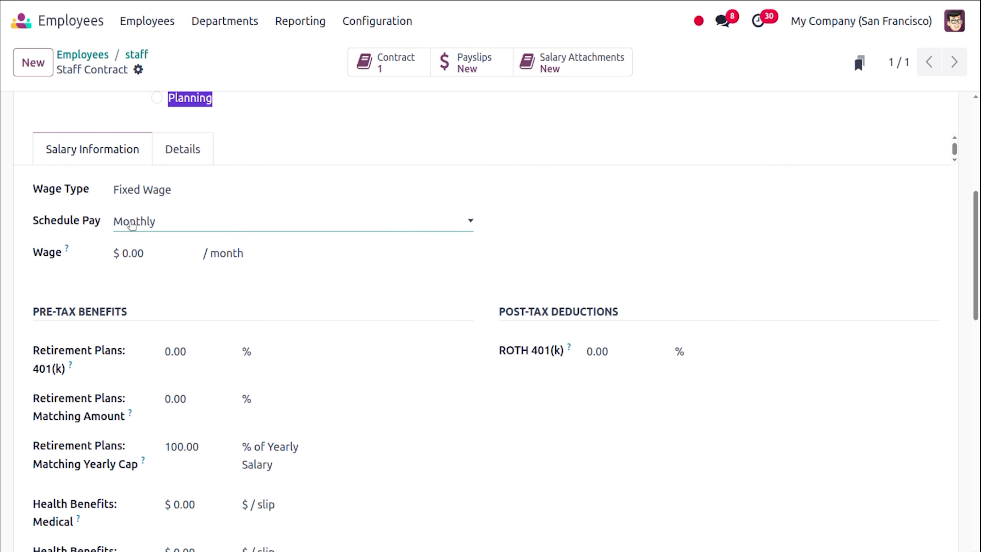
pyautogui.click(144, 190)
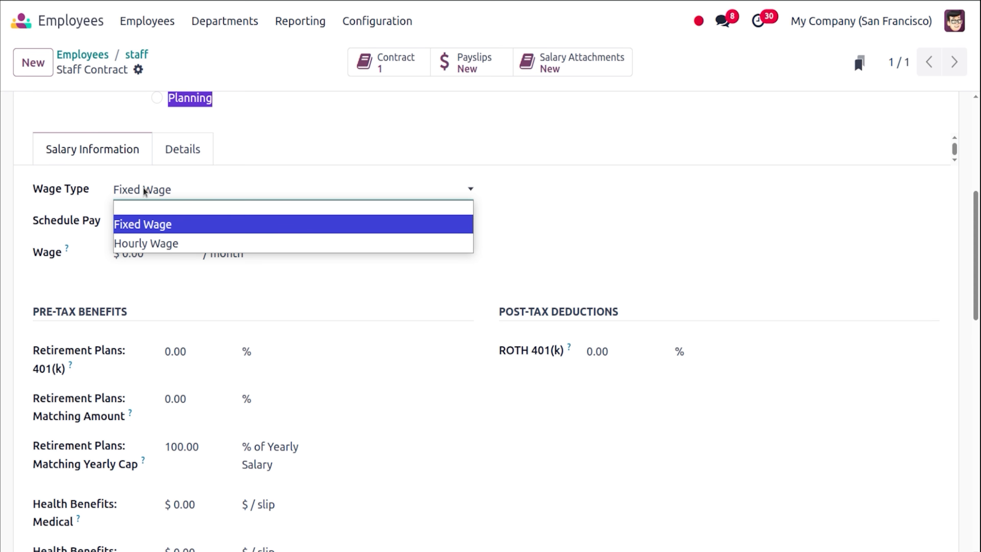
pyautogui.click(157, 240)
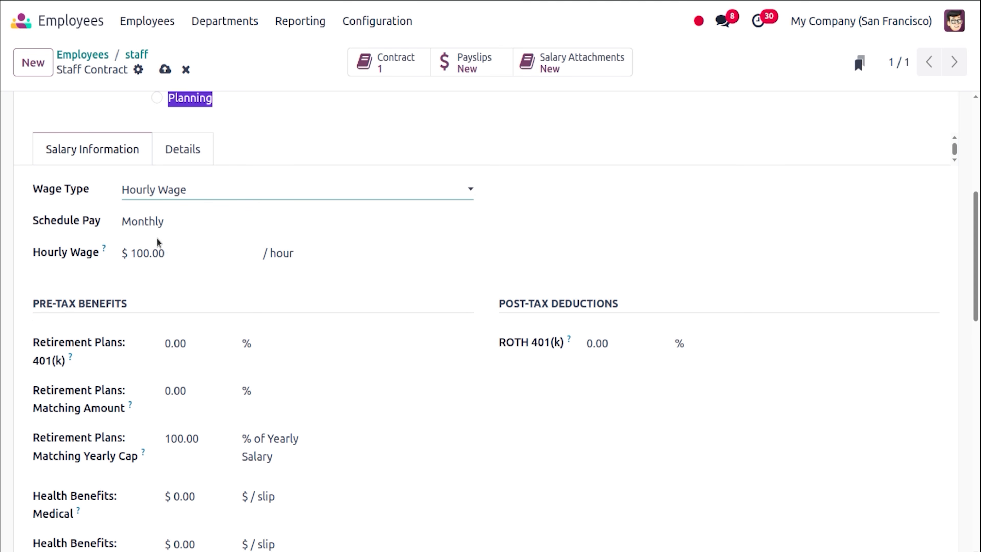
pyautogui.click(88, 273)
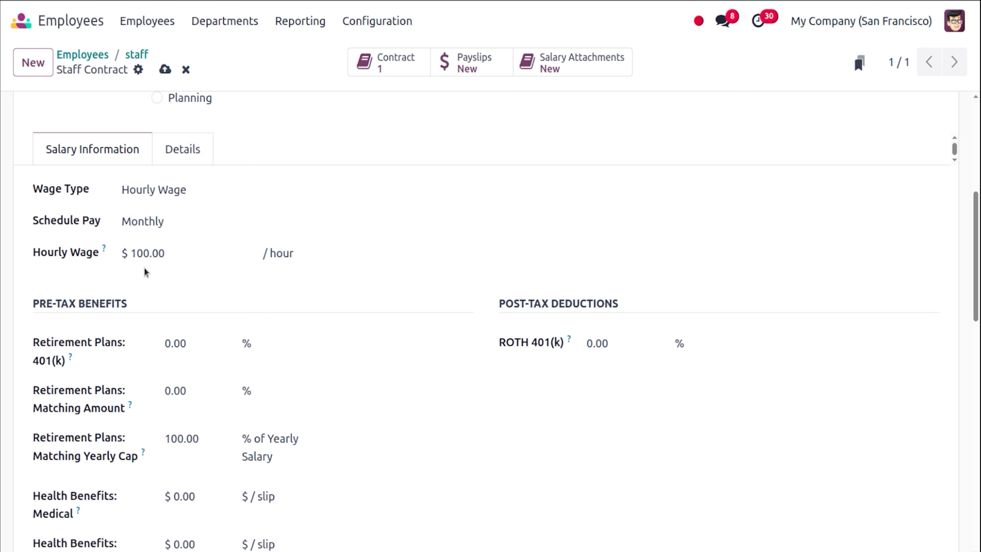
pyautogui.click(165, 70)
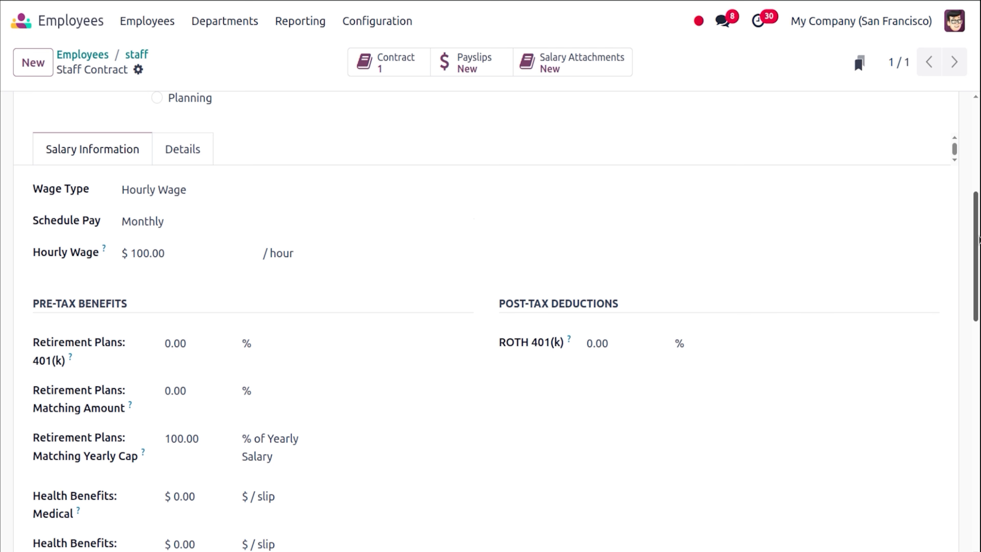
pyautogui.scroll(5, 977, 252)
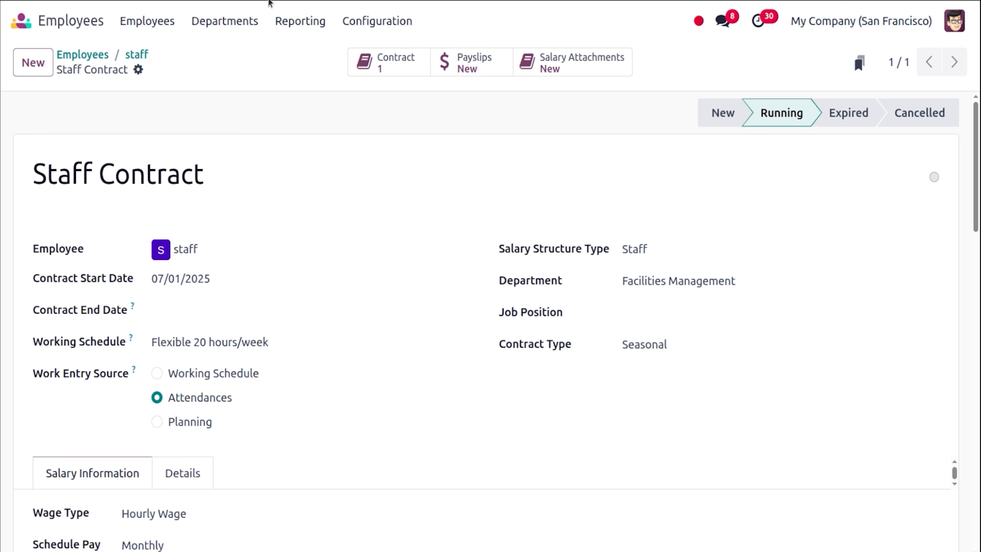
# Switch to the Payroll app from the apps menu.
pyautogui.click(34, 25)
pyautogui.write('a')
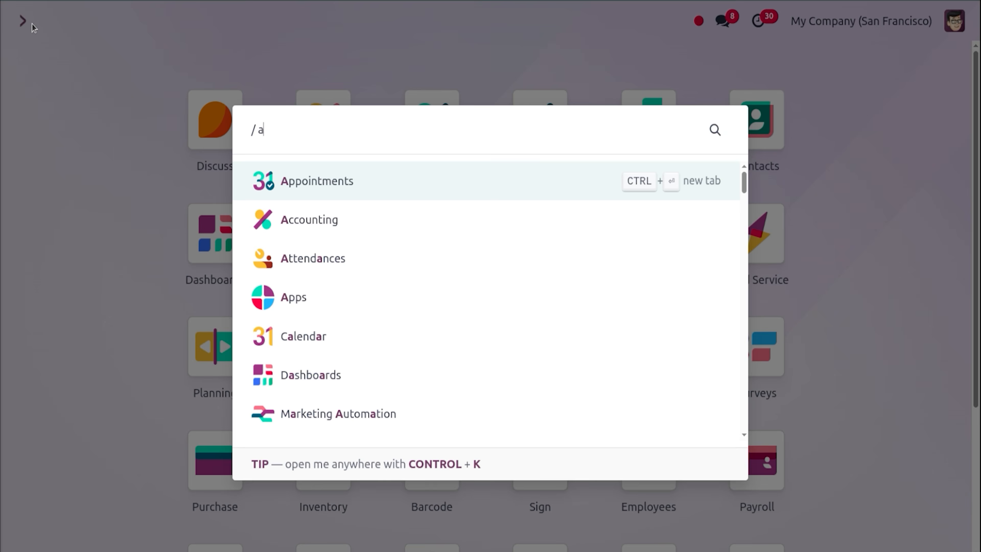
pyautogui.press('BackSpace')
pyautogui.write('pay')
pyautogui.press('Return')
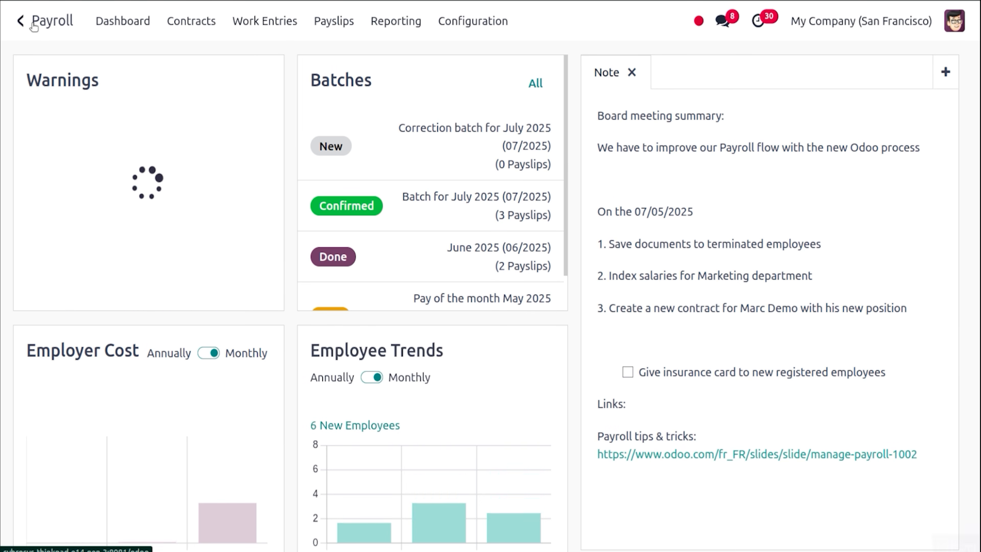
# Check staff's July 2025 work entries without the Conflicting filter, find none, and return home.
pyautogui.click(252, 21)
pyautogui.click(268, 57)
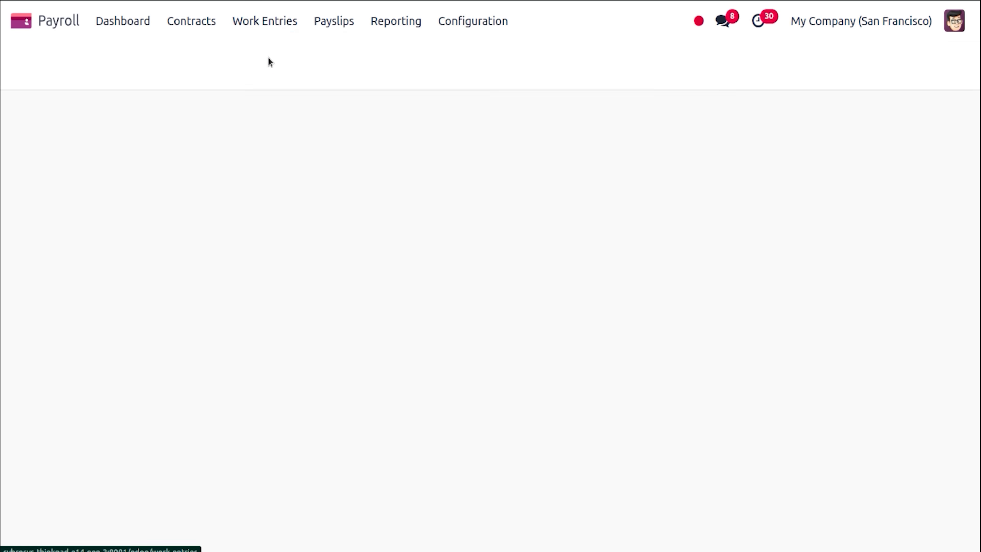
pyautogui.click(440, 61)
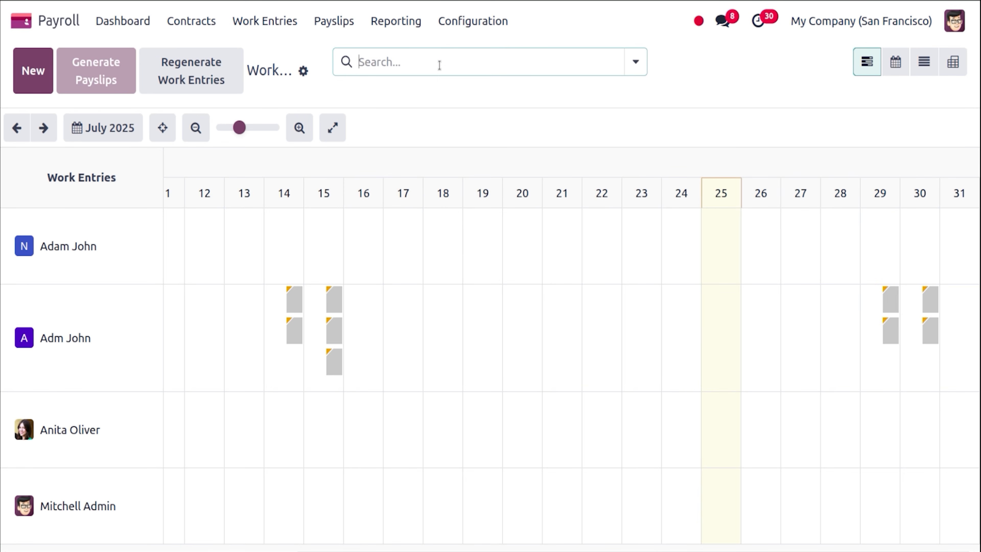
pyautogui.click(440, 64)
pyautogui.write('a')
pyautogui.write('l')
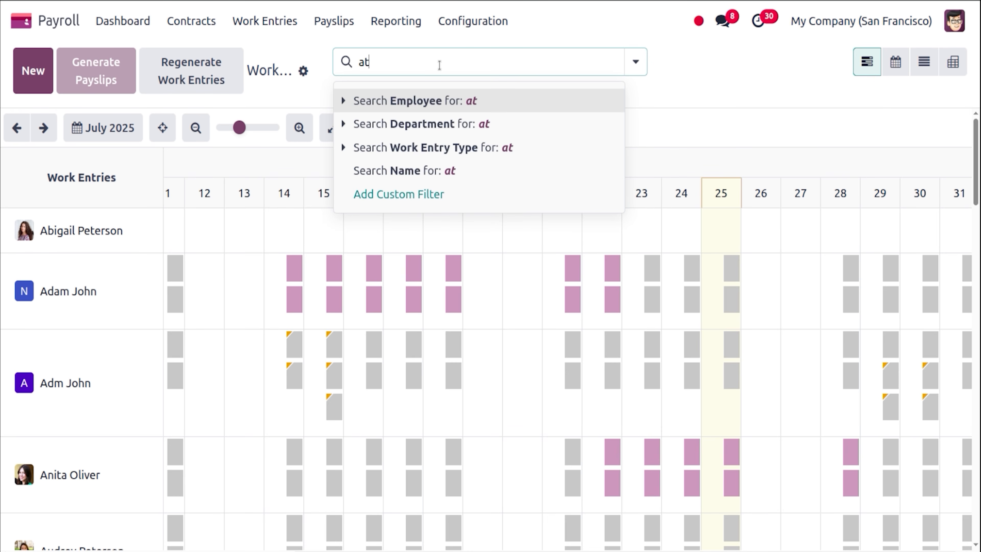
pyautogui.press('BackSpace')
pyautogui.press('BackSpace')
pyautogui.write('staff')
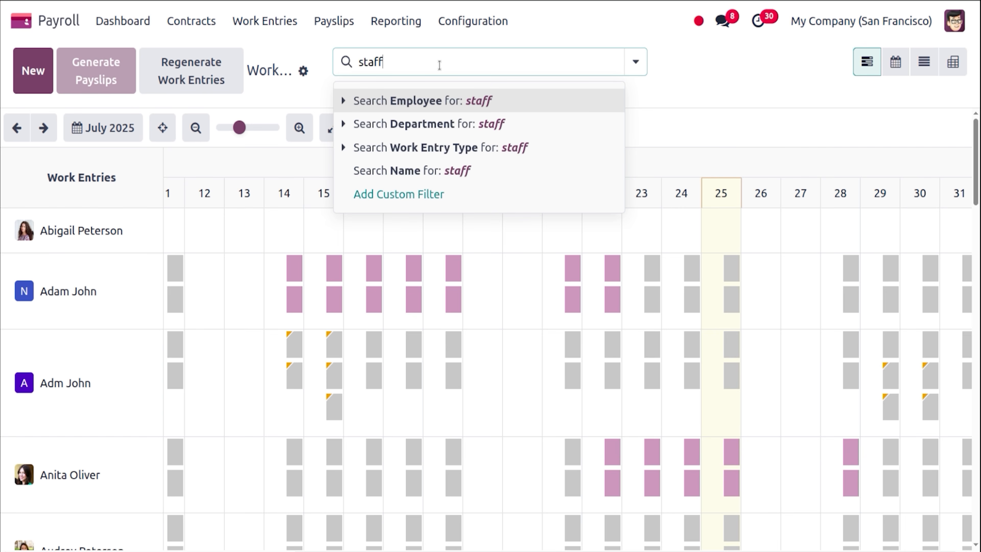
pyautogui.press('Return')
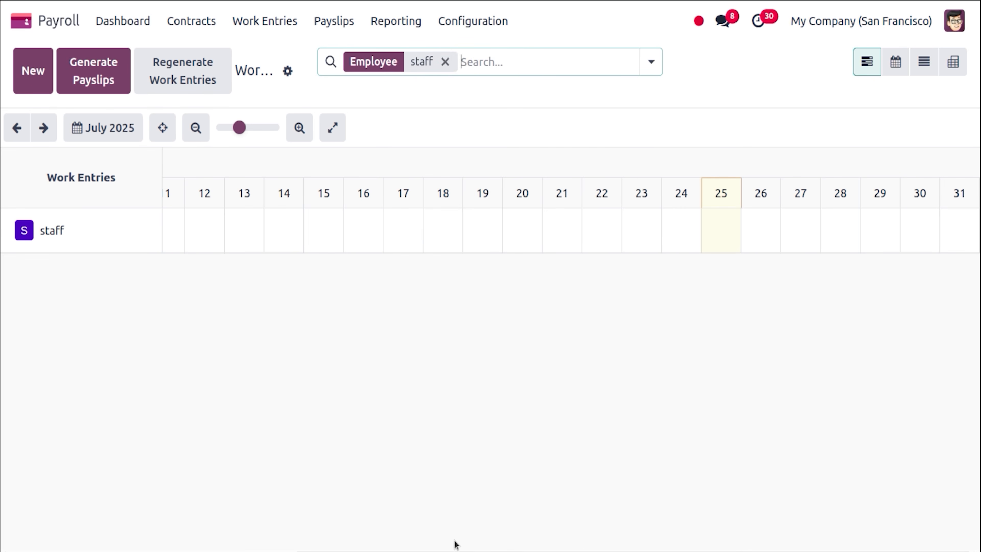
pyautogui.hscroll(-7, 292, 543)
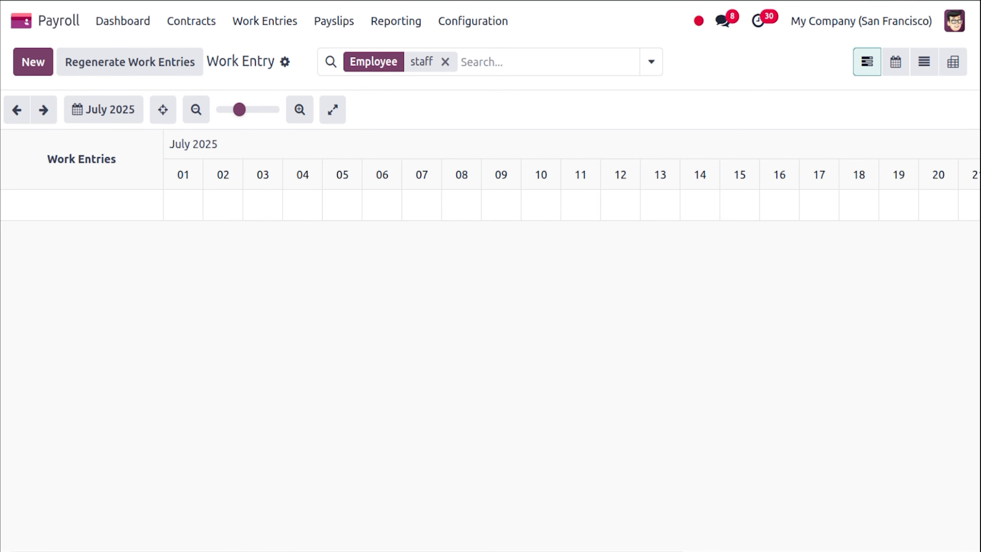
pyautogui.moveTo(348, 550)
pyautogui.mouseDown()
pyautogui.moveTo(589, 550)
pyautogui.moveTo(348, 551)
pyautogui.mouseUp()
pyautogui.click(23, 21)
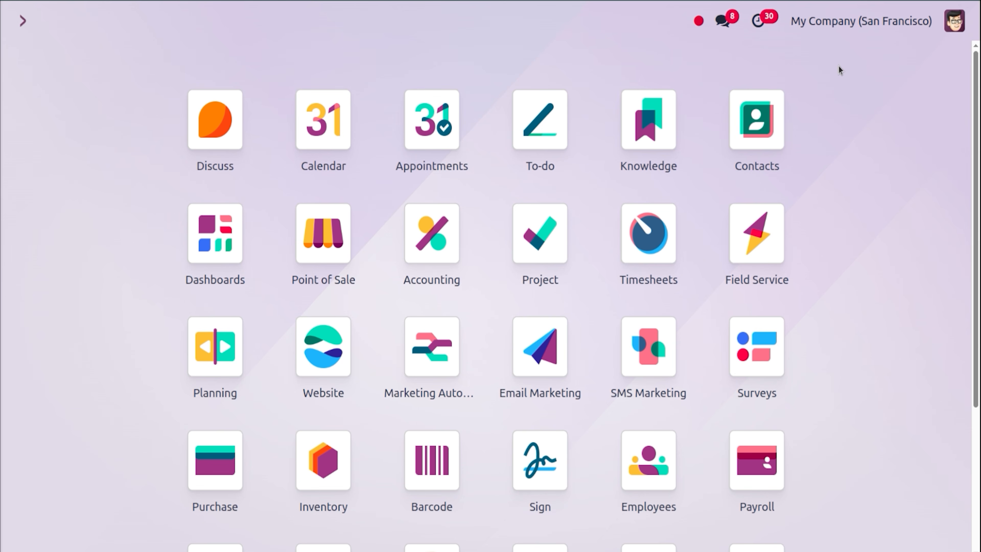
# Open Attendances and show it as a list grouped by month.
pyautogui.write('att')
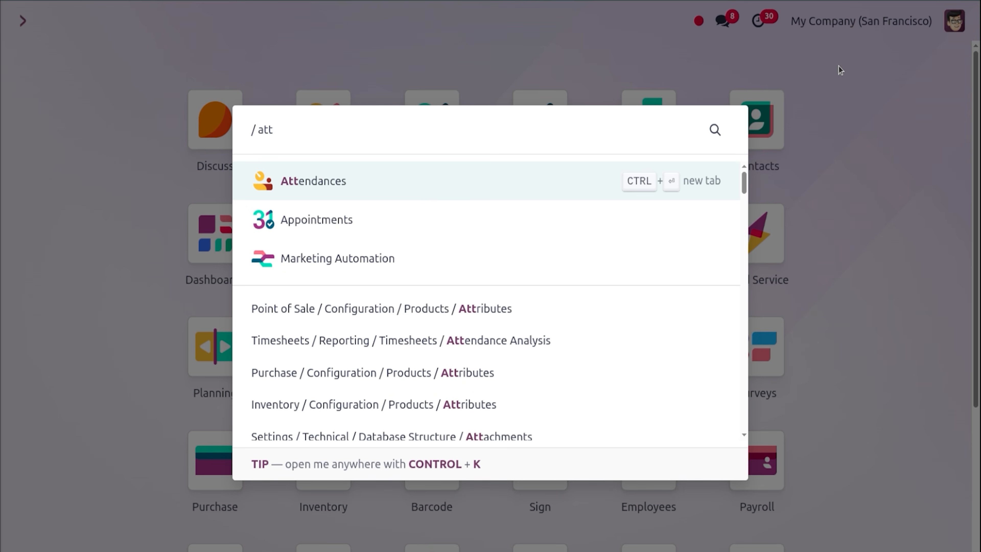
pyautogui.press('Return')
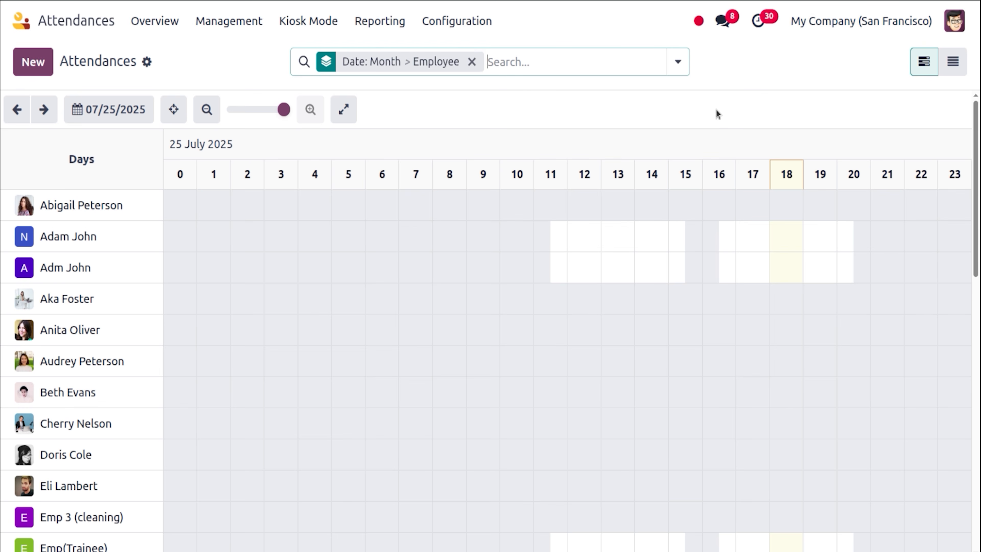
pyautogui.click(147, 62)
pyautogui.click(882, 110)
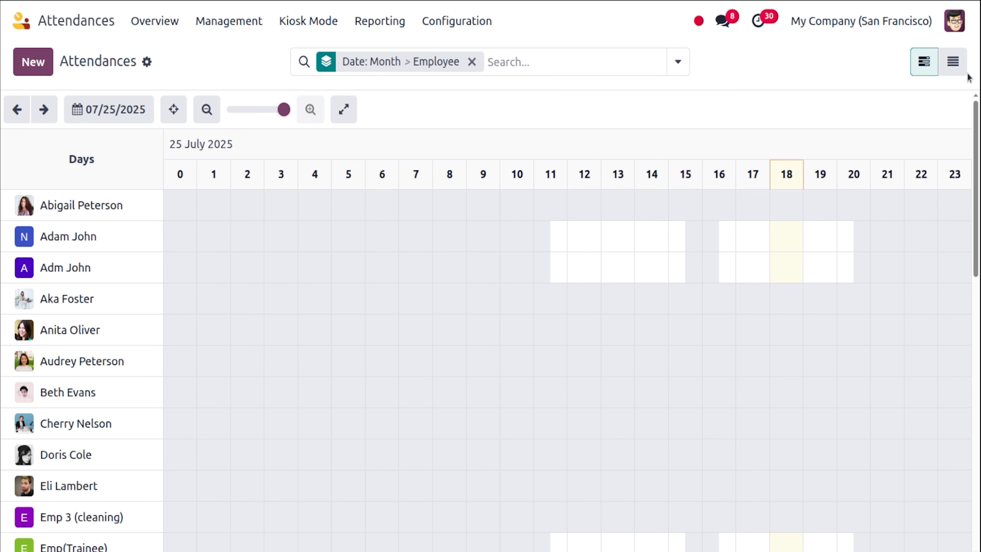
pyautogui.click(953, 62)
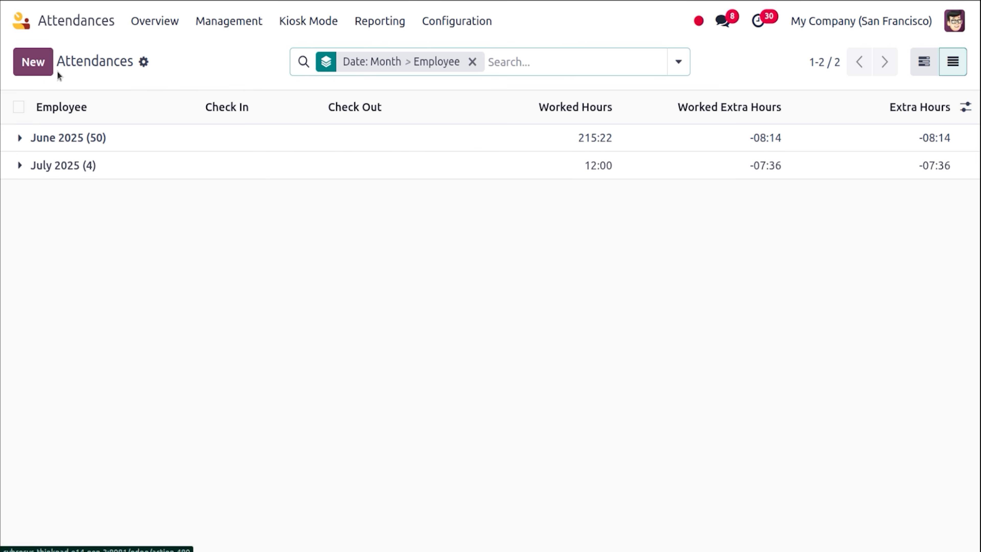
# Start a records import and upload the ATTE.xlsx spreadsheet.
pyautogui.click(143, 61)
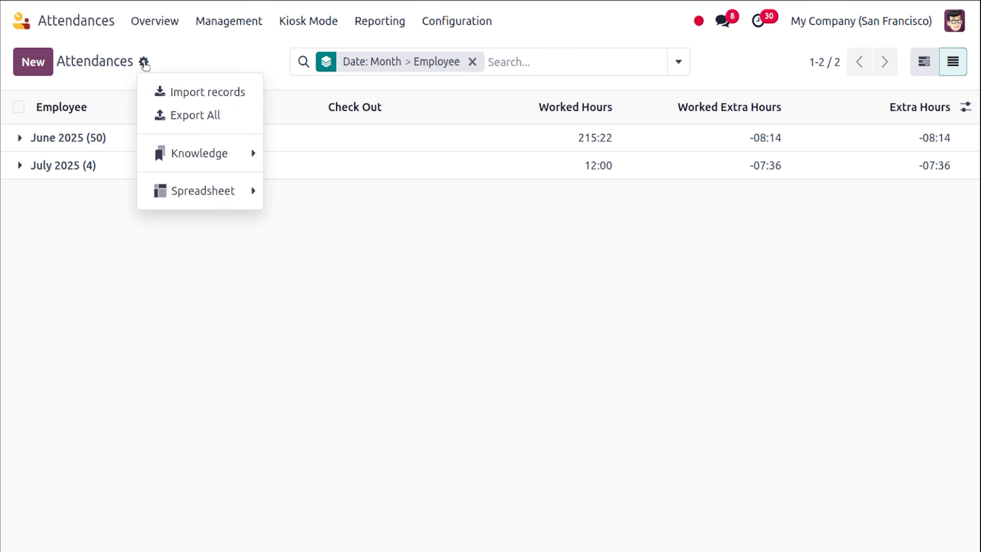
pyautogui.click(190, 91)
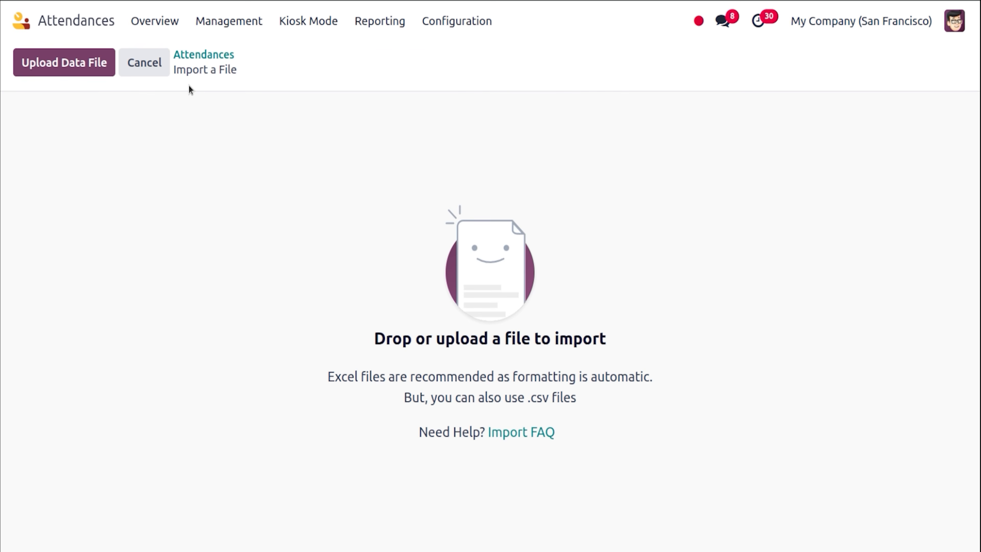
pyautogui.click(95, 64)
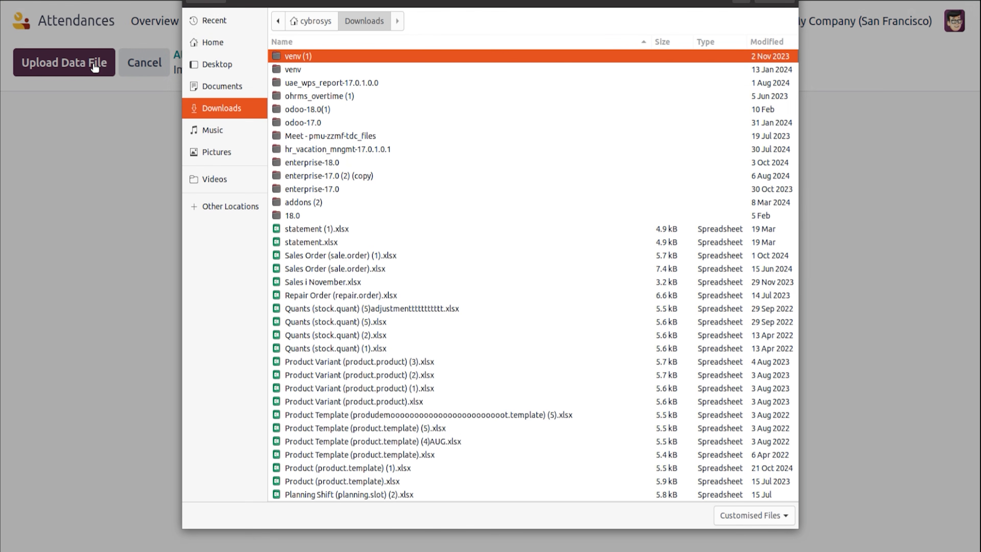
pyautogui.write('att')
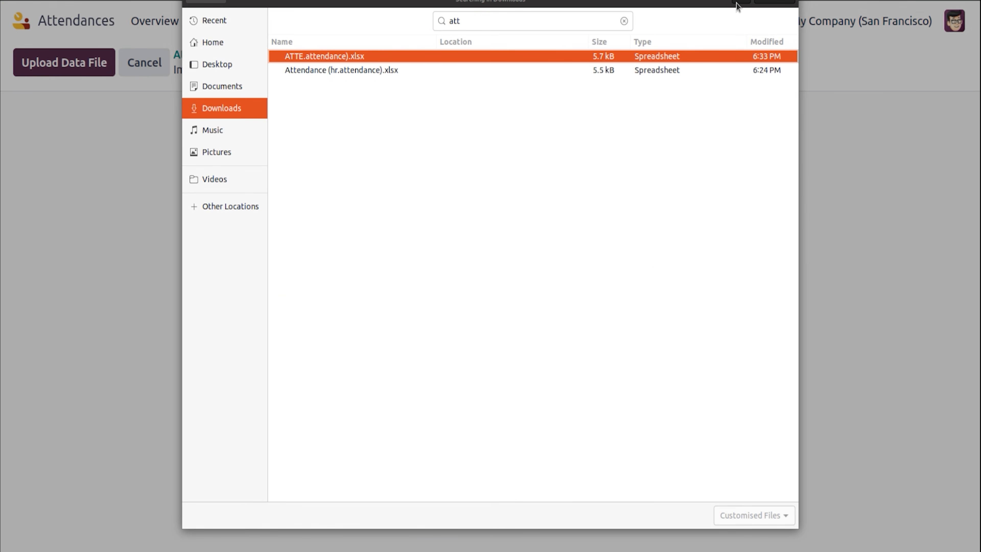
pyautogui.click(773, 3)
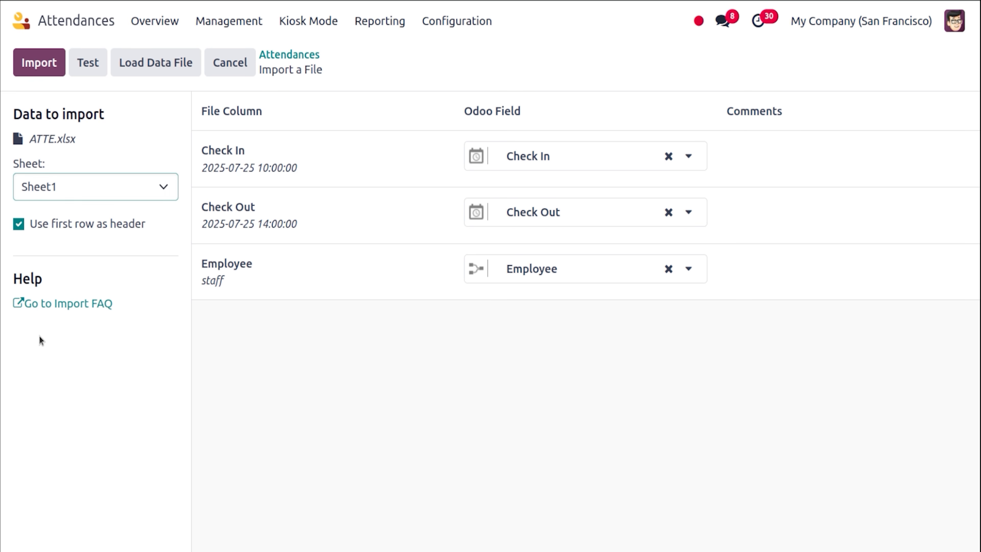
# Test and import the 18 attendance records from ATTE.xlsx.
pyautogui.click(1, 403)
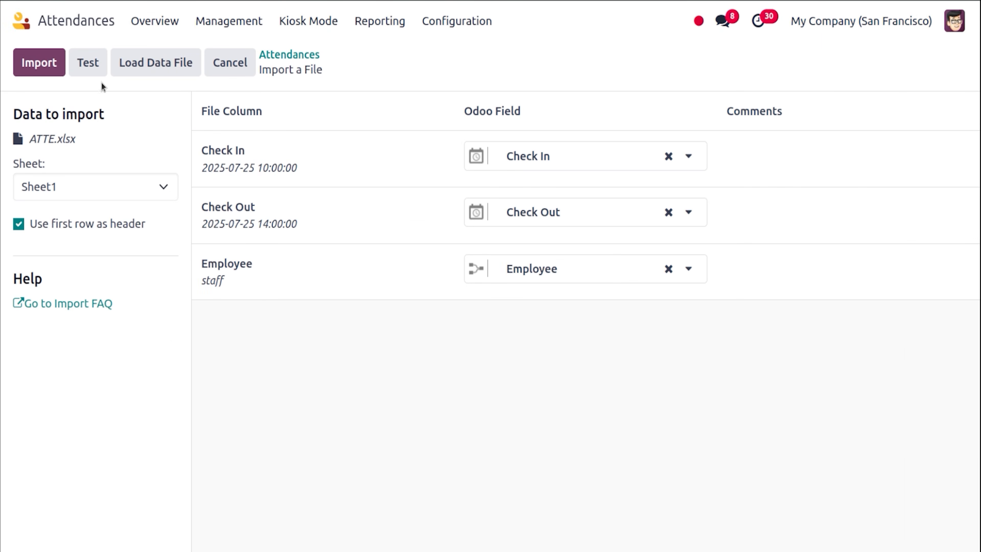
pyautogui.click(88, 64)
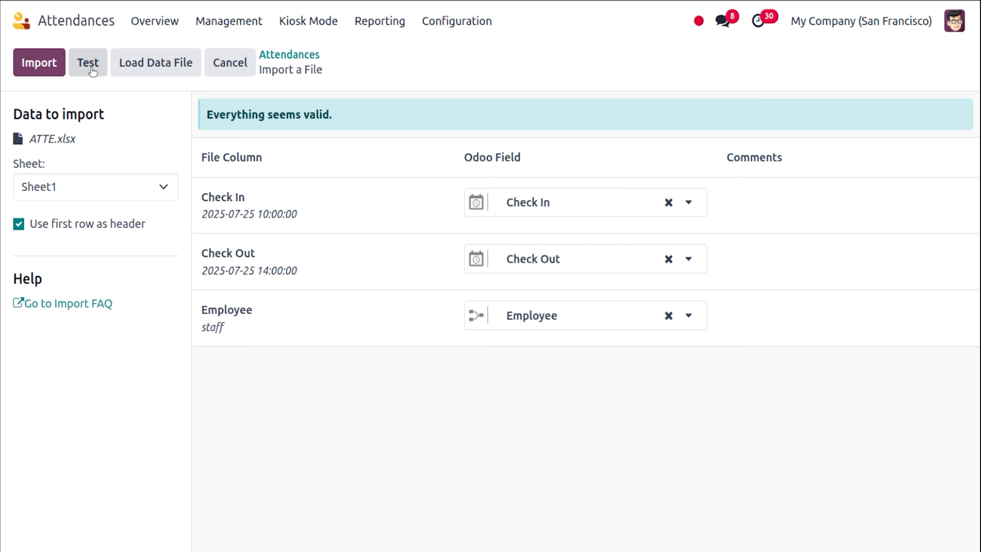
pyautogui.click(30, 73)
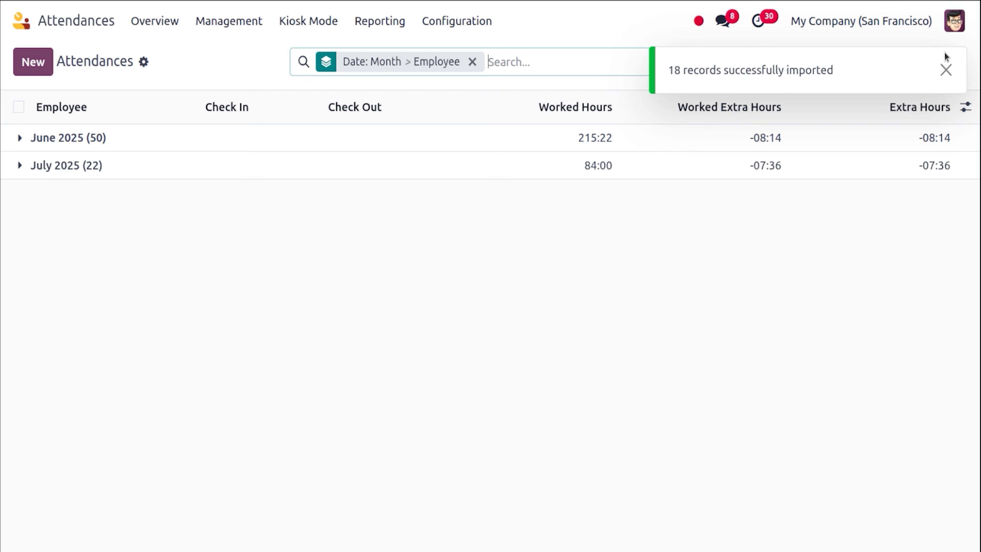
# Remove the grouping and filter attendances to staff, showing 20 four-hour entries.
pyautogui.click(946, 70)
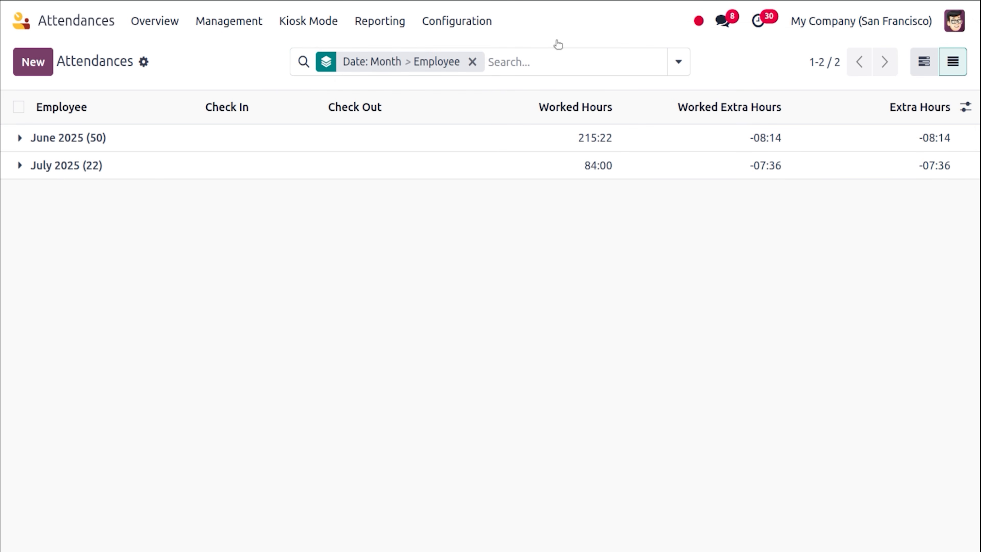
pyautogui.click(472, 62)
pyautogui.write('sta')
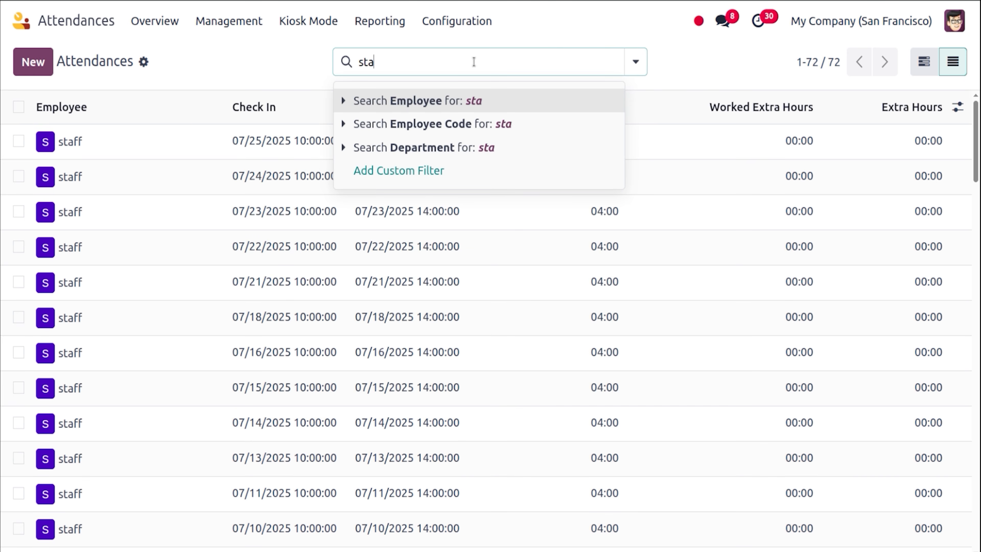
pyautogui.write('ff')
pyautogui.press('Return')
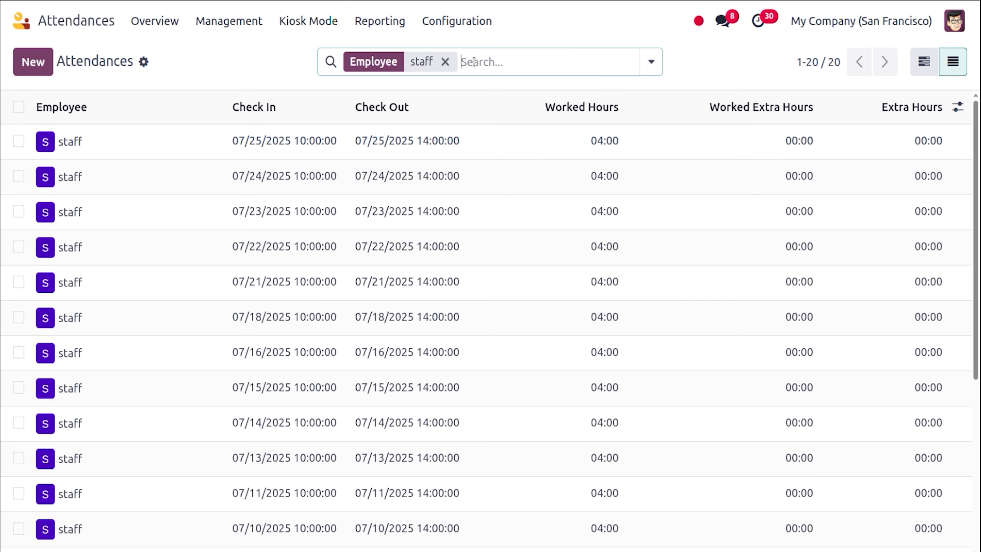
pyautogui.scroll(-5, 980, 336)
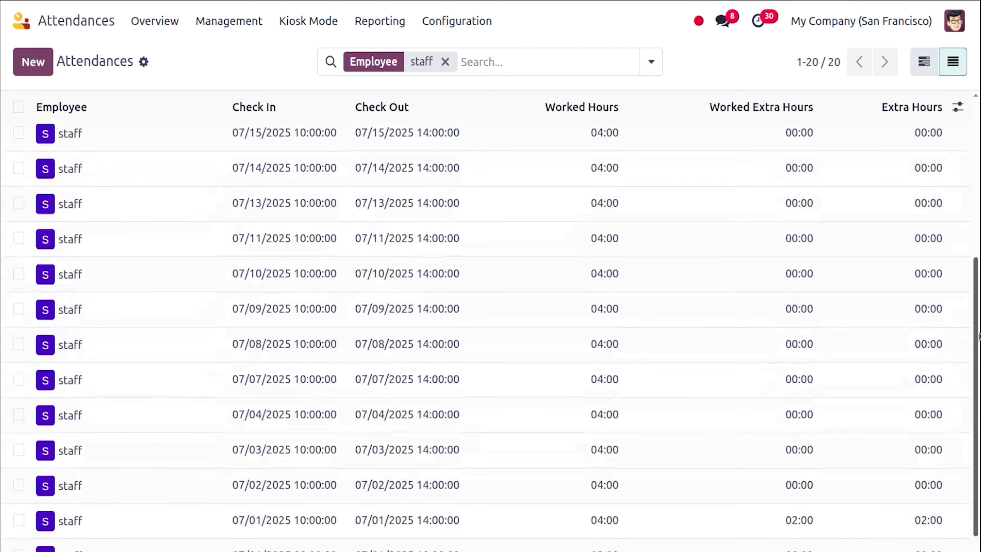
pyautogui.scroll(5, 966, 152)
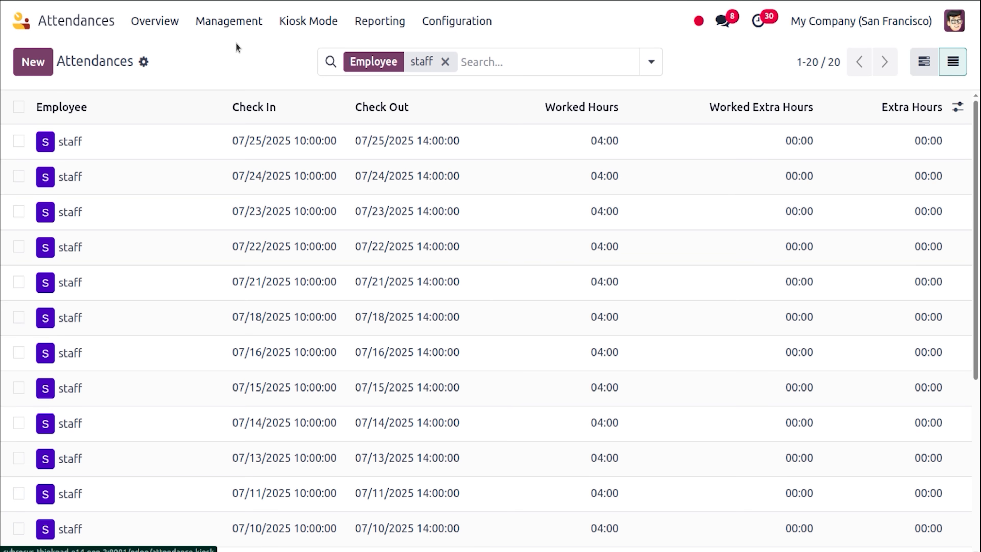
# Open the Staff salary structure from Payroll's salary structures list and view its rules.
pyautogui.click(23, 21)
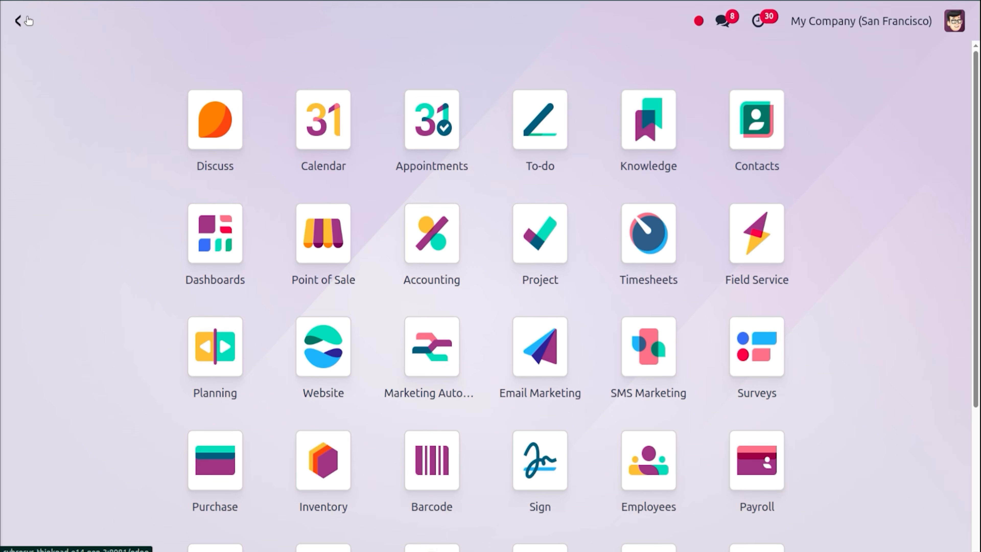
pyautogui.write('pa')
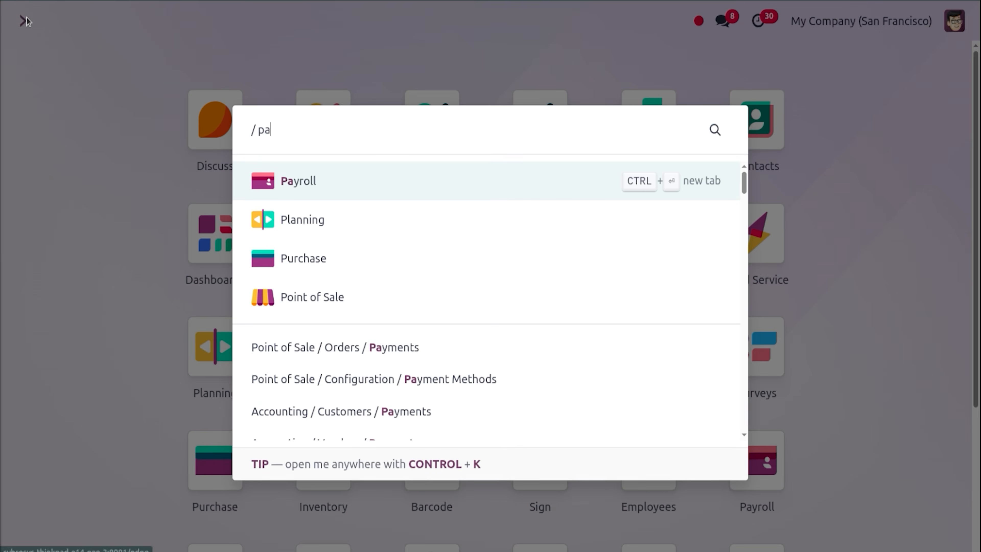
pyautogui.press('Return')
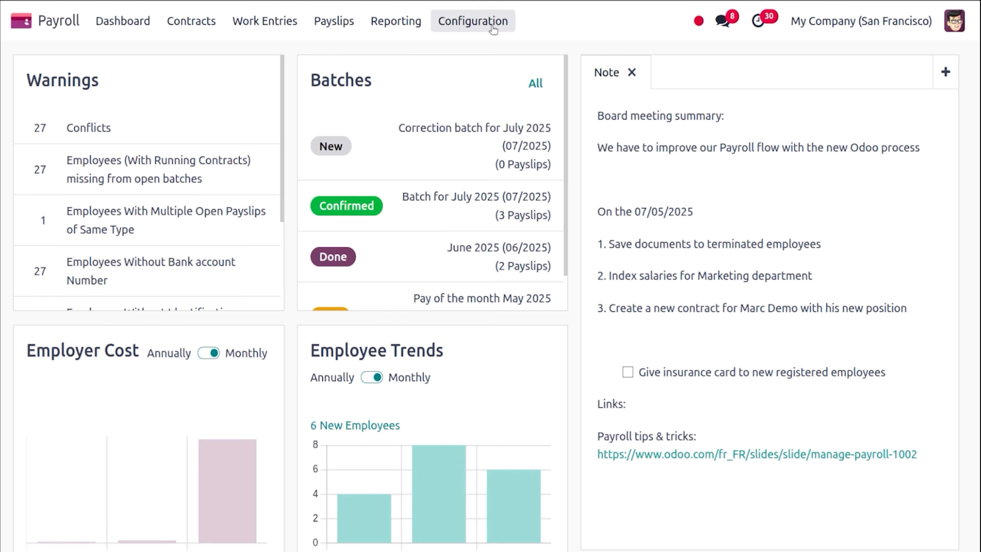
pyautogui.click(491, 22)
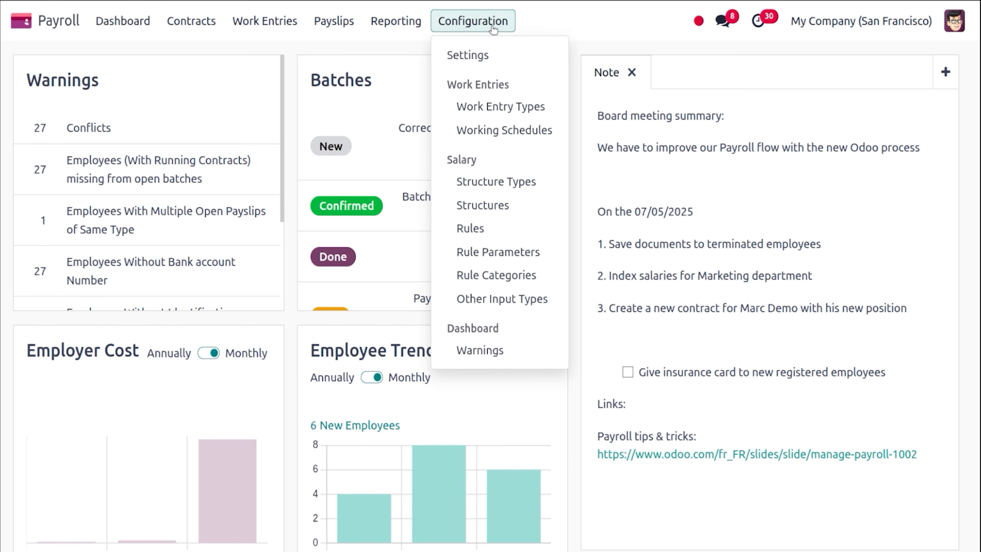
pyautogui.click(505, 205)
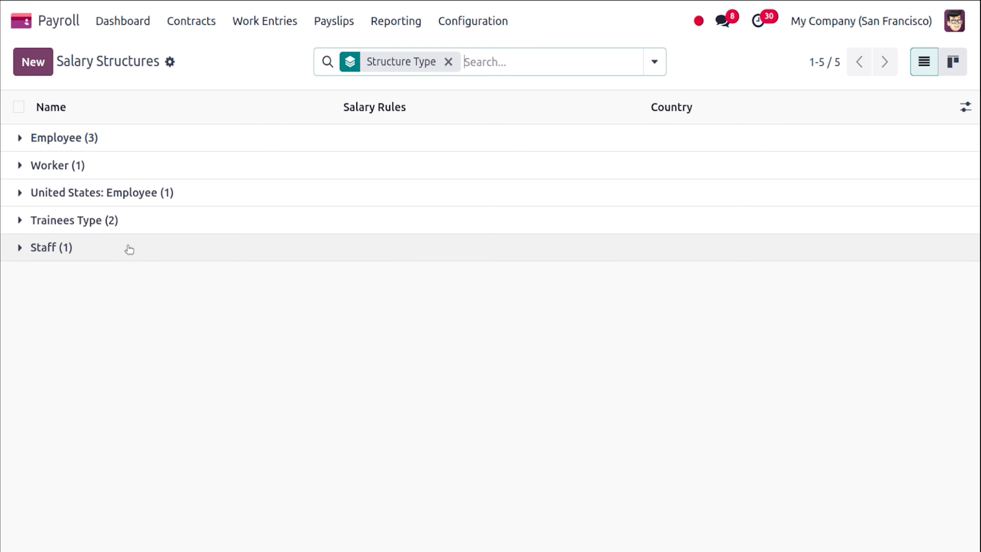
pyautogui.click(128, 248)
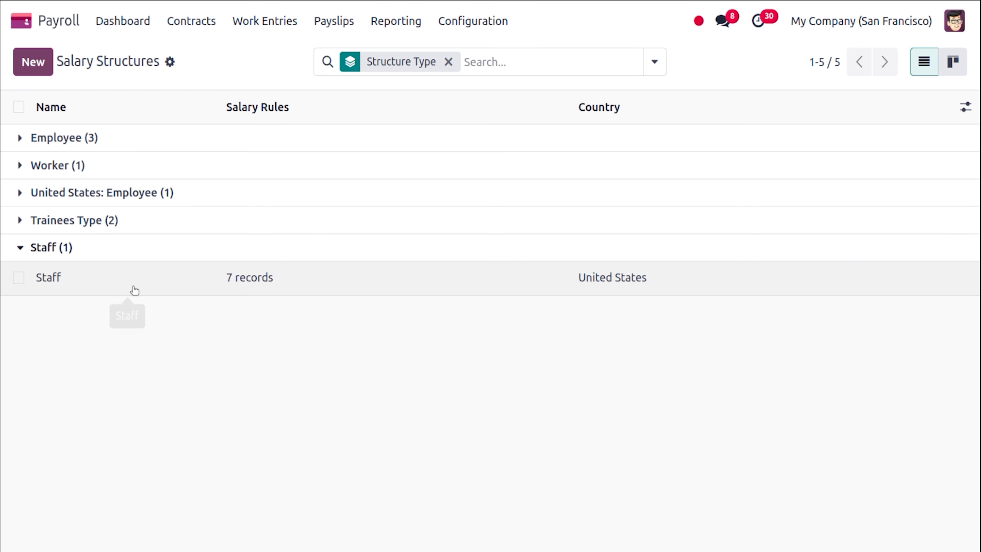
pyautogui.click(134, 291)
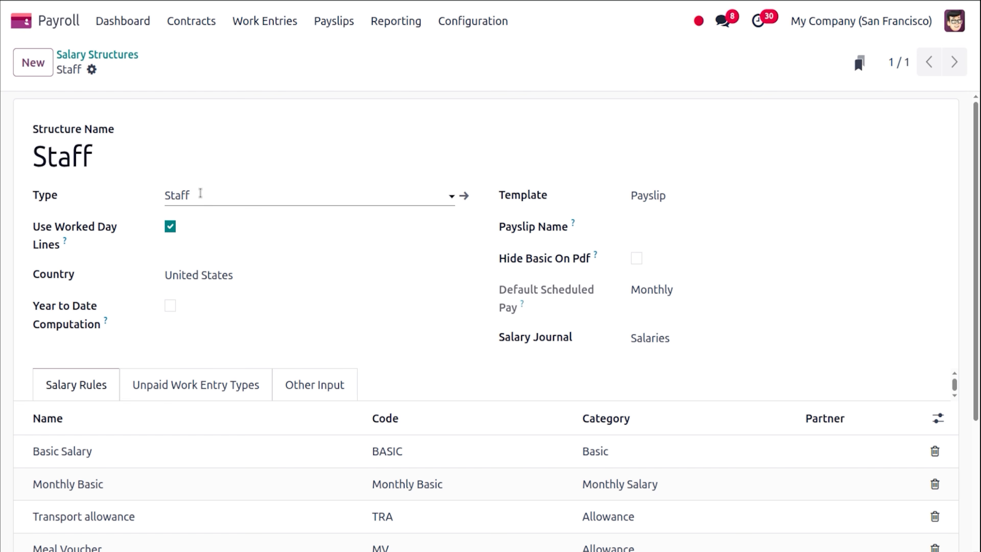
pyautogui.scroll(-5, 978, 348)
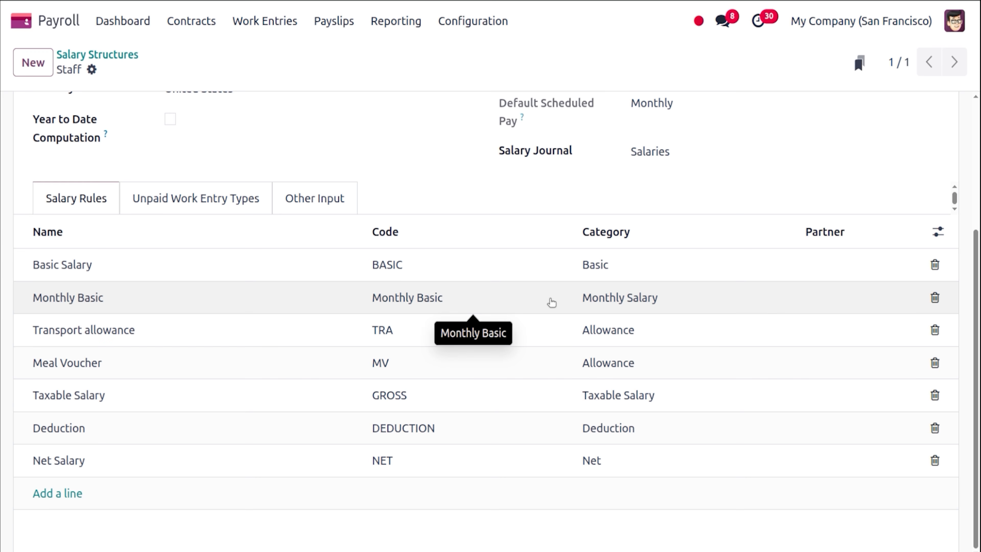
# Confirm Basic Salary's hourly_wage * 92 formula by computing 23 × 4 = 92, then save the rule.
pyautogui.click(468, 266)
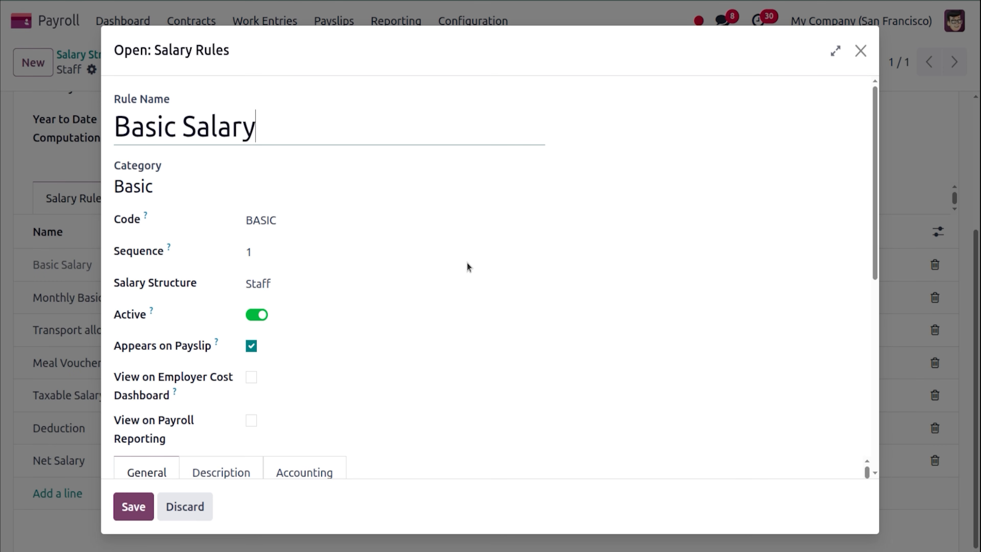
pyautogui.scroll(-6, 383, 369)
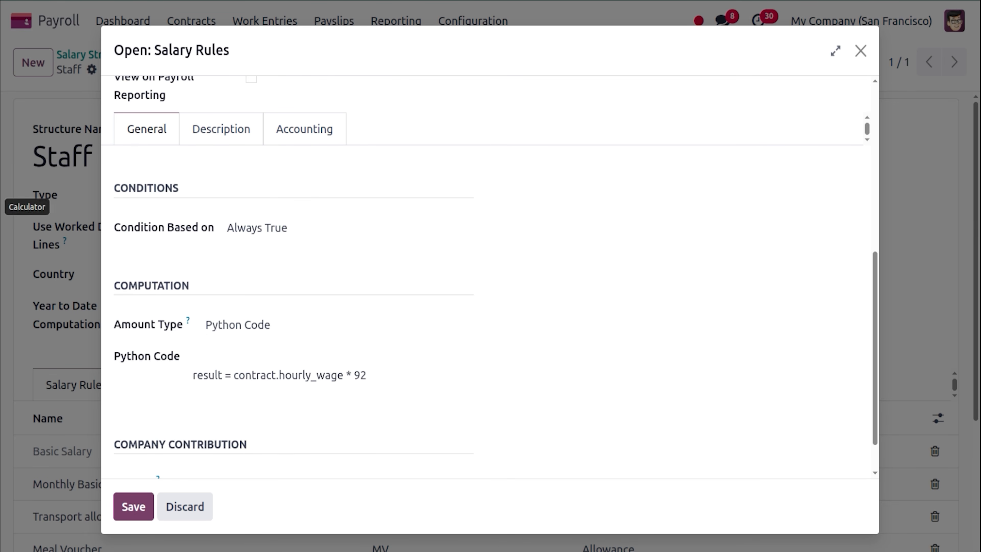
pyautogui.click(1, 207)
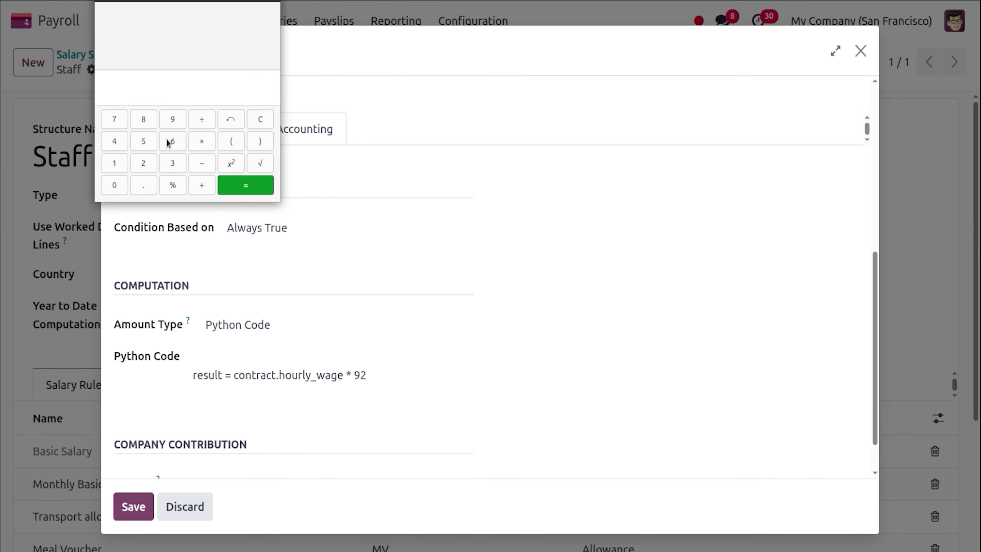
pyautogui.click(142, 162)
pyautogui.click(172, 164)
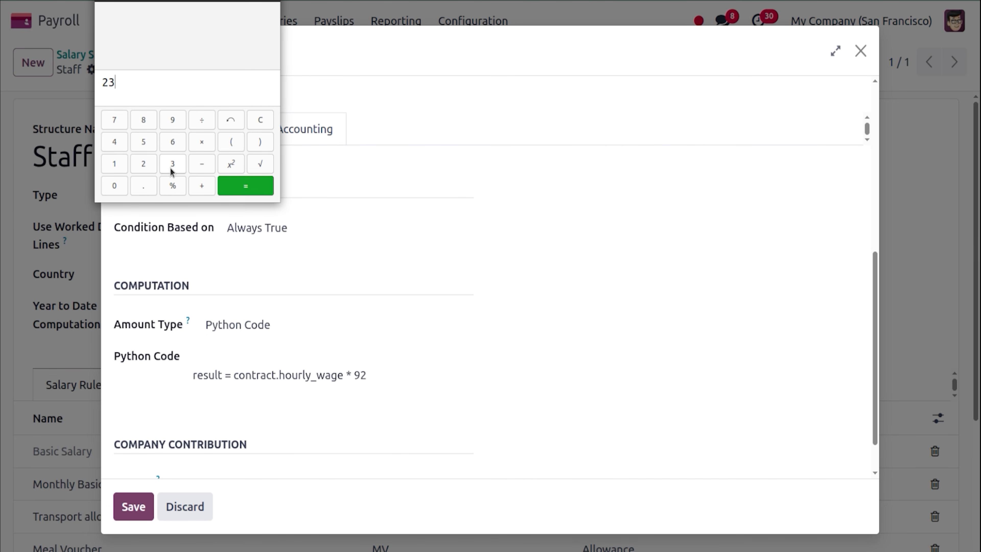
pyautogui.click(200, 142)
pyautogui.press('Return')
pyautogui.click(495, 317)
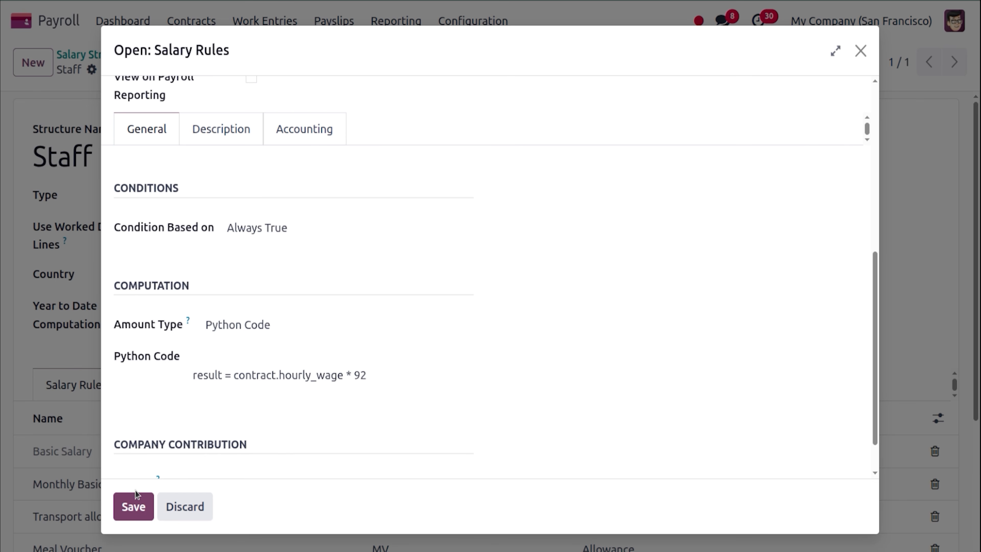
pyautogui.click(135, 505)
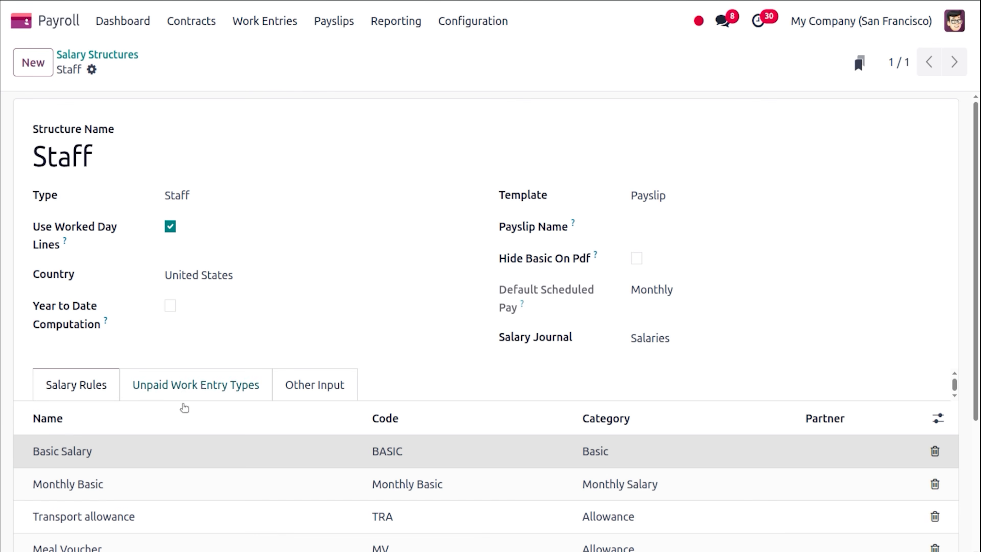
pyautogui.click(188, 492)
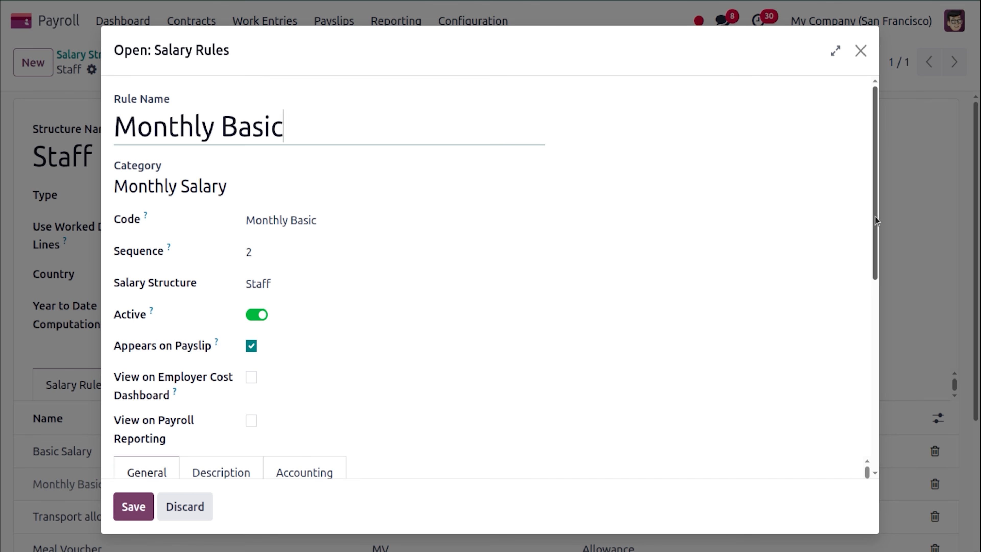
pyautogui.moveTo(876, 220); pyautogui.dragTo(881, 392)
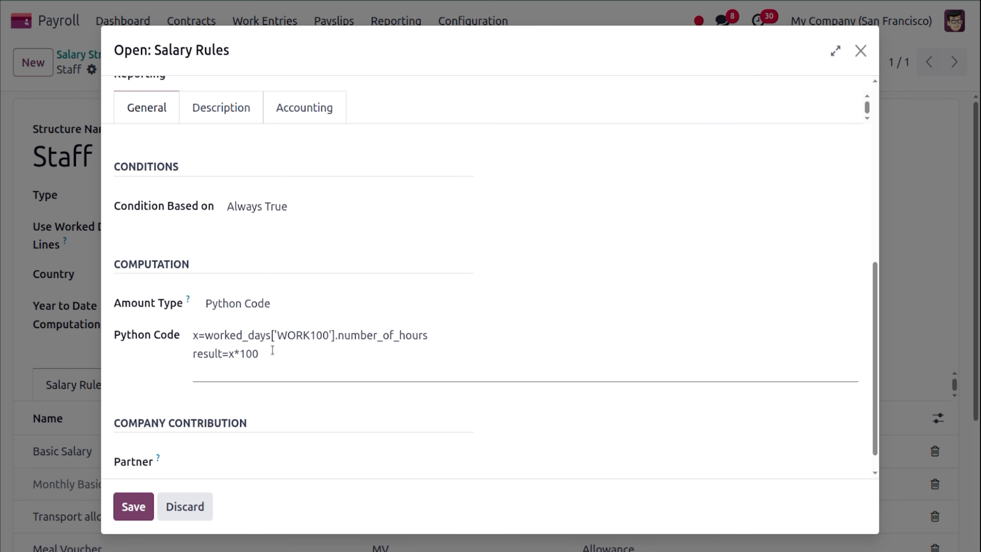
pyautogui.click(859, 50)
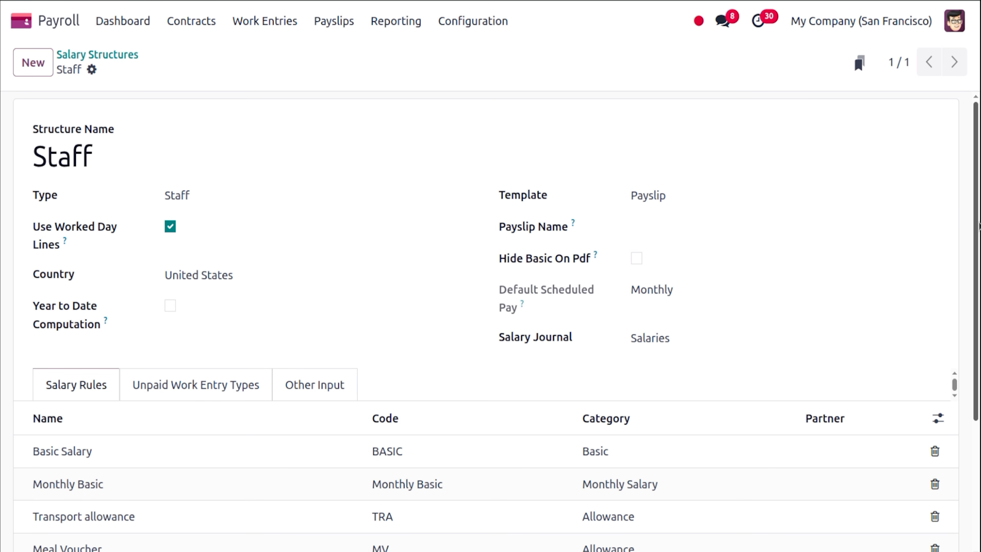
pyautogui.scroll(-4, 979, 350)
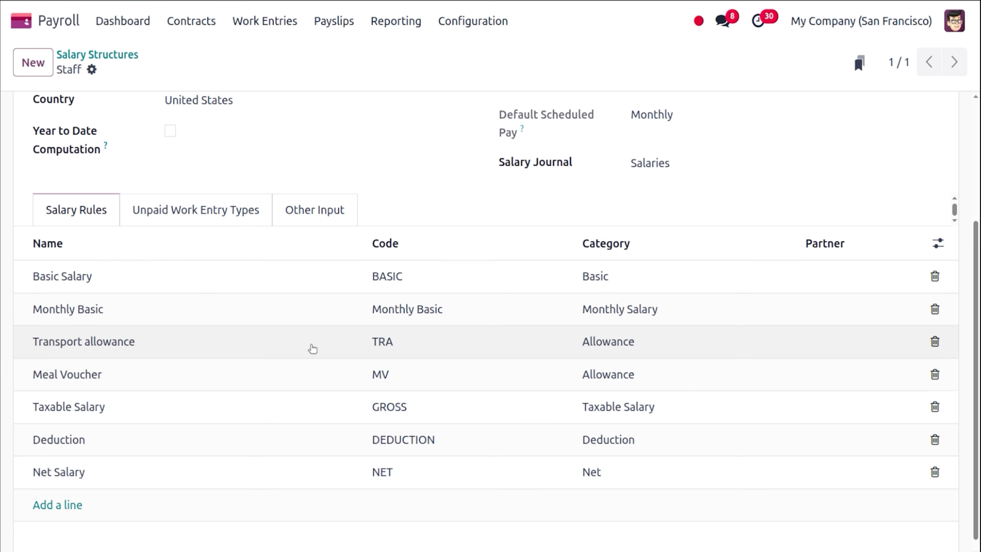
pyautogui.click(313, 348)
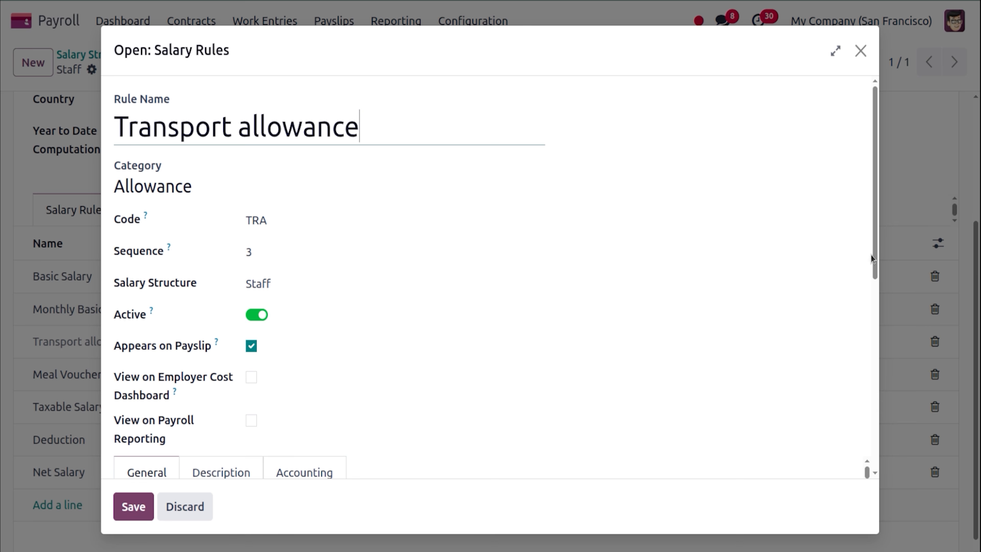
pyautogui.moveTo(875, 269); pyautogui.dragTo(907, 383)
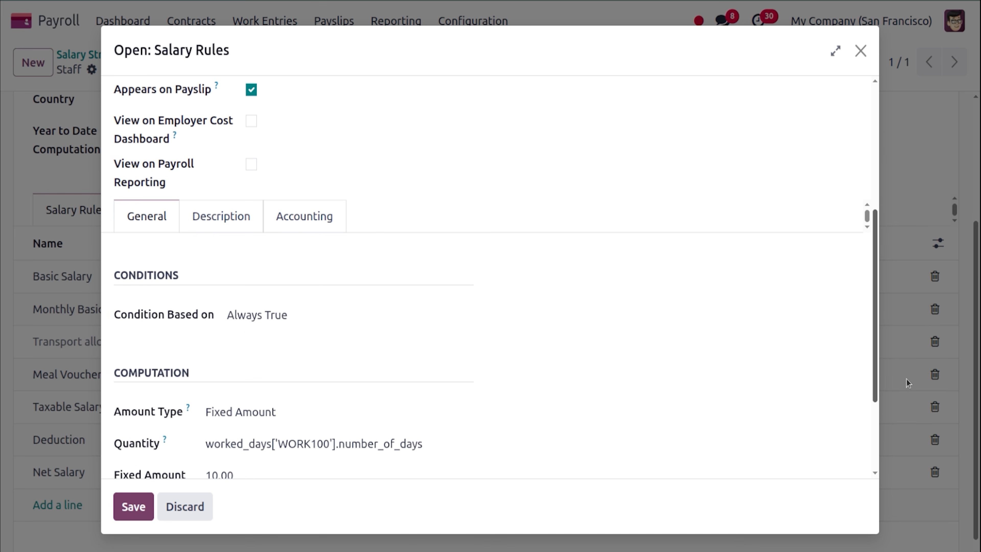
pyautogui.scroll(-2, 908, 382)
pyautogui.scroll(-1, 619, 383)
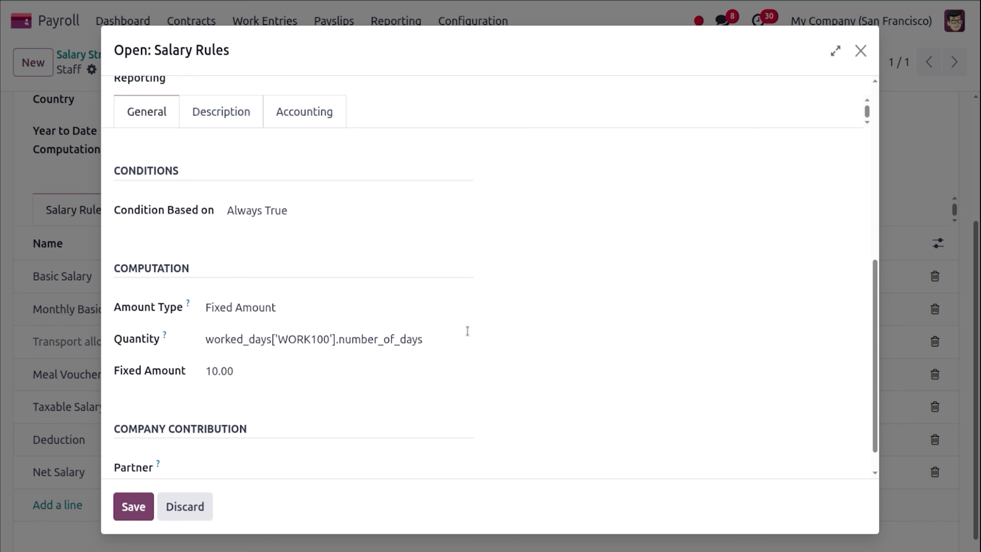
pyautogui.click(139, 517)
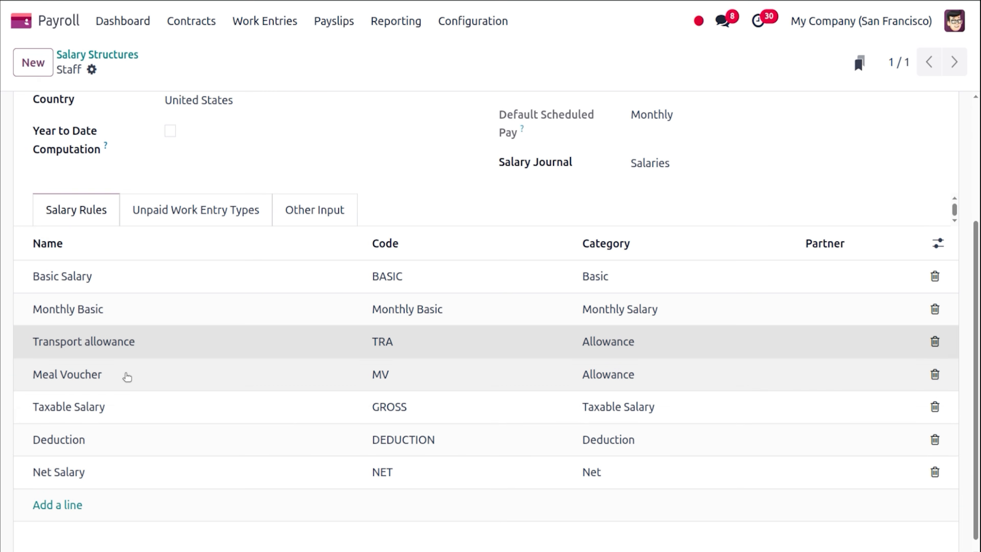
pyautogui.click(176, 381)
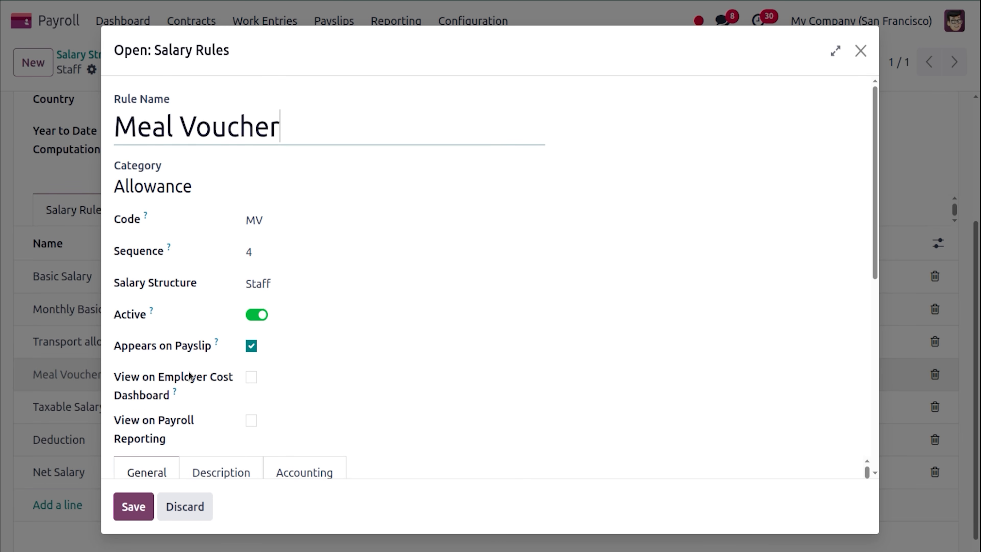
pyautogui.moveTo(877, 267); pyautogui.dragTo(879, 426)
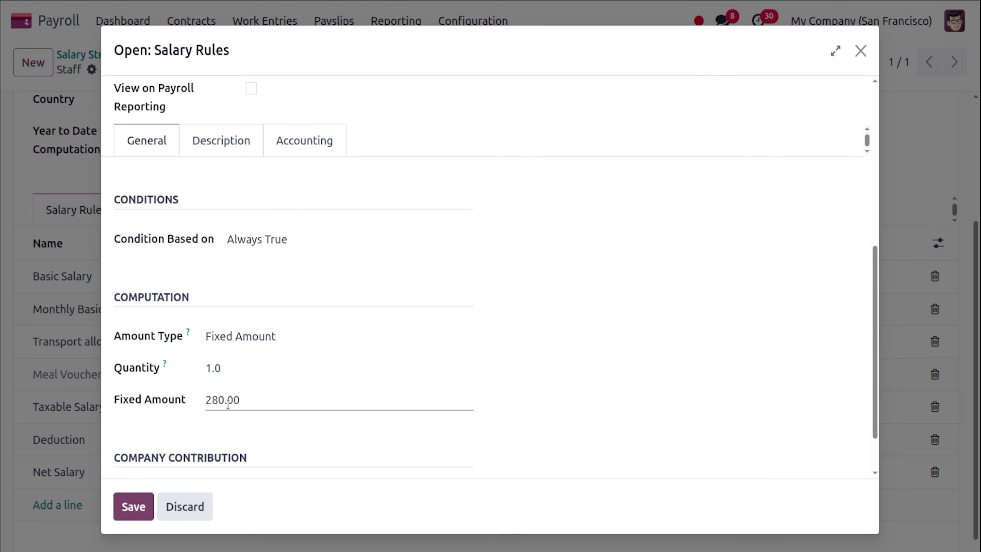
pyautogui.click(141, 498)
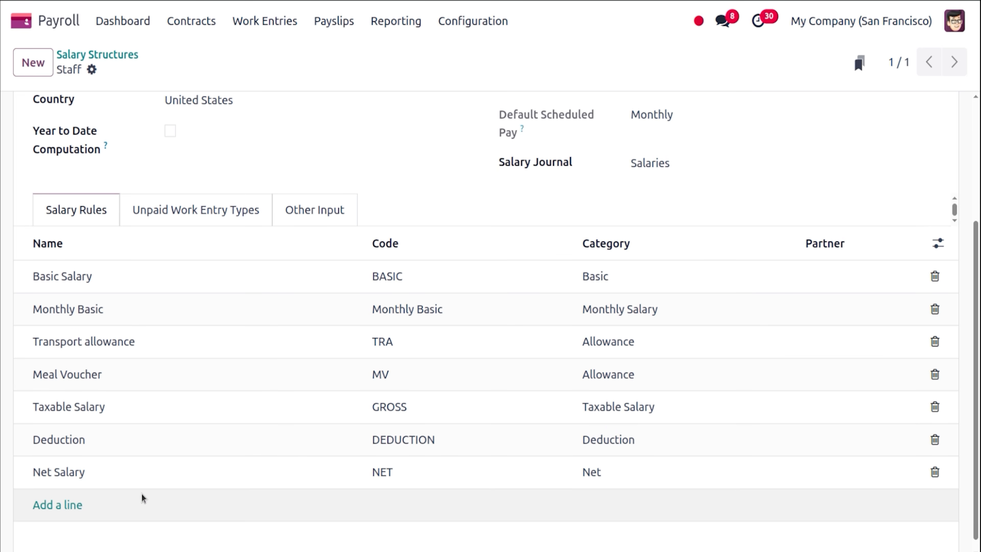
pyautogui.moveTo(978, 253); pyautogui.dragTo(979, 291)
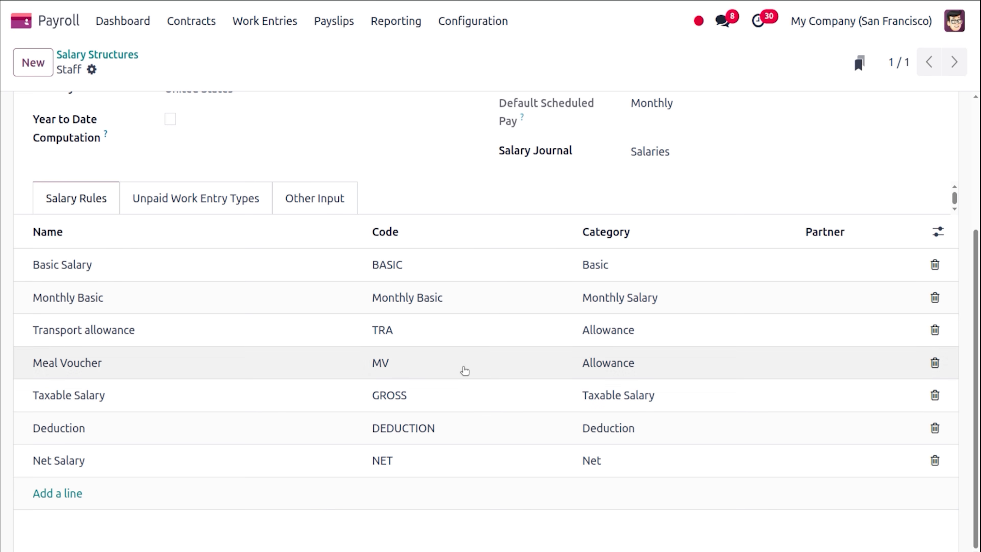
pyautogui.click(279, 404)
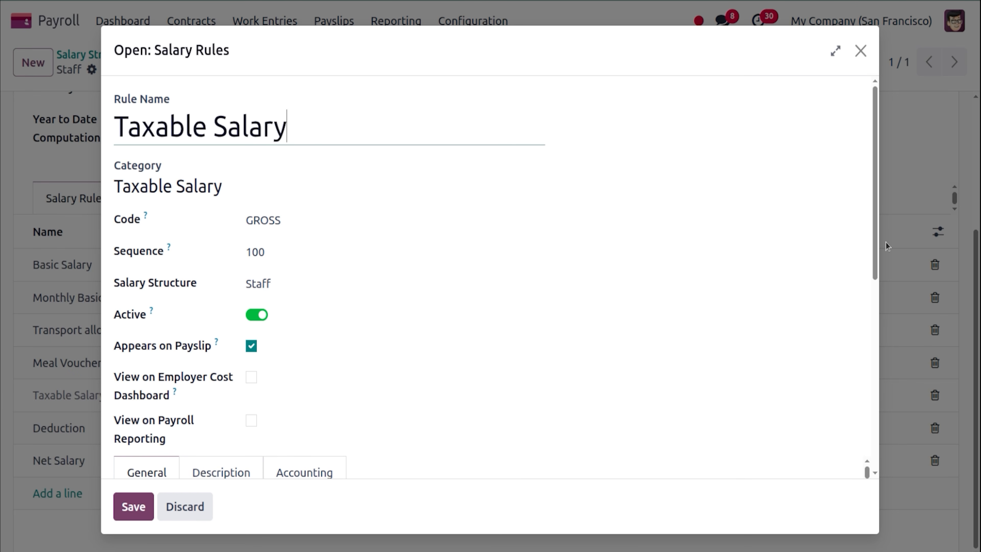
pyautogui.moveTo(877, 245); pyautogui.dragTo(872, 424)
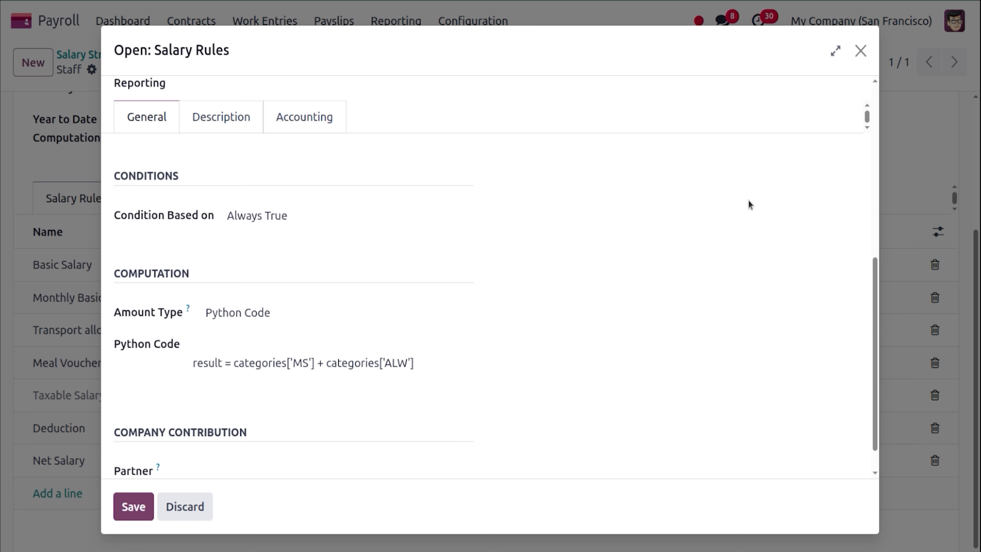
pyautogui.click(860, 50)
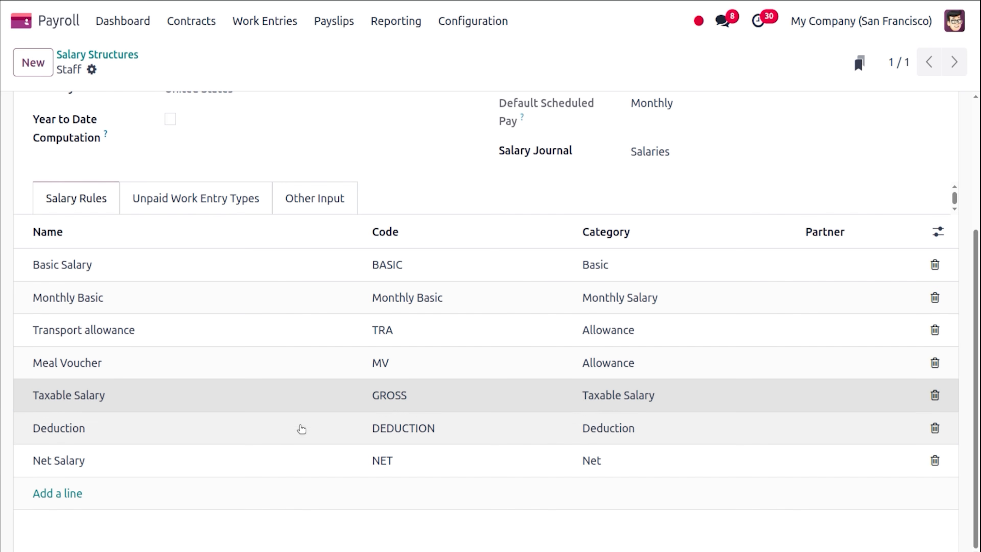
pyautogui.click(295, 441)
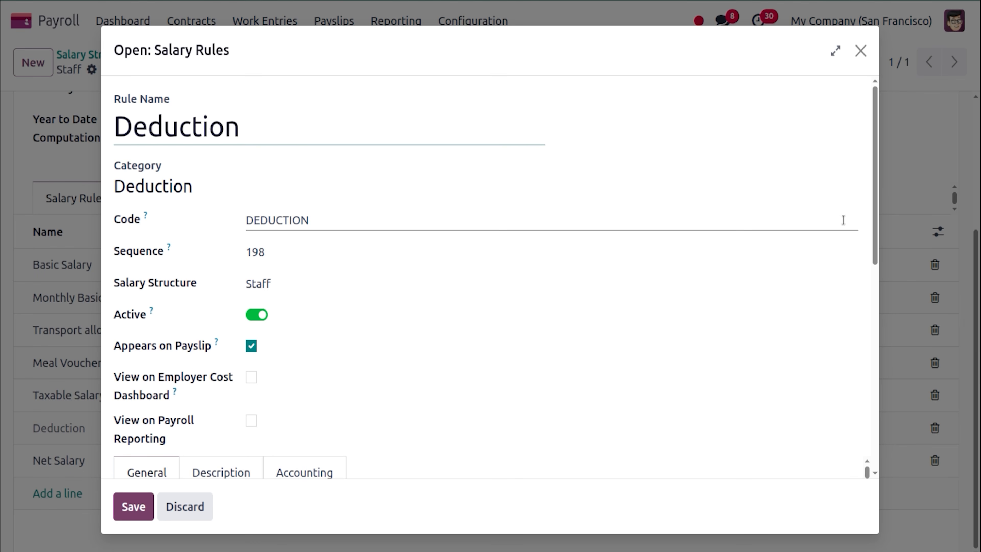
pyautogui.moveTo(876, 210); pyautogui.dragTo(877, 412)
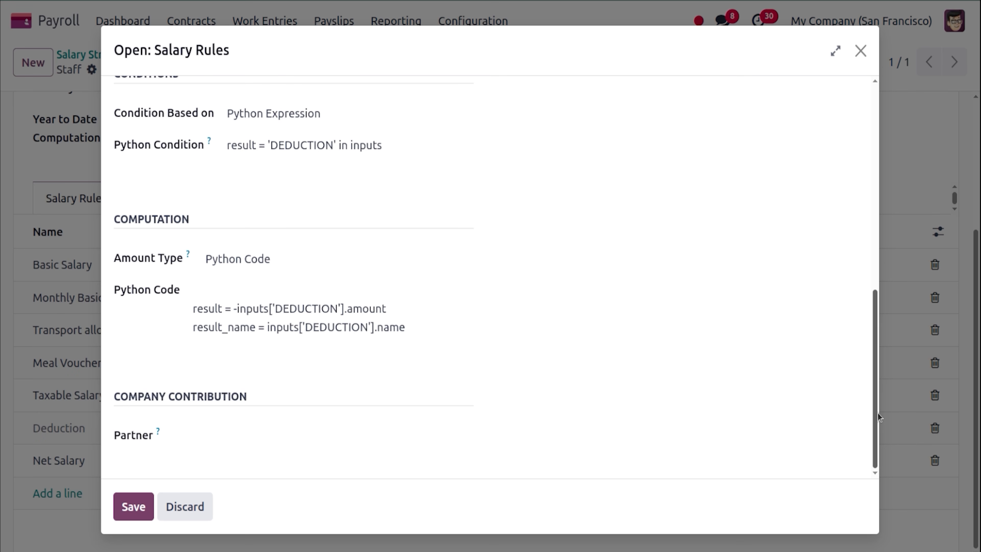
pyautogui.click(859, 50)
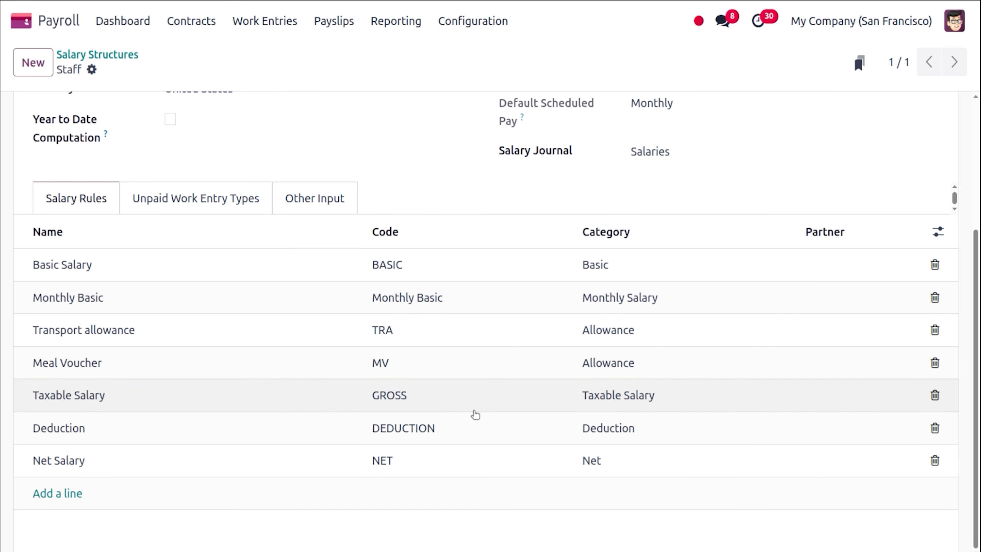
pyautogui.click(380, 460)
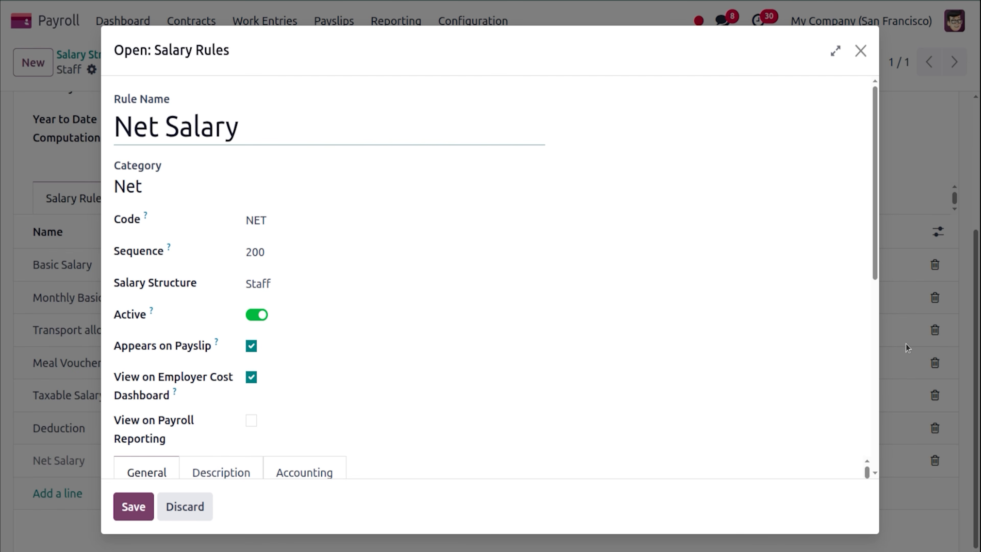
pyautogui.moveTo(875, 270); pyautogui.dragTo(871, 484)
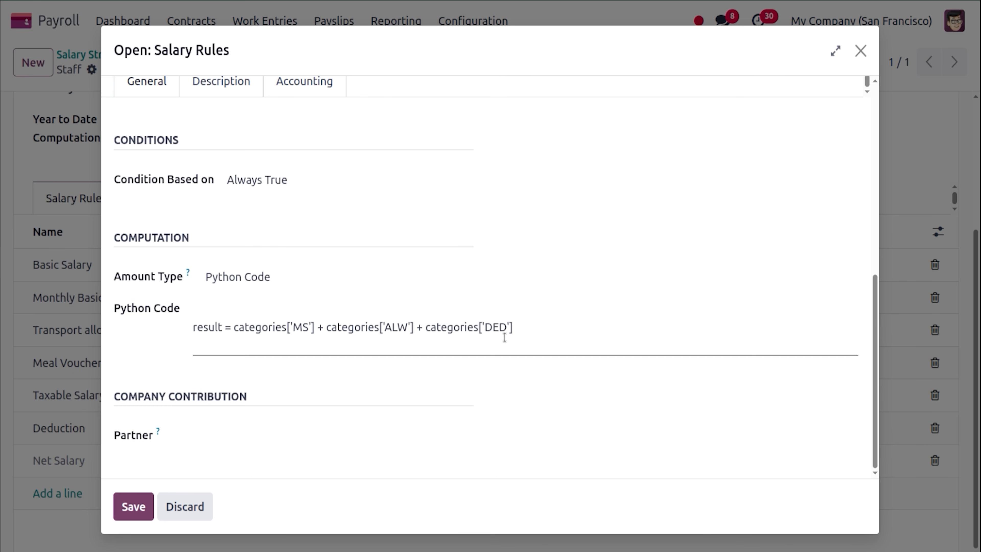
pyautogui.click(859, 59)
pyautogui.moveTo(976, 257); pyautogui.dragTo(973, 73)
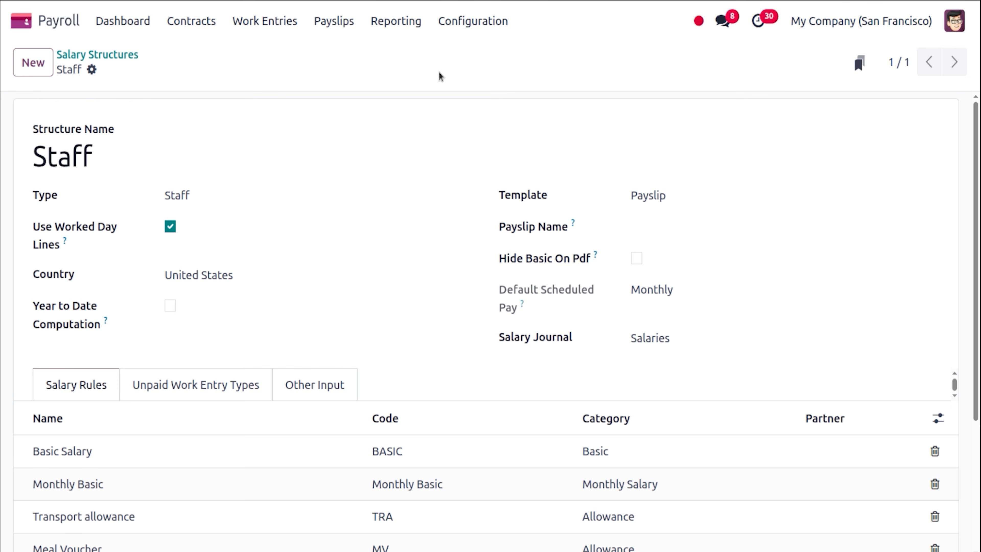
# Filter work entries to Staff without the Conflicting filter, then list the payslips To Pay.
pyautogui.click(288, 23)
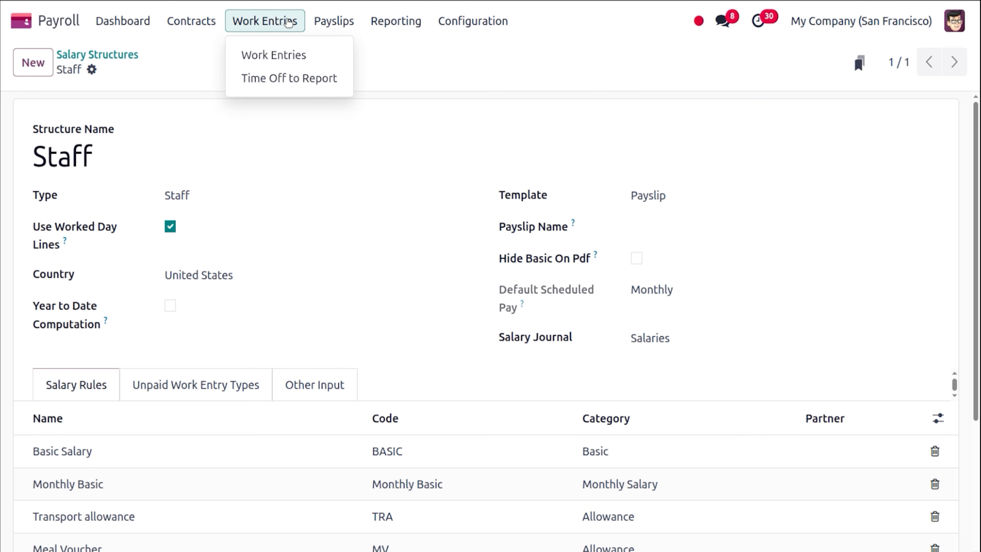
pyautogui.click(293, 50)
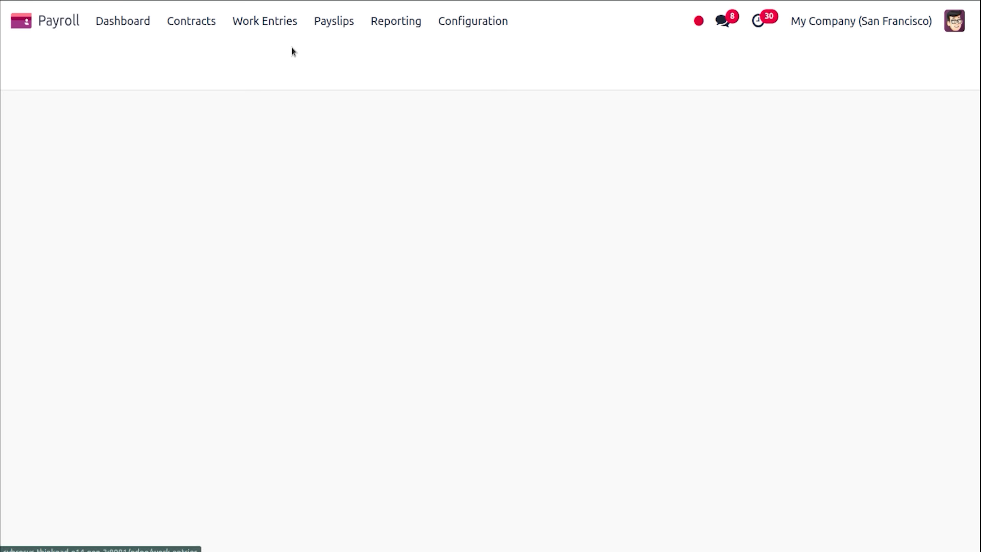
pyautogui.click(447, 60)
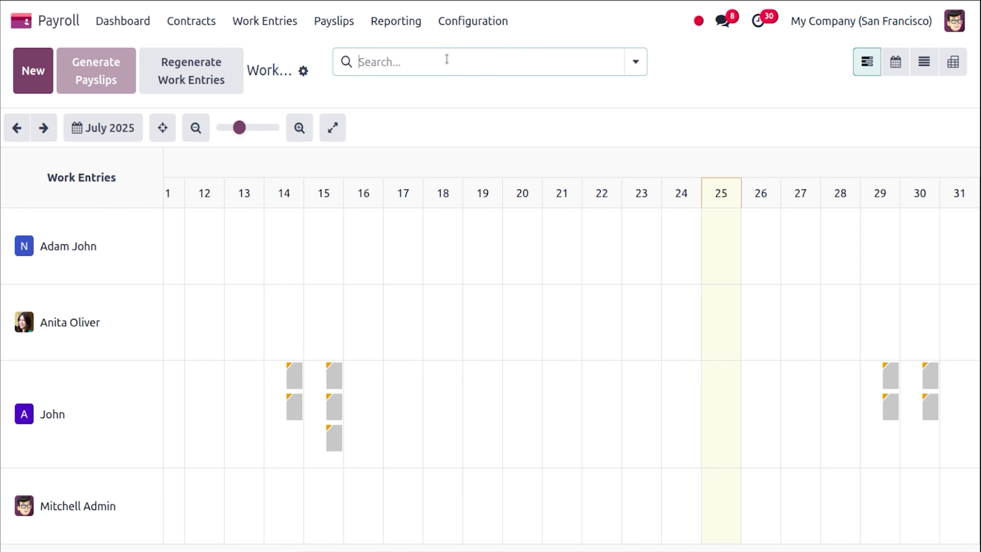
pyautogui.click(447, 59)
pyautogui.write('ST')
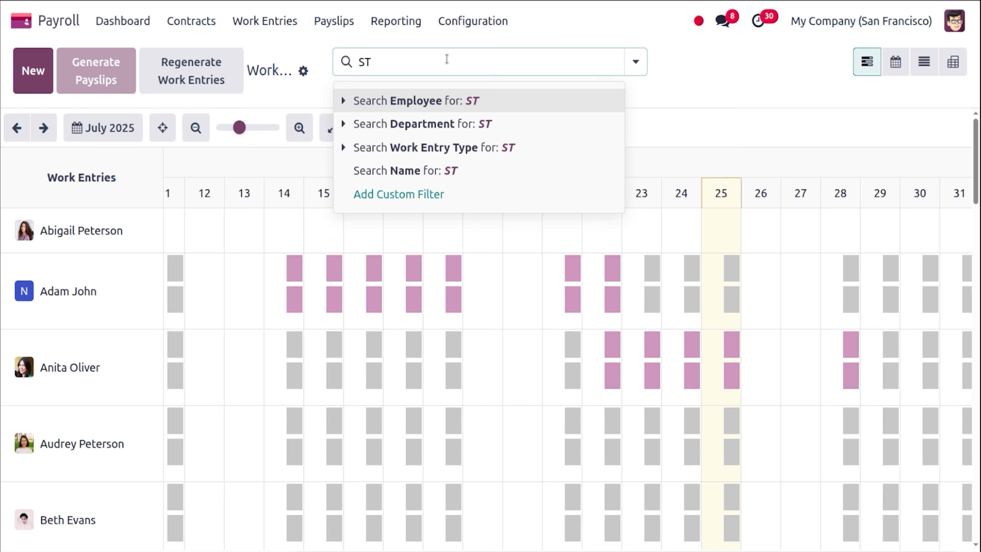
pyautogui.press('BackSpace')
pyautogui.write('taff')
pyautogui.press('Return')
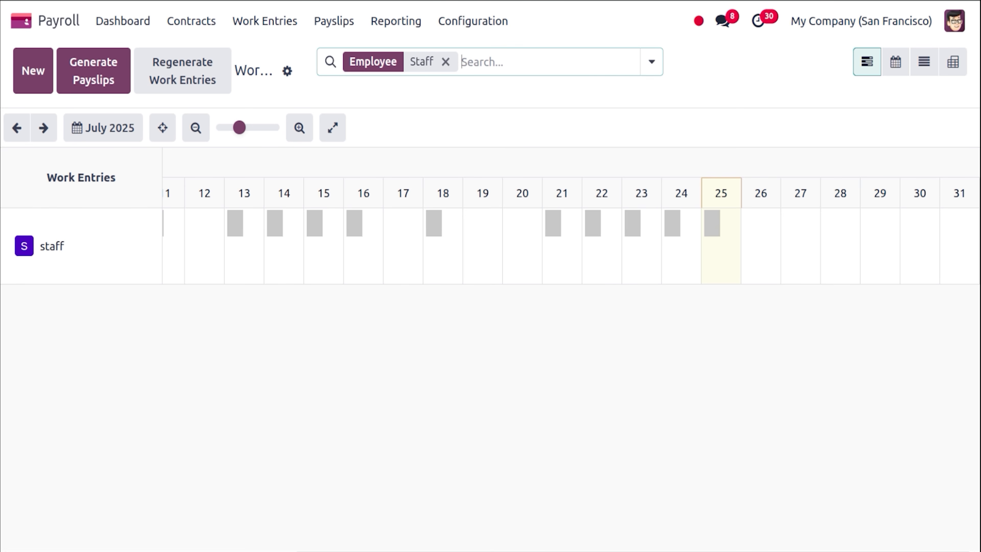
pyautogui.click(313, 19)
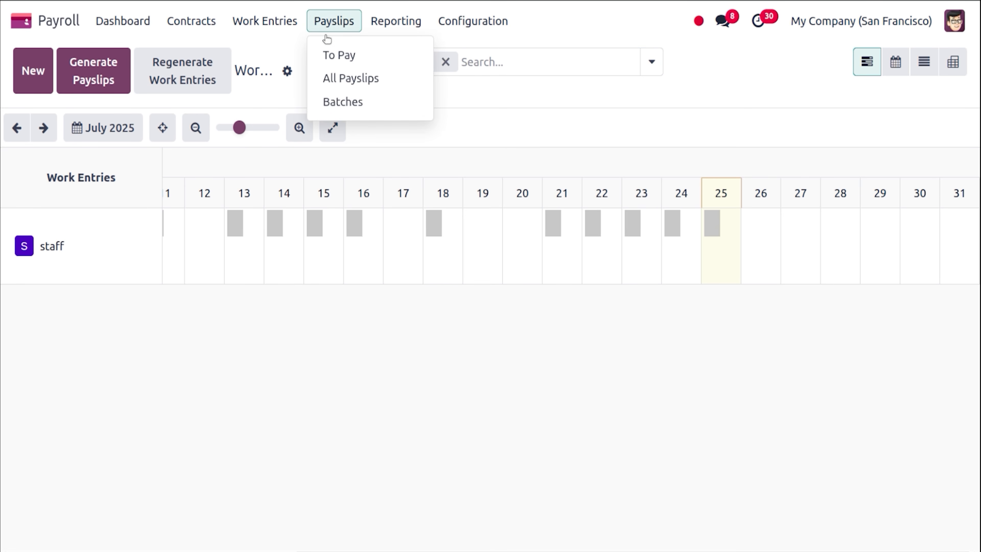
pyautogui.click(343, 58)
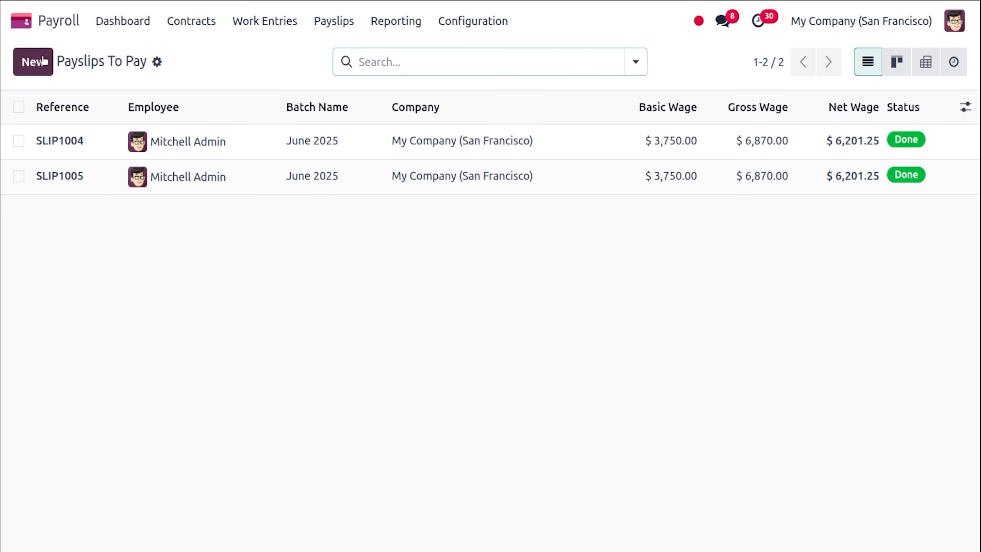
# Create a payslip for staff on the Staff structure, showing 76:00 attendance and 02:00 overtime hours.
pyautogui.click(27, 64)
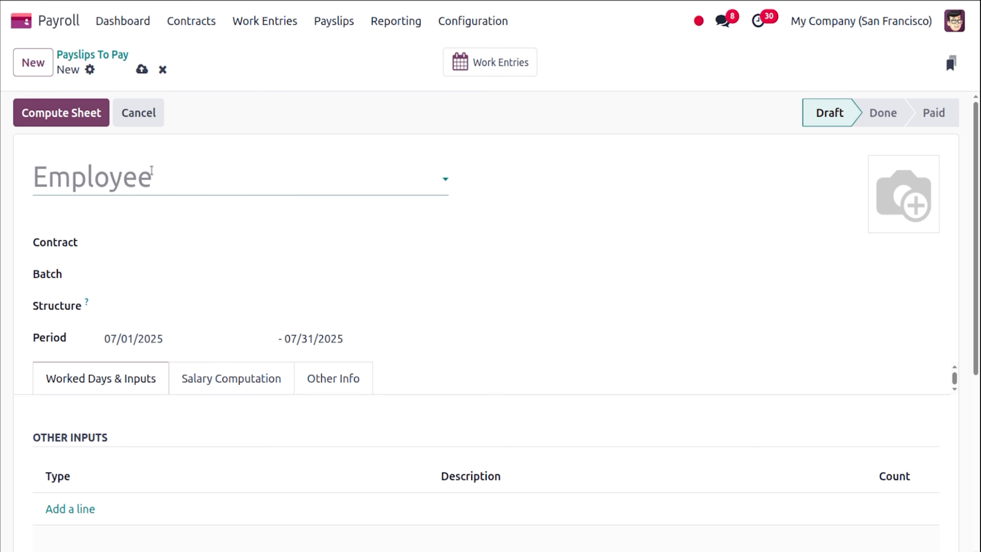
pyautogui.click(152, 170)
pyautogui.write('staff')
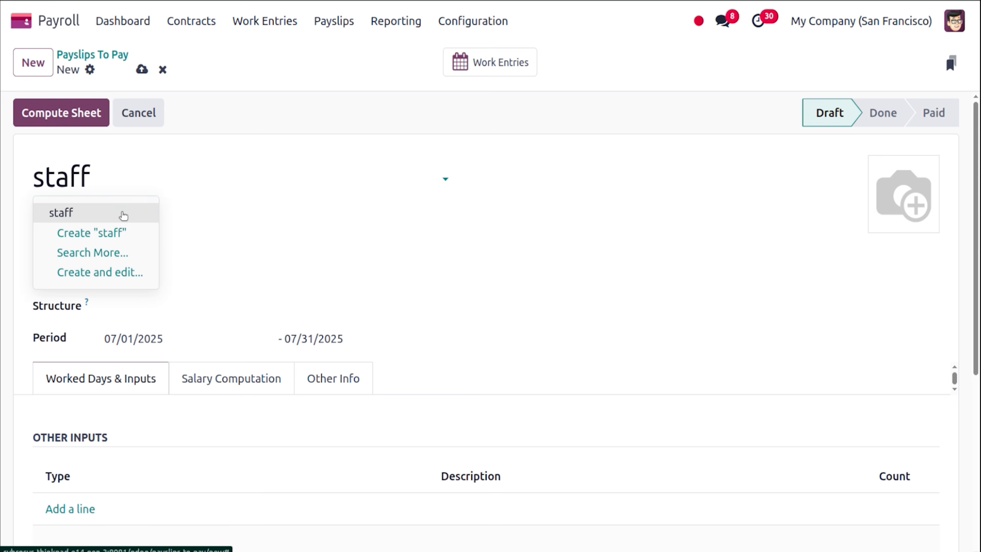
pyautogui.click(123, 213)
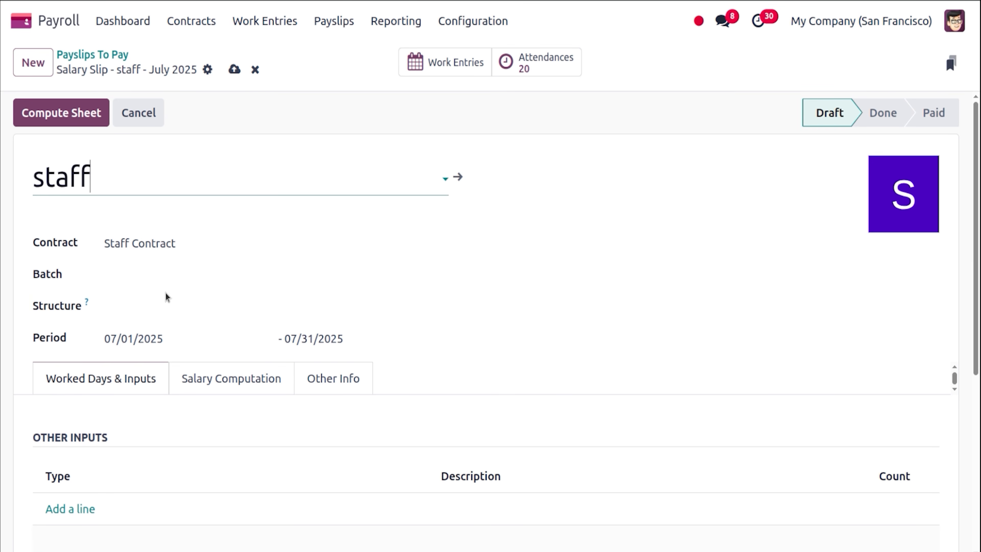
pyautogui.click(167, 305)
pyautogui.write('st')
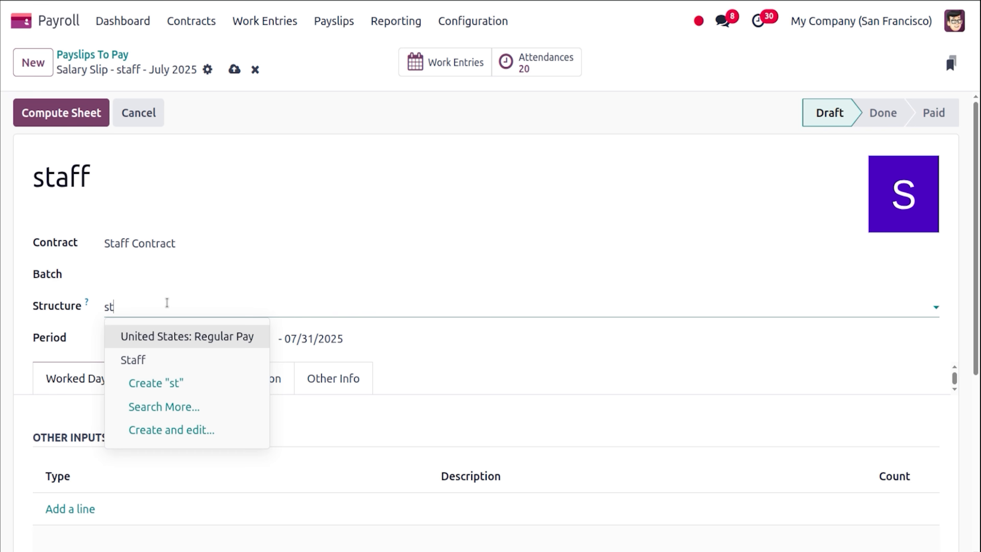
pyautogui.click(164, 363)
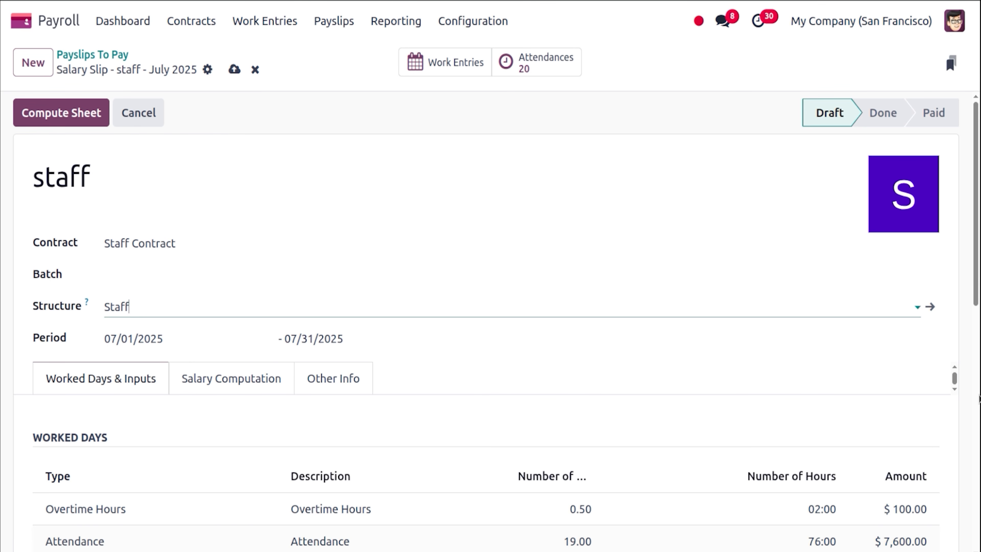
pyautogui.scroll(-8, 977, 402)
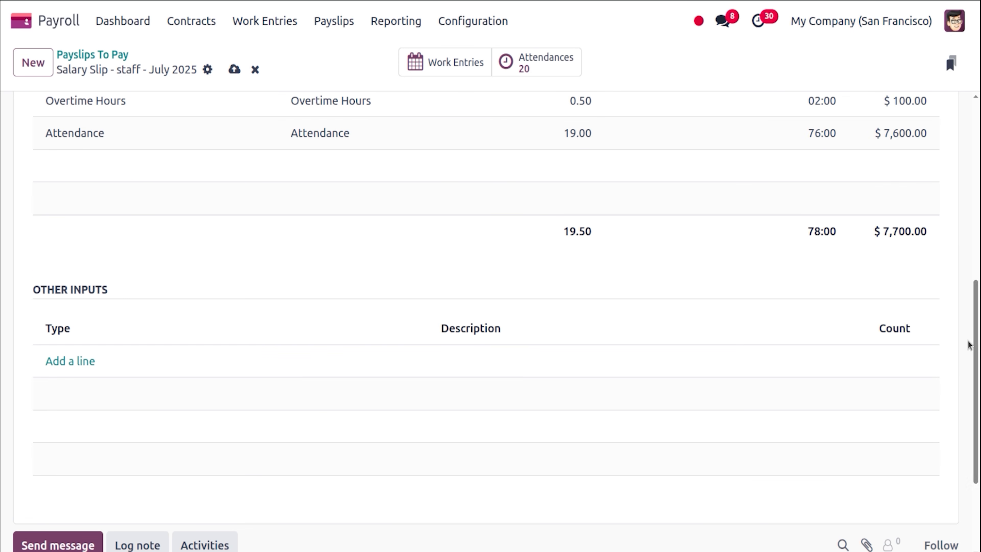
pyautogui.moveTo(978, 352); pyautogui.dragTo(978, 250)
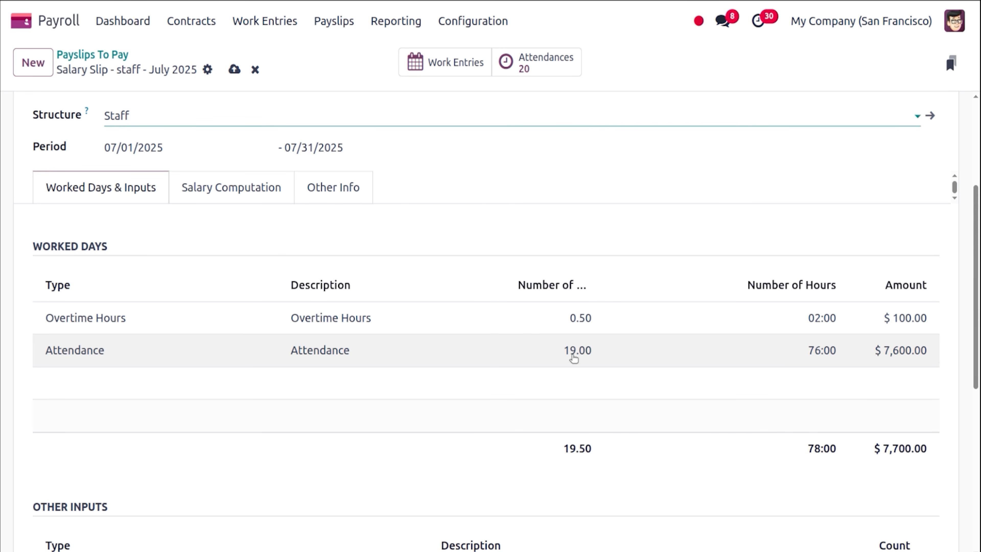
pyautogui.scroll(-5, 362, 256)
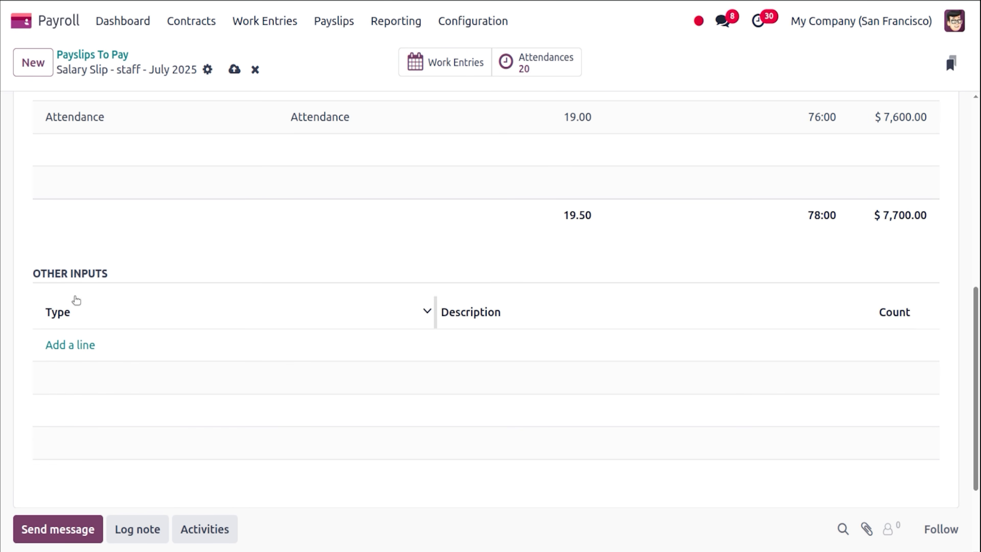
pyautogui.click(70, 345)
pyautogui.write('de')
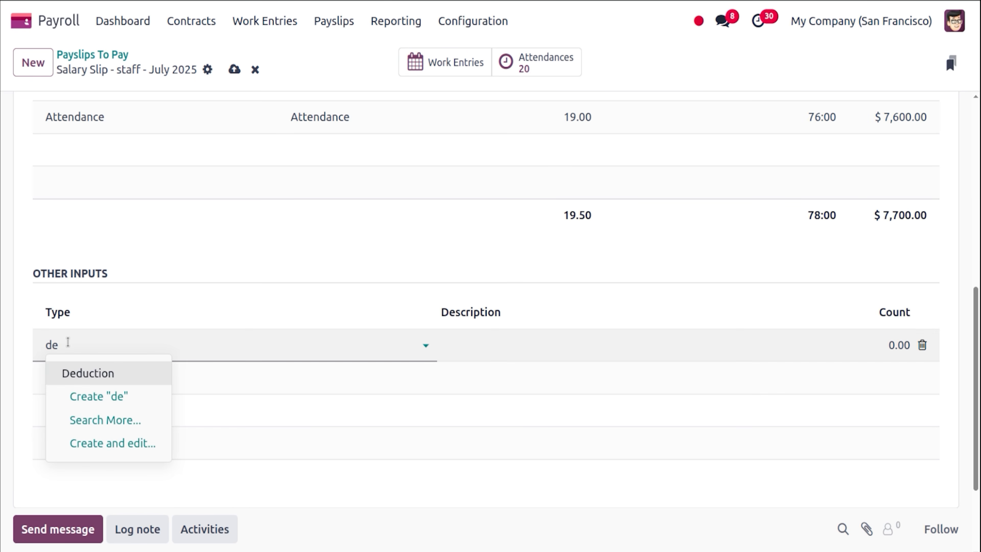
pyautogui.click(95, 372)
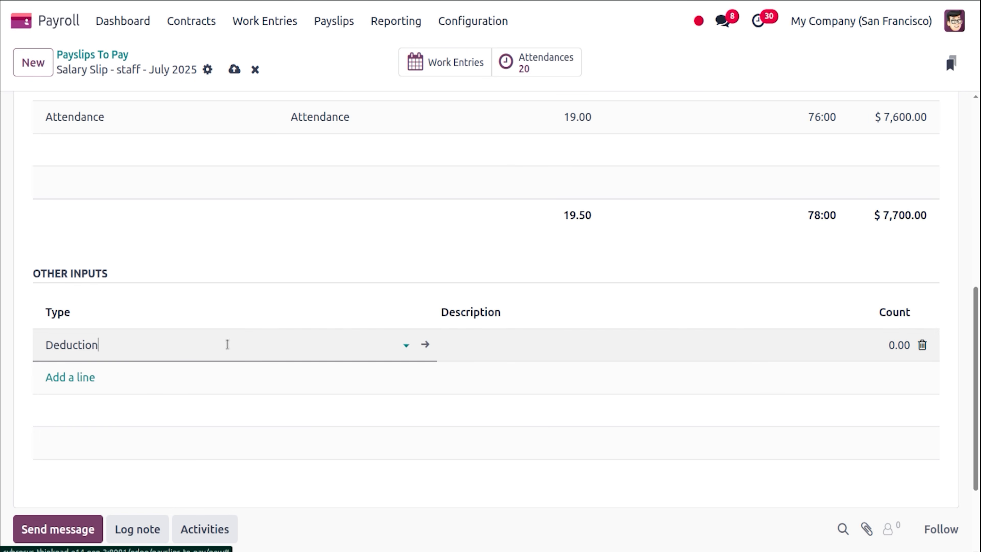
pyautogui.click(906, 342)
pyautogui.write('10')
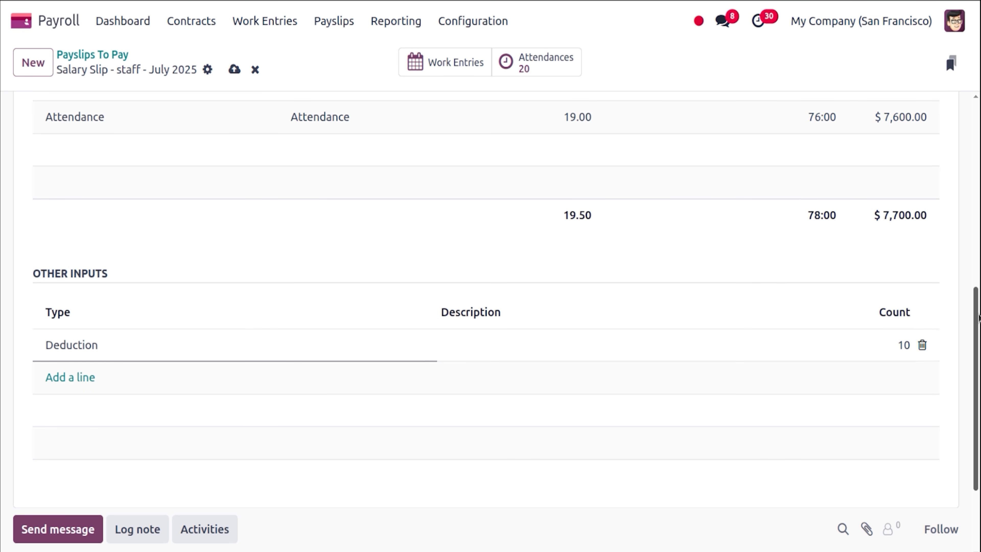
pyautogui.click(922, 345)
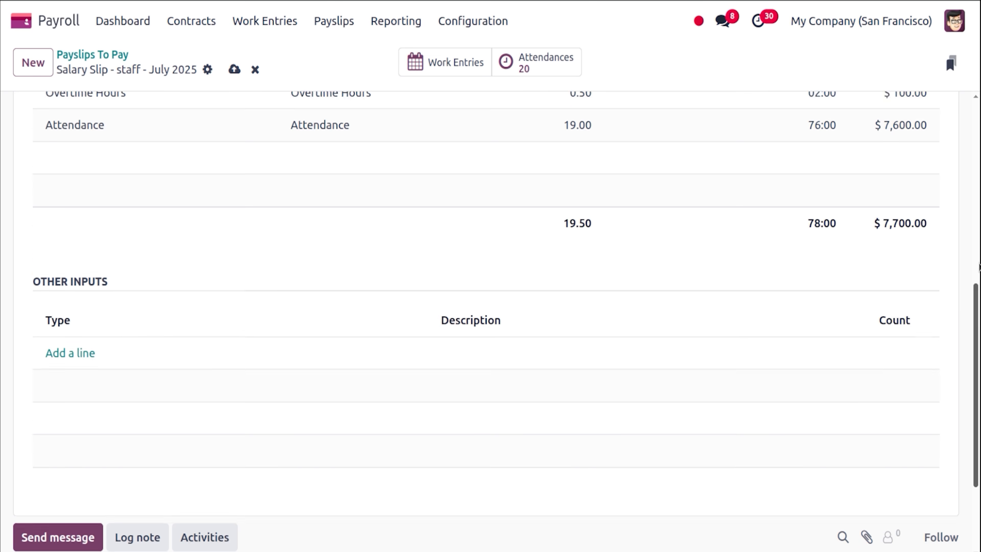
pyautogui.scroll(10, 979, 267)
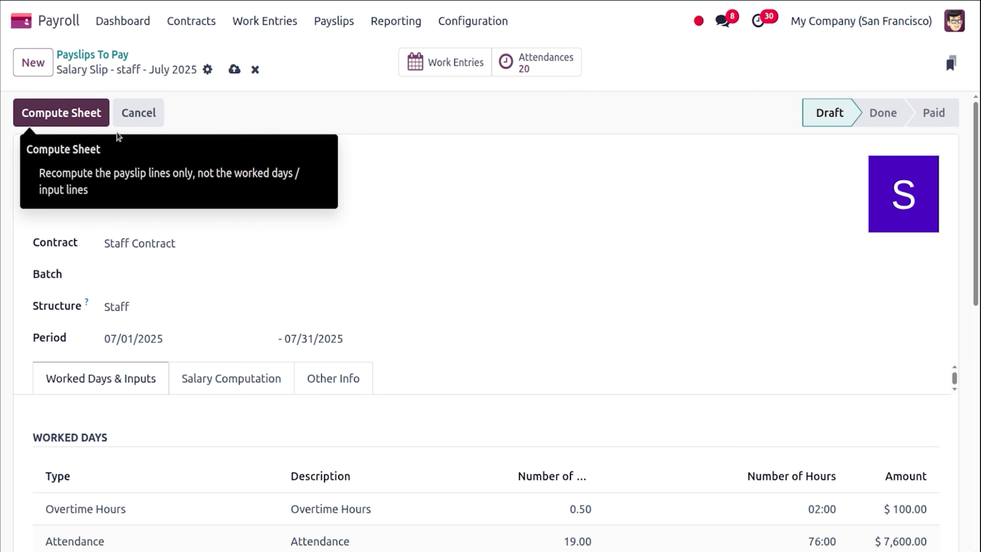
# Compute payslip SLIP/042, view salary lines to Net Salary $8,070.00, and open a calculator.
pyautogui.click(85, 123)
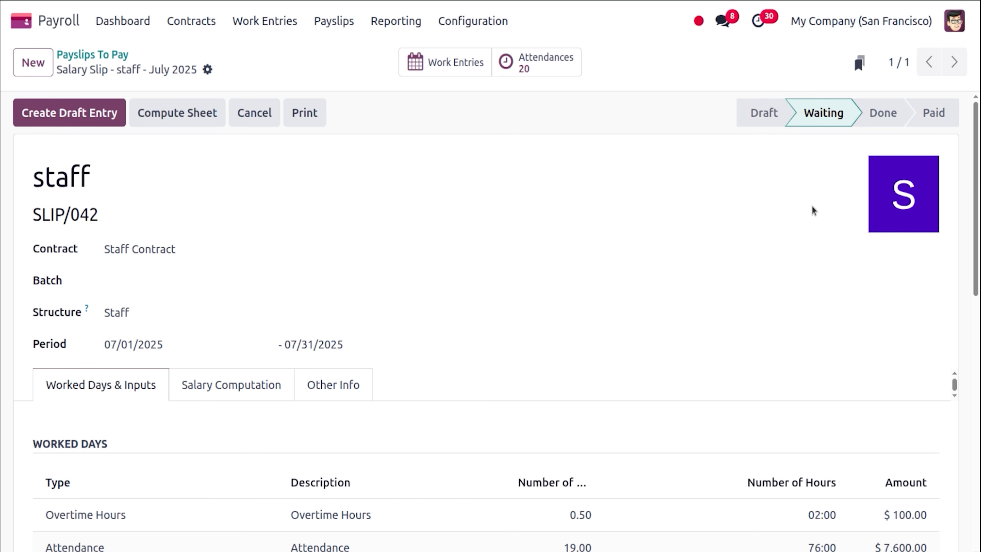
pyautogui.click(230, 384)
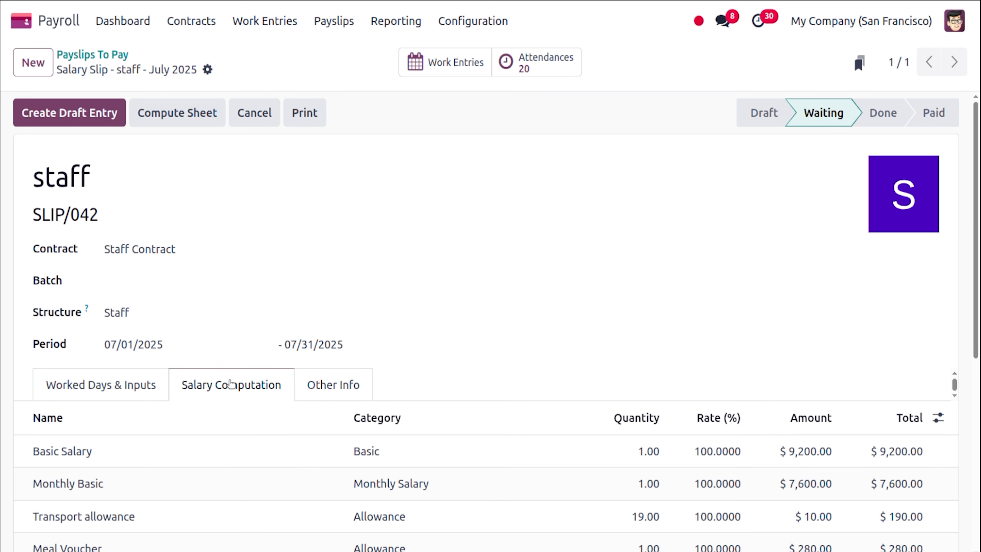
pyautogui.scroll(-2, 979, 272)
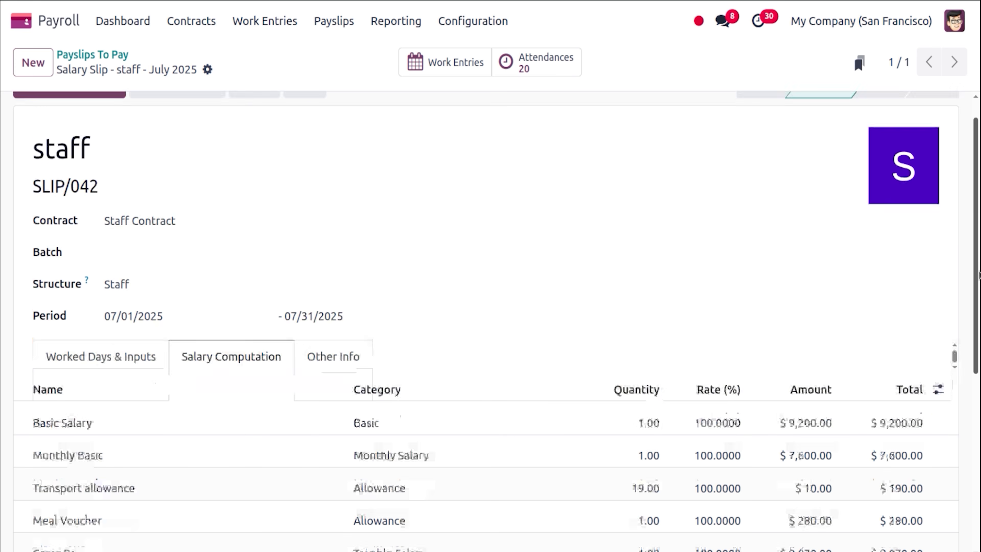
pyautogui.moveTo(979, 272); pyautogui.dragTo(979, 361)
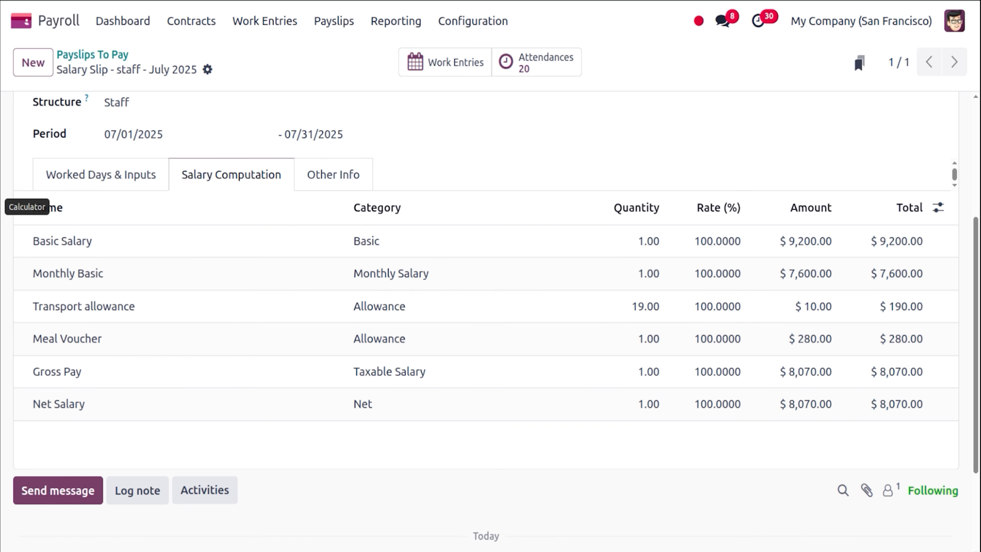
pyautogui.click(13, 188)
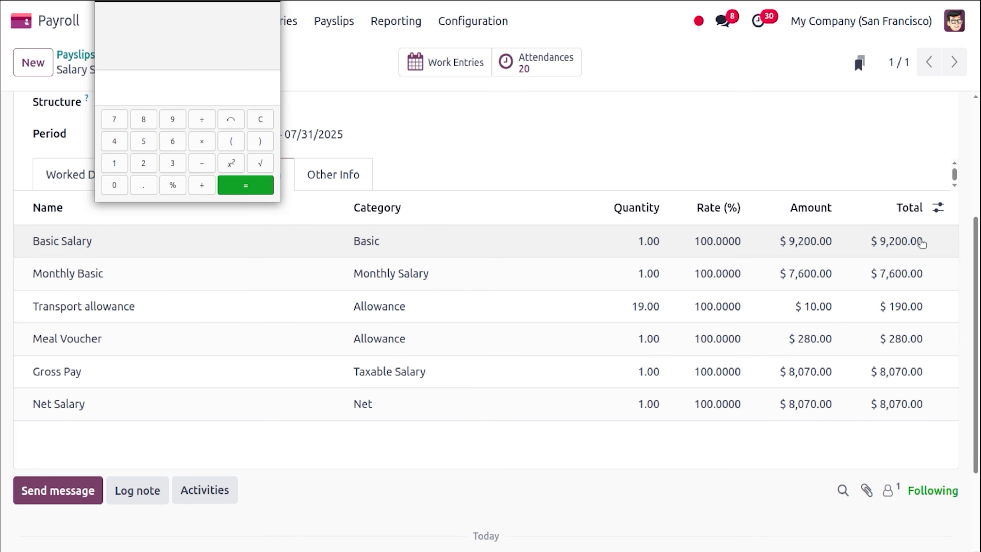
# In Calculator, compute 9×100, then edit it to 92×100 to confirm the 9,200 Basic Salary.
pyautogui.moveTo(977, 272); pyautogui.dragTo(978, 237)
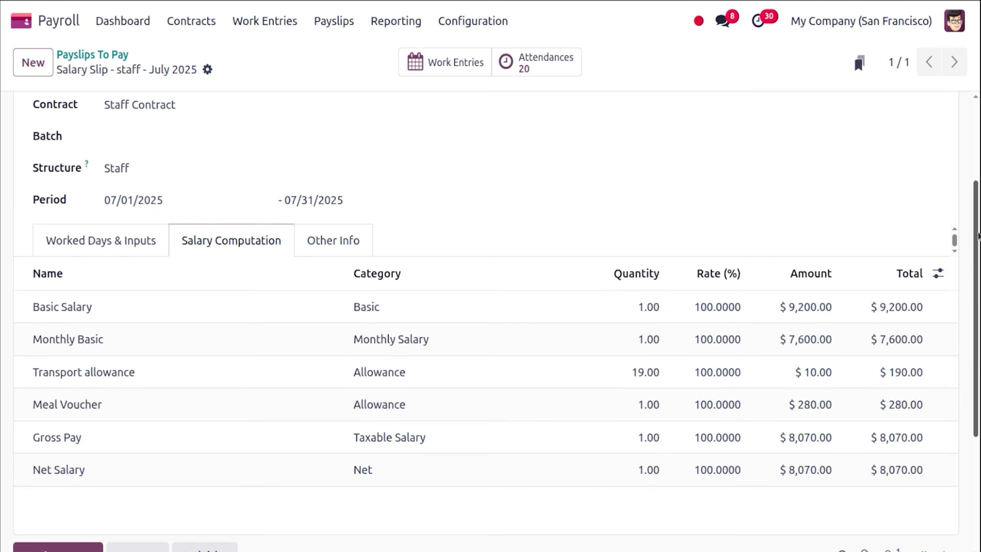
pyautogui.click(8, 209)
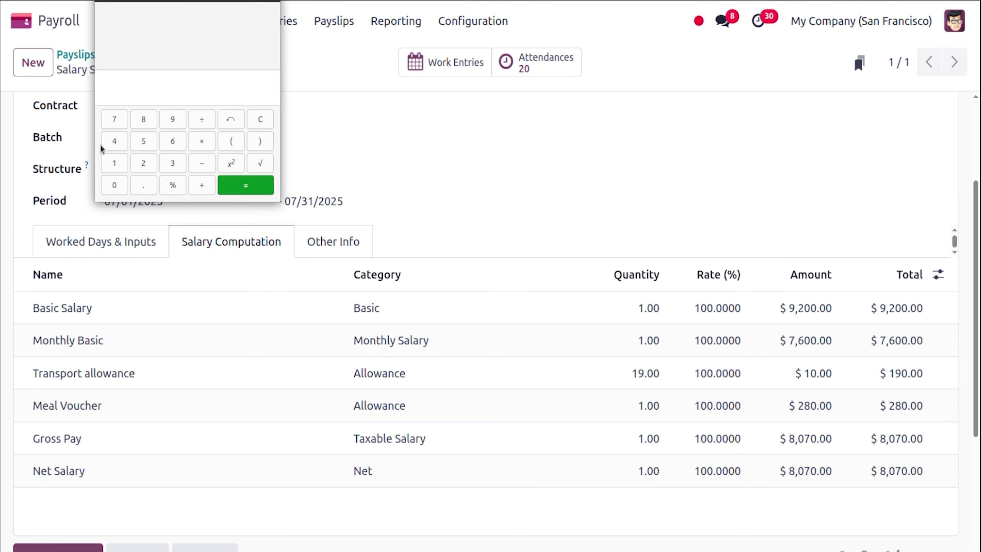
pyautogui.click(173, 120)
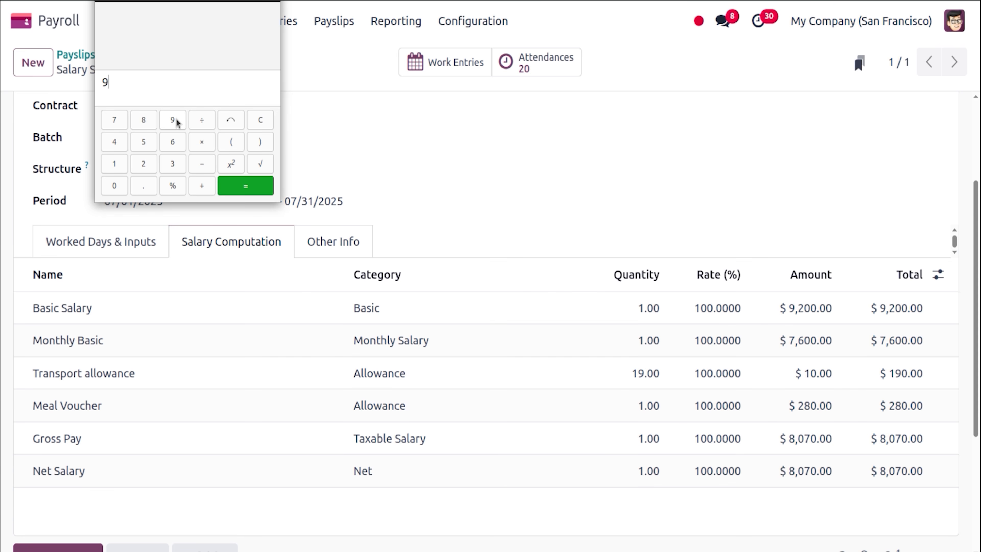
pyautogui.write('*')
pyautogui.write('100')
pyautogui.press('Return')
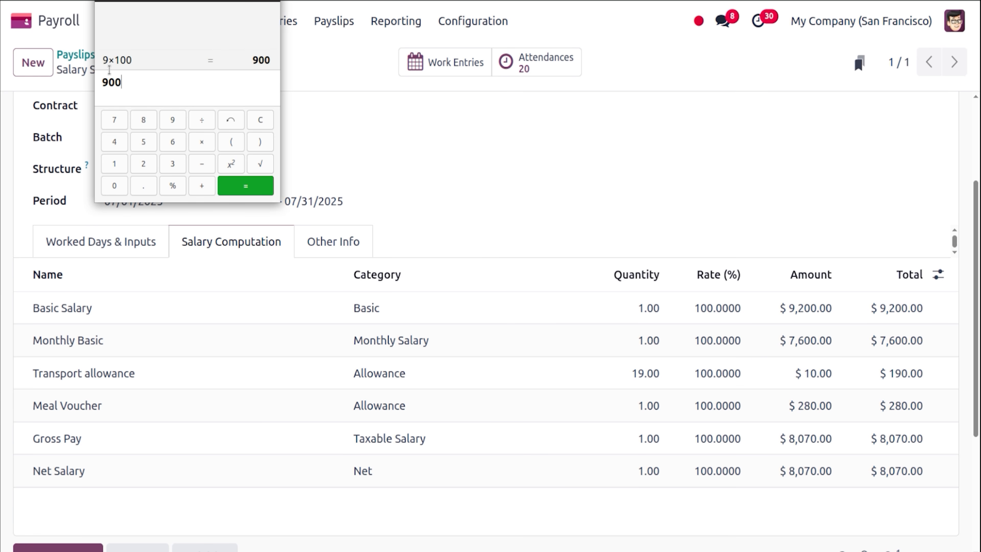
pyautogui.click(109, 61)
pyautogui.click(108, 80)
pyautogui.write('2')
pyautogui.click(255, 188)
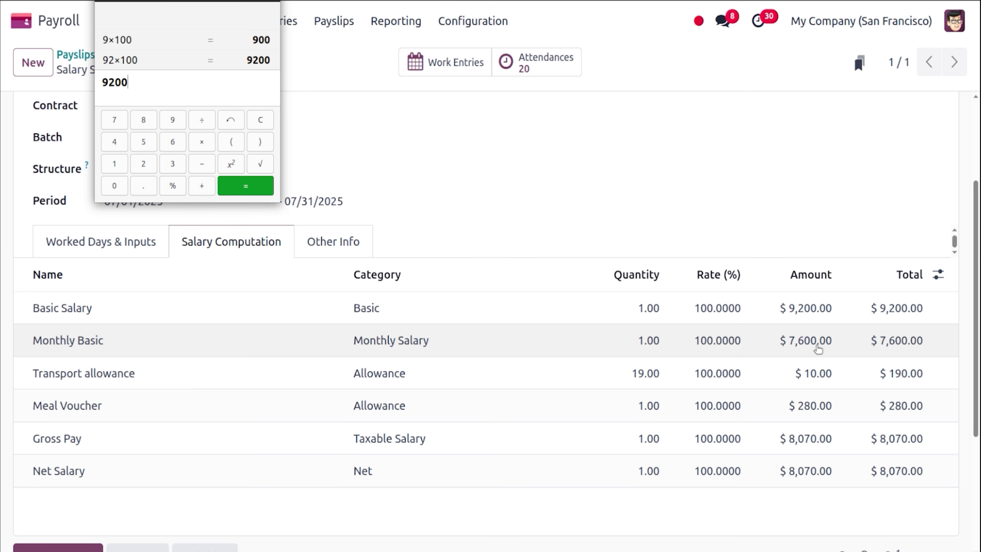
# Compare worked days with the salary lines and confirm Monthly Basic as 76×100 = 7,600.
pyautogui.click(135, 243)
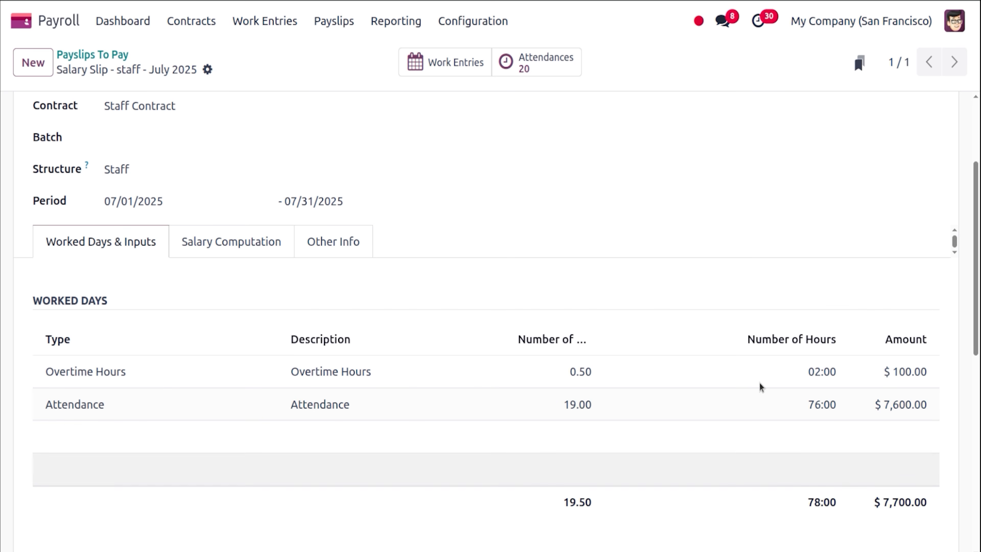
pyautogui.click(236, 242)
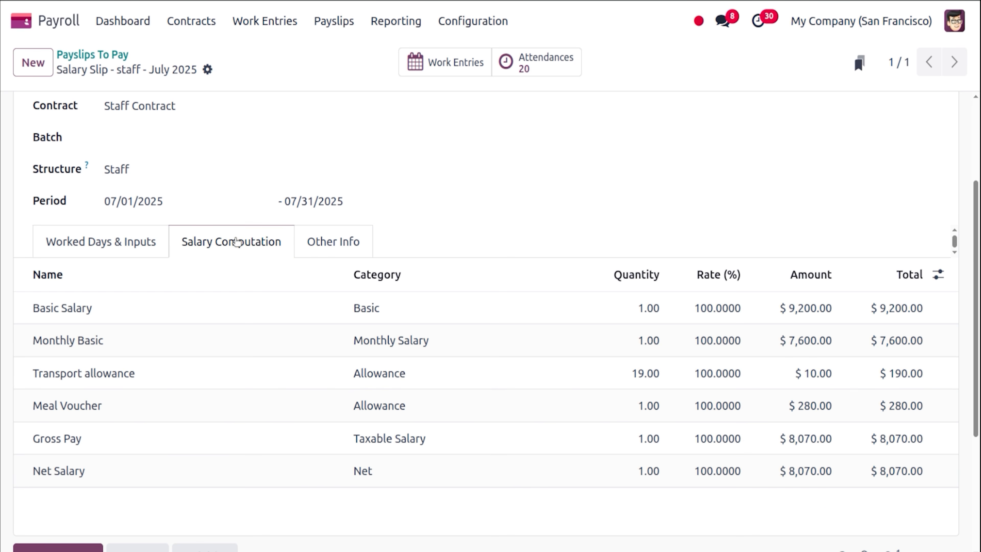
pyautogui.click(129, 240)
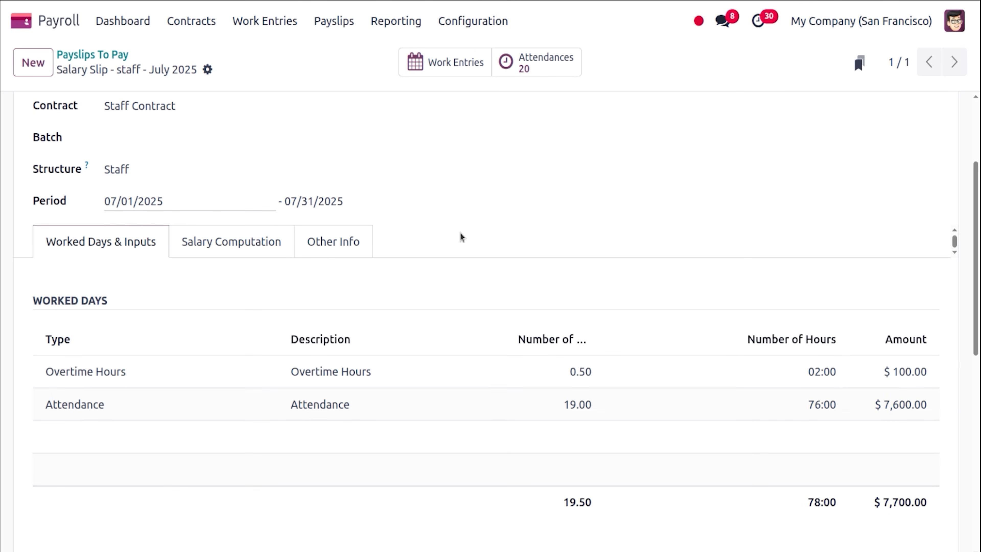
pyautogui.click(278, 241)
pyautogui.click(1, 207)
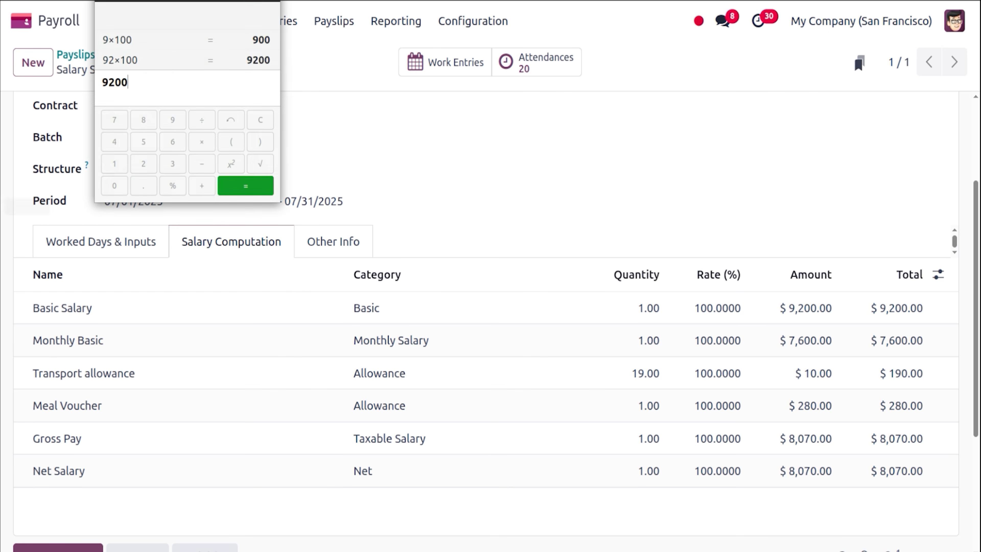
pyautogui.write('76')
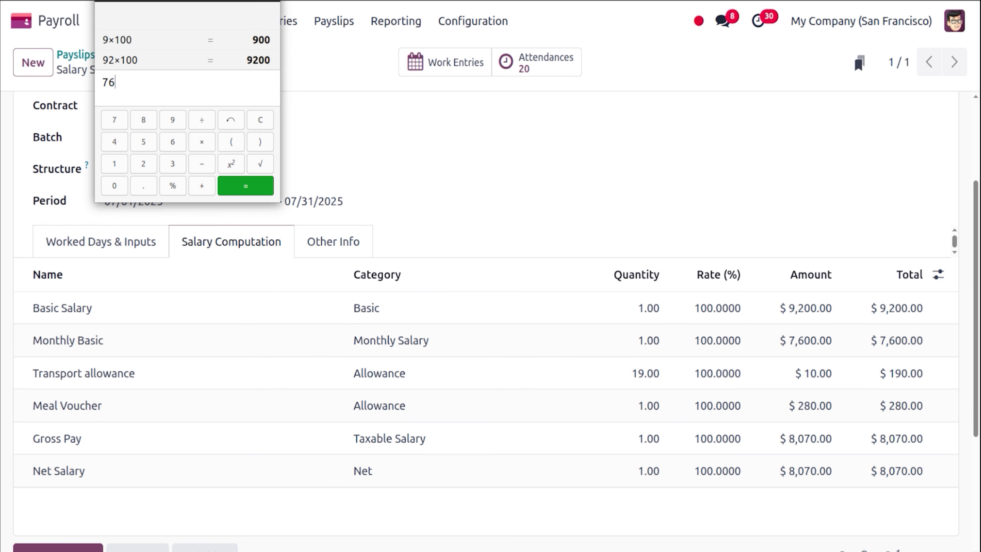
pyautogui.write('*100')
pyautogui.press('Return')
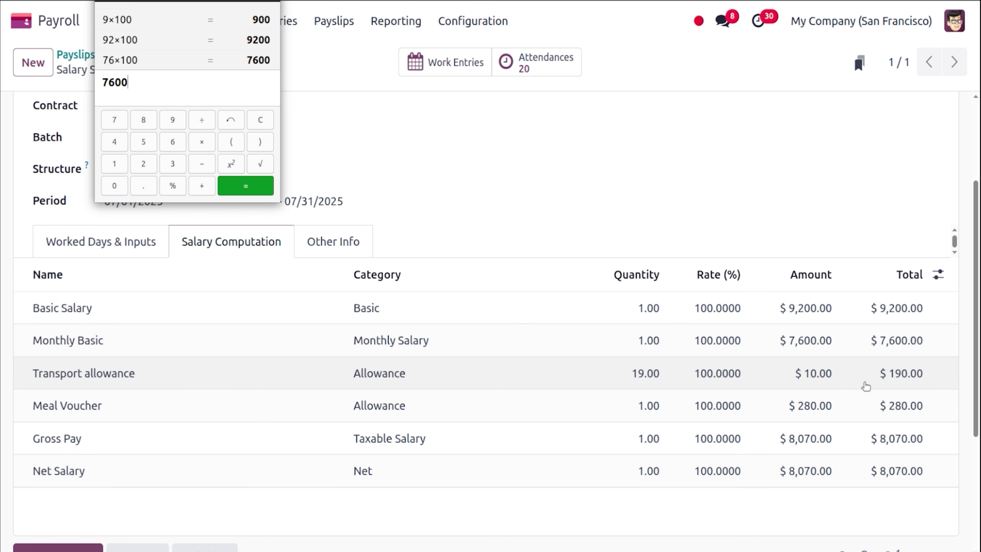
pyautogui.click(89, 241)
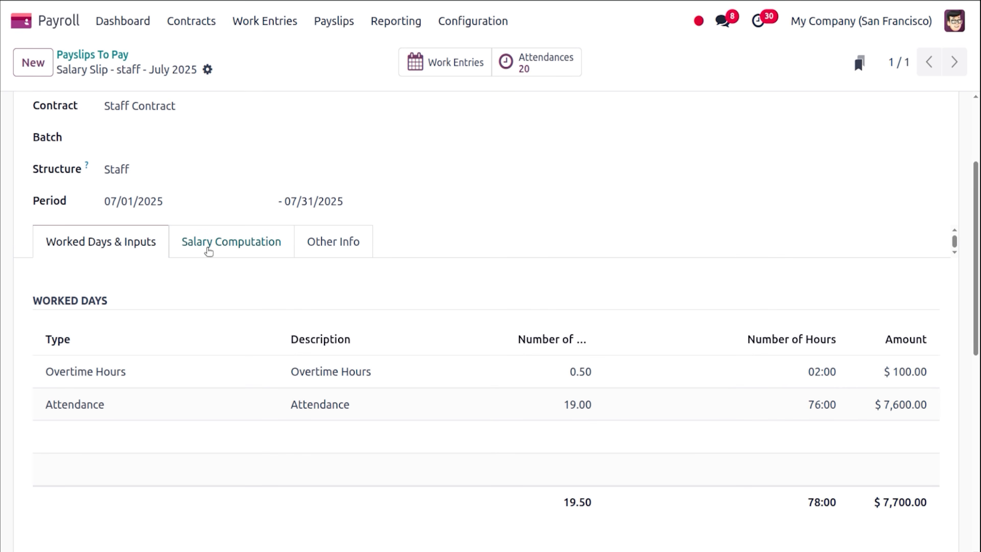
# From the Salary Computation lines, confirm the transport allowance as 19×10 = 190 in Calculator.
pyautogui.click(230, 243)
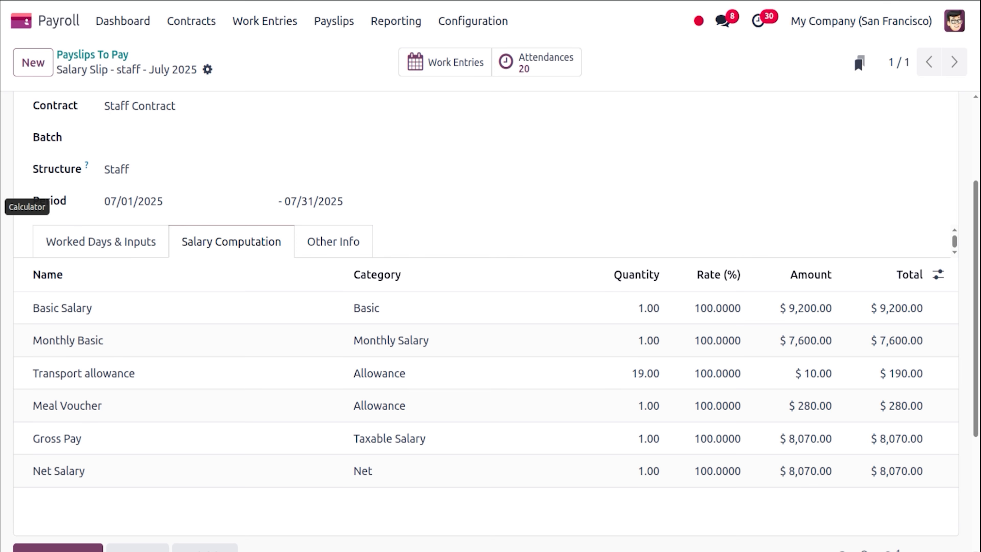
pyautogui.click(1, 206)
pyautogui.write('19')
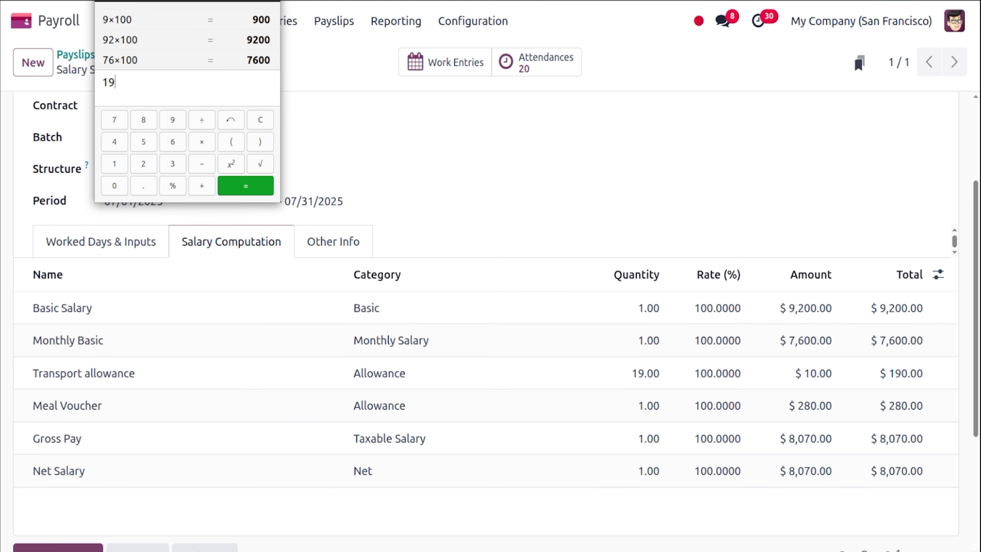
pyautogui.write('*10')
pyautogui.press('Return')
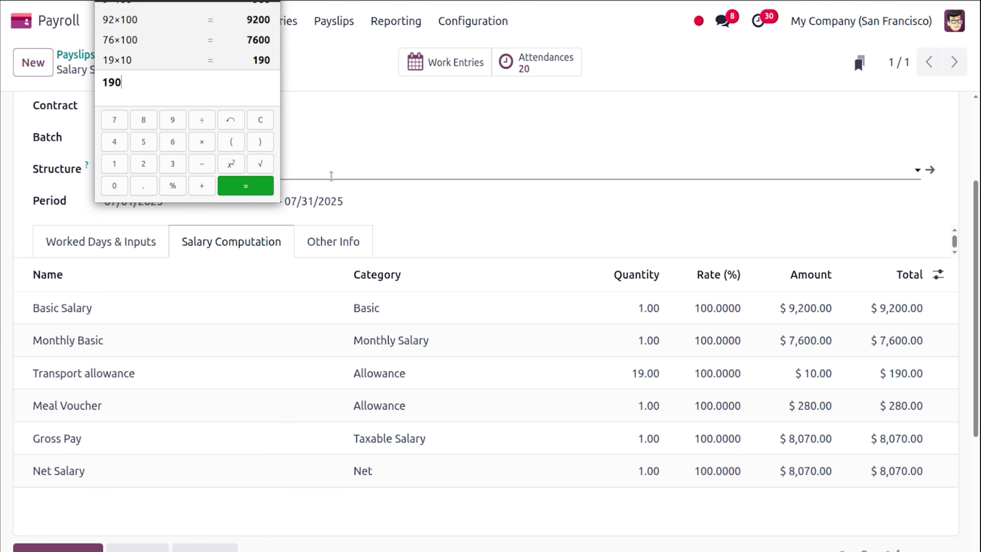
# Total 7600+190+280 = 8,070 to match Gross Pay and Net Salary, then scroll to the payslip top.
pyautogui.write('7600+190+280')
pyautogui.press('Return')
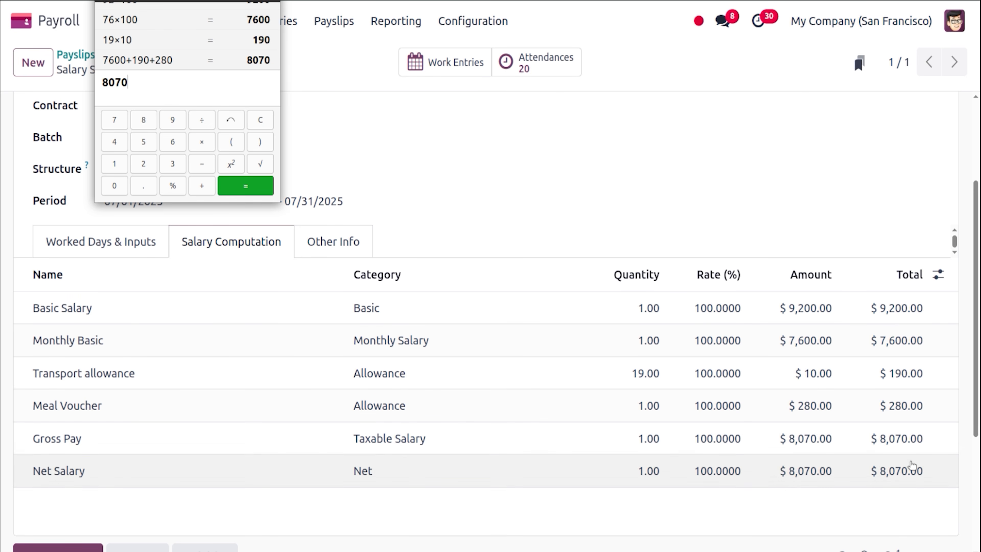
pyautogui.moveTo(979, 266); pyautogui.dragTo(979, 141)
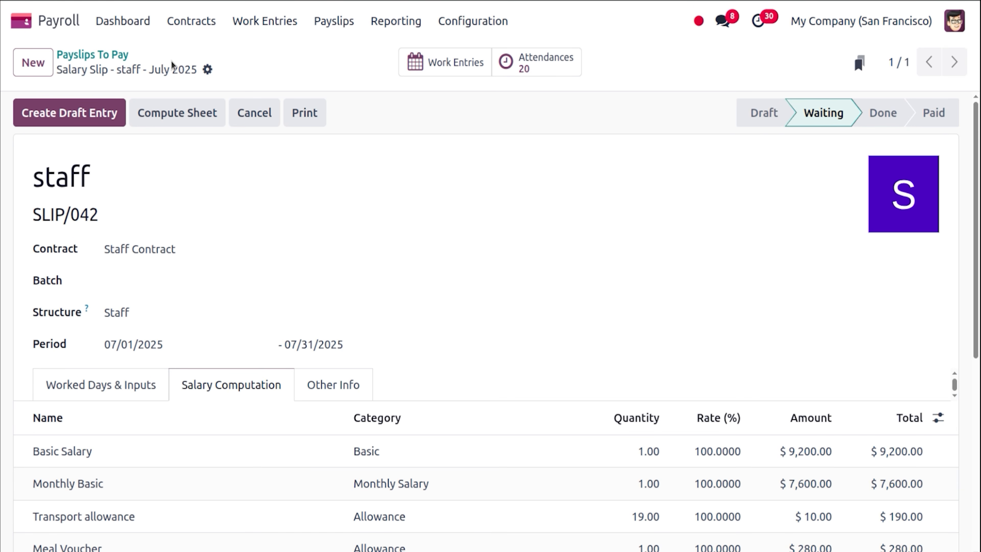
# Create and post journal entry SLR/2025/07/0004 for $8,070.00, then mark payslip SLIP/042 as Paid.
pyautogui.click(106, 120)
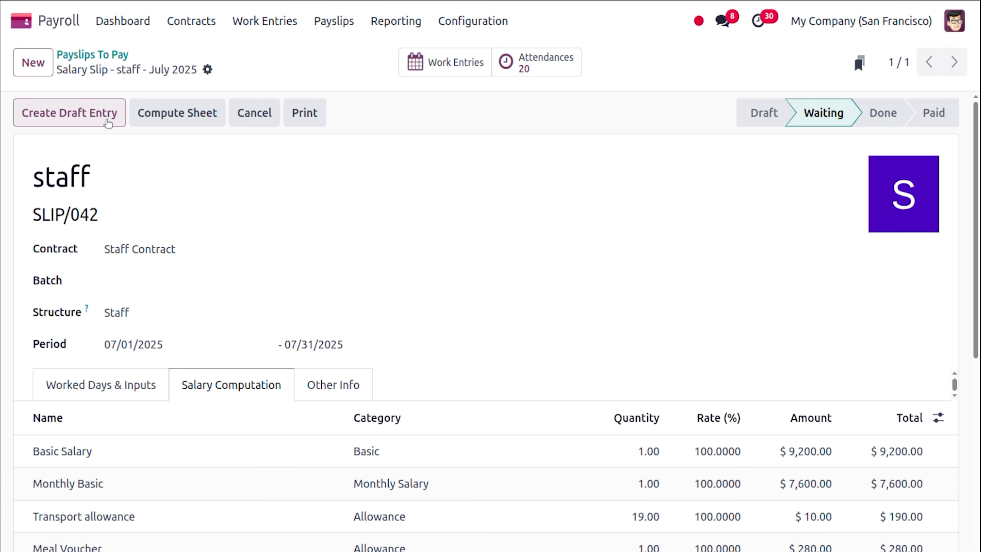
pyautogui.click(259, 334)
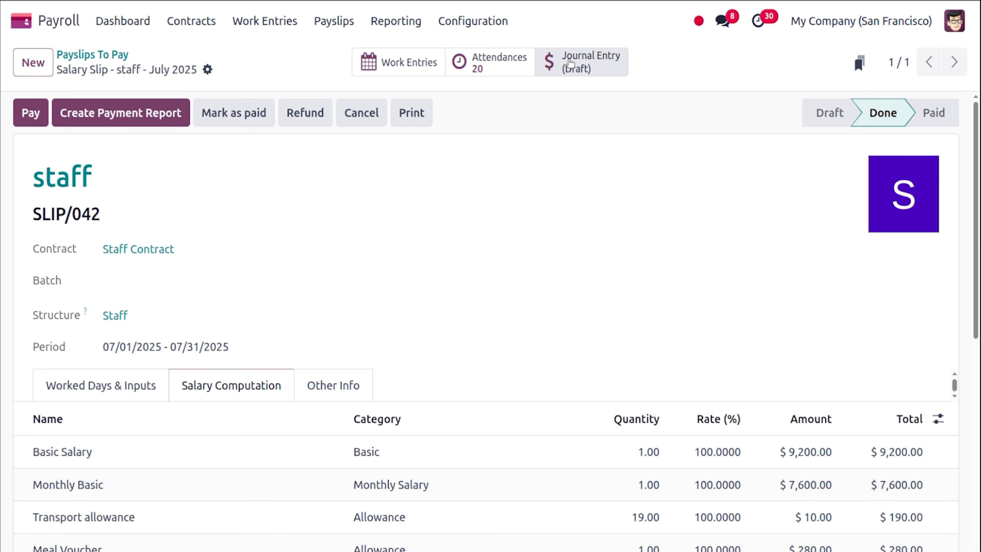
pyautogui.click(612, 59)
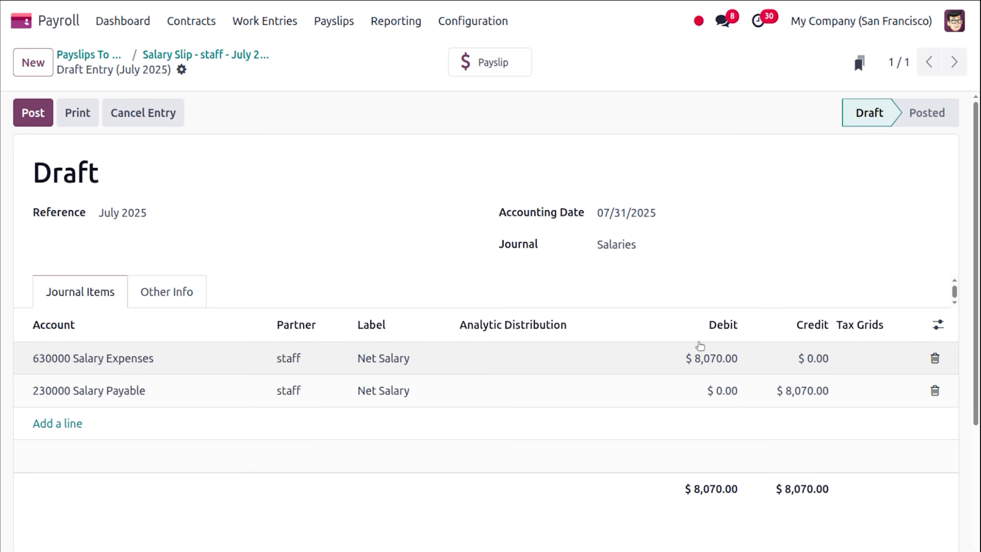
pyautogui.click(22, 118)
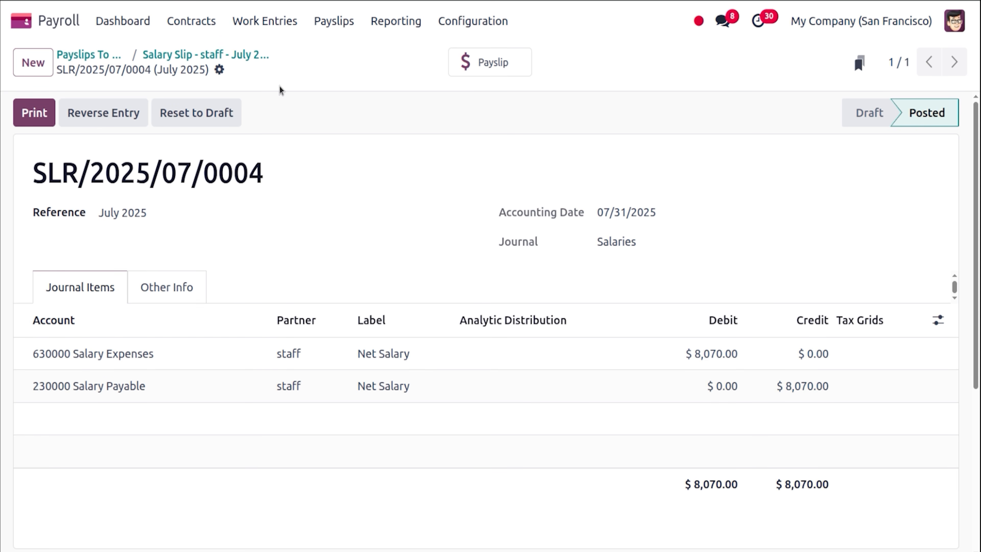
pyautogui.click(232, 54)
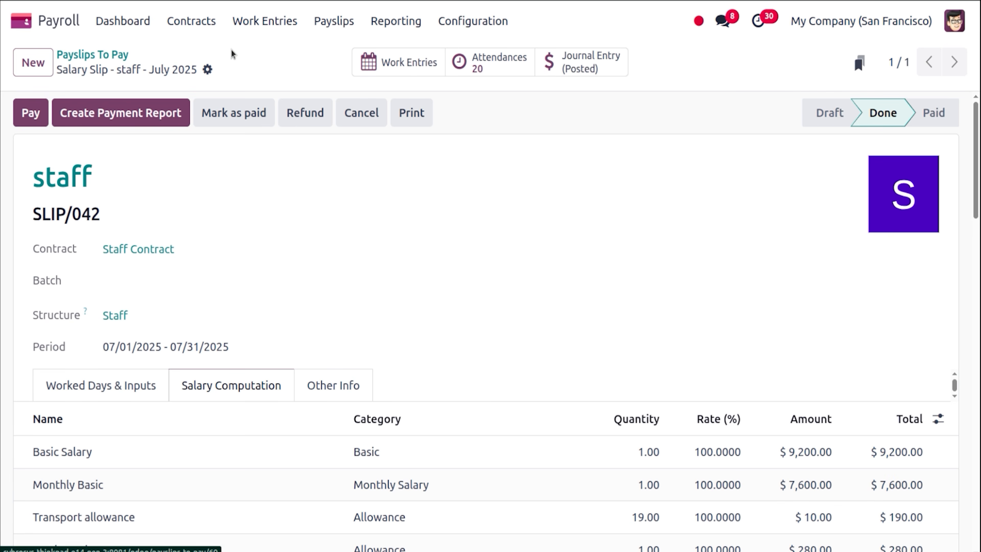
pyautogui.click(242, 116)
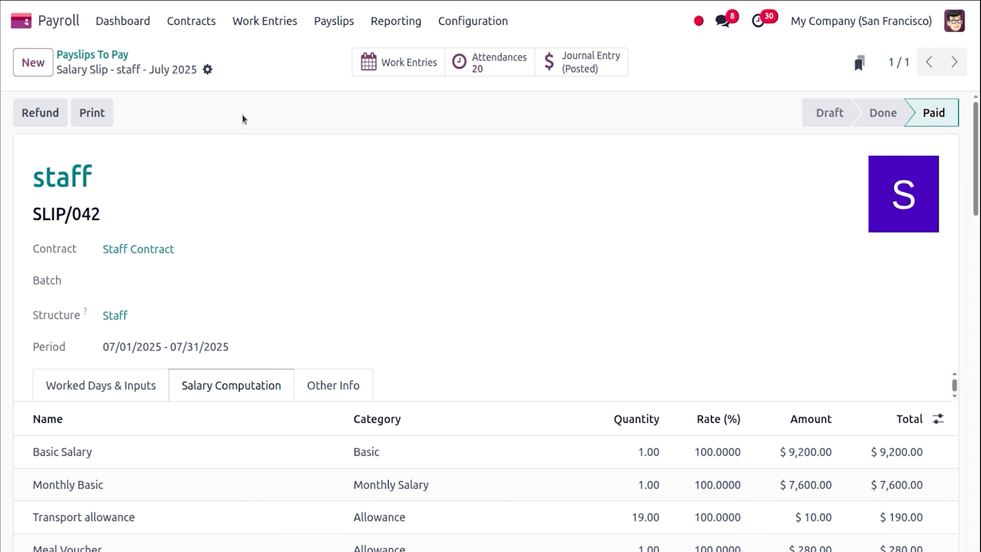